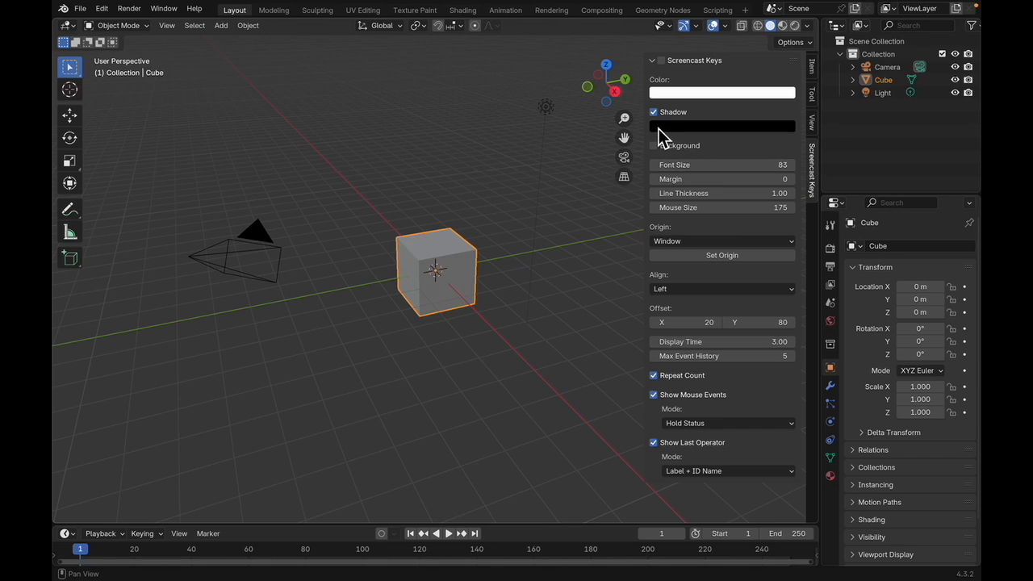
- Enable the Screencast Keys display and hide the viewport sidebar
{"action": "left_click", "coordinate": [662, 60]}
{"action": "key", "text": "n"}
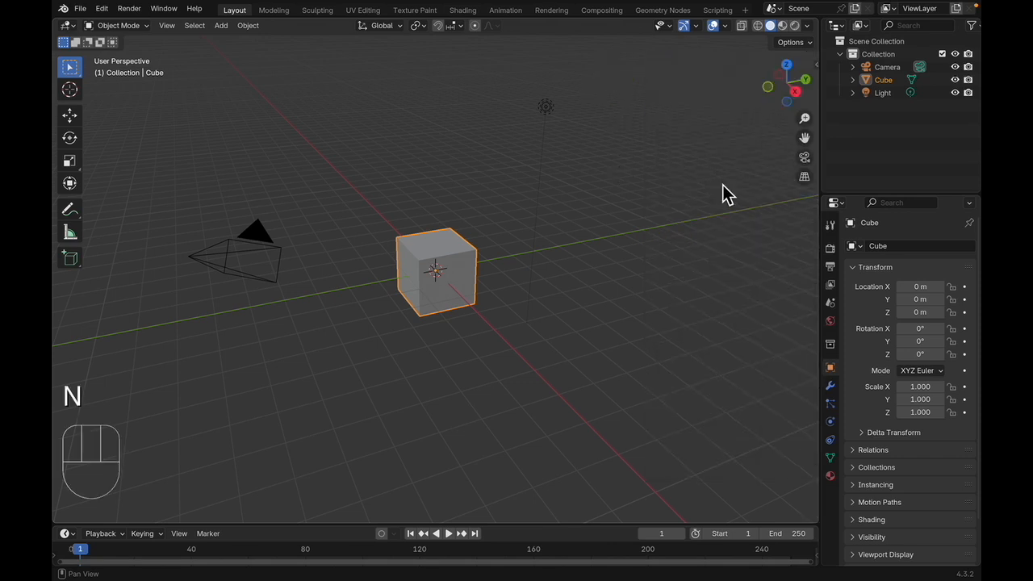
- Scale the default cube by a factor of 2 along the global Z axis
{"action": "scroll", "coordinate": [347, 303], "scroll_direction": "up", "scroll_amount": 2}
{"action": "scroll", "coordinate": [347, 294], "scroll_direction": "up", "scroll_amount": 1}
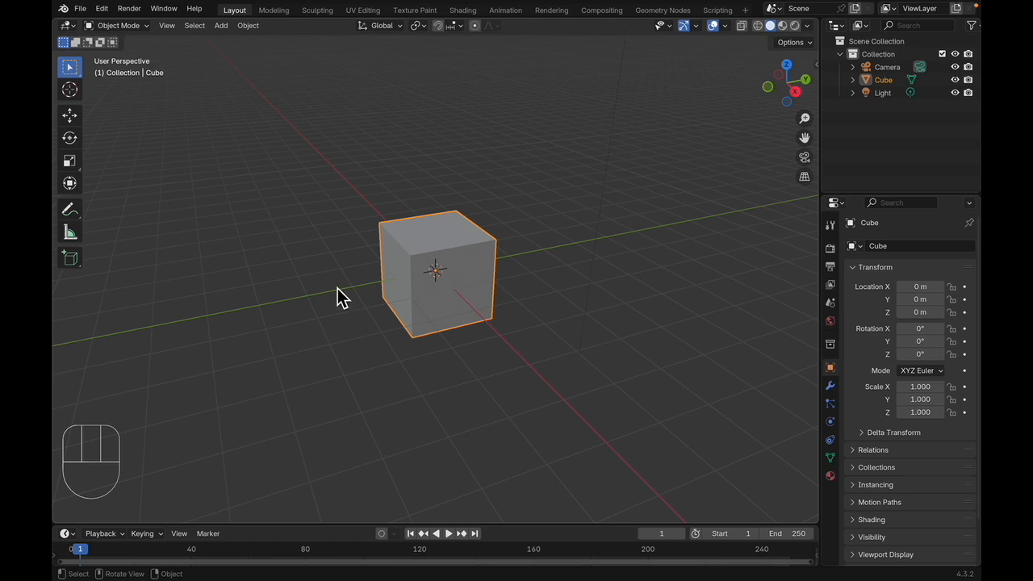
{"action": "key", "text": "s"}
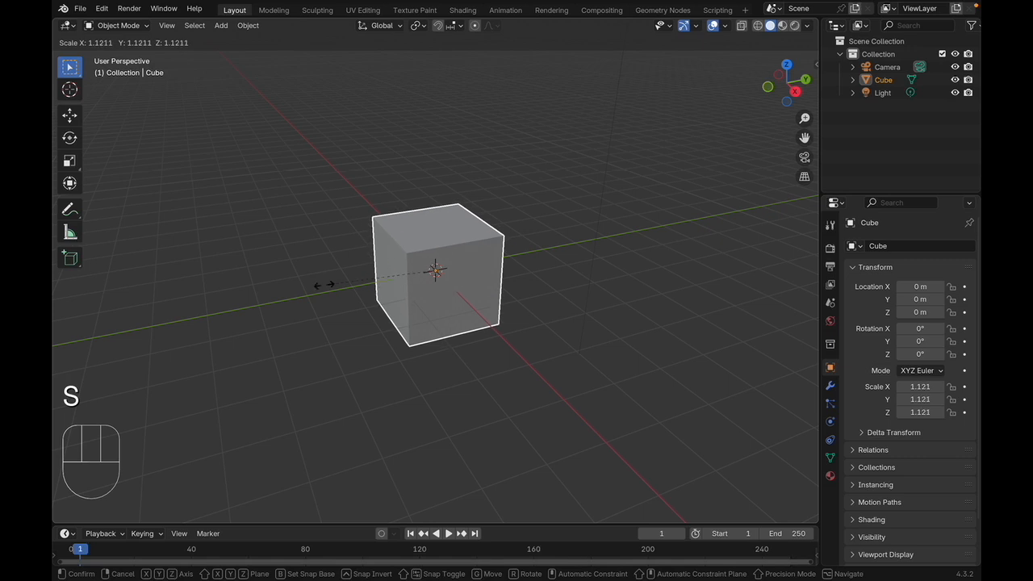
{"action": "key", "text": "z"}
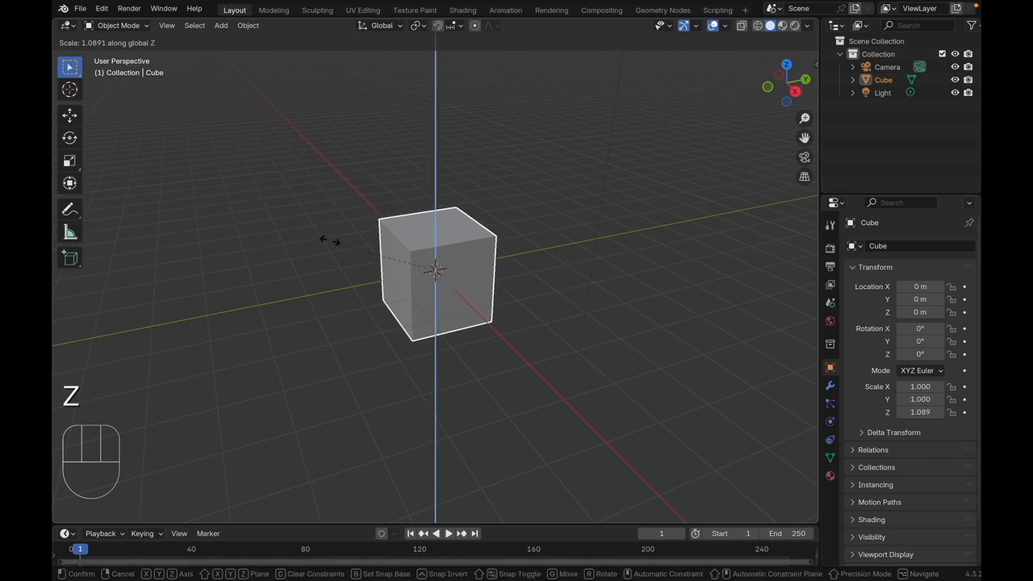
{"action": "type", "text": "2"}
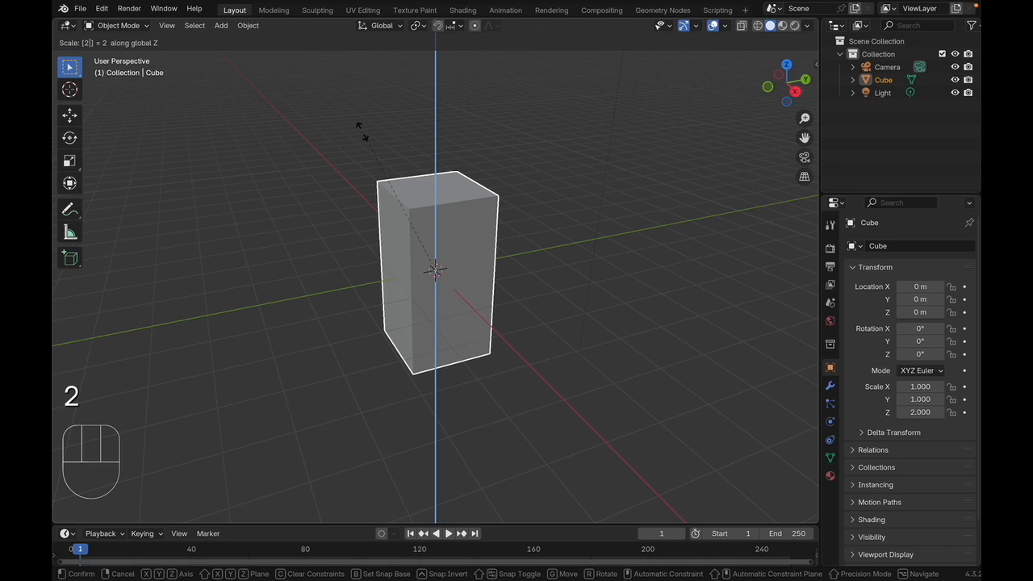
{"action": "key", "text": "Return"}
{"action": "middle_click_drag", "start_coordinate": [291, 383], "coordinate": [348, 383]}
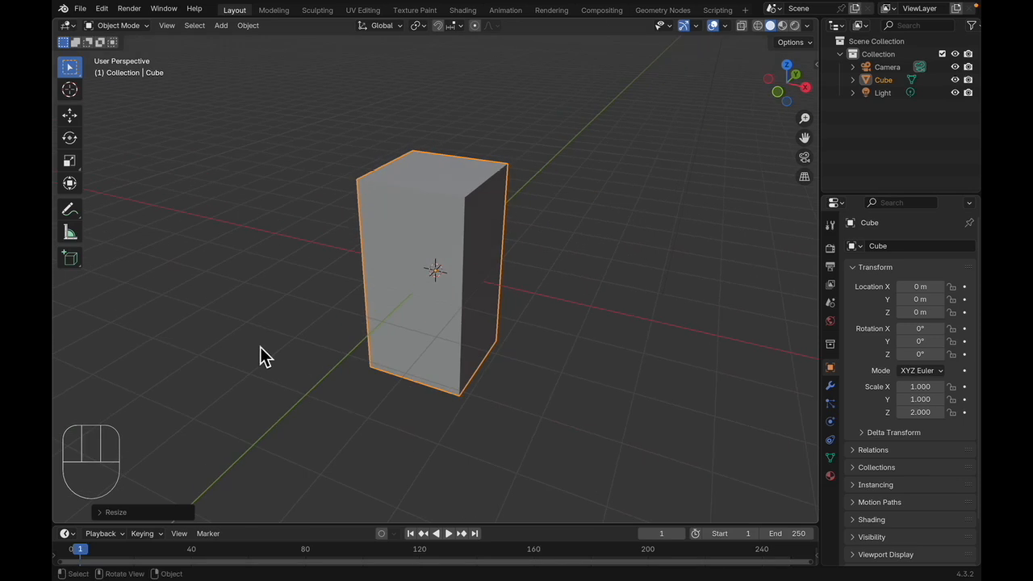
- Enter Edit Mode on the stretched cube and add a horizontal loop cut around its sides
{"action": "left_click", "coordinate": [432, 244]}
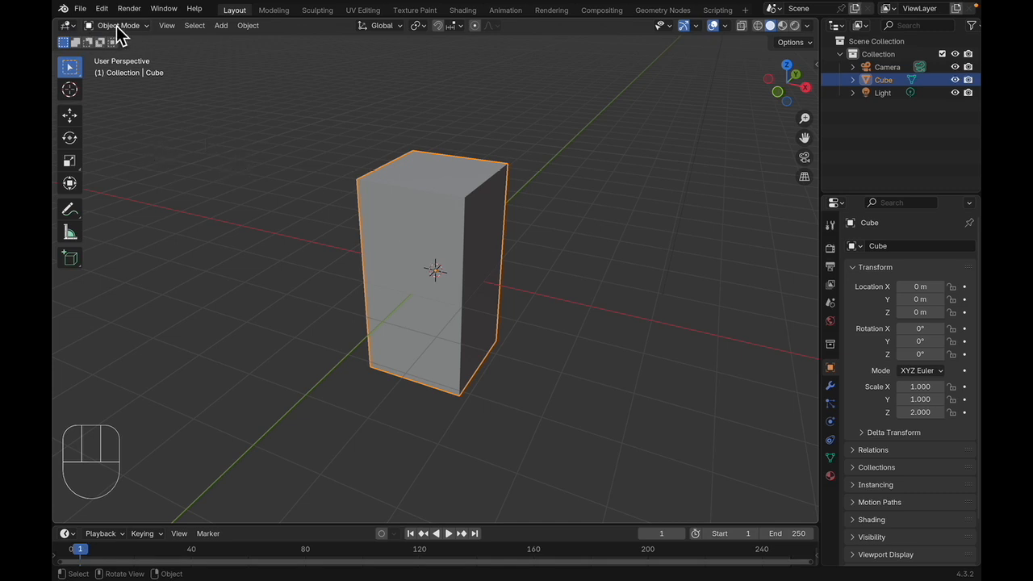
{"action": "key", "text": "Tab"}
{"action": "key", "text": "Tab"}
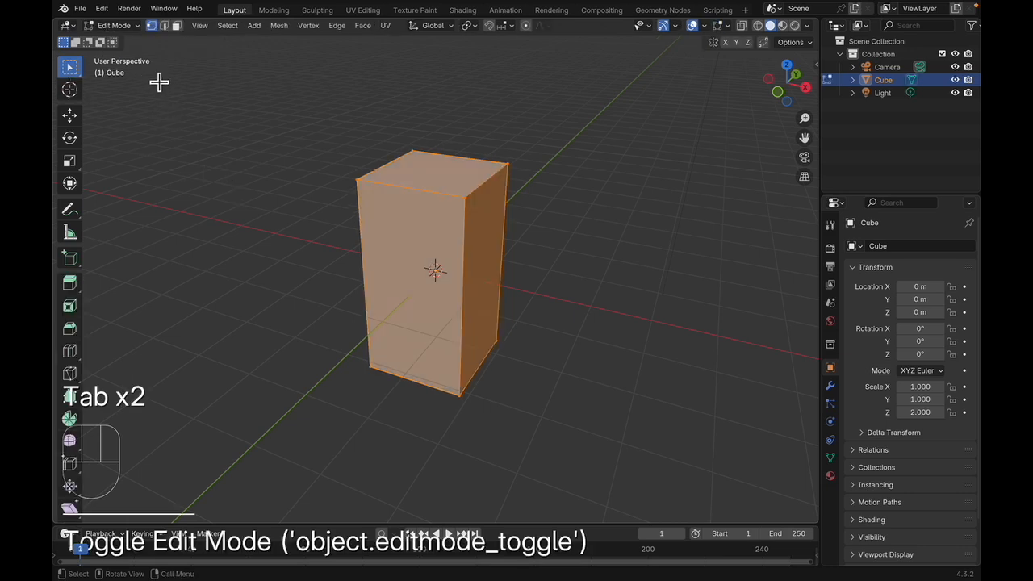
{"action": "left_click", "coordinate": [69, 355]}
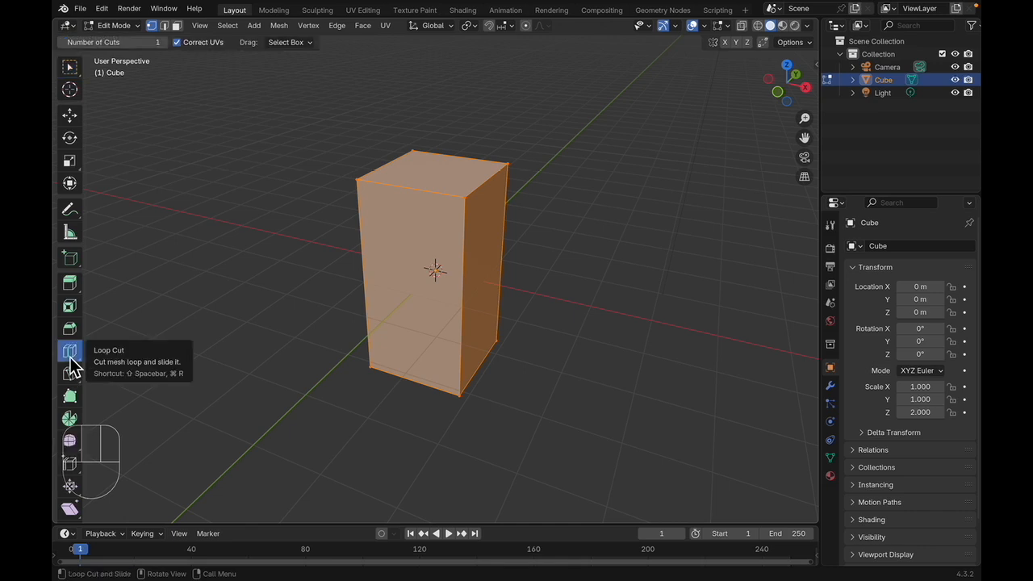
{"action": "left_click", "coordinate": [473, 310]}
{"action": "middle_click_drag", "start_coordinate": [564, 309], "coordinate": [564, 283]}
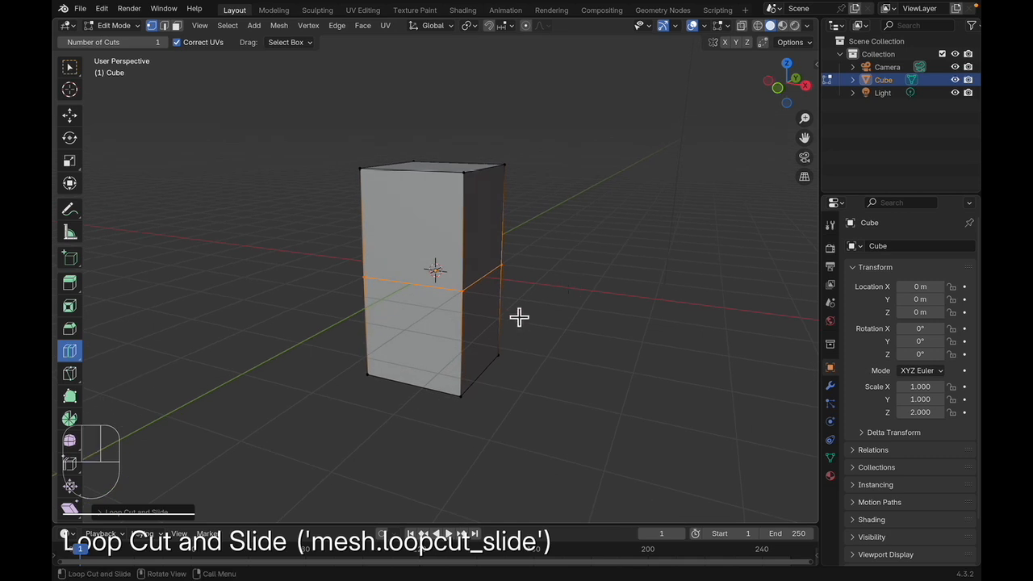
- Set the loop cut's number of cuts to 10 and return to Object Mode
{"action": "scroll", "coordinate": [417, 294], "scroll_direction": "up", "scroll_amount": 2}
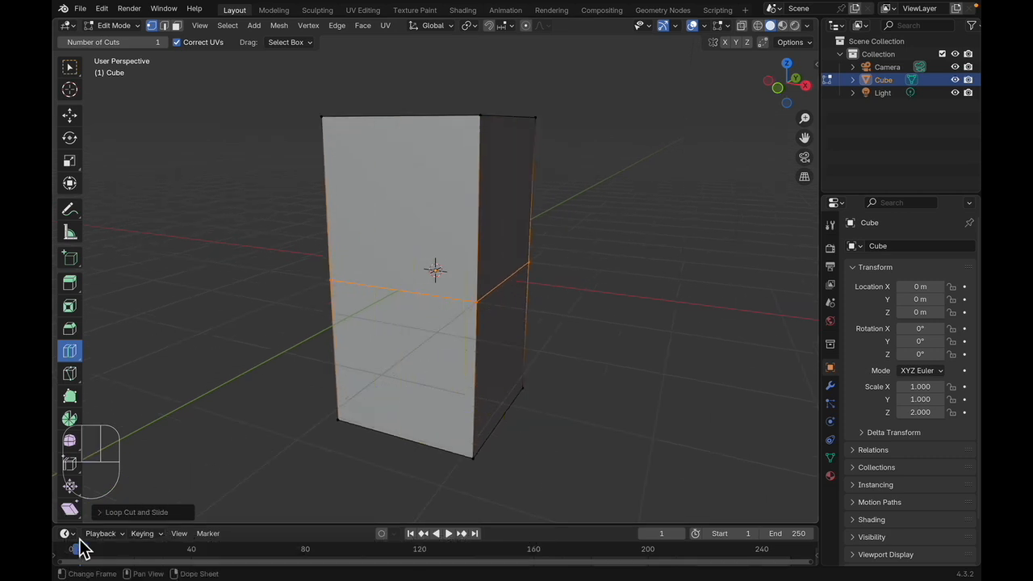
{"action": "left_click", "coordinate": [107, 515]}
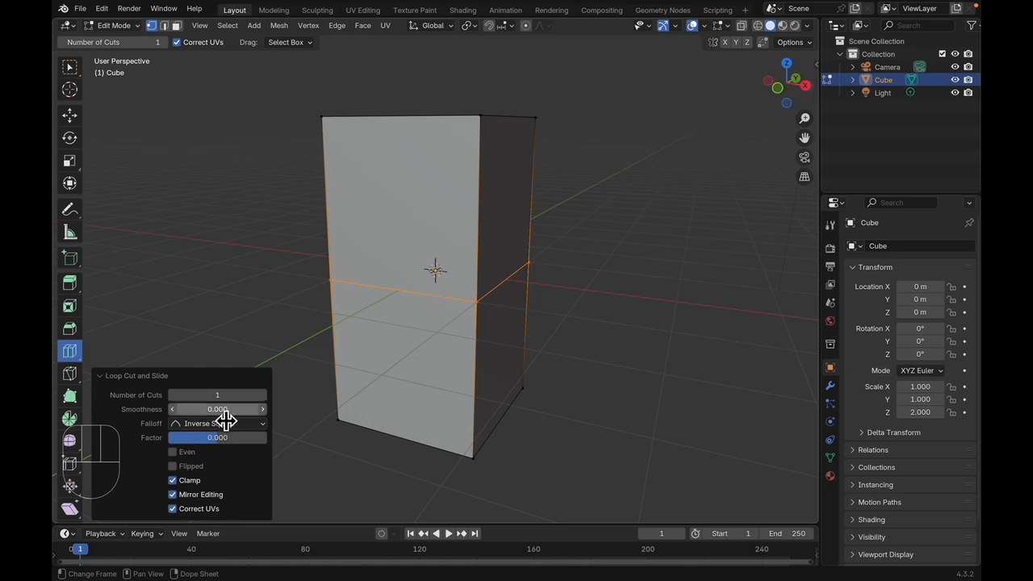
{"action": "left_click", "coordinate": [230, 396]}
{"action": "type", "text": "10"}
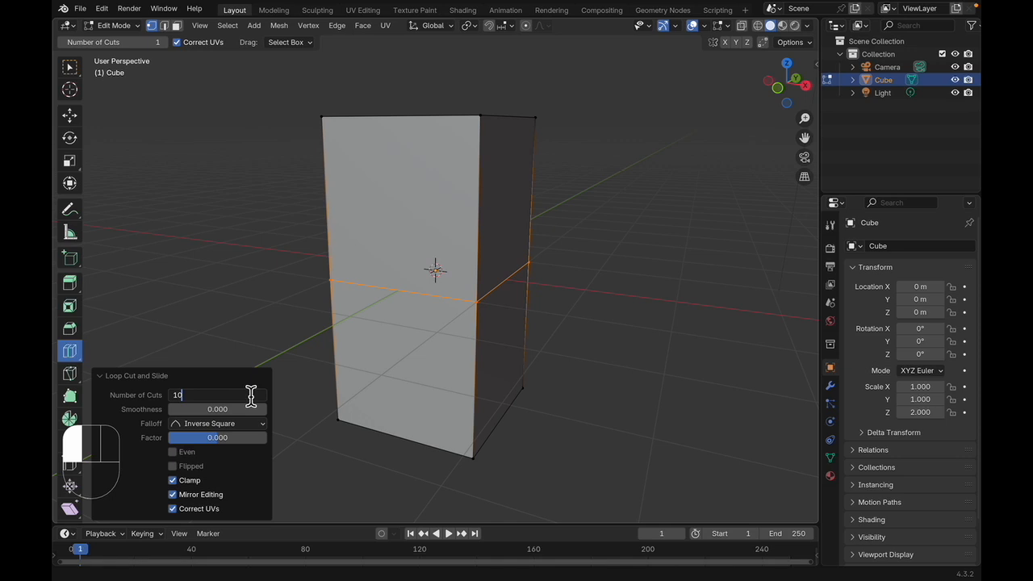
{"action": "key", "text": "Return"}
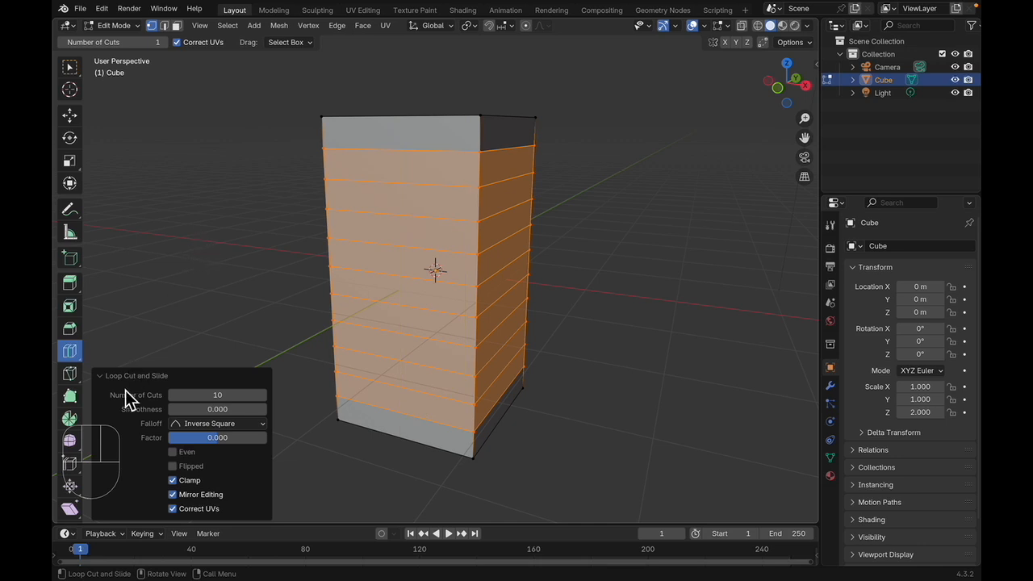
{"action": "key", "text": "Return"}
{"action": "left_click", "coordinate": [105, 377]}
{"action": "middle_click_drag", "start_coordinate": [633, 381], "coordinate": [586, 378]}
{"action": "key", "text": "Tab"}
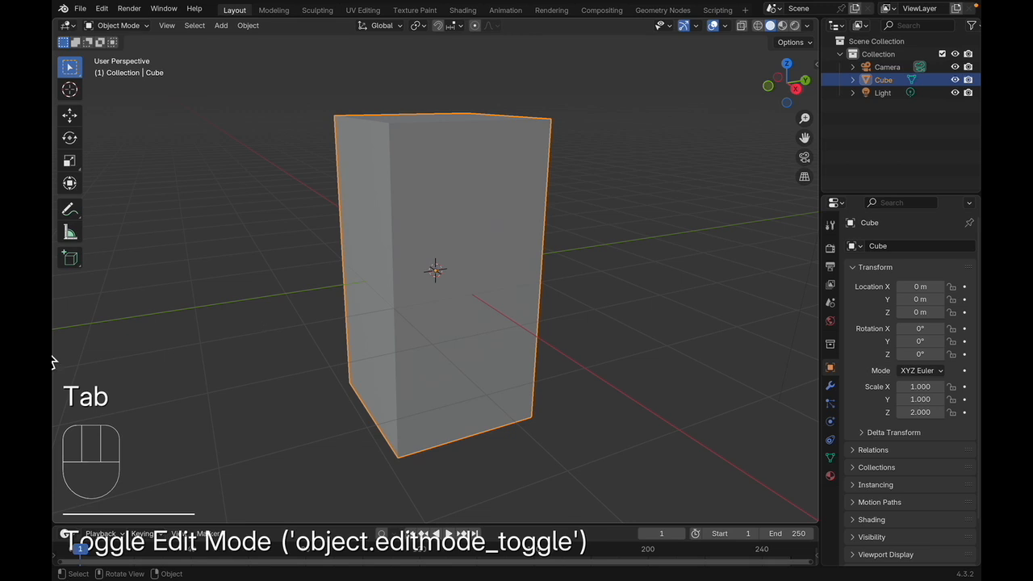
- Add an armature to the scene at the world origin
{"action": "middle_click_drag", "start_coordinate": [272, 367], "coordinate": [341, 367]}
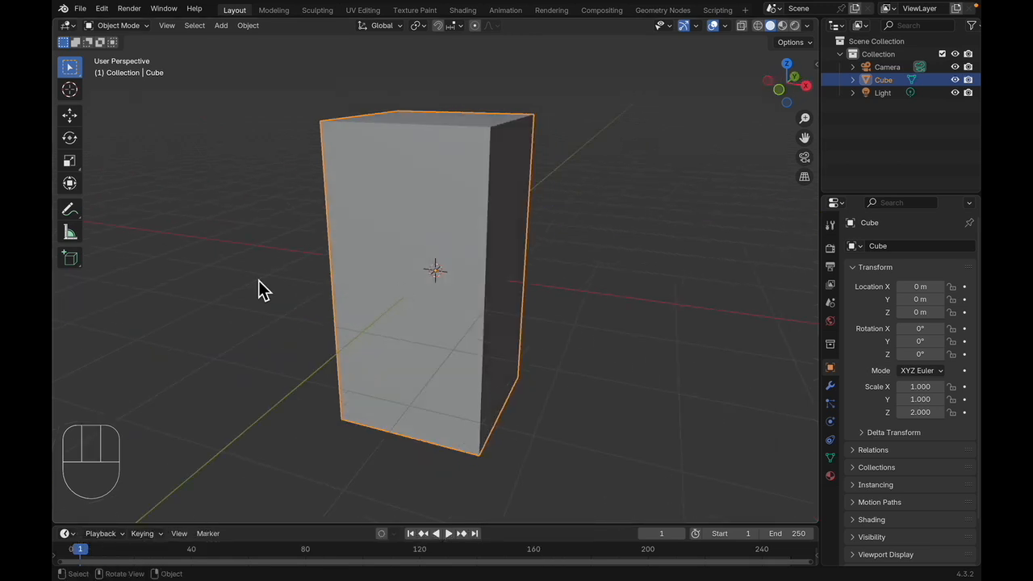
{"action": "key", "text": "shift+a"}
{"action": "mouse_move", "coordinate": [233, 428]}
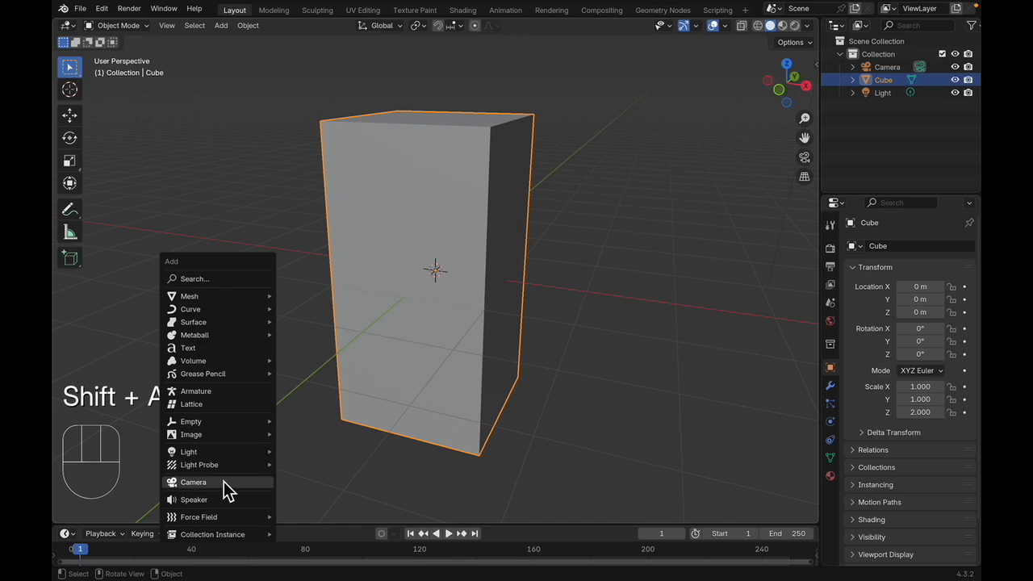
{"action": "left_click", "coordinate": [216, 396]}
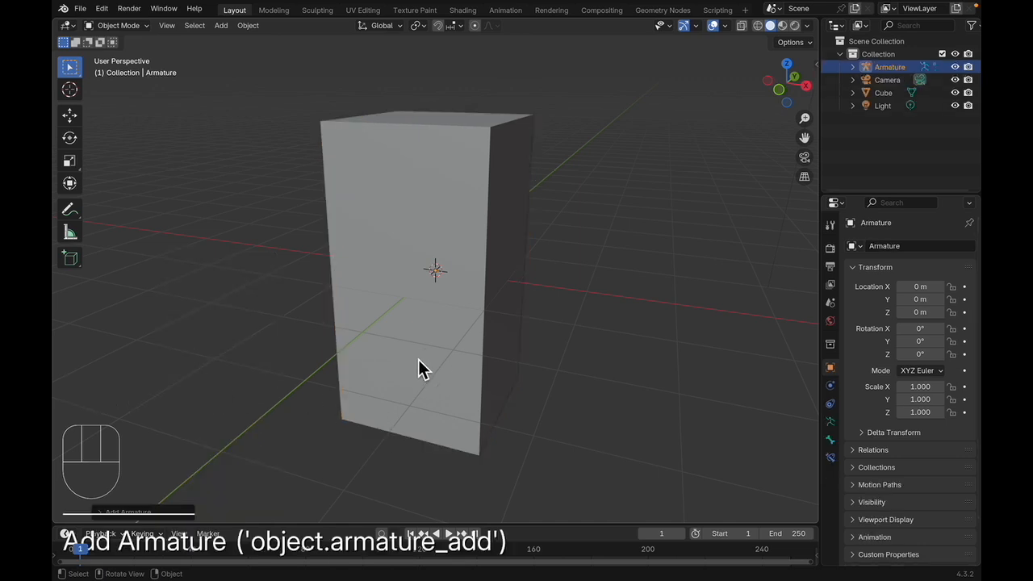
- Examine the inside of the tall box to find the new armature's bone
{"action": "scroll", "coordinate": [534, 299], "scroll_direction": "up", "scroll_amount": 1}
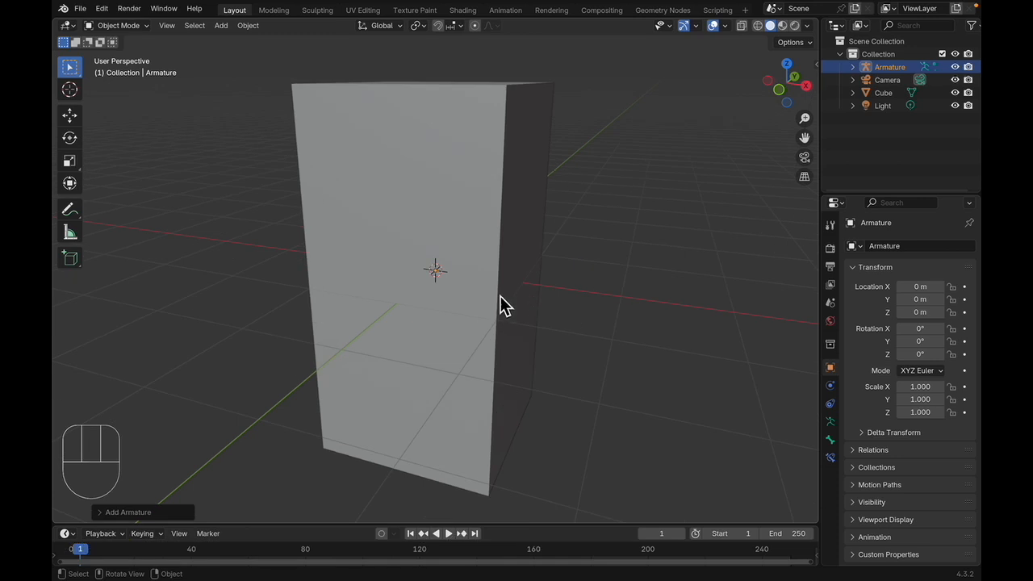
{"action": "scroll", "coordinate": [444, 288], "scroll_direction": "up", "scroll_amount": 5}
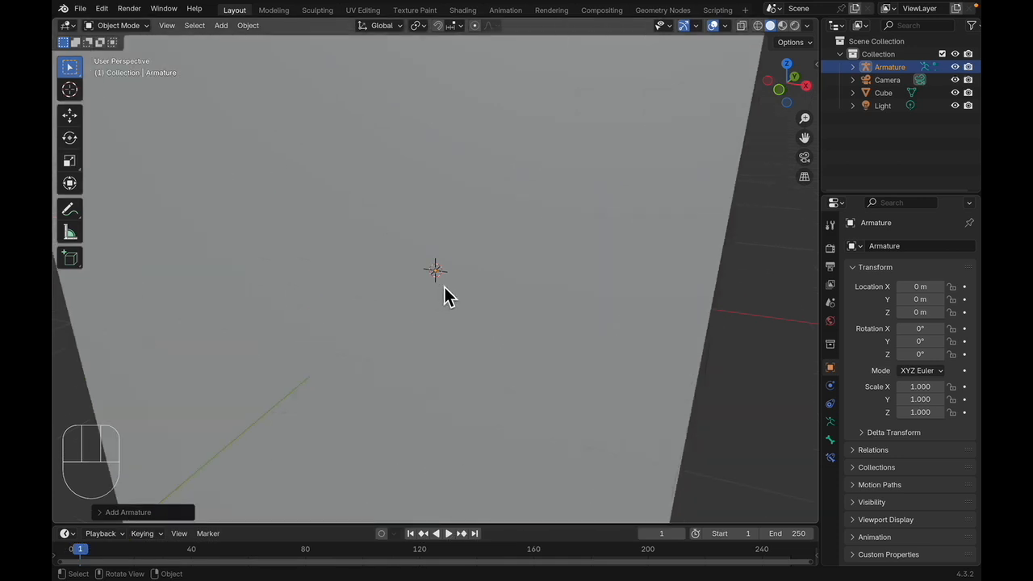
{"action": "scroll", "coordinate": [444, 292], "scroll_direction": "down", "scroll_amount": 3}
{"action": "scroll", "coordinate": [500, 281], "scroll_direction": "up", "scroll_amount": 3}
{"action": "scroll", "coordinate": [505, 281], "scroll_direction": "down", "scroll_amount": 3}
{"action": "middle_click_drag", "start_coordinate": [505, 279], "coordinate": [399, 243]}
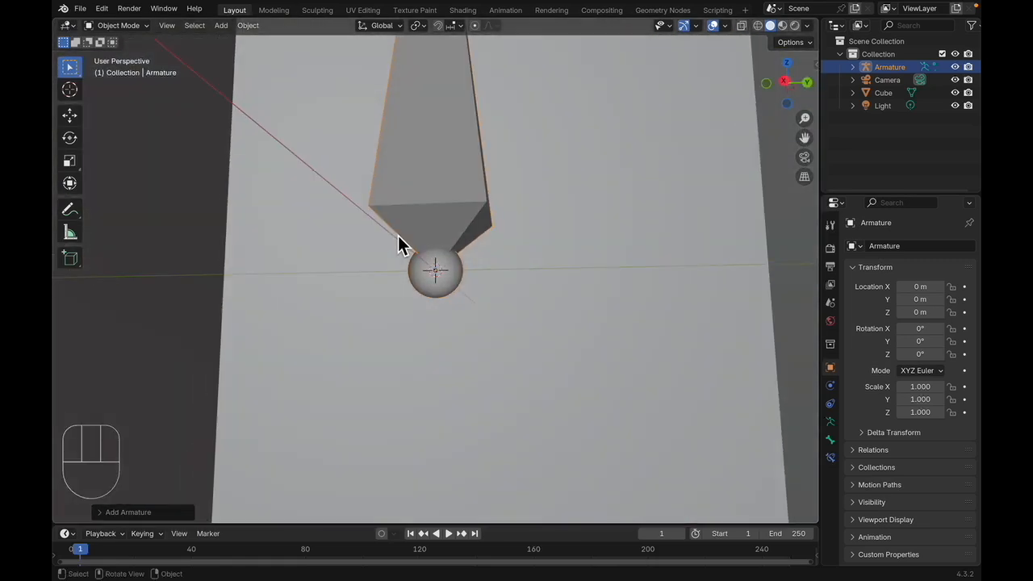
{"action": "scroll", "coordinate": [549, 291], "scroll_direction": "up", "scroll_amount": 4}
{"action": "scroll", "coordinate": [500, 283], "scroll_direction": "down", "scroll_amount": 2}
{"action": "scroll", "coordinate": [490, 275], "scroll_direction": "down", "scroll_amount": 2}
{"action": "scroll", "coordinate": [487, 274], "scroll_direction": "up", "scroll_amount": 2}
{"action": "middle_click_drag", "start_coordinate": [460, 279], "coordinate": [460, 300]}
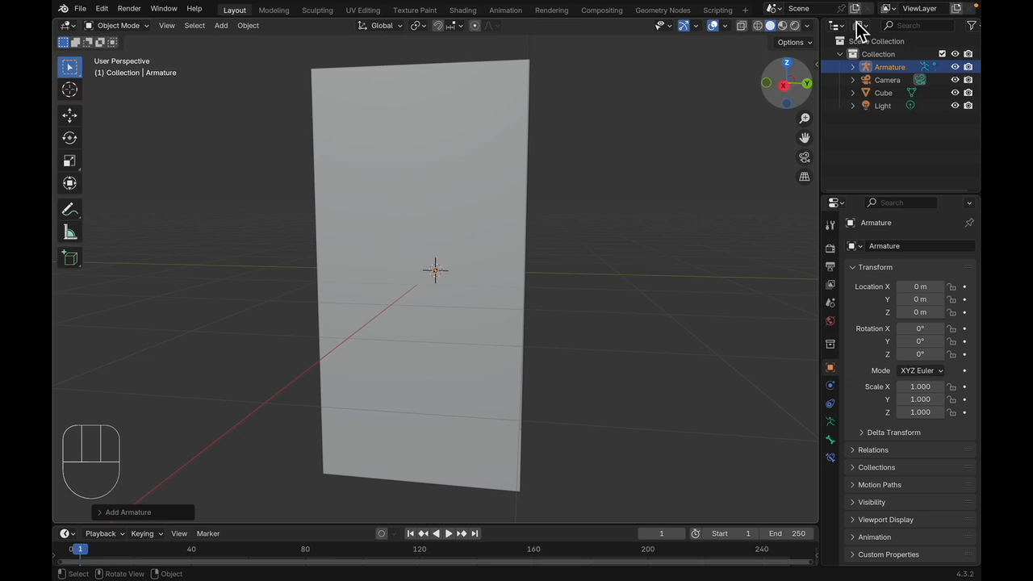
- Check the bone inside the box in wireframe shading, and return to solid shading
{"action": "left_click", "coordinate": [759, 26]}
{"action": "middle_click_drag", "start_coordinate": [705, 184], "coordinate": [657, 265]}
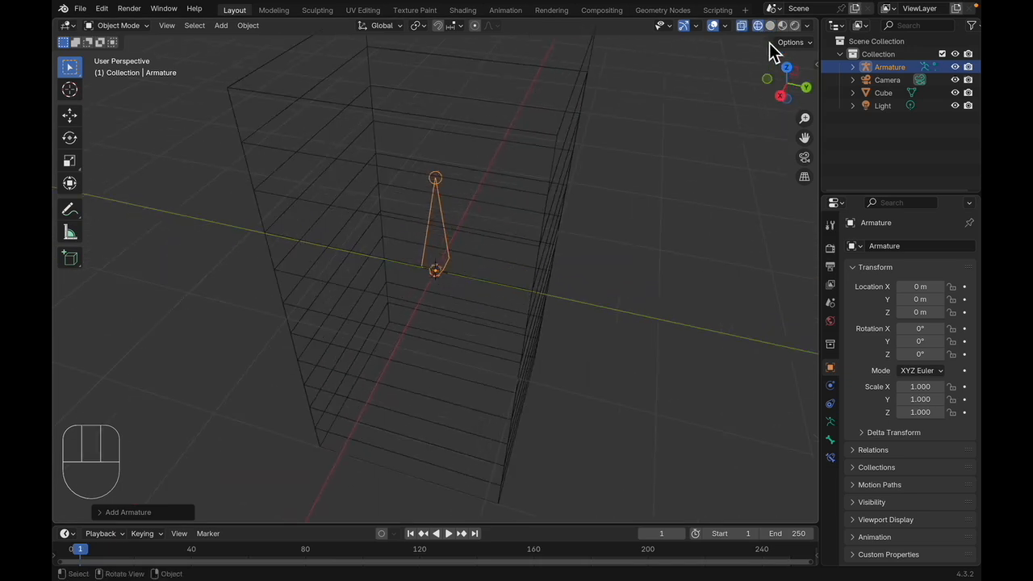
{"action": "left_click", "coordinate": [770, 25]}
{"action": "scroll", "coordinate": [607, 217], "scroll_direction": "down", "scroll_amount": 2}
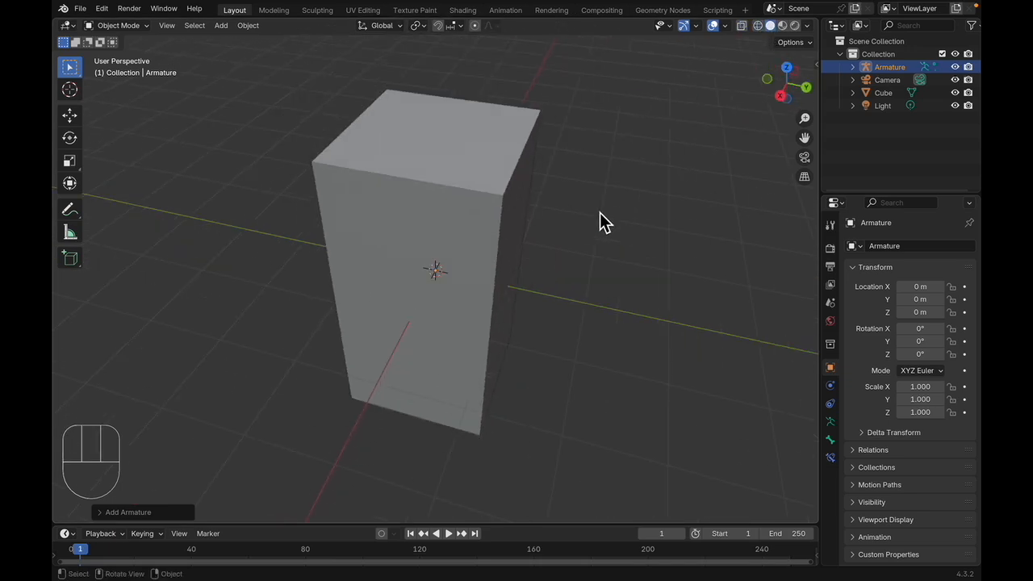
- Enable In Front in the armature's viewport display settings so the bone shows through the box
{"action": "left_click", "coordinate": [836, 426]}
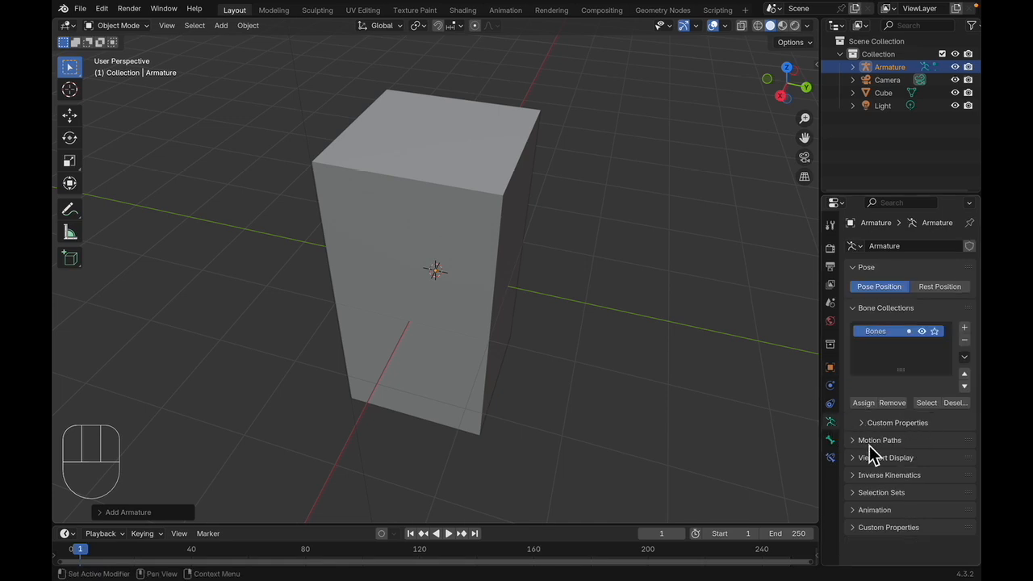
{"action": "left_click", "coordinate": [856, 457]}
{"action": "scroll", "coordinate": [893, 392], "scroll_direction": "down", "scroll_amount": 1}
{"action": "scroll", "coordinate": [893, 393], "scroll_direction": "down", "scroll_amount": 2}
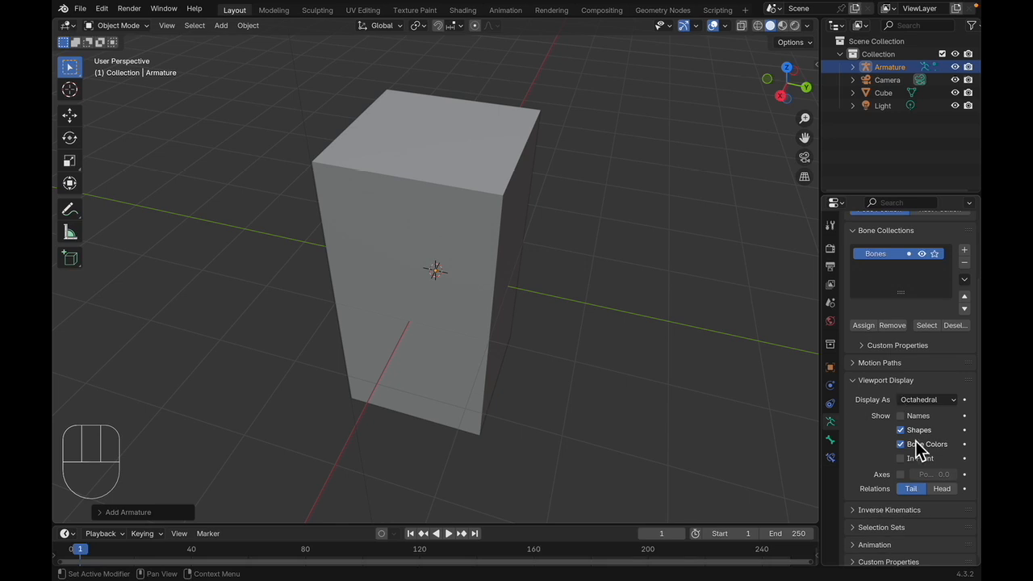
{"action": "left_click", "coordinate": [903, 459]}
{"action": "middle_click_drag", "start_coordinate": [591, 373], "coordinate": [638, 332]}
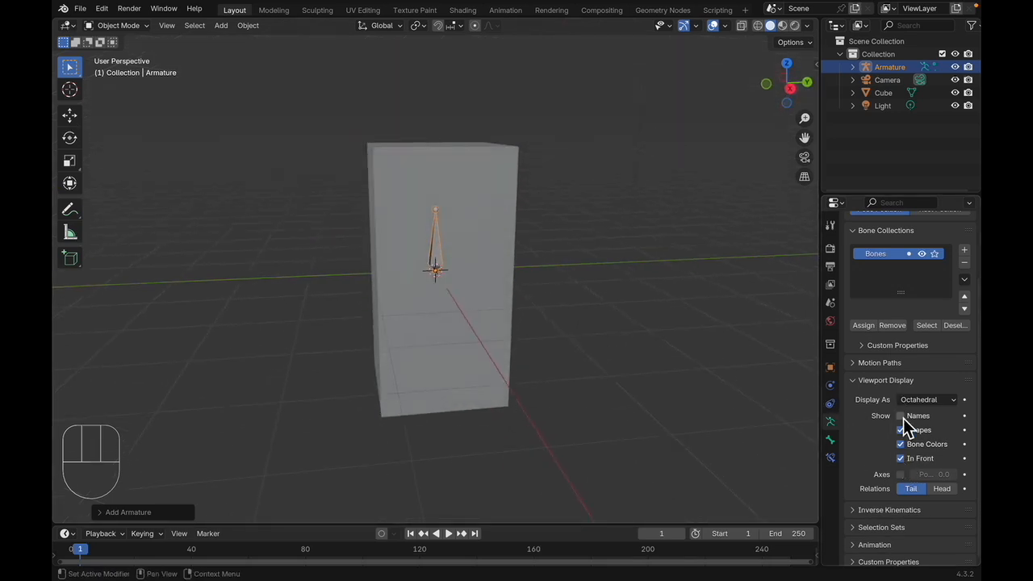
- Show the bone names and try the Stick, B-Bone, Envelope and Wire display types on the armature
{"action": "scroll", "coordinate": [374, 272], "scroll_direction": "up", "scroll_amount": 4}
{"action": "scroll", "coordinate": [374, 272], "scroll_direction": "down", "scroll_amount": 2}
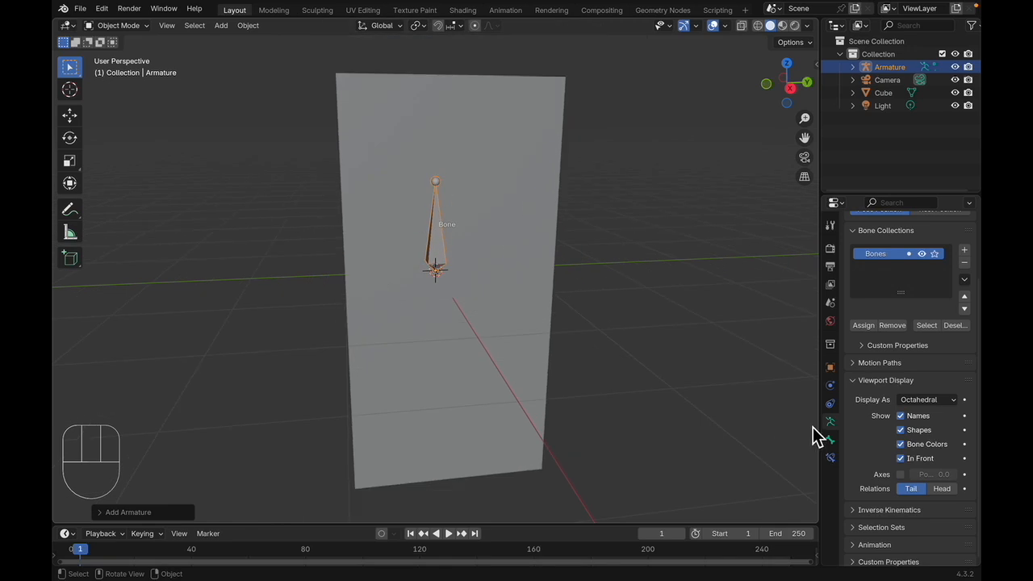
{"action": "left_click", "coordinate": [947, 400]}
{"action": "left_click", "coordinate": [928, 430]}
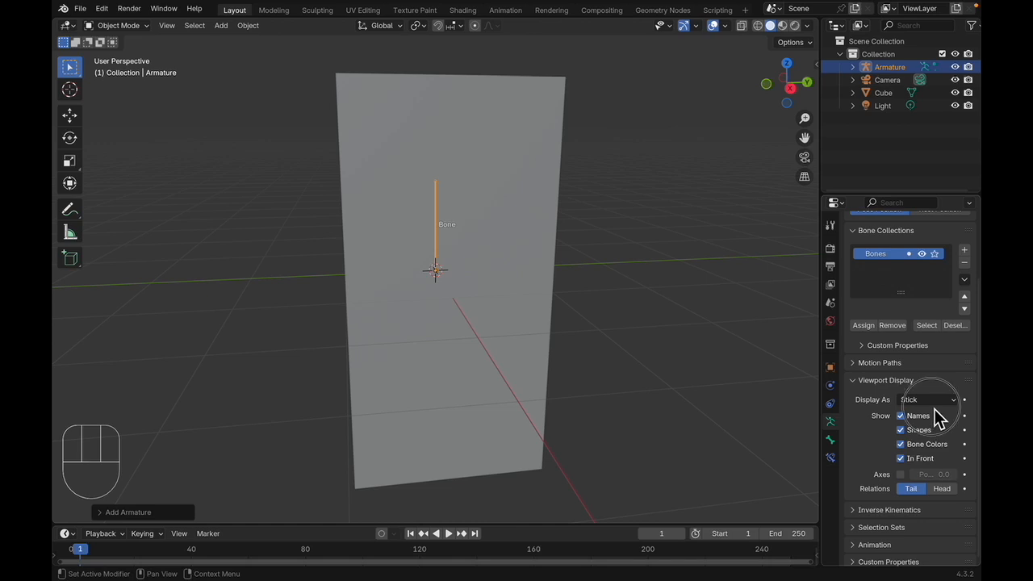
{"action": "left_click", "coordinate": [934, 404]}
{"action": "left_click", "coordinate": [919, 445]}
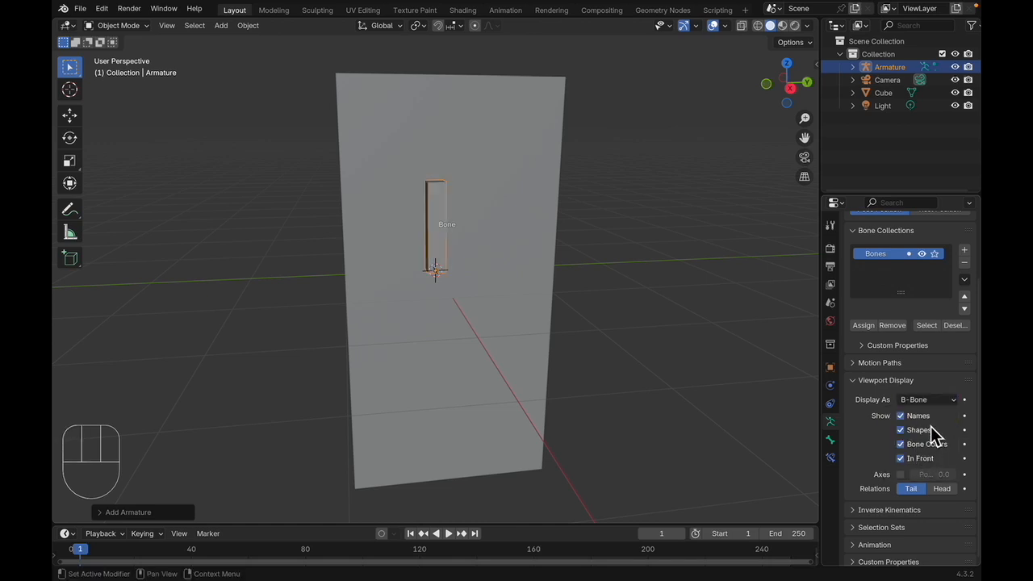
{"action": "left_click", "coordinate": [935, 396]}
{"action": "left_click", "coordinate": [922, 460]}
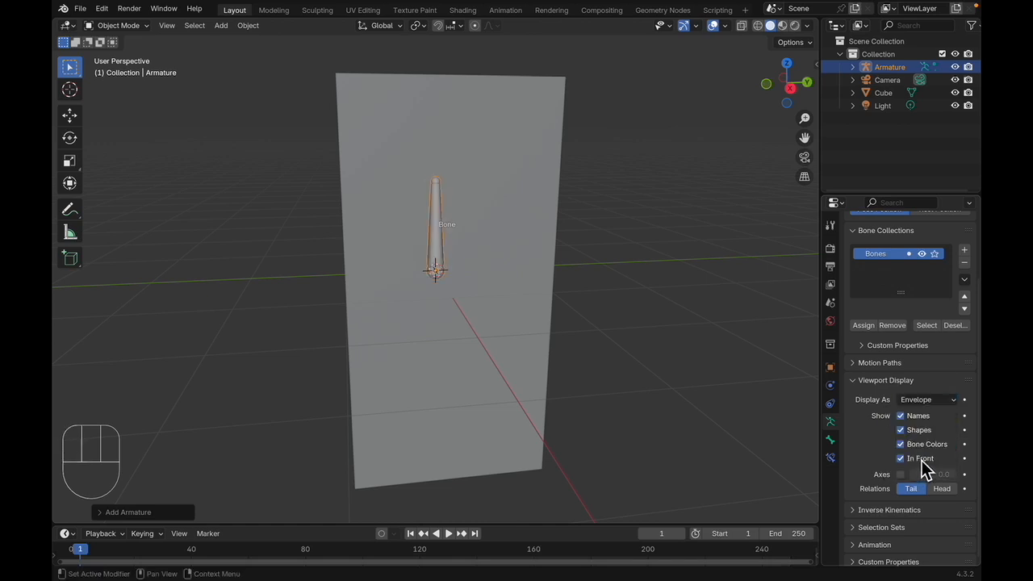
{"action": "left_click", "coordinate": [928, 399]}
{"action": "left_click", "coordinate": [928, 469]}
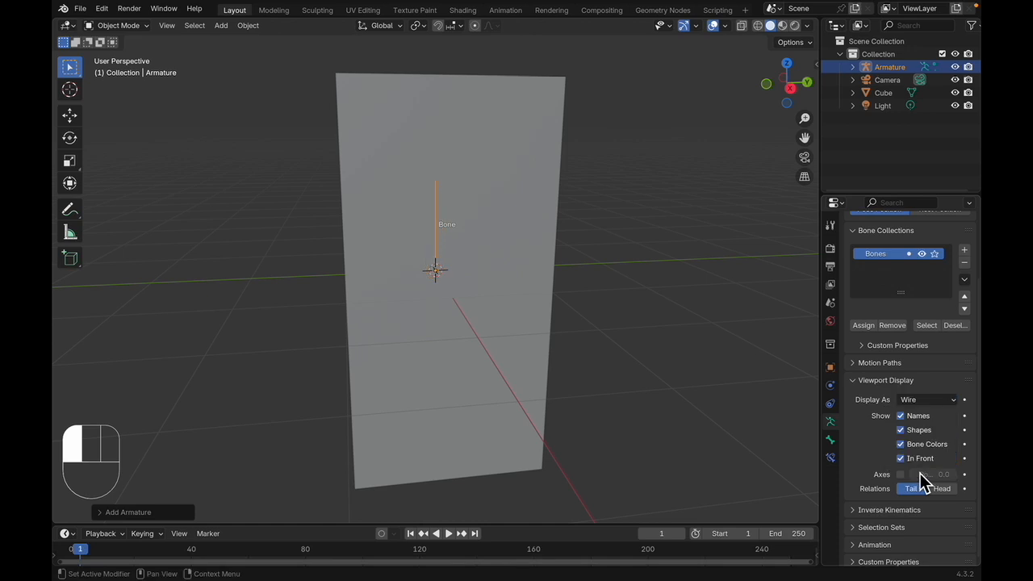
- Undo the armature's display type changes and the display of bone names
{"action": "key", "text": "super+z"}
{"action": "key", "text": "super+z"}
{"action": "key", "text": "super+z"}
{"action": "key", "text": "super+z"}
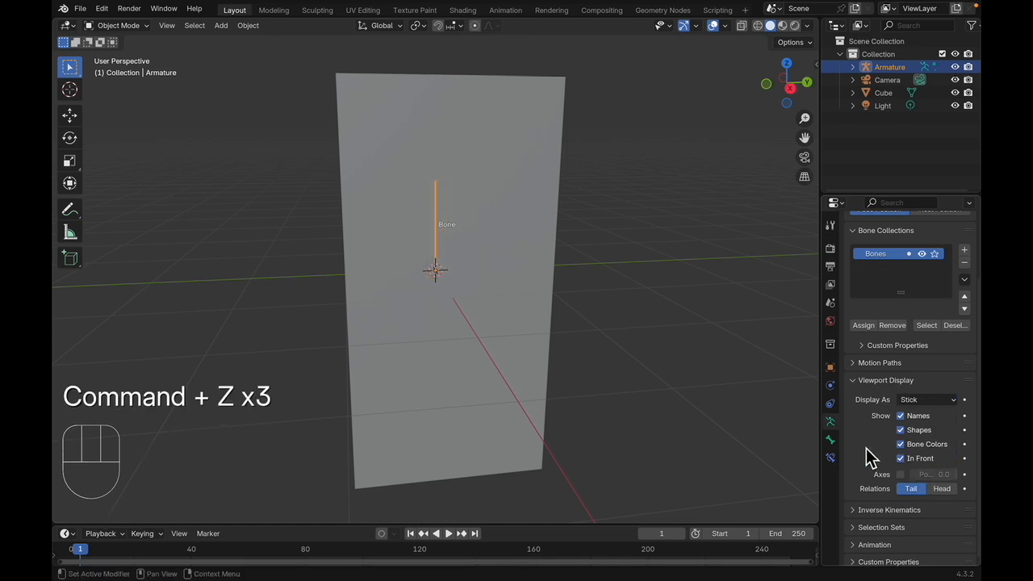
{"action": "key", "text": "super+z"}
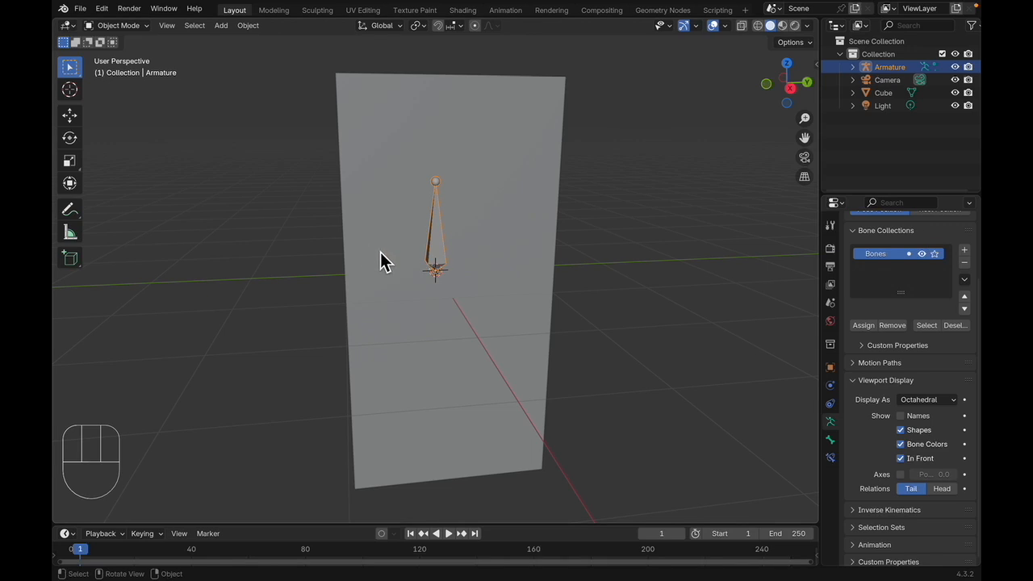
{"action": "scroll", "coordinate": [434, 260], "scroll_direction": "up", "scroll_amount": 1}
{"action": "scroll", "coordinate": [433, 261], "scroll_direction": "up", "scroll_amount": 1}
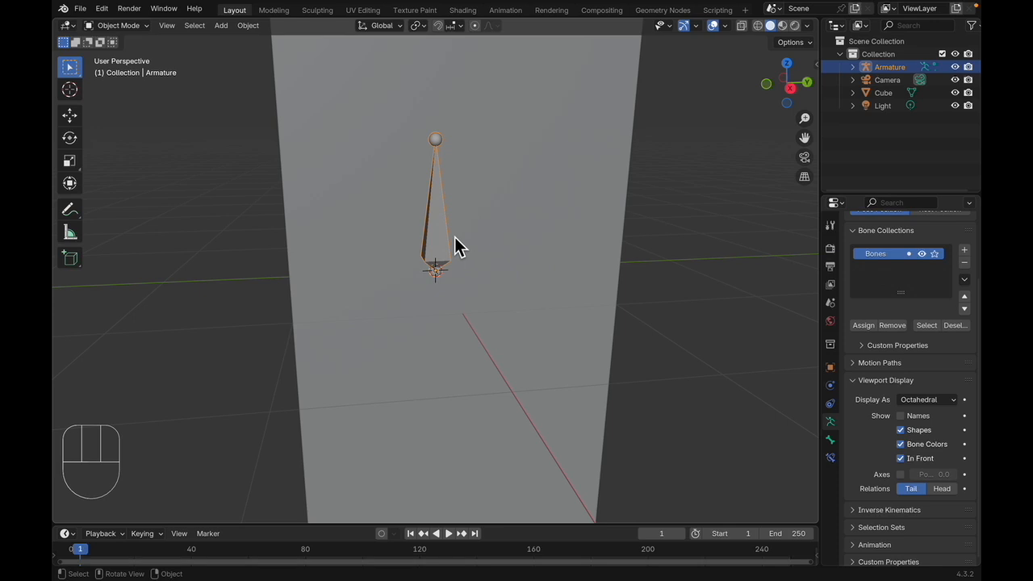
- Try rotating the unparented armature about the global Y axis in Object Mode and cancel the rotation
{"action": "scroll", "coordinate": [406, 235], "scroll_direction": "down", "scroll_amount": 3}
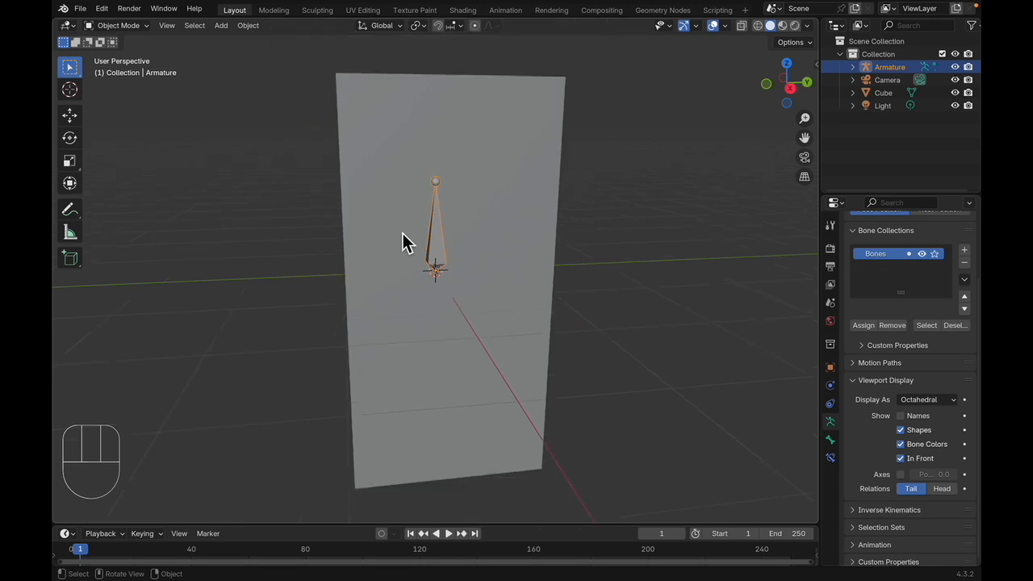
{"action": "middle_click_drag", "start_coordinate": [412, 226], "coordinate": [420, 247]}
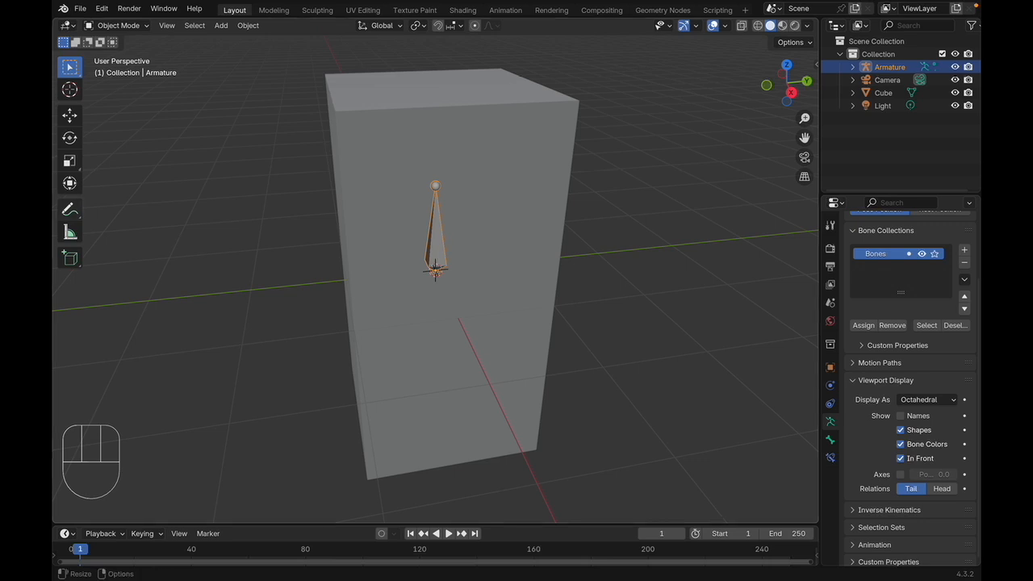
{"action": "left_click", "coordinate": [533, 189]}
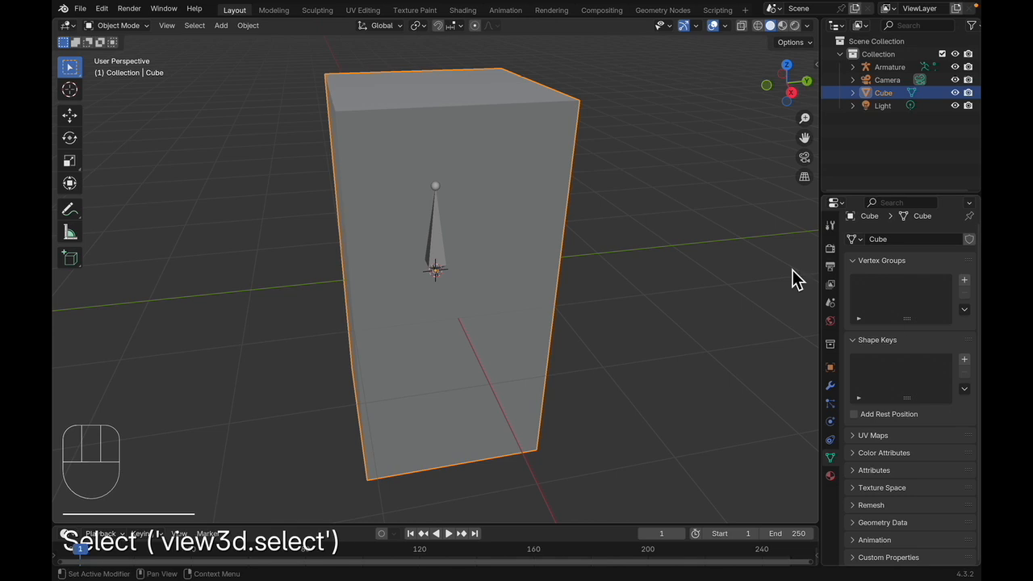
{"action": "left_click", "coordinate": [445, 250]}
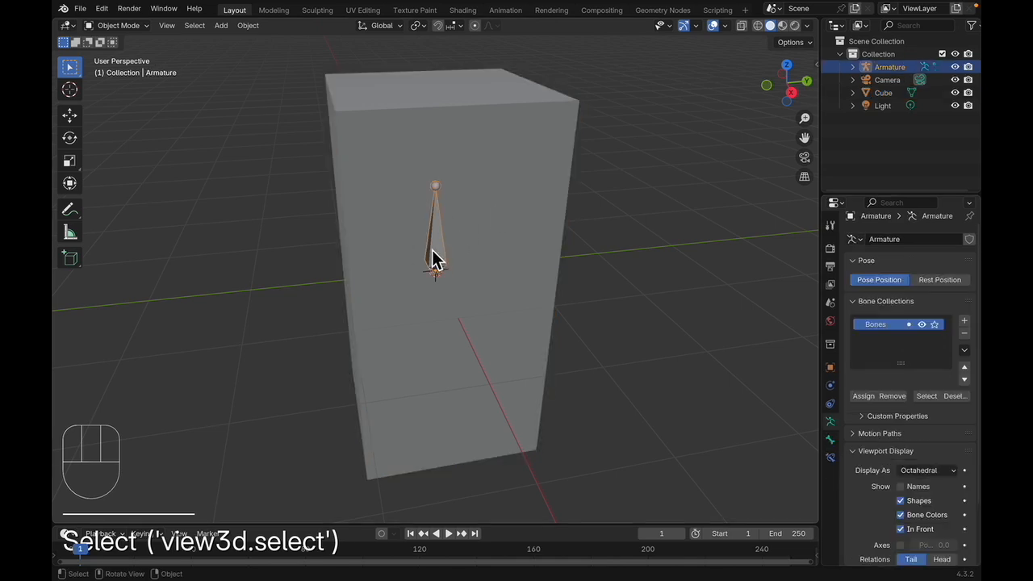
{"action": "key", "text": "r"}
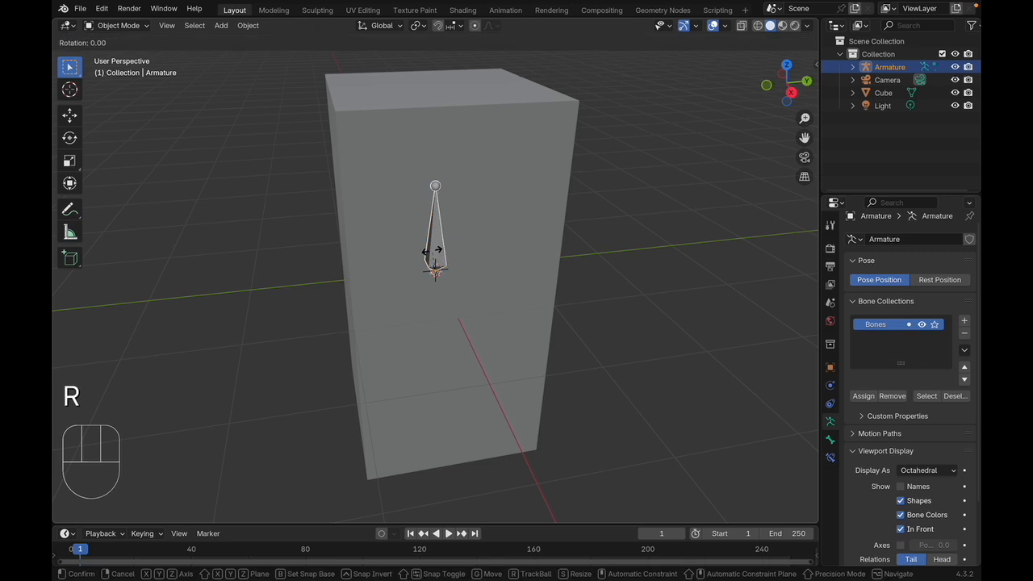
{"action": "key", "text": "y"}
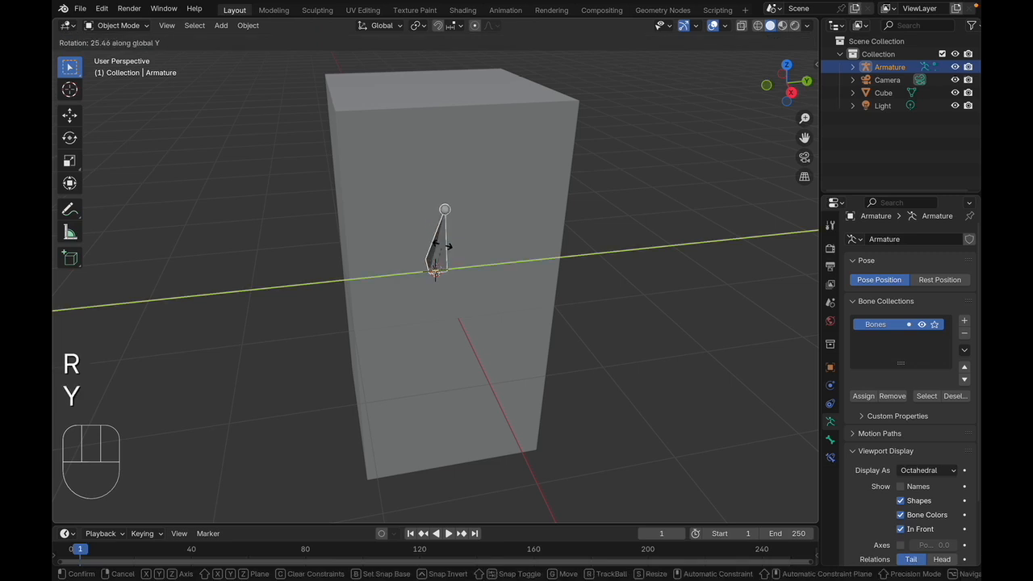
{"action": "key", "text": "Escape"}
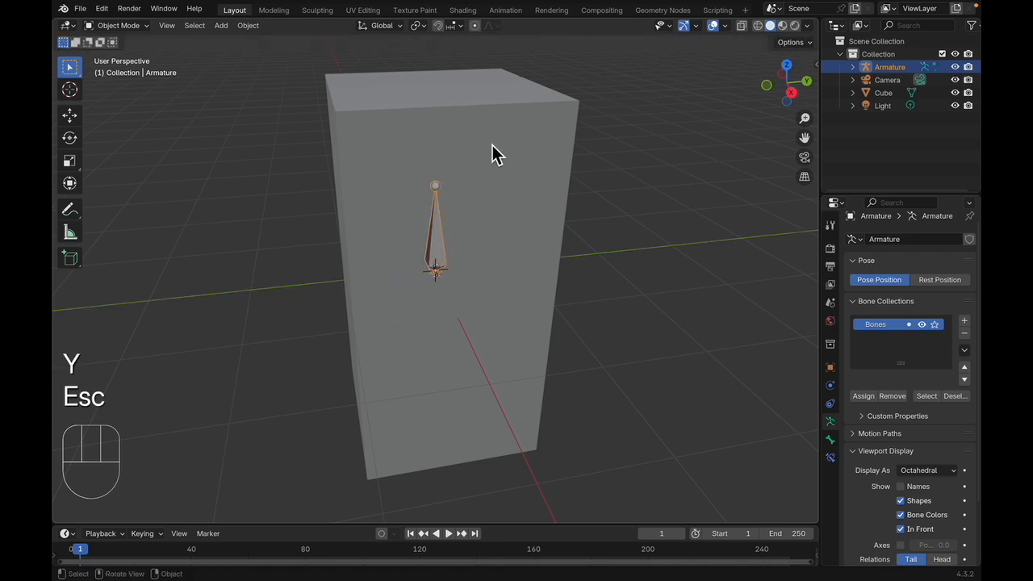
- Parent the box to the armature using Armature Deform With Automatic Weights
{"action": "left_click", "coordinate": [494, 229]}
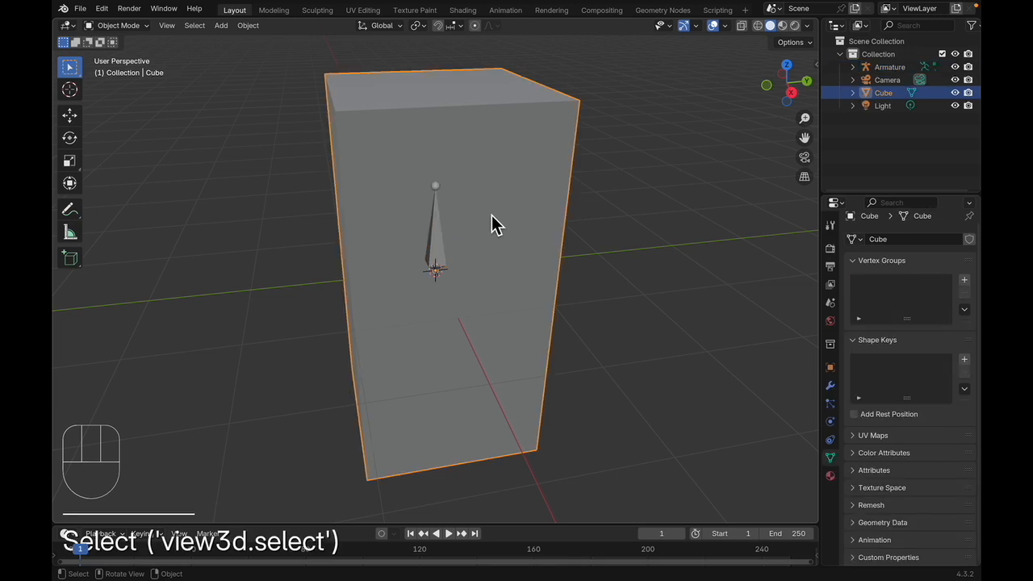
{"action": "left_click", "coordinate": [444, 252], "text": "shift"}
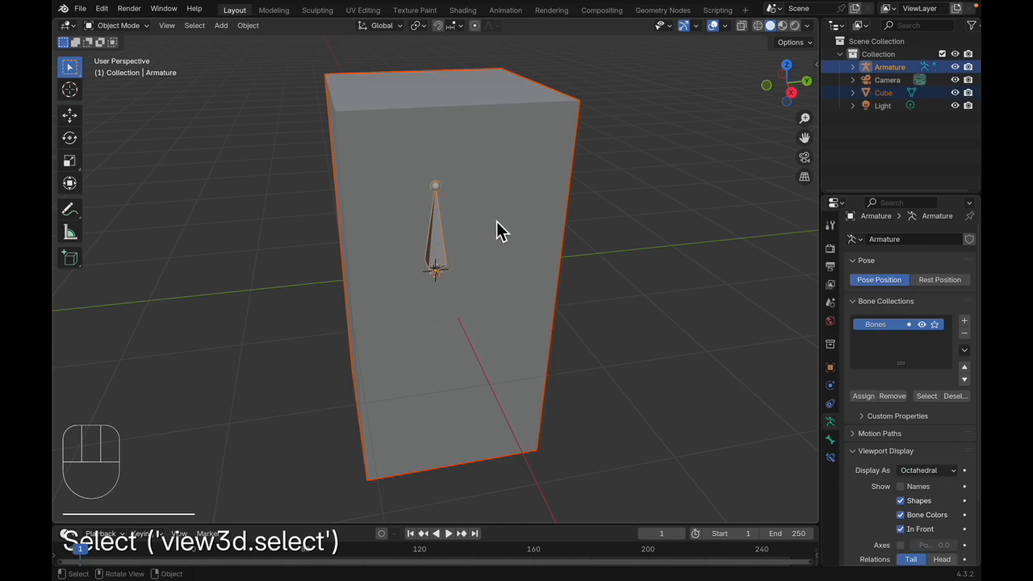
{"action": "key", "text": "ctrl+p"}
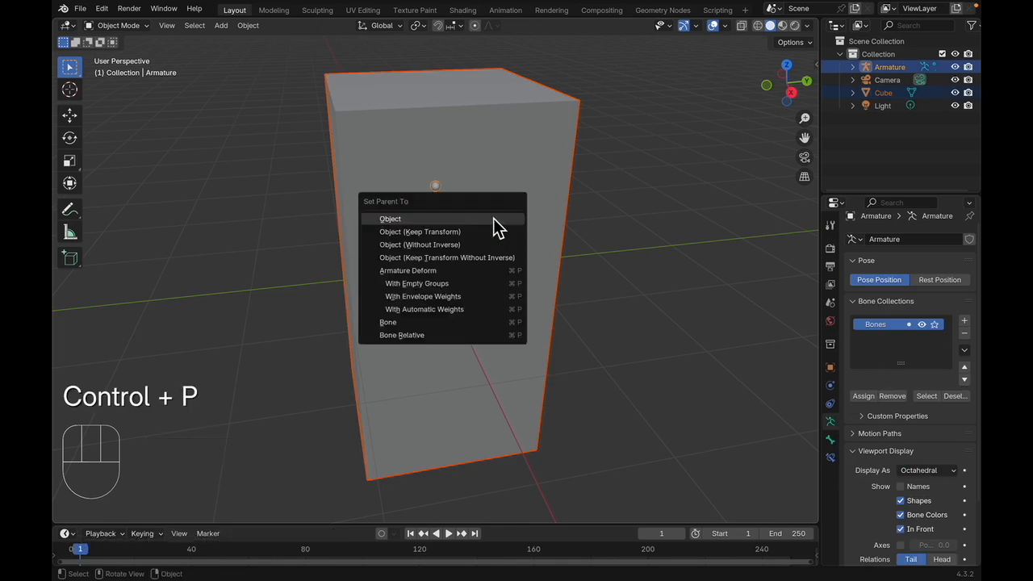
{"action": "left_click", "coordinate": [462, 310]}
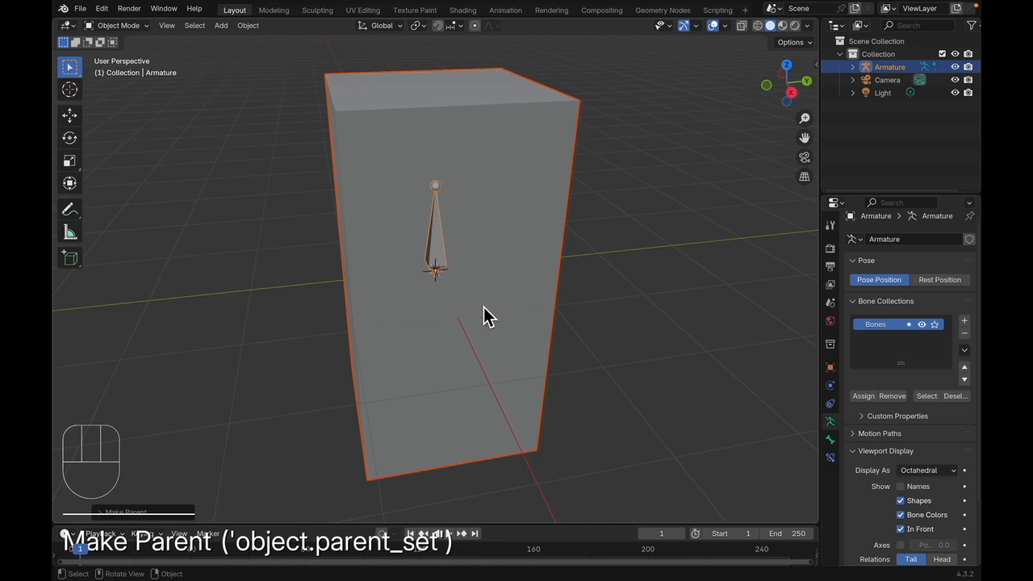
{"action": "left_click", "coordinate": [639, 296]}
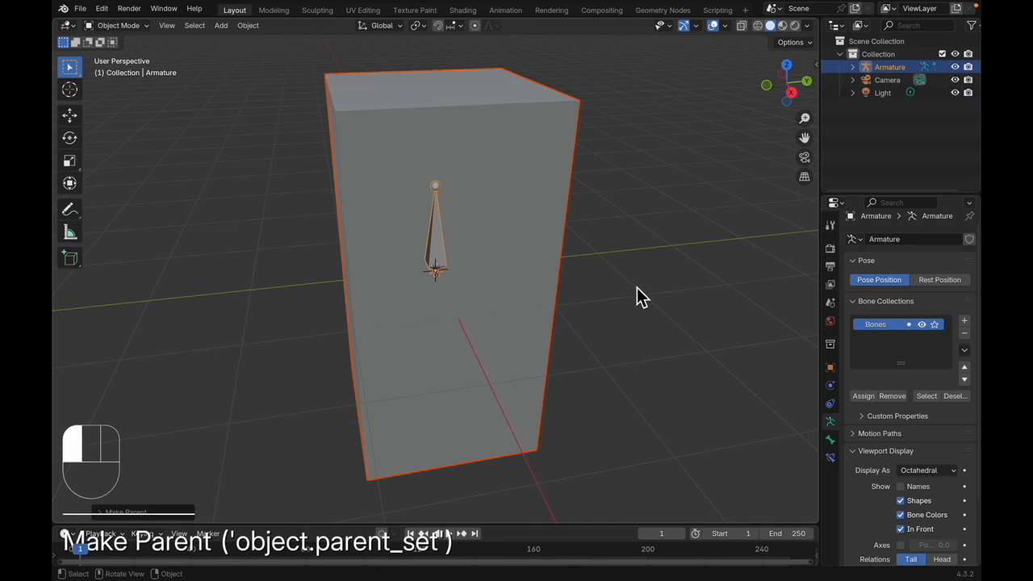
- Switch the armature to Pose Mode and try rotating its bone about the global Y axis
{"action": "left_click", "coordinate": [438, 258]}
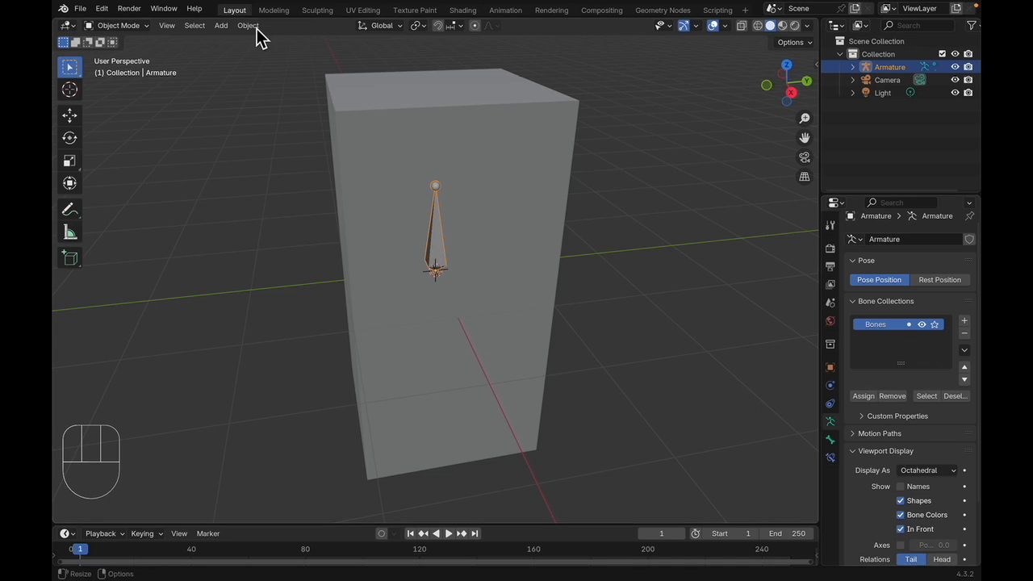
{"action": "left_click", "coordinate": [143, 30]}
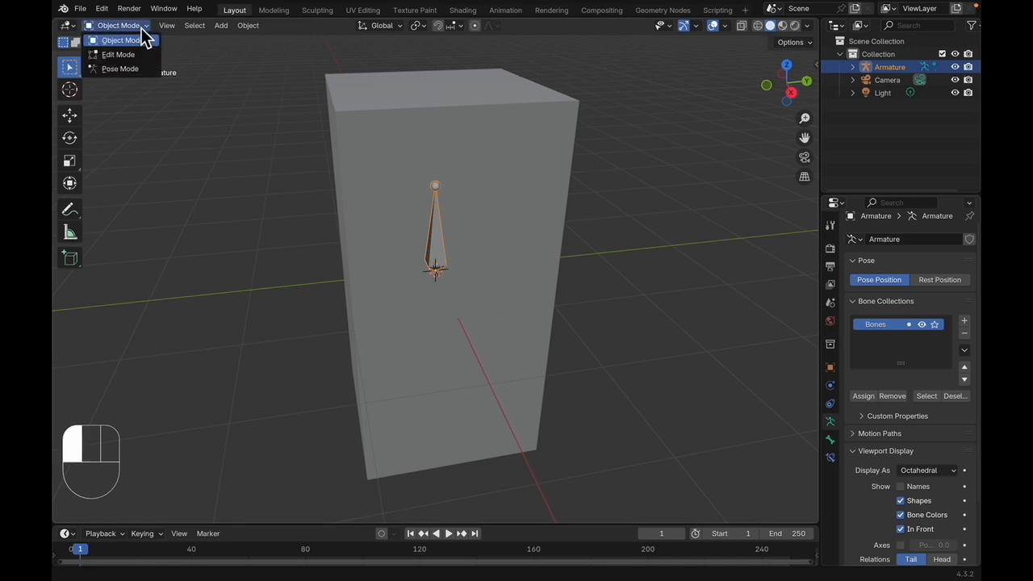
{"action": "left_click_drag", "start_coordinate": [117, 24], "coordinate": [135, 72]}
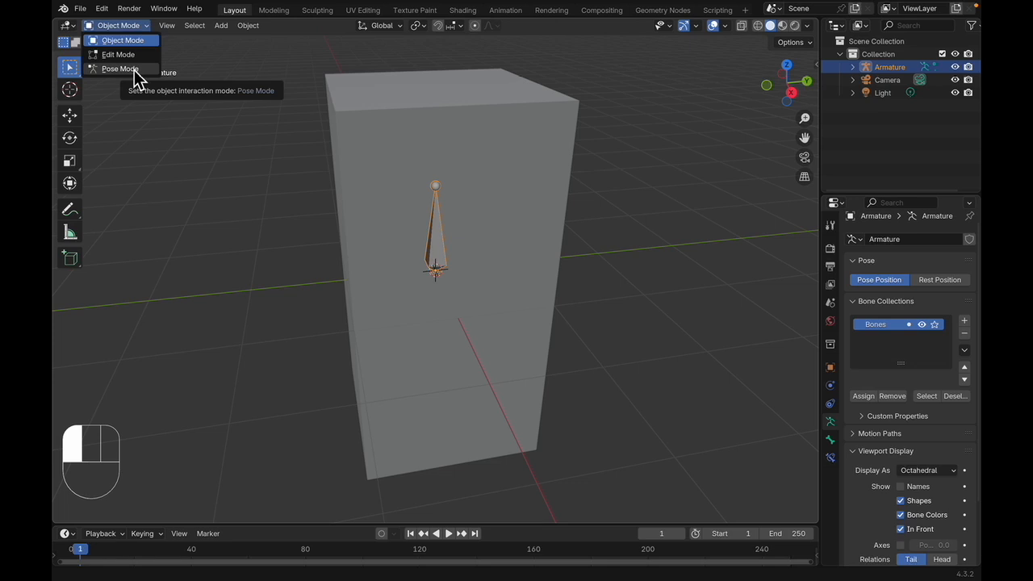
{"action": "left_click_drag", "start_coordinate": [135, 71], "coordinate": [136, 72]}
{"action": "left_click", "coordinate": [431, 244]}
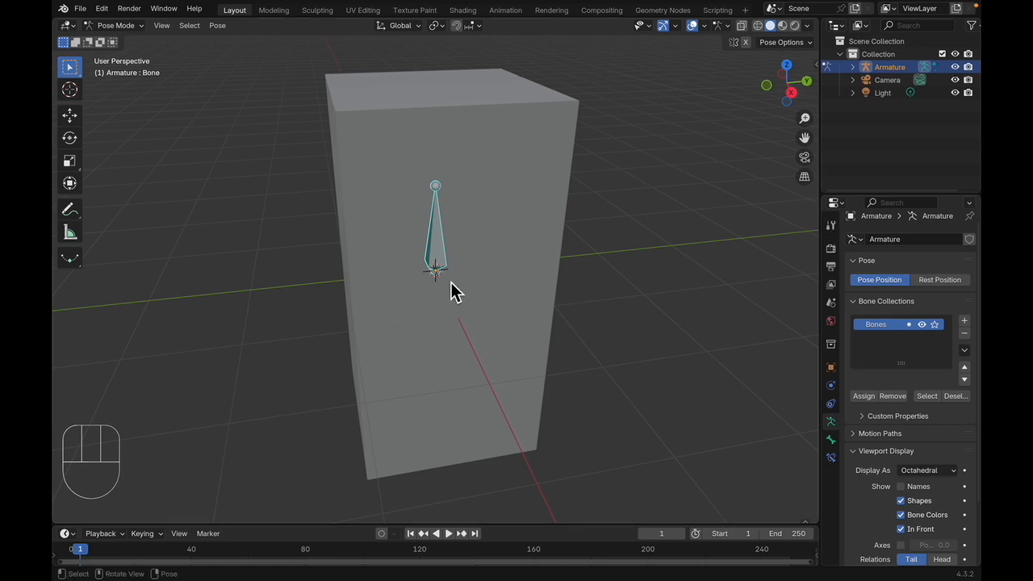
{"action": "left_click", "coordinate": [443, 255]}
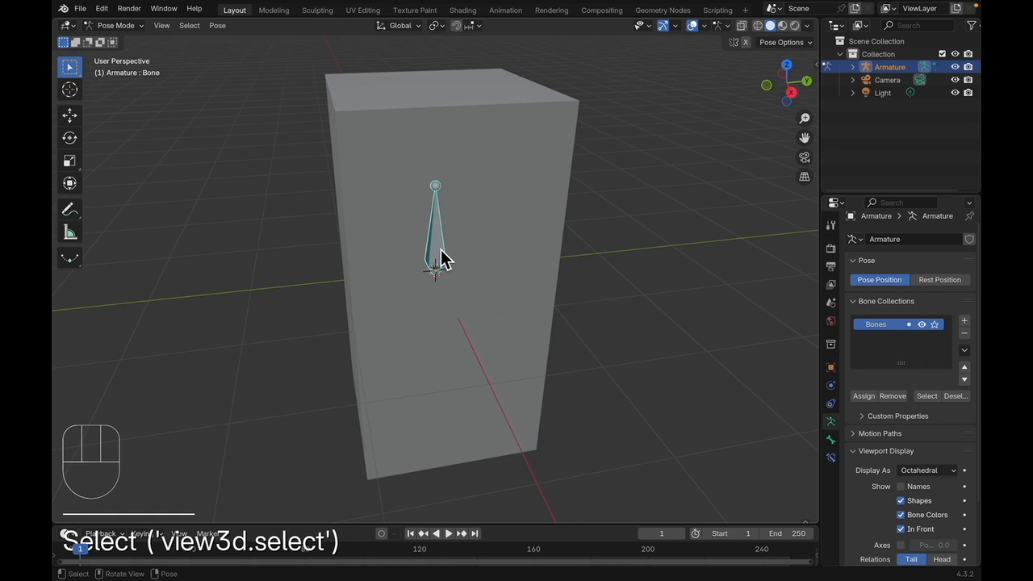
{"action": "key", "text": "r"}
{"action": "key", "text": "y"}
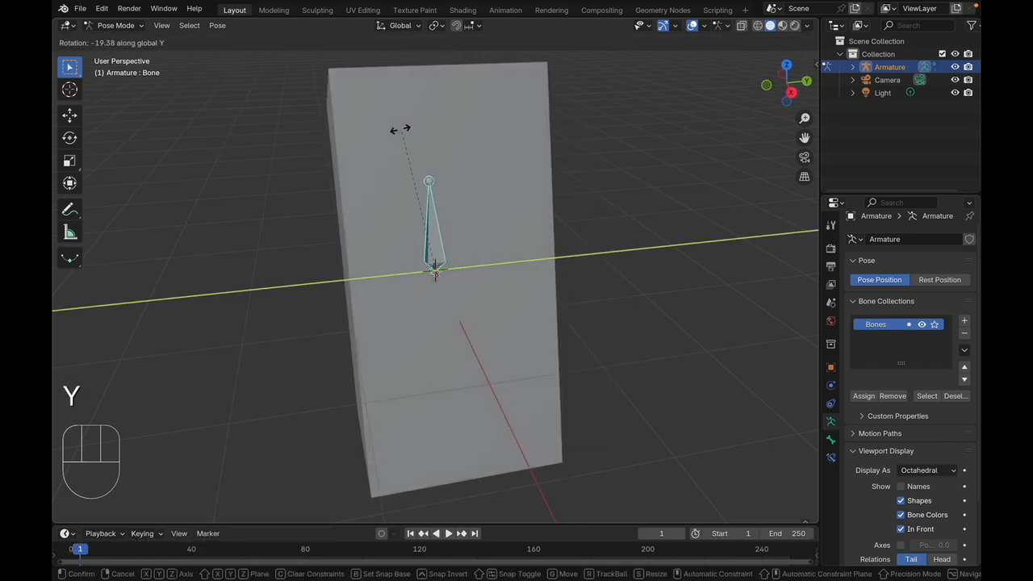
{"action": "key", "text": "Escape"}
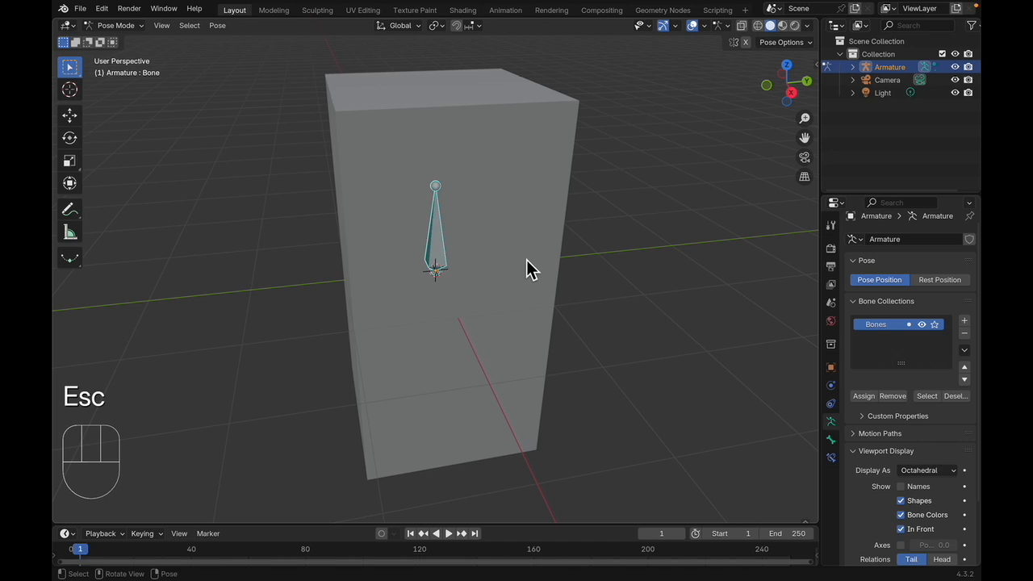
- Undo the last bone selections, reselect the bone and try the Y-axis rotation in Pose Mode again
{"action": "key", "text": "super+z"}
{"action": "key", "text": "super+z"}
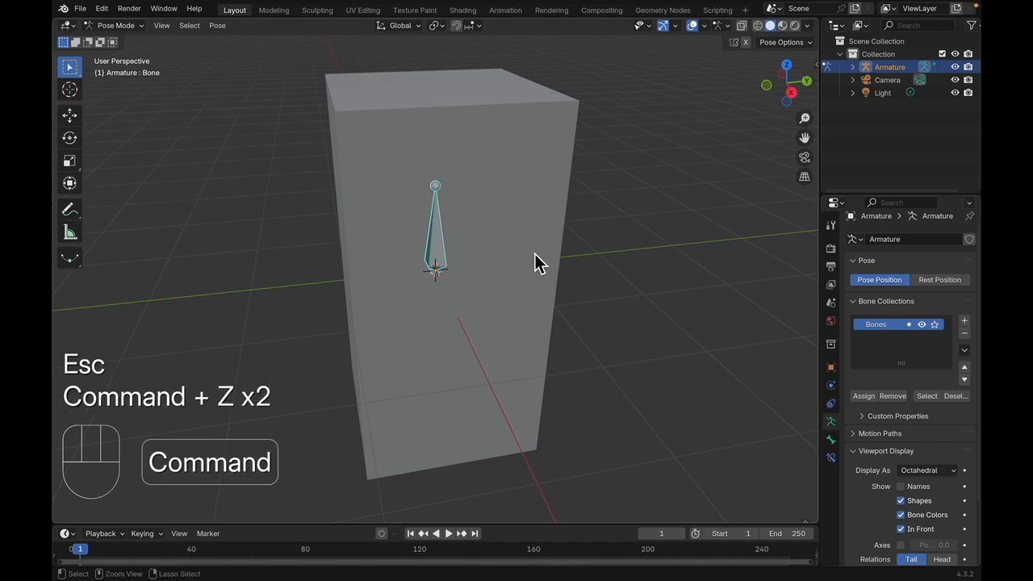
{"action": "key", "text": "super+z"}
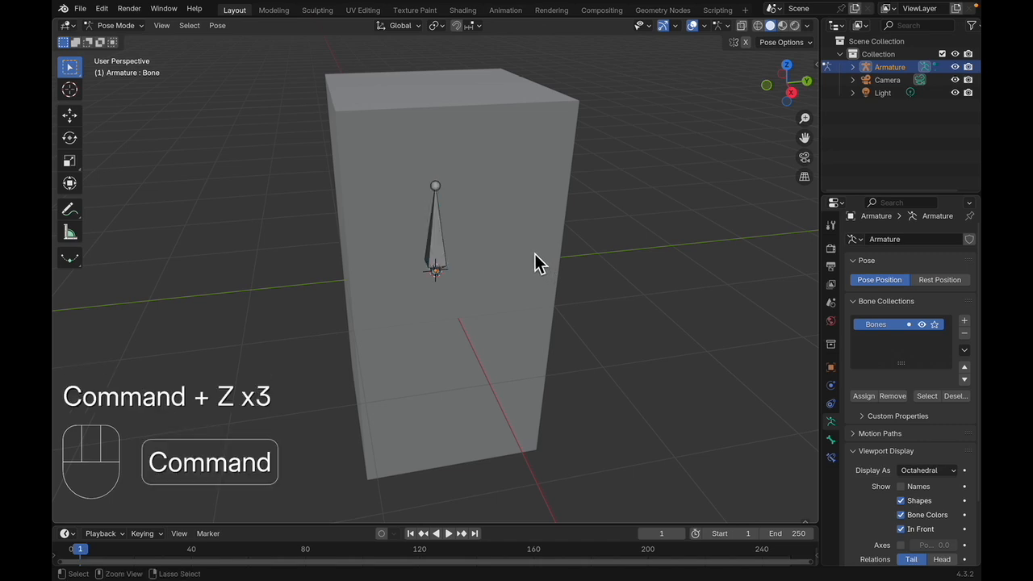
{"action": "left_click", "coordinate": [449, 260]}
{"action": "key", "text": "r"}
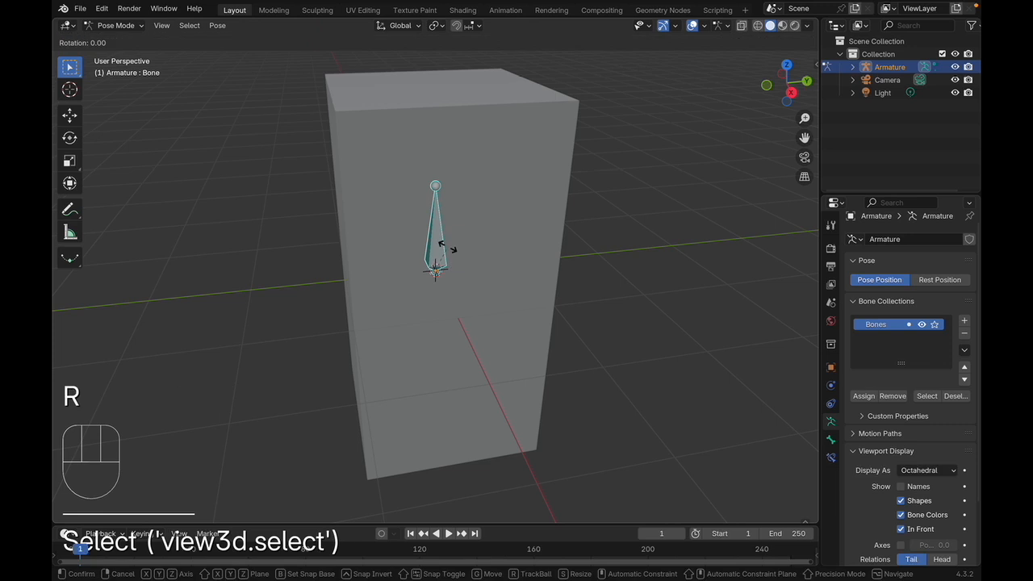
{"action": "key", "text": "y"}
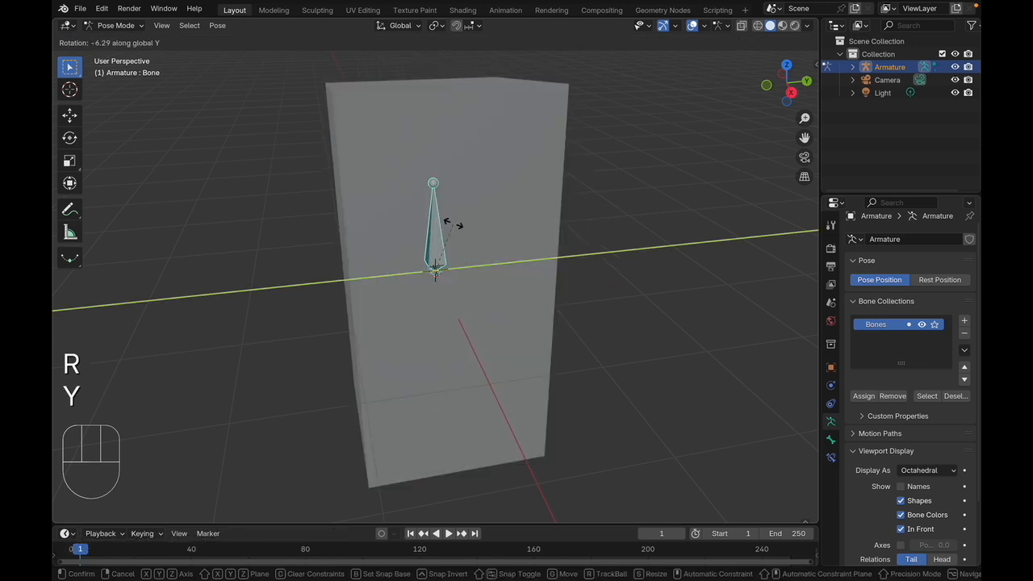
{"action": "key", "text": "Escape"}
- Return to Object Mode and try rotating the whole armature with its parented box about the global Y axis
{"action": "left_click", "coordinate": [129, 25]}
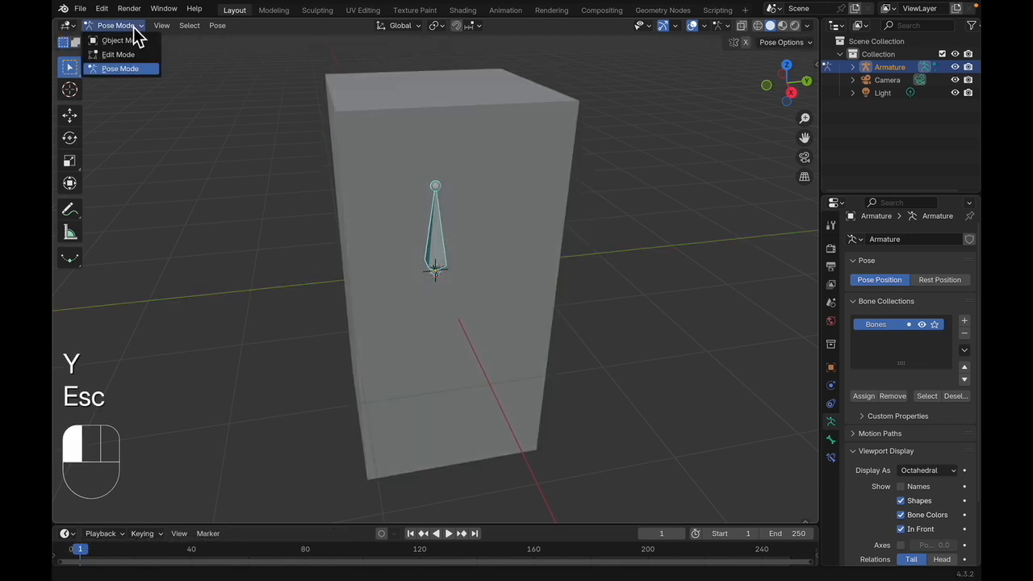
{"action": "left_click", "coordinate": [123, 40]}
{"action": "key", "text": "r"}
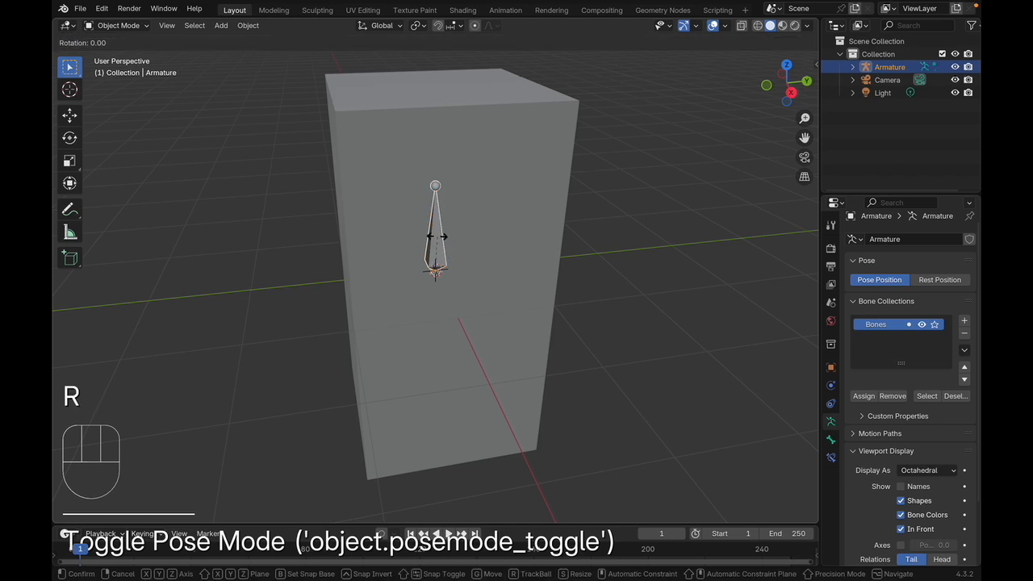
{"action": "key", "text": "y"}
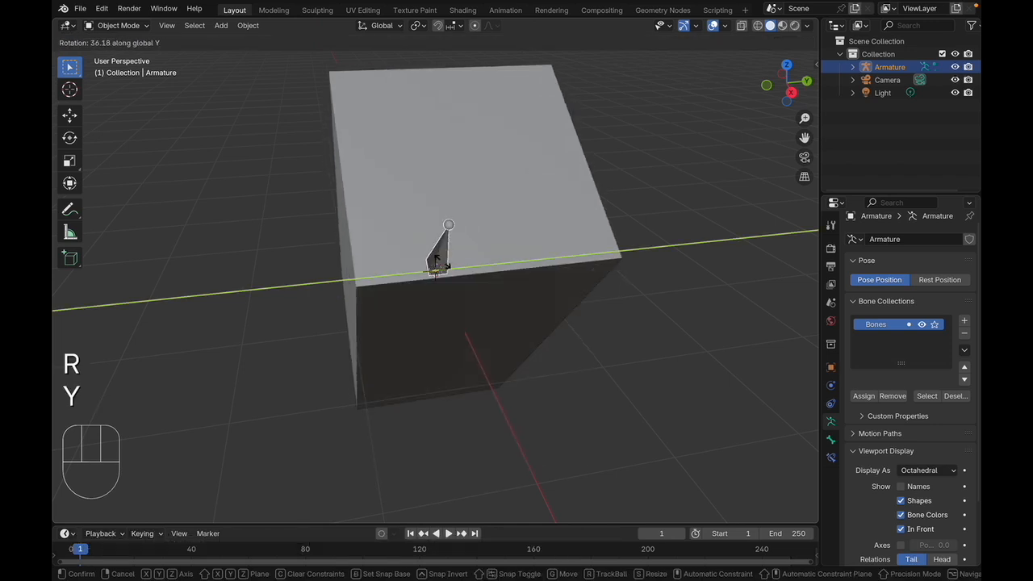
{"action": "key", "text": "Escape"}
{"action": "left_click", "coordinate": [605, 256]}
- Undo back to Pose Mode and try another rotation of the bone about the global Y axis
{"action": "key", "text": "super+z"}
{"action": "key", "text": "super+z"}
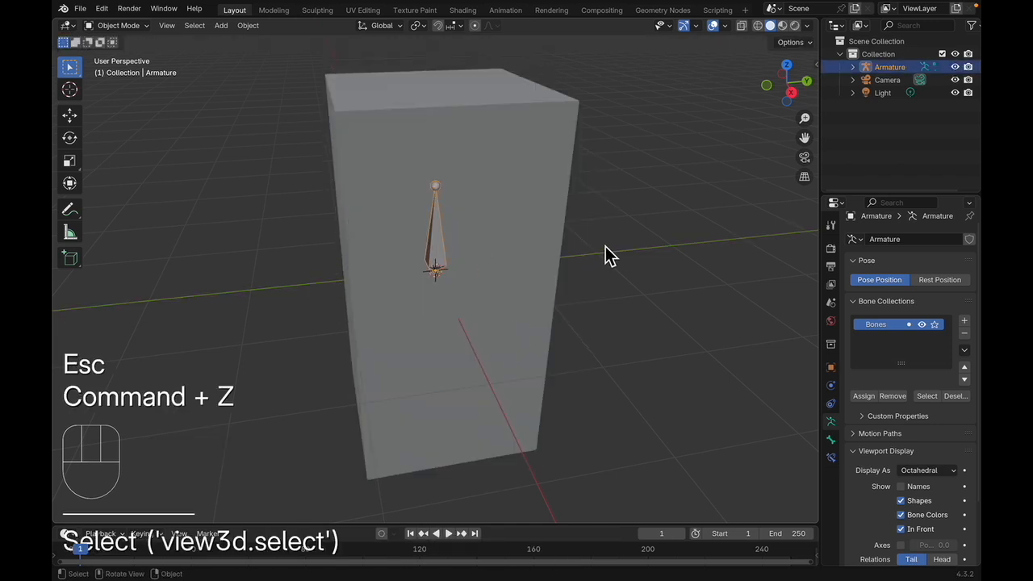
{"action": "key", "text": "super+z"}
{"action": "left_click", "coordinate": [436, 260]}
{"action": "key", "text": "r"}
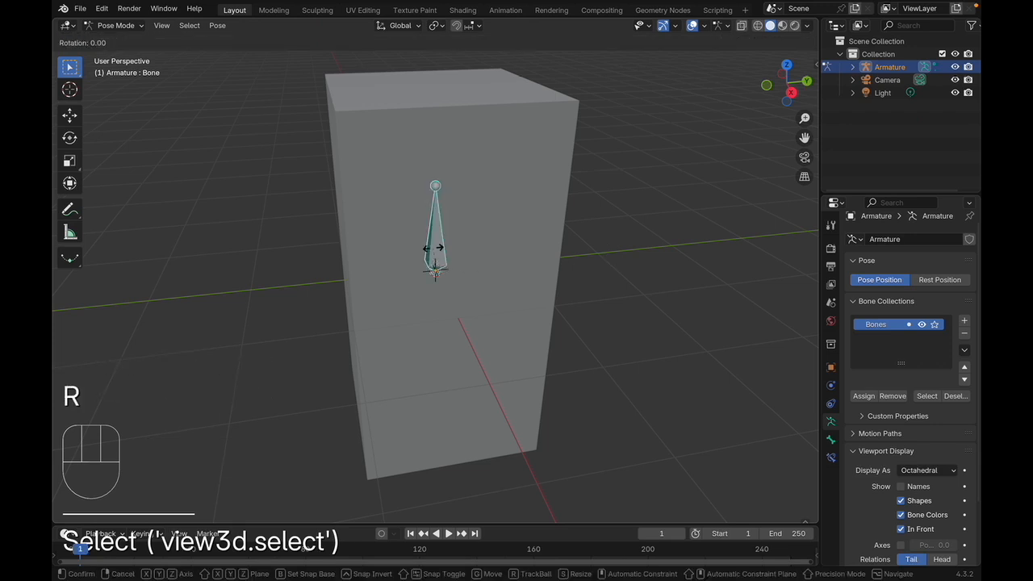
{"action": "key", "text": "y"}
{"action": "key", "text": "Escape"}
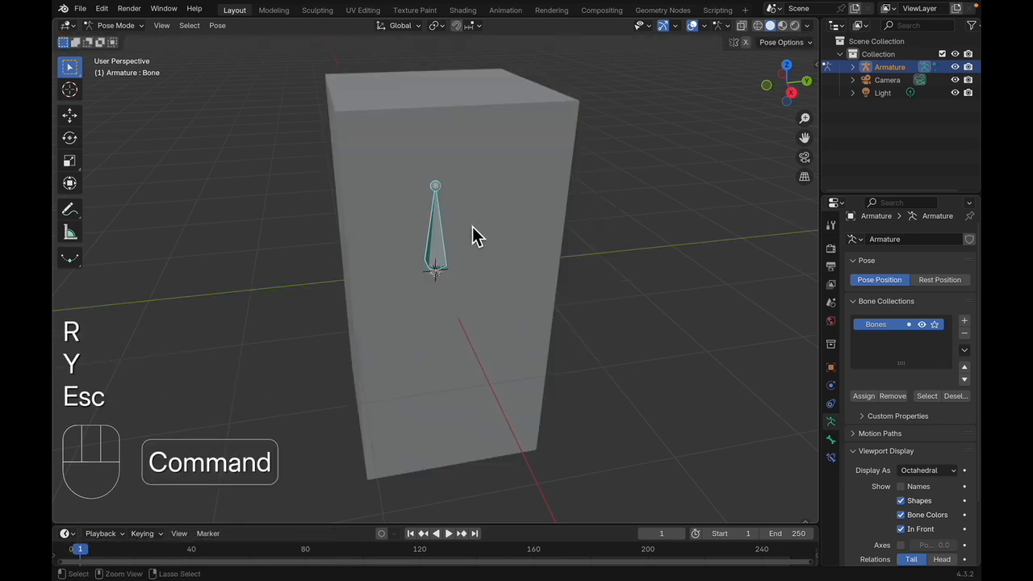
- Undo the pose mode switch and the automatic-weights parenting of the box to the armature
{"action": "key", "text": "super+z"}
{"action": "key", "text": "super+z"}
{"action": "key", "text": "super+z"}
{"action": "key", "text": "super+z"}
{"action": "key", "text": "super+z"}
{"action": "key", "text": "super+z"}
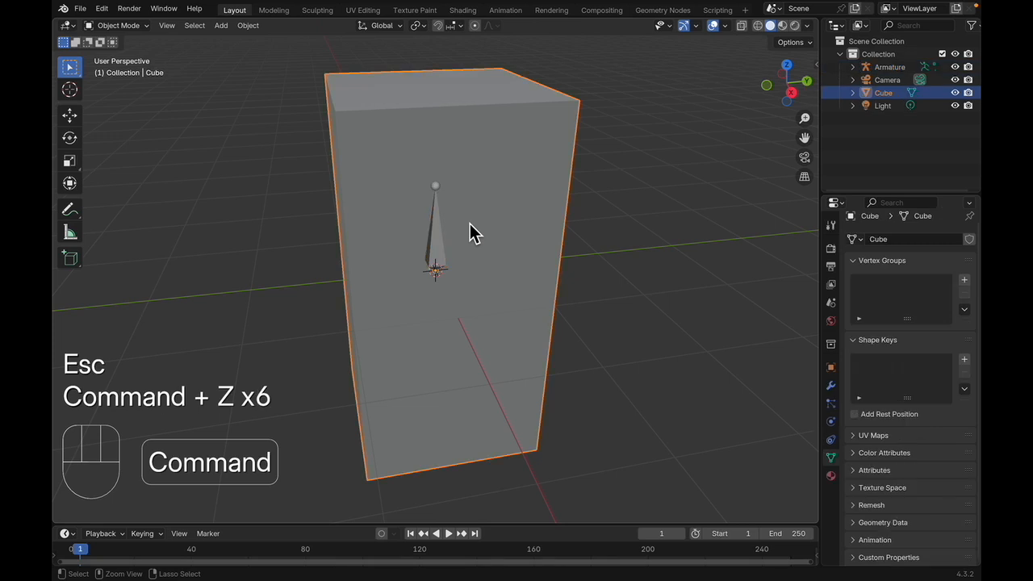
- Try rotating the armature alone about the global Y axis, cancel it and clear the selection
{"action": "left_click", "coordinate": [445, 242]}
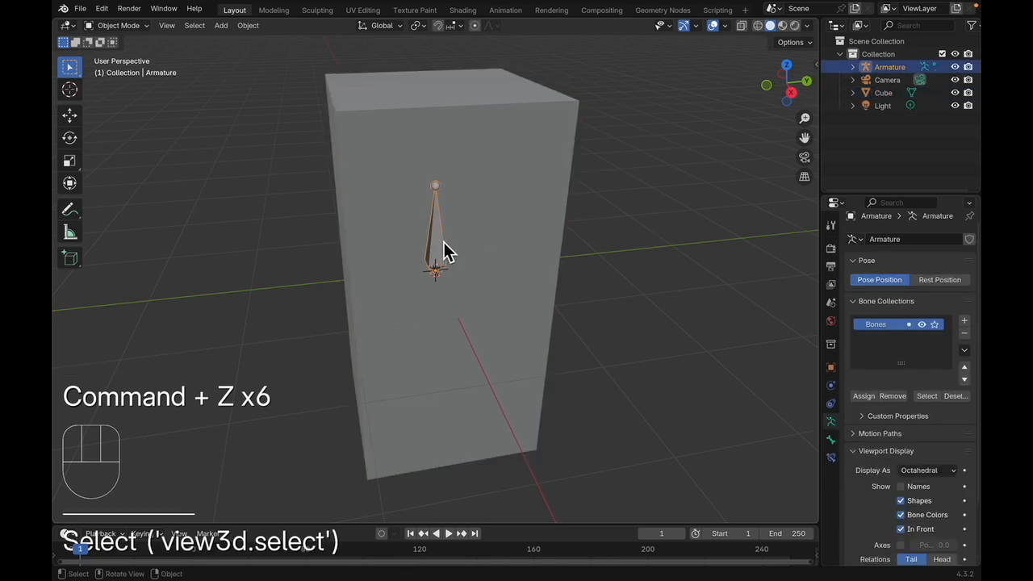
{"action": "key", "text": "r"}
{"action": "key", "text": "y"}
{"action": "key", "text": "Escape"}
{"action": "left_click", "coordinate": [674, 259]}
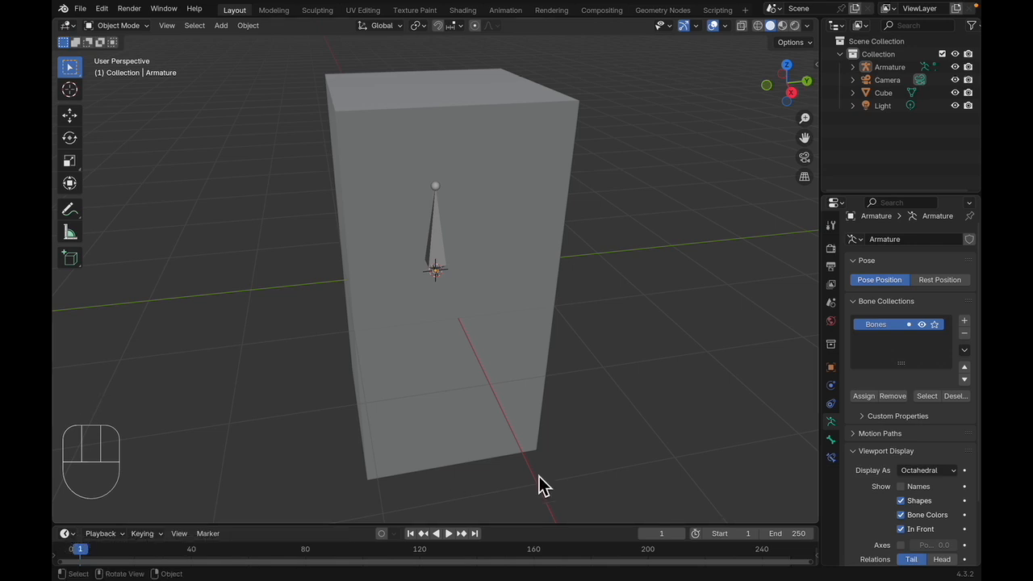
{"action": "middle_click_drag", "start_coordinate": [271, 277], "coordinate": [252, 275]}
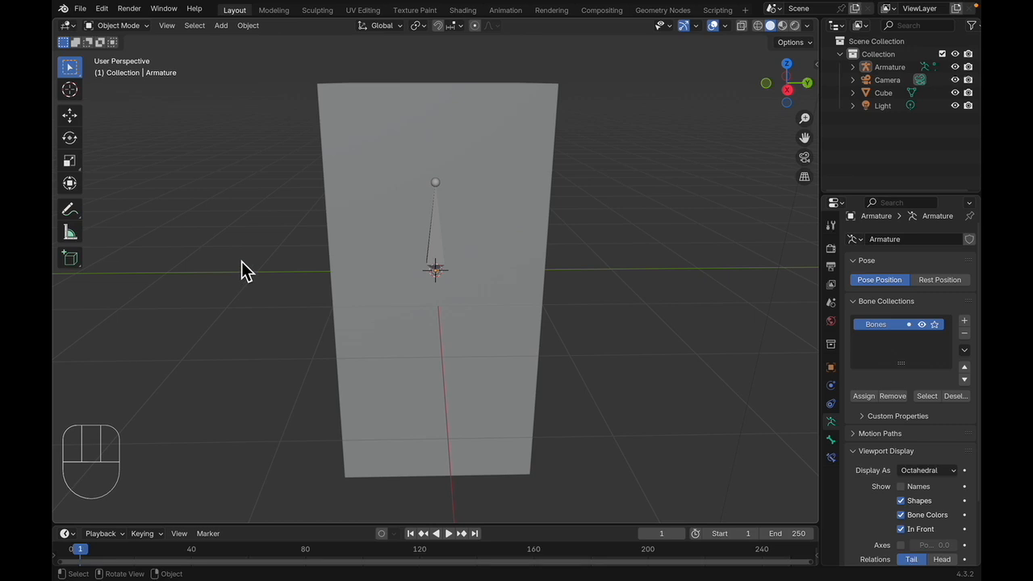
{"action": "scroll", "coordinate": [245, 263], "scroll_direction": "down", "scroll_amount": 2}
{"action": "scroll", "coordinate": [245, 262], "scroll_direction": "up", "scroll_amount": 4}
{"action": "scroll", "coordinate": [245, 262], "scroll_direction": "down", "scroll_amount": 2}
{"action": "middle_click_drag", "start_coordinate": [246, 262], "coordinate": [256, 243]}
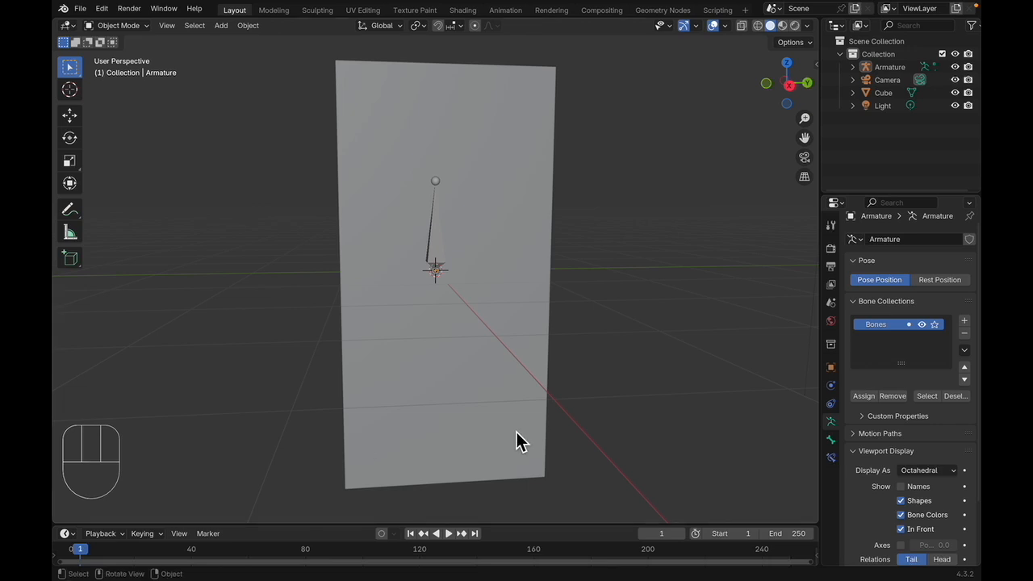
{"action": "scroll", "coordinate": [372, 323], "scroll_direction": "down", "scroll_amount": 2}
{"action": "scroll", "coordinate": [372, 319], "scroll_direction": "up", "scroll_amount": 2}
{"action": "middle_click_drag", "start_coordinate": [458, 317], "coordinate": [441, 314]}
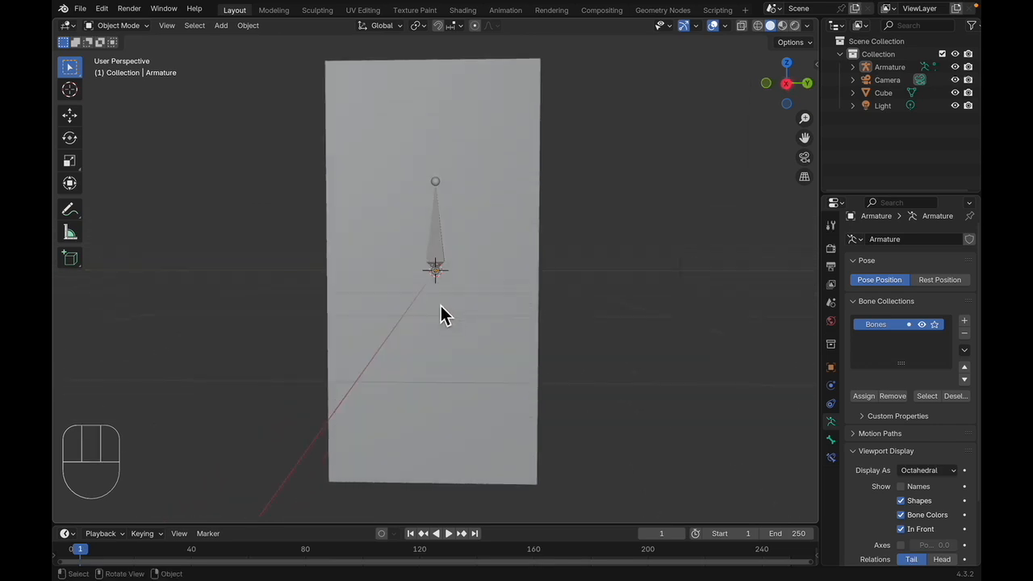
- From the right orthographic view, move the armature about 1.95 m down along global Z to the box's base and enter Edit Mode
{"action": "left_click", "coordinate": [787, 85]}
{"action": "scroll", "coordinate": [321, 307], "scroll_direction": "up", "scroll_amount": 3}
{"action": "scroll", "coordinate": [307, 335], "scroll_direction": "down", "scroll_amount": 2}
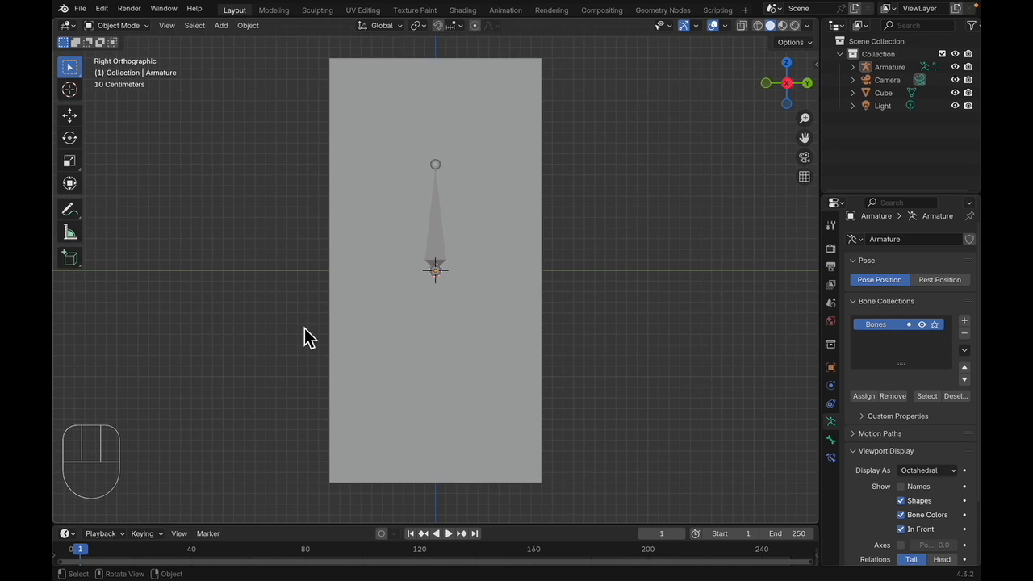
{"action": "left_click", "coordinate": [441, 246]}
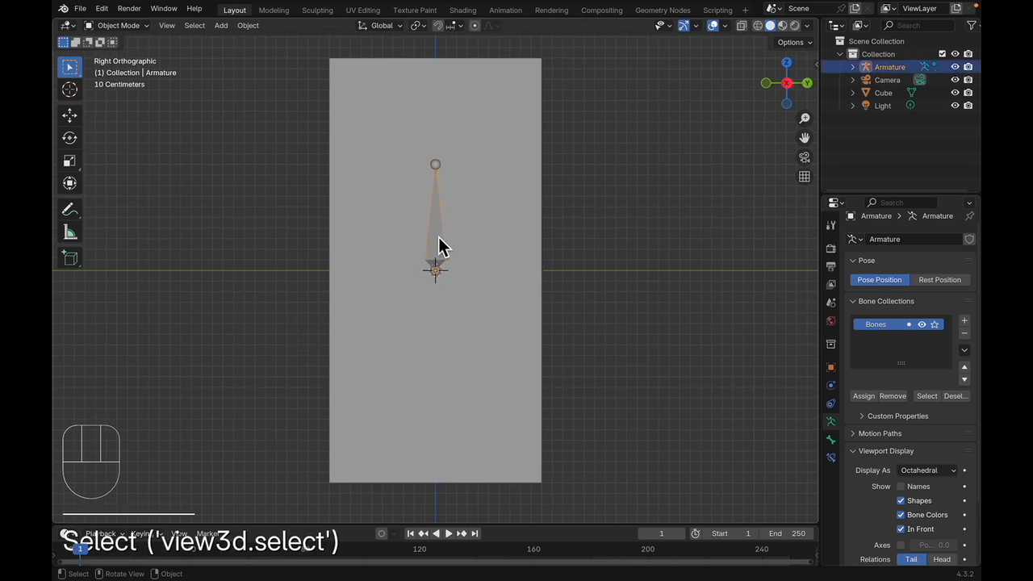
{"action": "key", "text": "g"}
{"action": "key", "text": "z"}
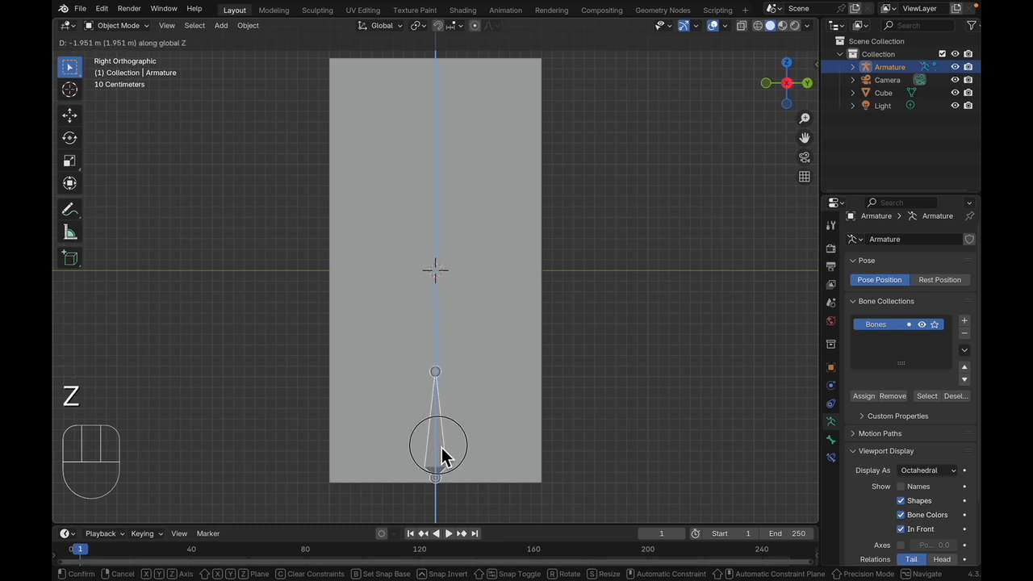
{"action": "left_click", "coordinate": [444, 455]}
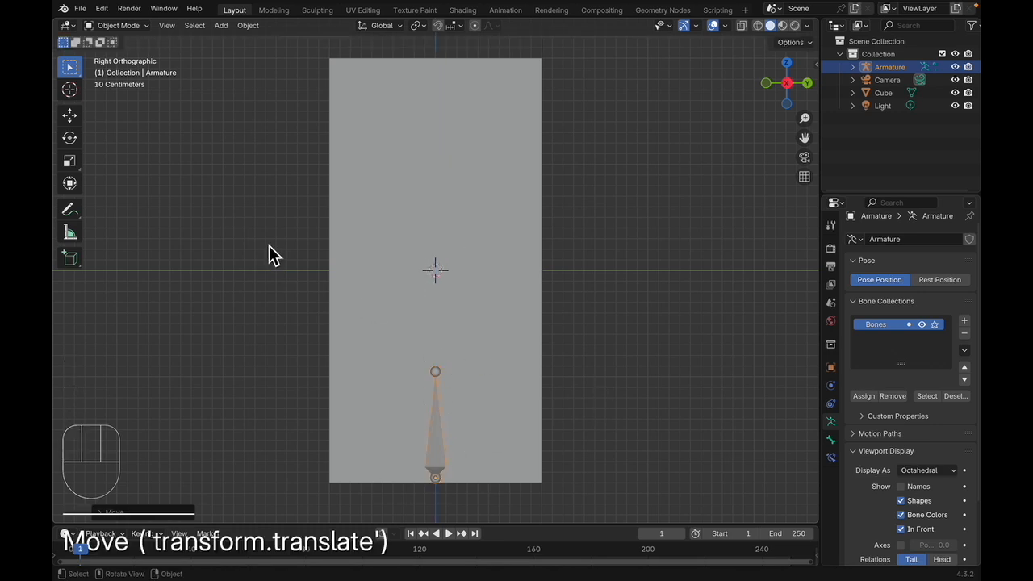
{"action": "key", "text": "Tab"}
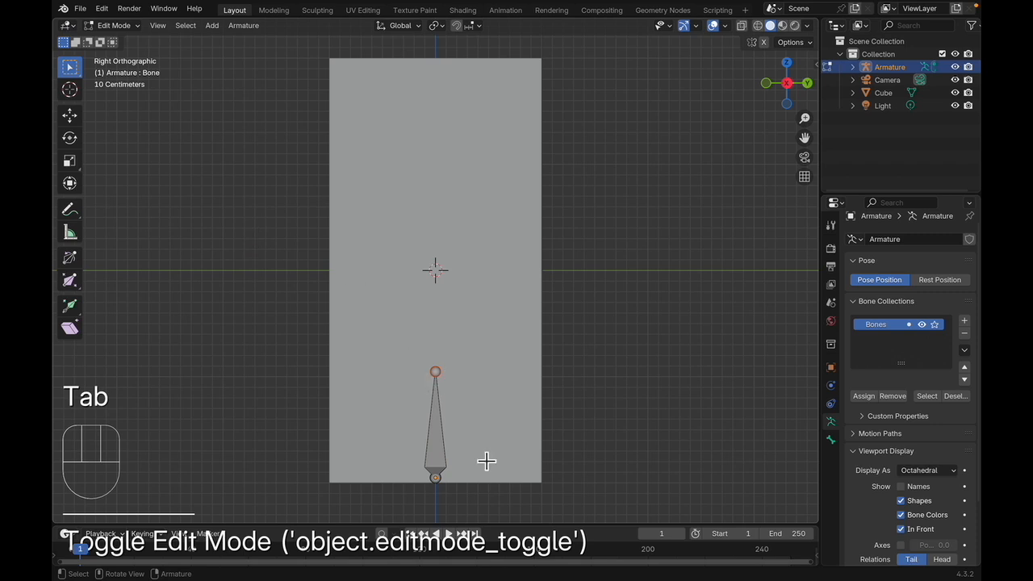
- Extrude a second bone about 0.95 m upward from the first bone's tip and try to repeat the extrusion
{"action": "key", "text": "e"}
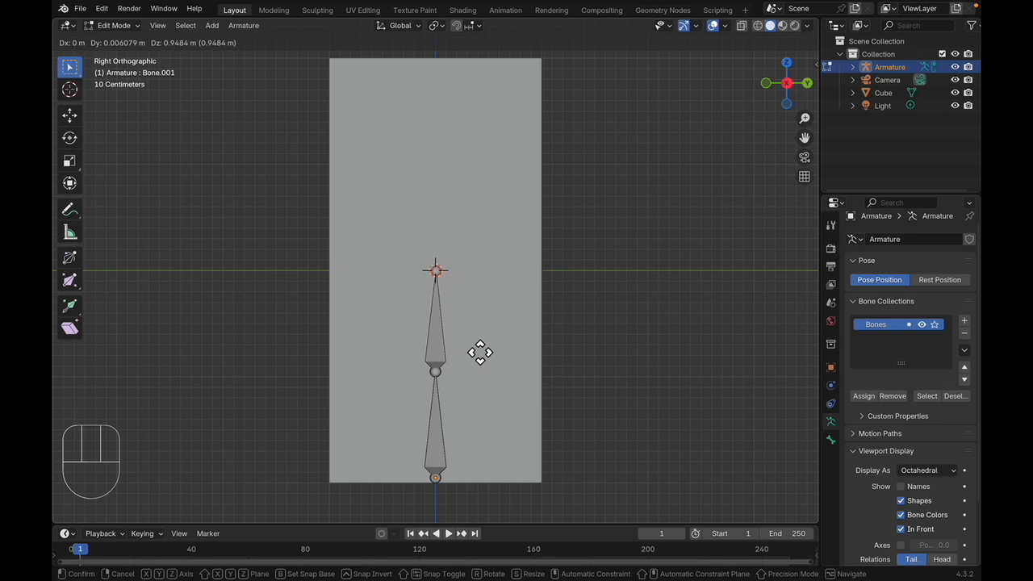
{"action": "left_click", "coordinate": [480, 352]}
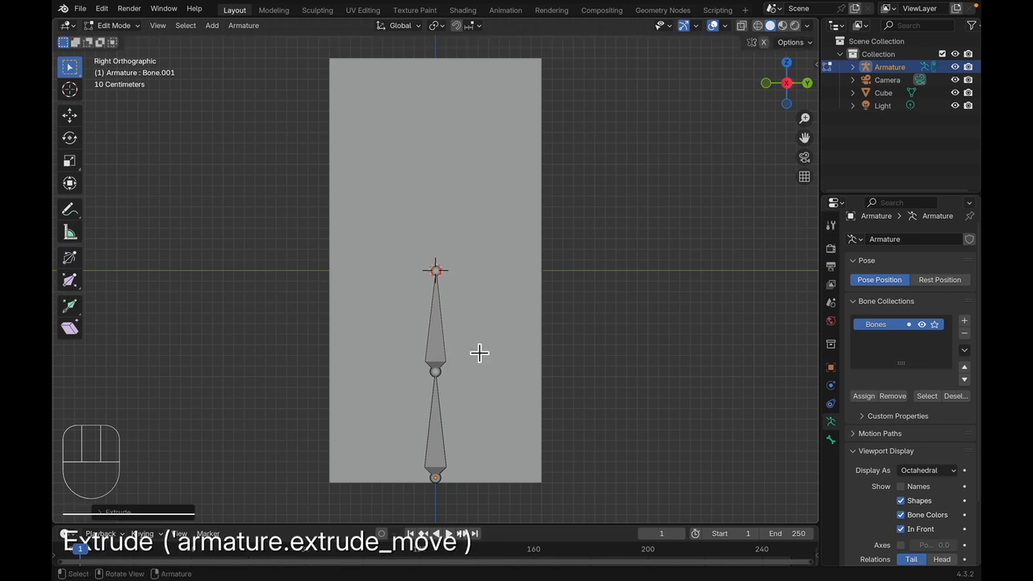
{"action": "key", "text": "ctrl+r"}
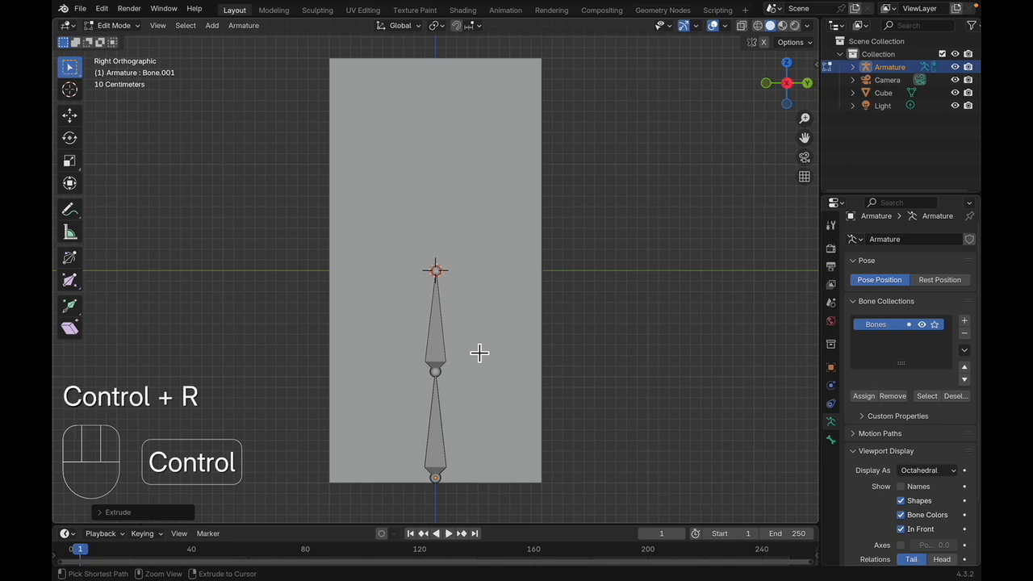
{"action": "key", "text": "ctrl+r"}
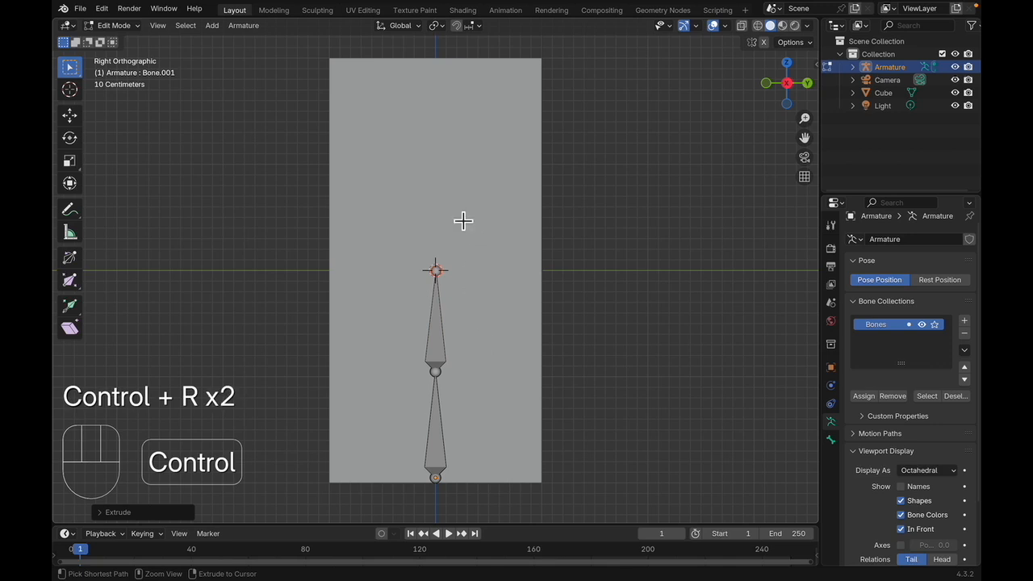
{"action": "middle_click_drag", "start_coordinate": [606, 295], "coordinate": [609, 271]}
{"action": "left_click", "coordinate": [790, 80]}
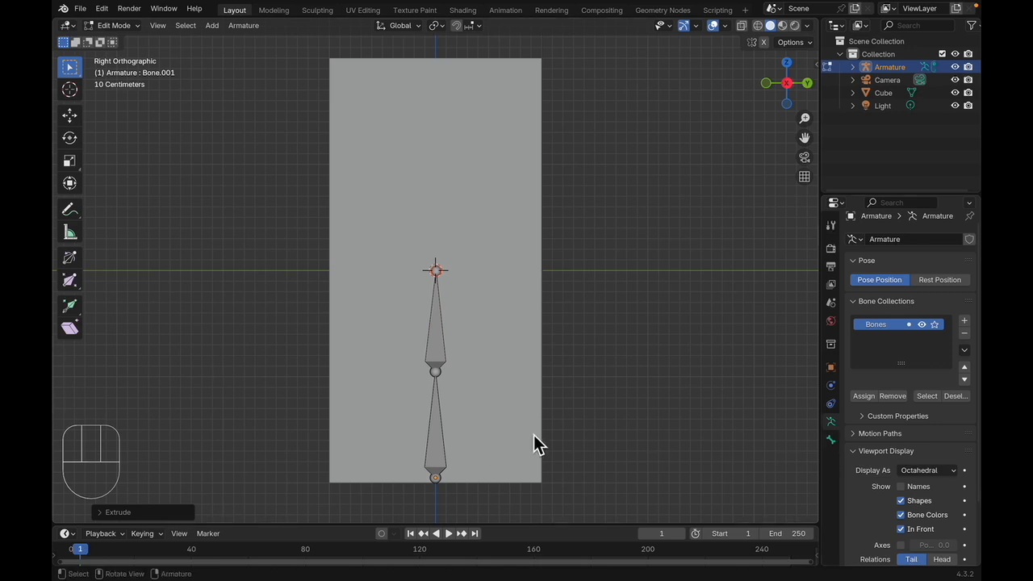
- Try repeating the extrusion from the second bone's upper joint, and try extruding a third bone upward from it
{"action": "left_click", "coordinate": [444, 272]}
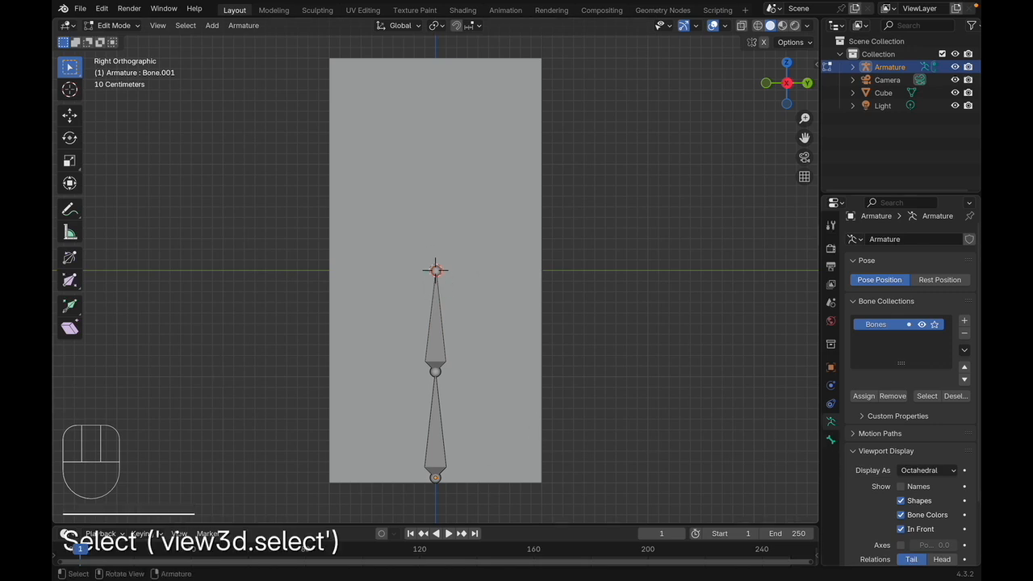
{"action": "key", "text": "super+r"}
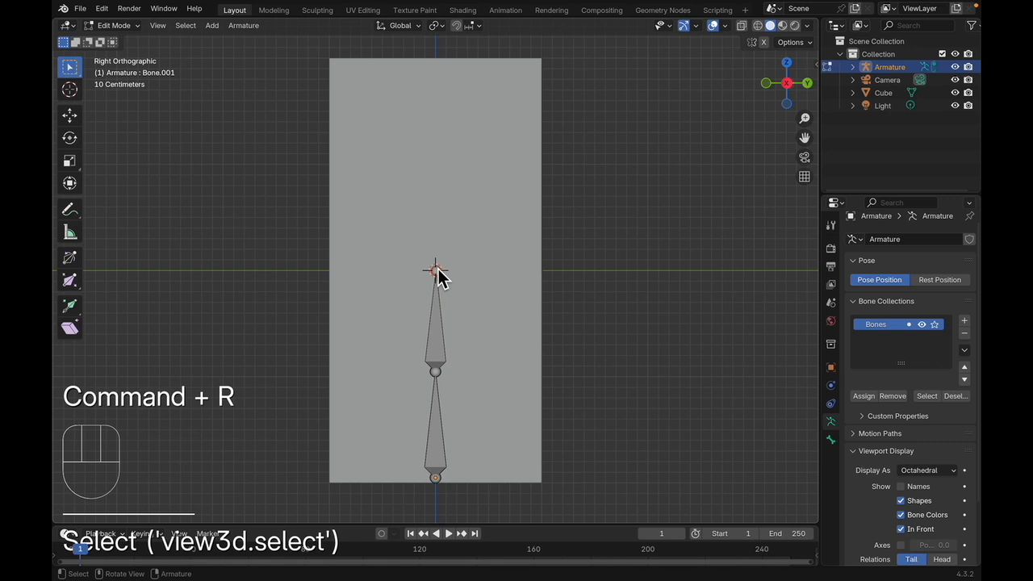
{"action": "key", "text": "ctrl+r"}
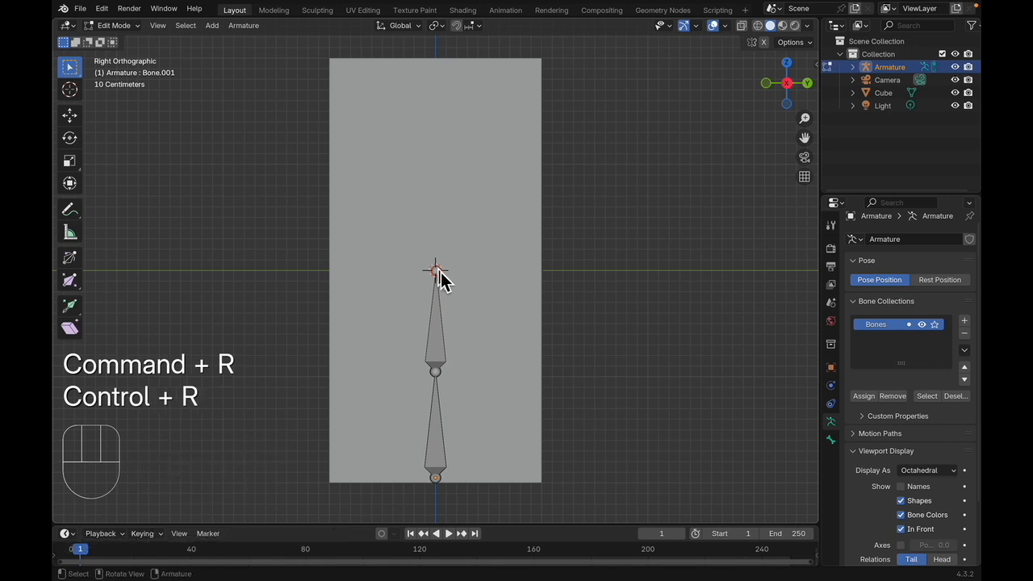
{"action": "left_click", "coordinate": [438, 323]}
{"action": "left_click", "coordinate": [436, 273]}
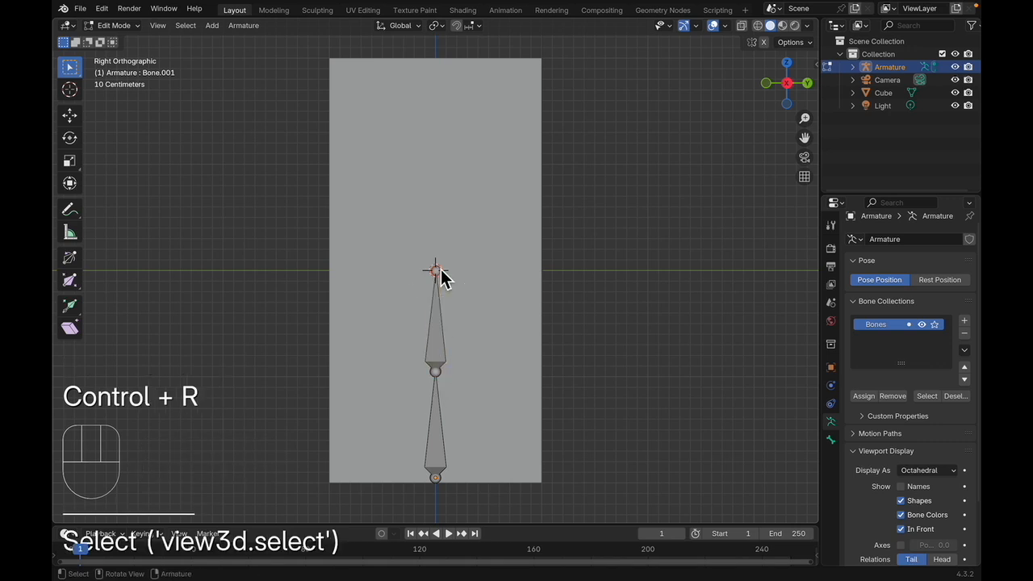
{"action": "key", "text": "e"}
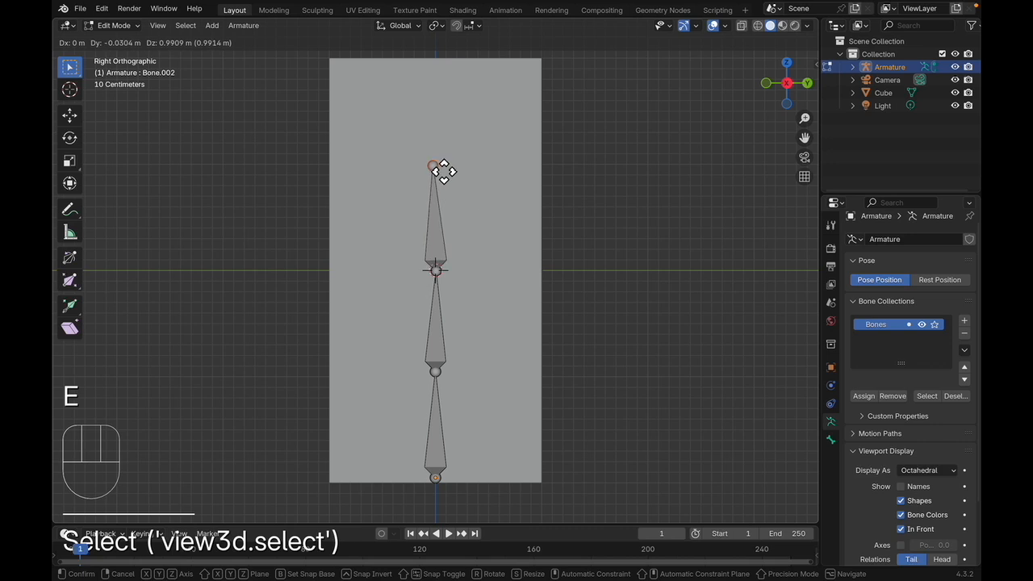
{"action": "key", "text": "Escape"}
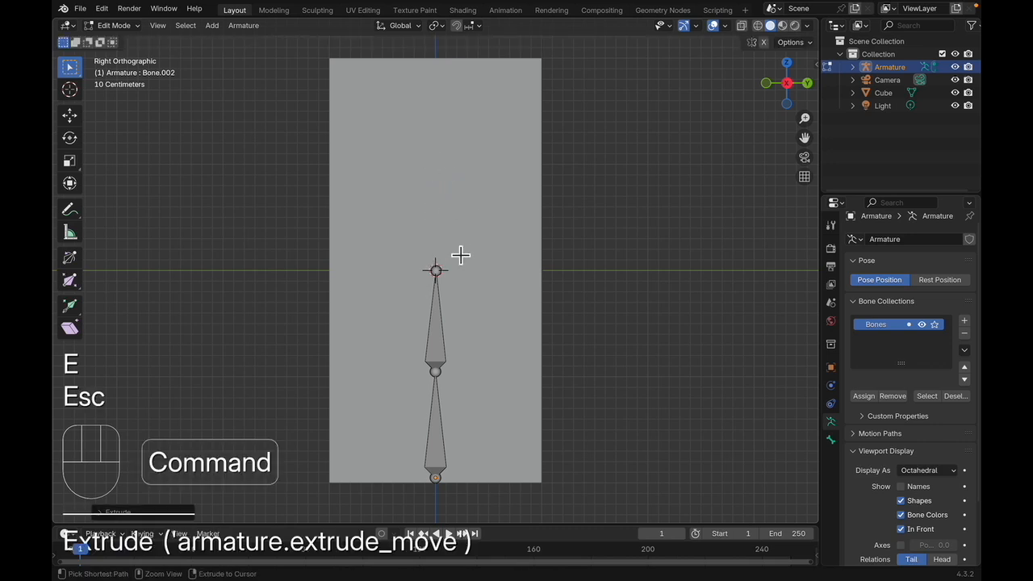
- Undo the bone extrusions back to the single original bone
{"action": "key", "text": "super+z"}
{"action": "key", "text": "super+z"}
{"action": "key", "text": "super+z"}
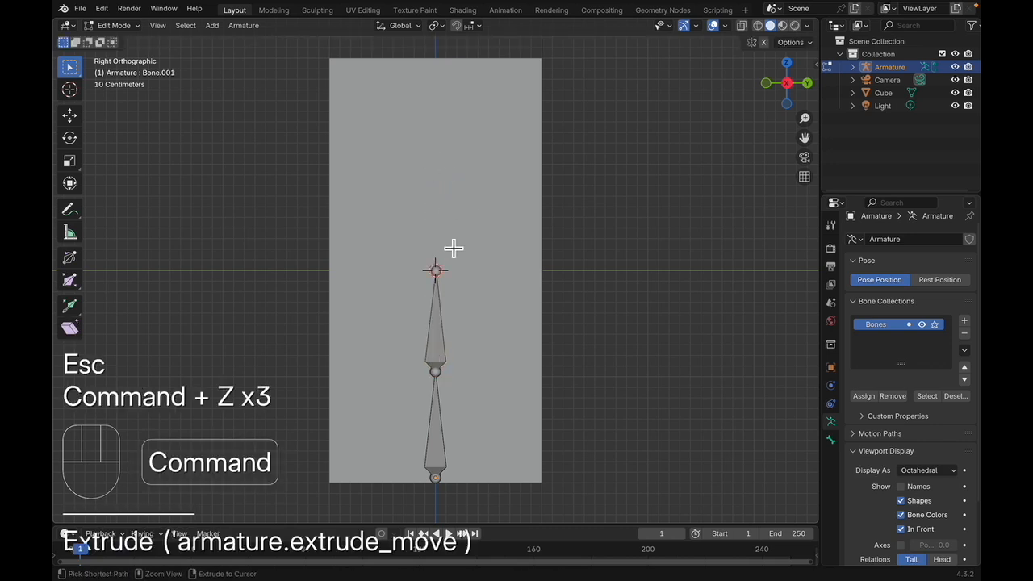
{"action": "key", "text": "super+z"}
{"action": "key", "text": "super+z"}
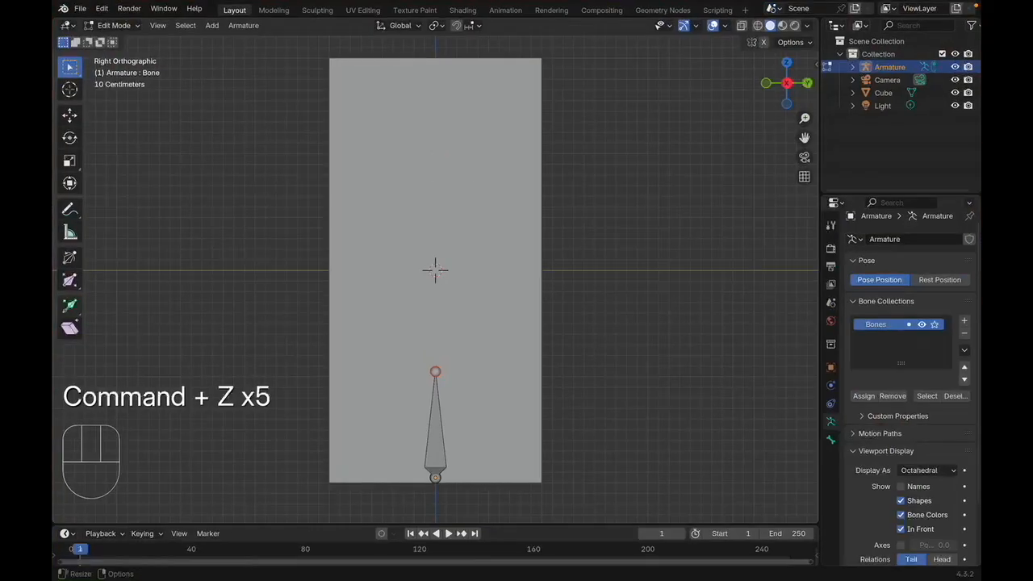
{"action": "key", "text": "ctrl+Up"}
{"action": "key", "text": "ctrl+Up"}
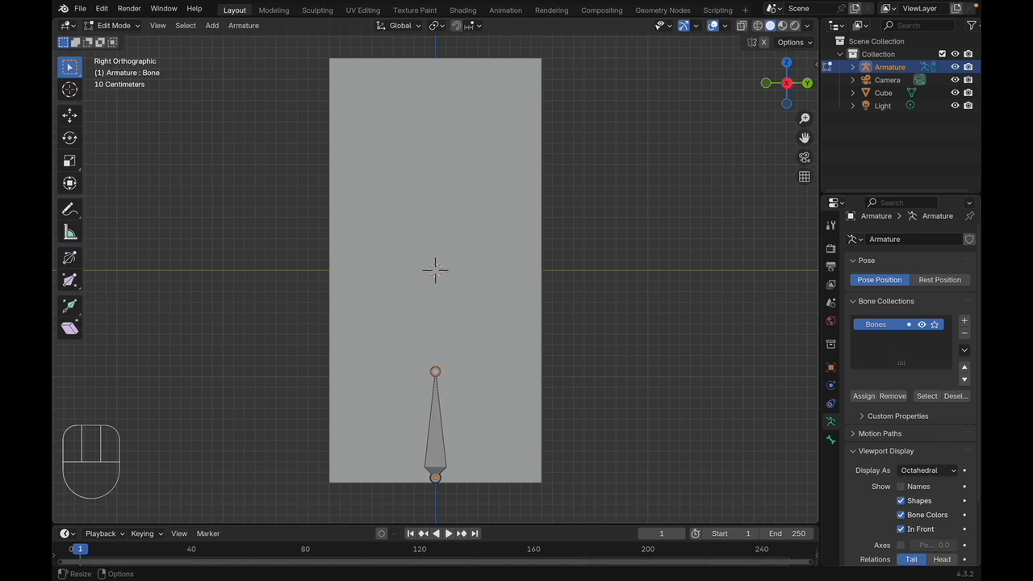
- Extrude a second bone about 0.94 m straight up along global Z from the tip of the first bone
{"action": "left_click", "coordinate": [435, 373]}
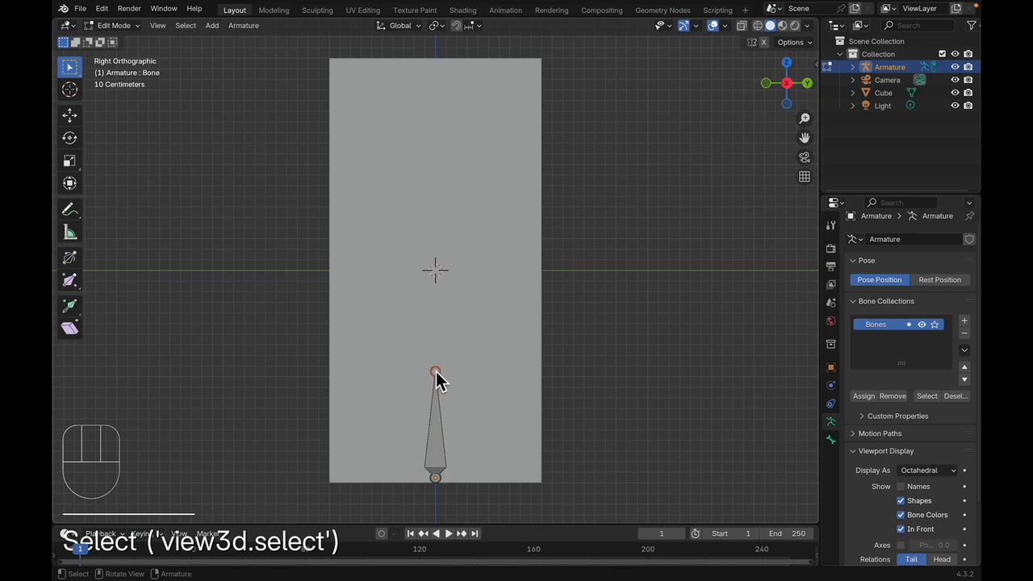
{"action": "key", "text": "e"}
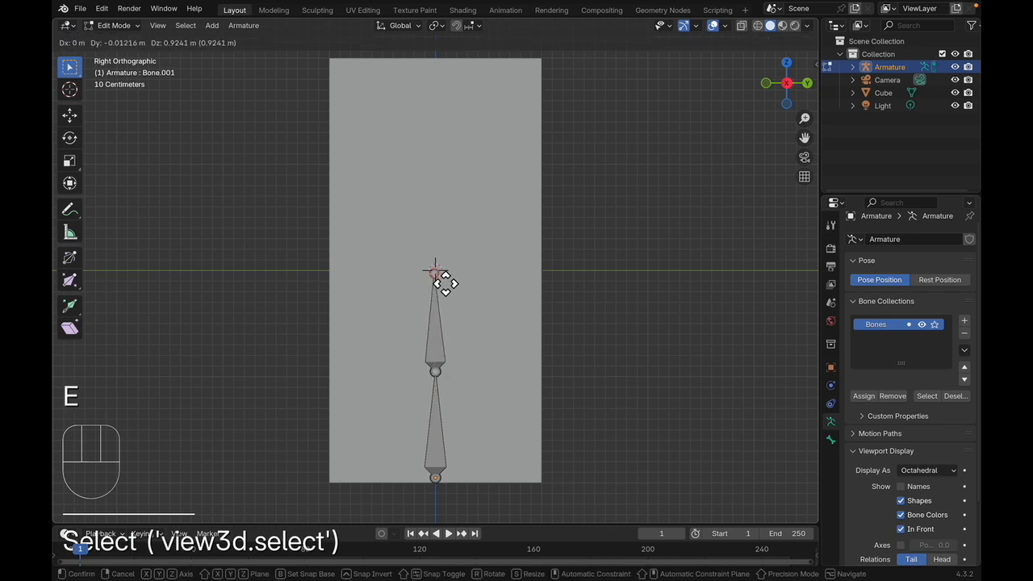
{"action": "key", "text": "z"}
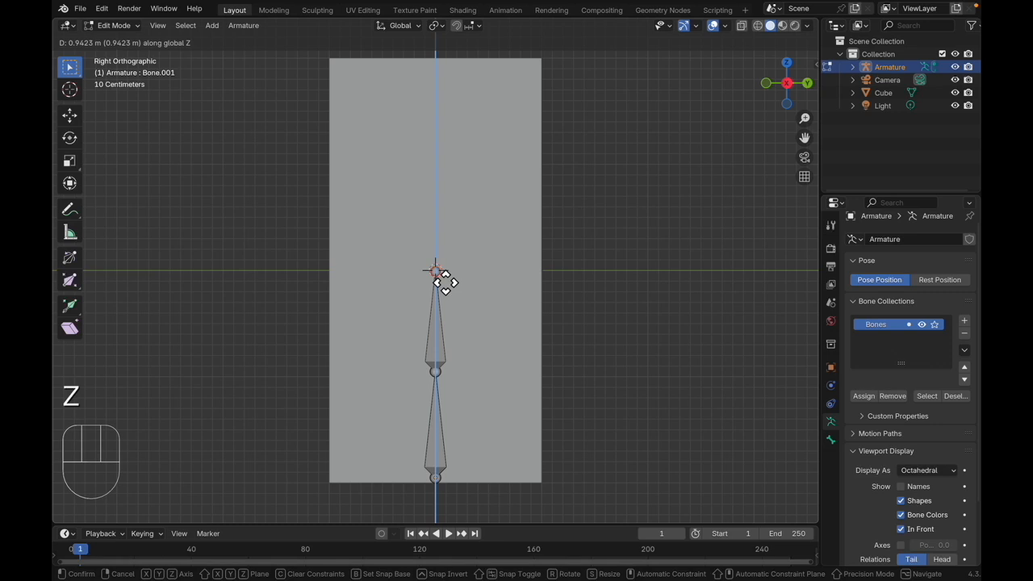
{"action": "right_click", "coordinate": [446, 282]}
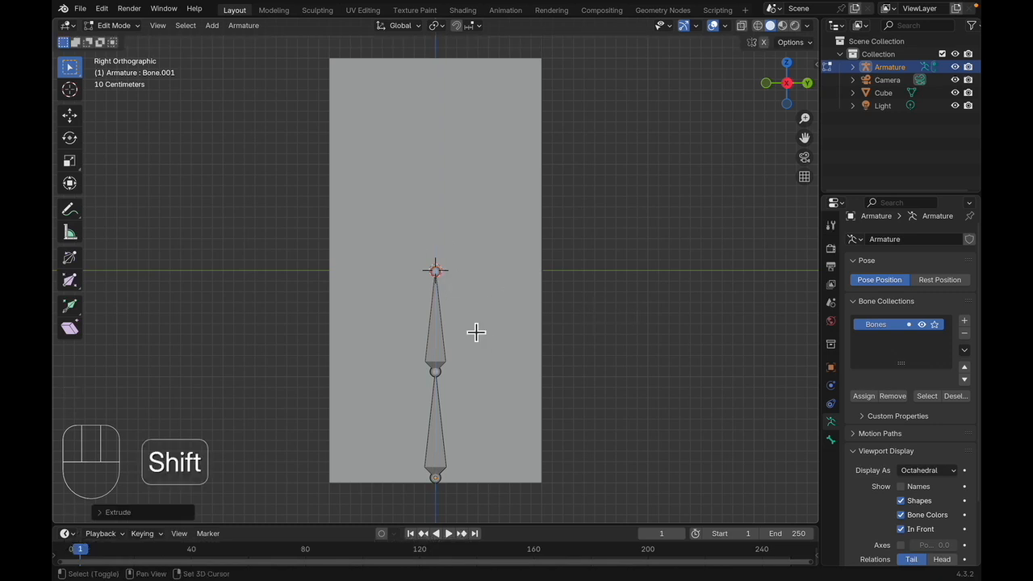
- Repeat the bone extrusion three times to extend the vertical chain to five bones
{"action": "key", "text": "shift+r"}
{"action": "key", "text": "shift+r"}
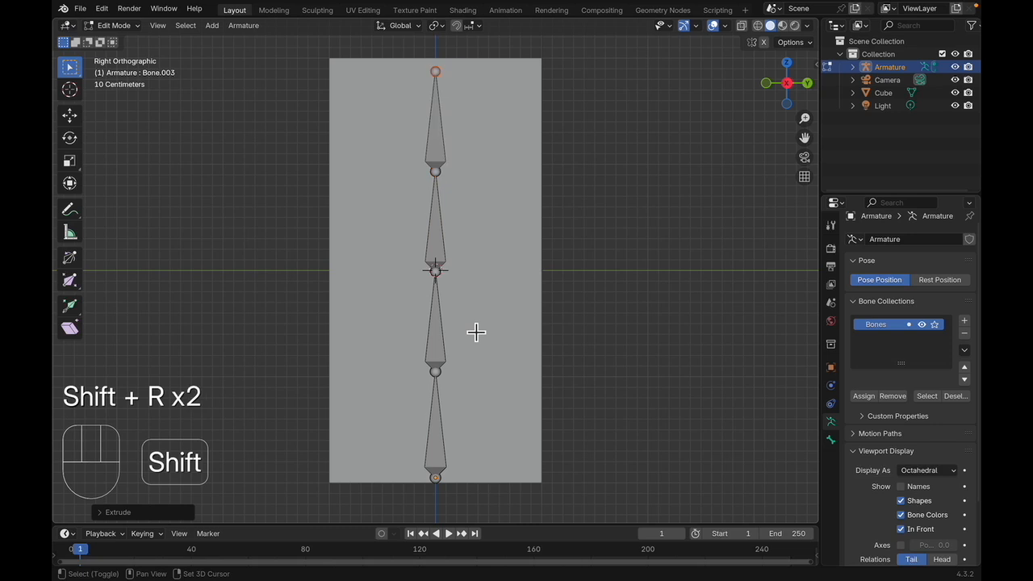
{"action": "key", "text": "shift+r"}
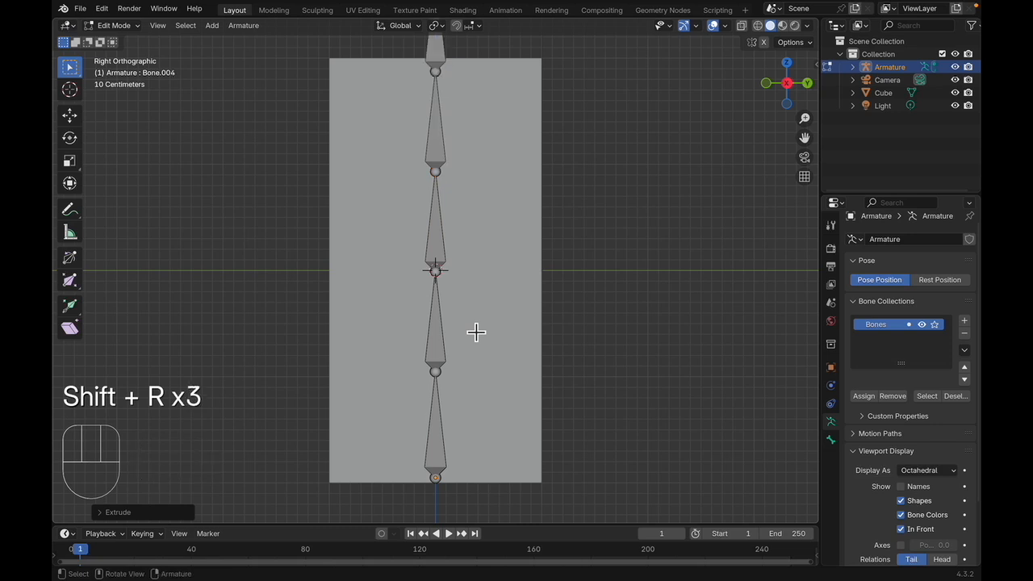
{"action": "scroll", "coordinate": [456, 294], "scroll_direction": "down", "scroll_amount": 2}
{"action": "scroll", "coordinate": [455, 295], "scroll_direction": "up", "scroll_amount": 1}
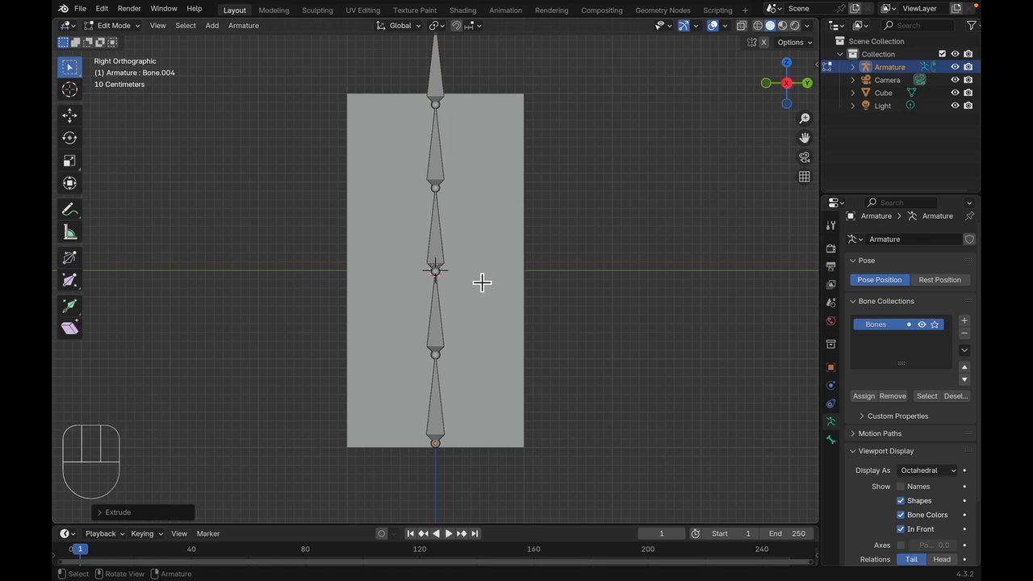
- Examine the bone chain against the box in perspective, selecting the third bone and the second bone from the base
{"action": "key", "text": "s"}
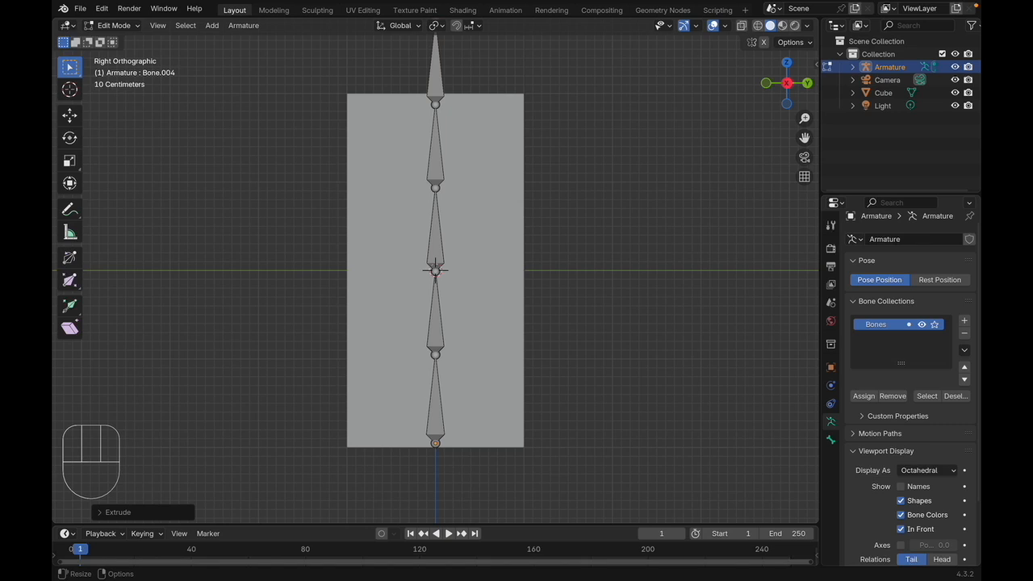
{"action": "mouse_move", "coordinate": [312, 299]}
{"action": "middle_mouse_down"}
{"action": "mouse_move", "coordinate": [321, 357]}
{"action": "mouse_move", "coordinate": [325, 339]}
{"action": "mouse_move", "coordinate": [302, 307]}
{"action": "middle_mouse_up"}
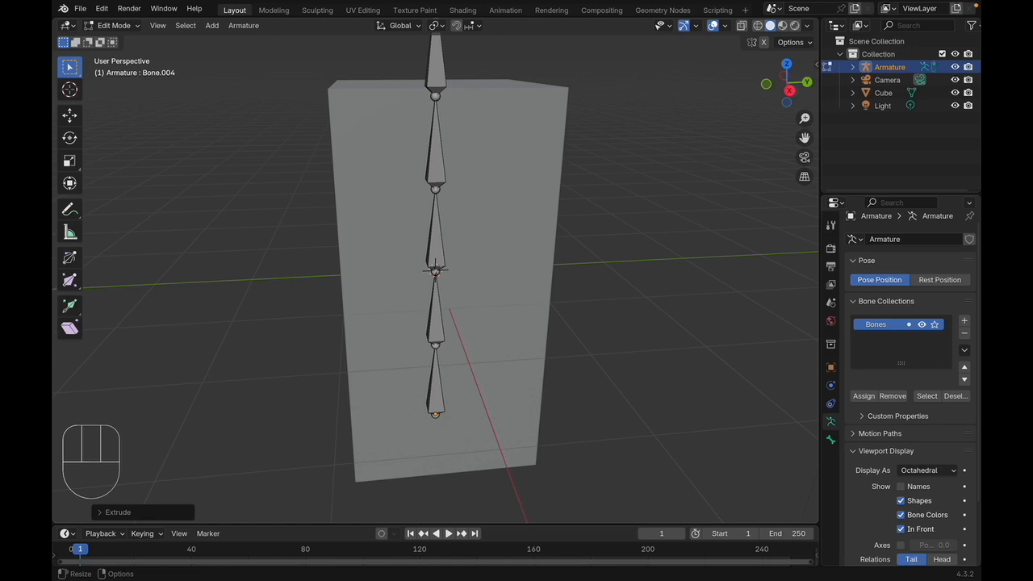
{"action": "middle_click_drag", "start_coordinate": [226, 344], "coordinate": [226, 306]}
{"action": "left_click", "coordinate": [440, 269]}
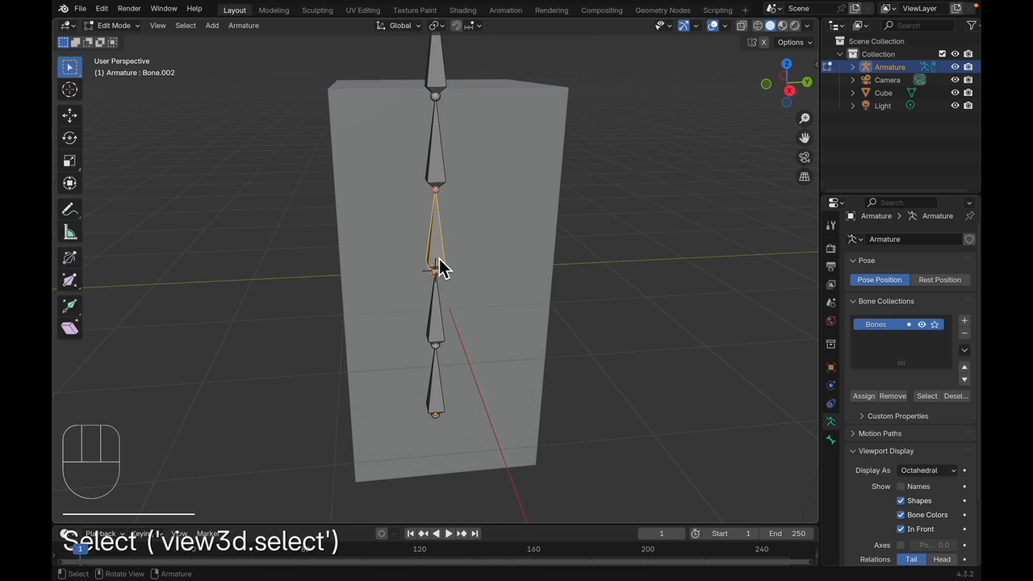
{"action": "middle_click_drag", "start_coordinate": [638, 256], "coordinate": [611, 238]}
{"action": "left_click", "coordinate": [440, 355]}
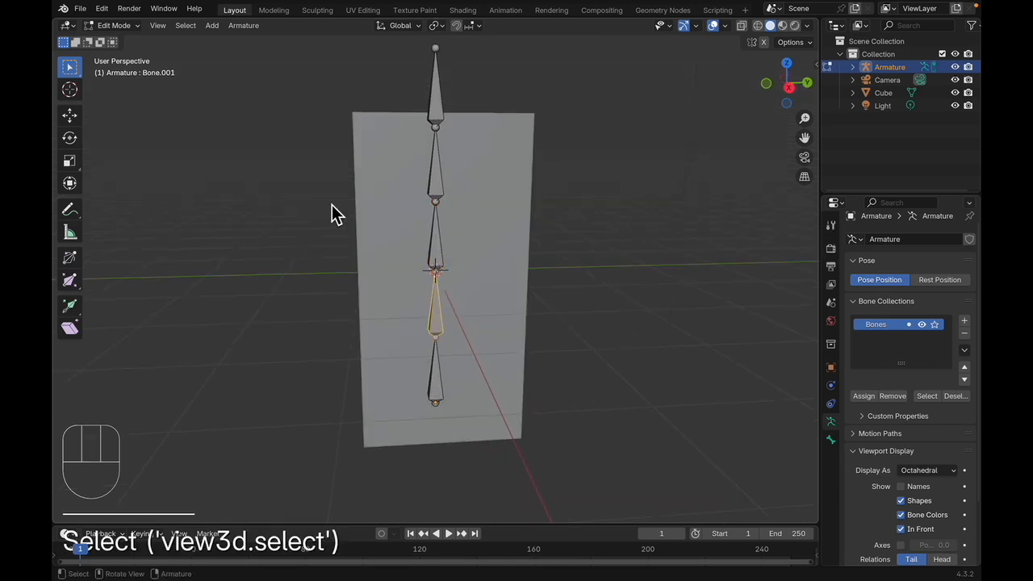
- Return to Object Mode and parent the box to the armature with automatic weights
{"action": "key", "text": "Tab"}
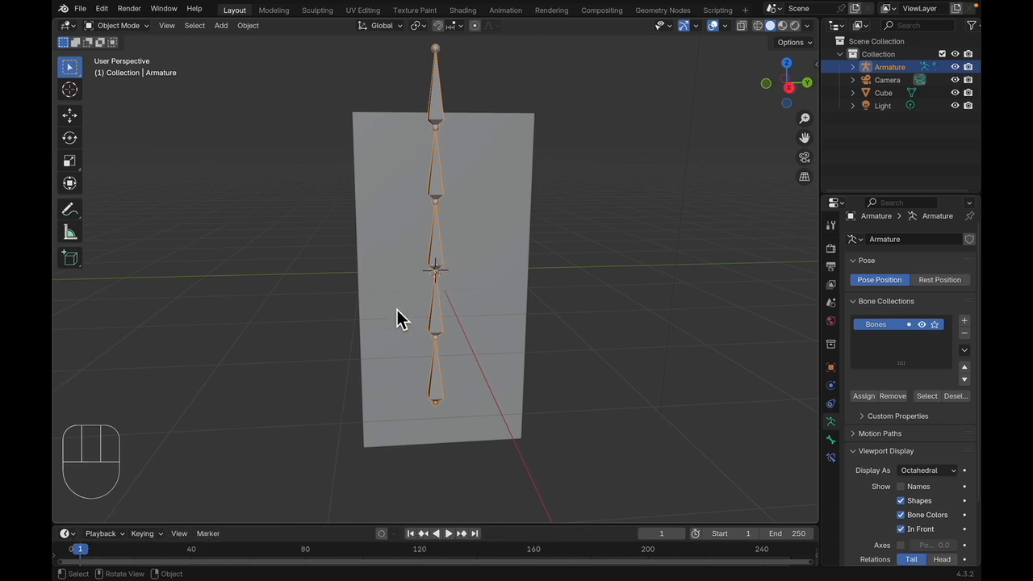
{"action": "left_click", "coordinate": [392, 339]}
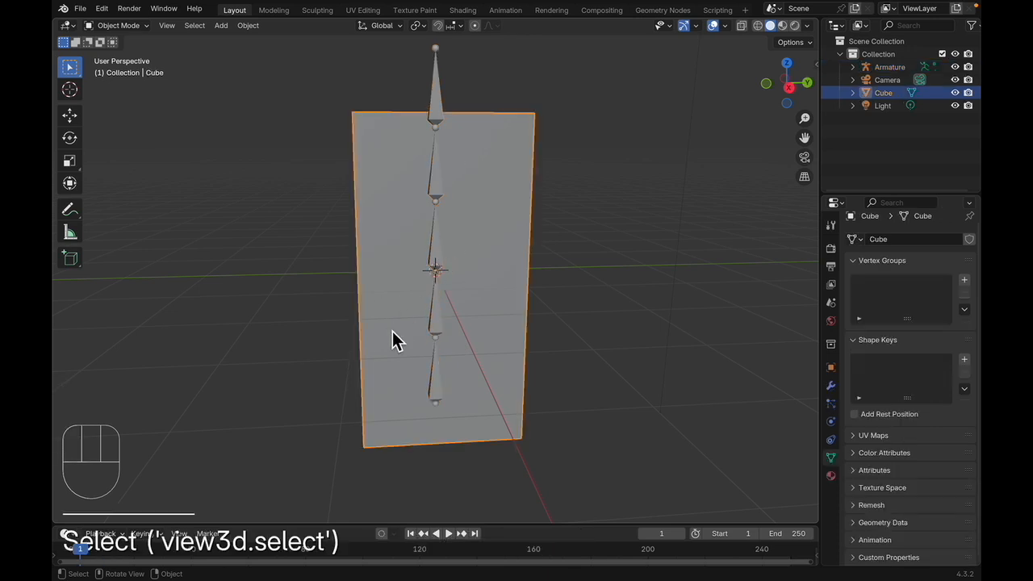
{"action": "left_click", "coordinate": [443, 370], "text": "shift"}
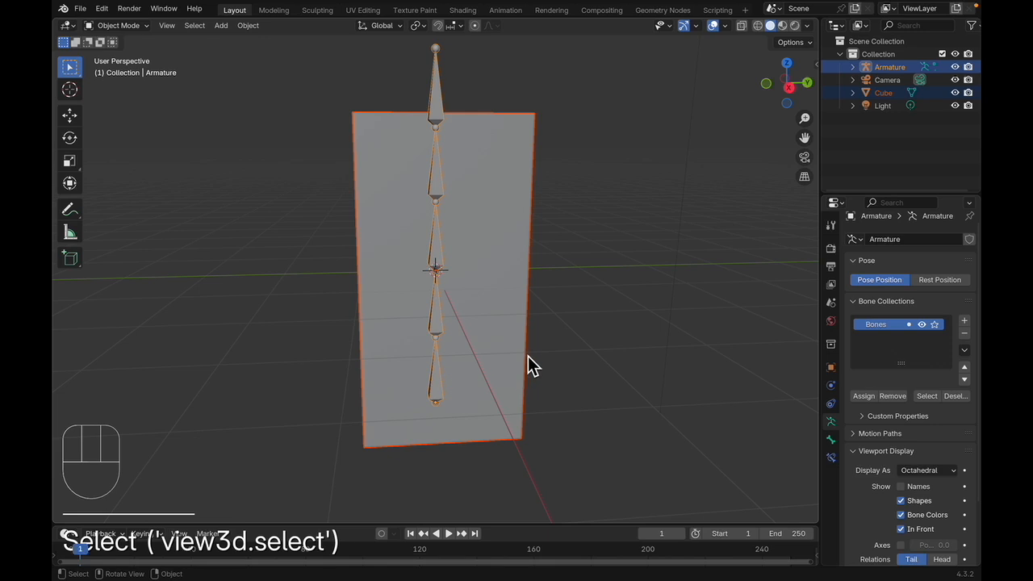
{"action": "key", "text": "ctrl+p"}
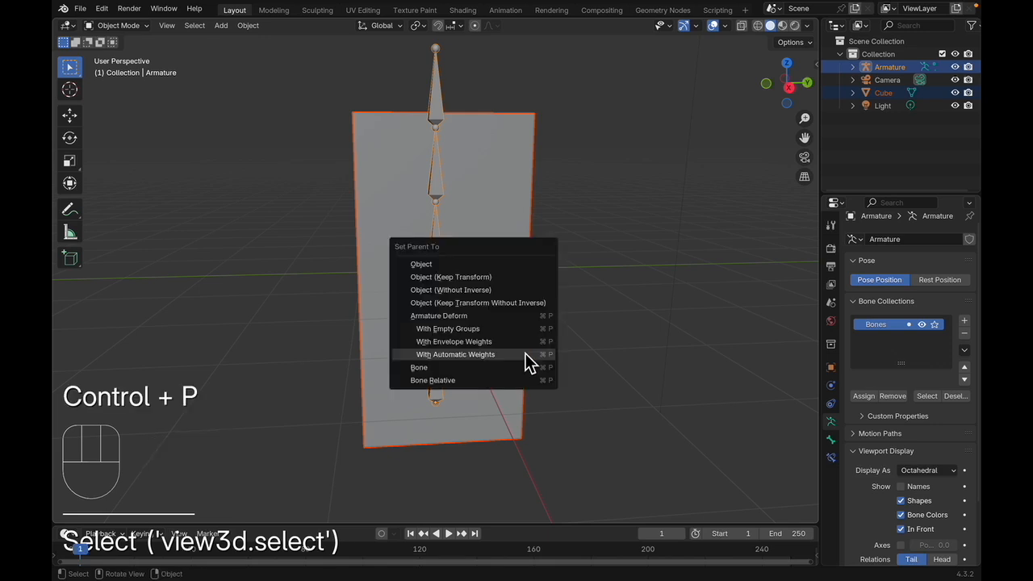
{"action": "left_click", "coordinate": [525, 355]}
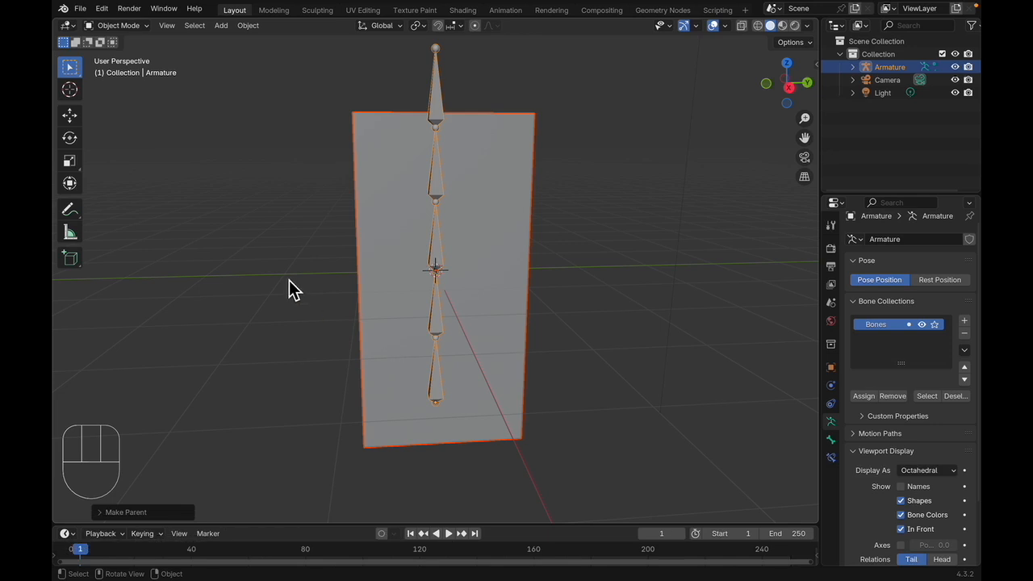
- Switch the armature to Pose Mode and select the fourth bone from the base
{"action": "scroll", "coordinate": [250, 226], "scroll_direction": "up", "scroll_amount": 1}
{"action": "left_click", "coordinate": [121, 25]}
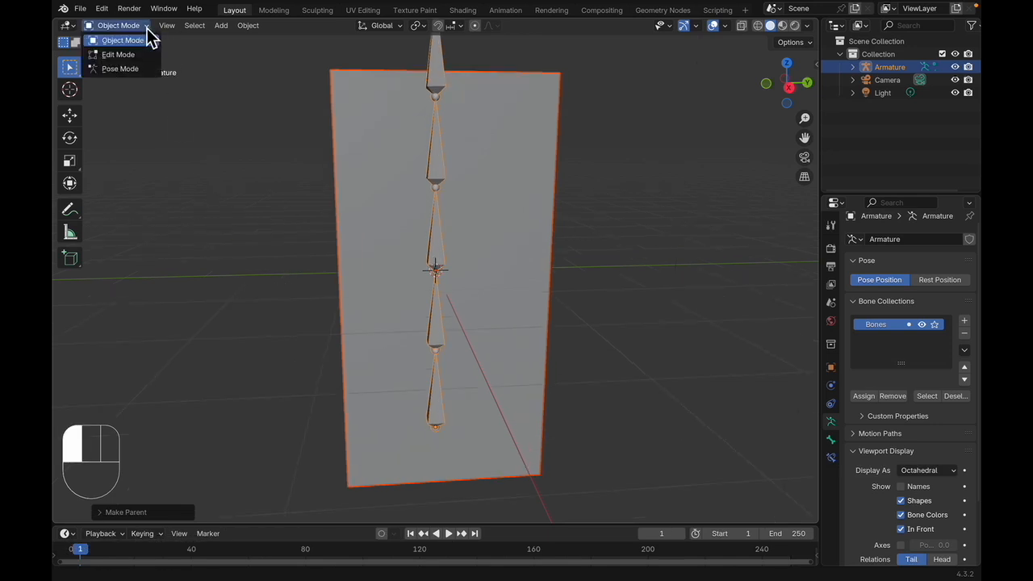
{"action": "left_click", "coordinate": [137, 68]}
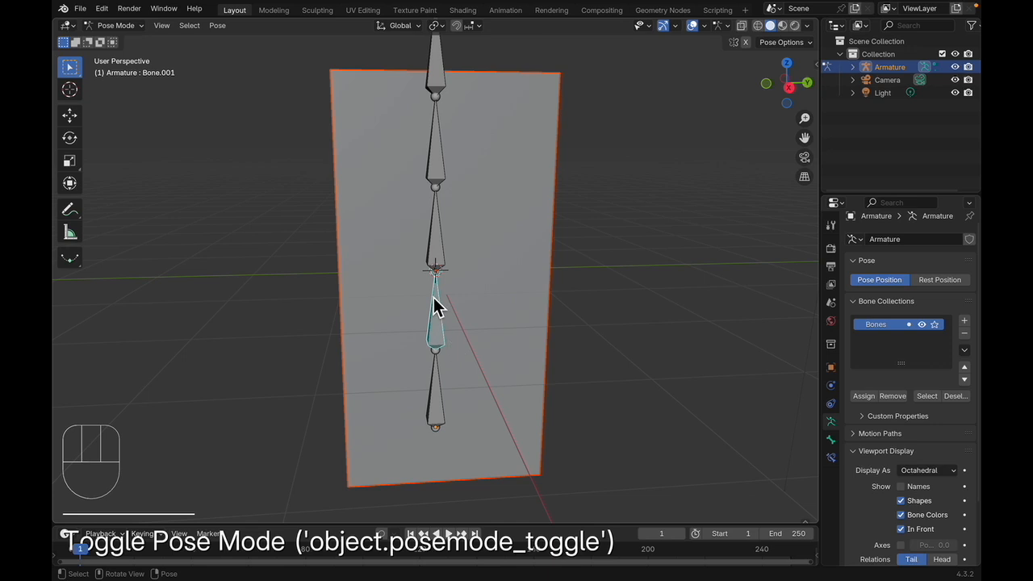
{"action": "left_click", "coordinate": [431, 157]}
{"action": "mouse_move", "coordinate": [293, 166]}
{"action": "middle_mouse_down"}
{"action": "mouse_move", "coordinate": [270, 186]}
{"action": "mouse_move", "coordinate": [296, 181]}
{"action": "middle_mouse_up"}
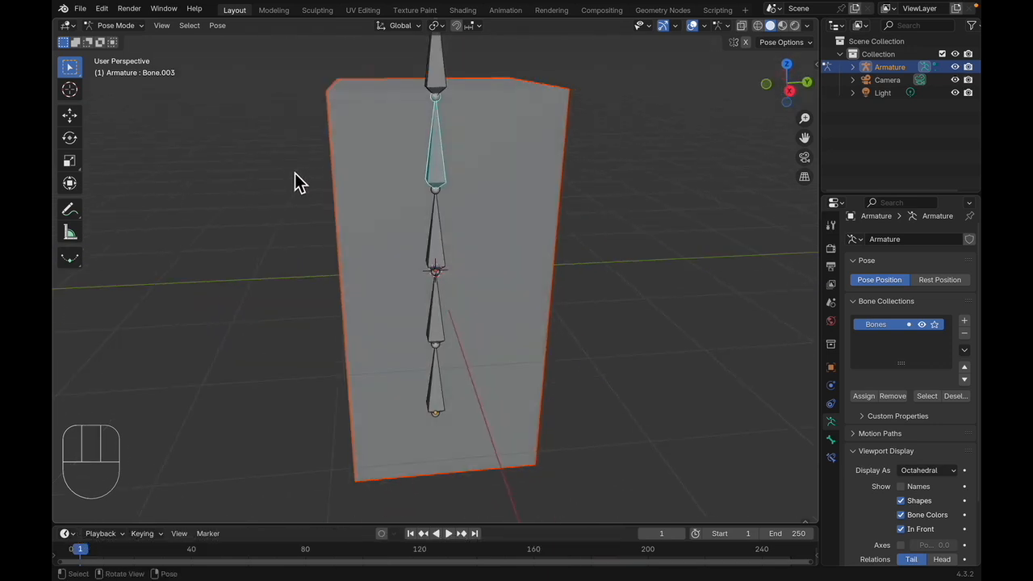
{"action": "key", "text": "r"}
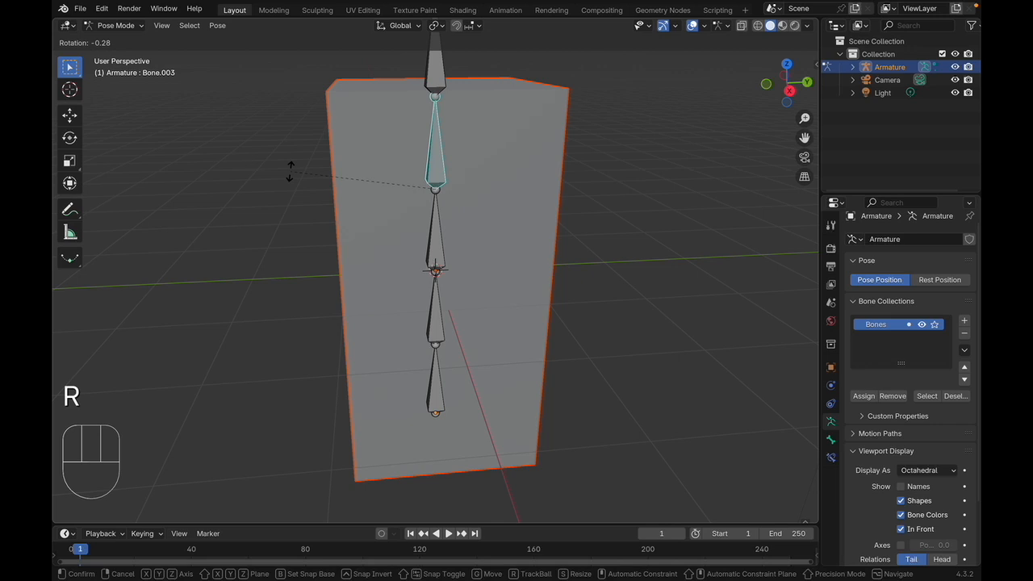
{"action": "key", "text": "y"}
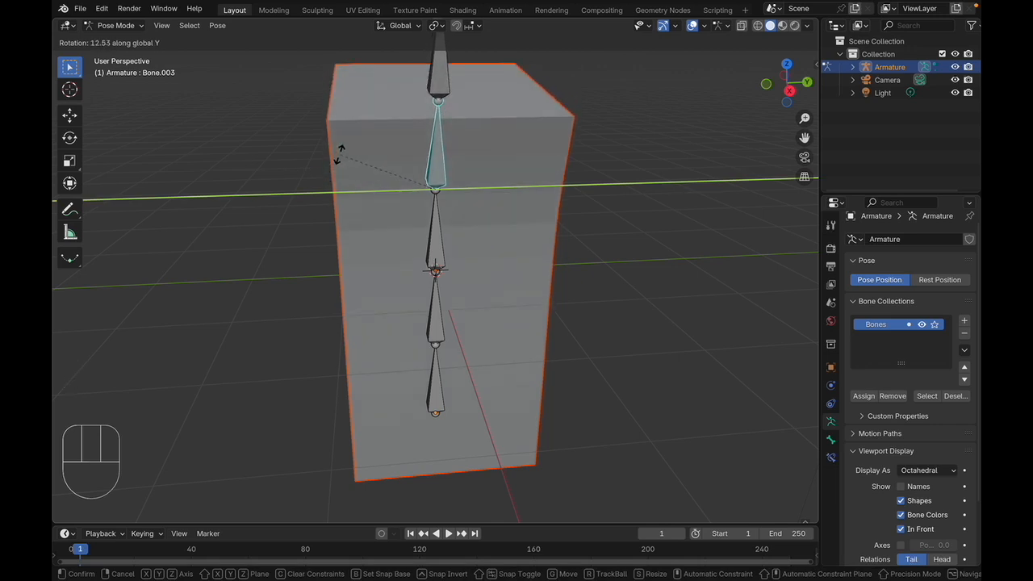
{"action": "key", "text": "Escape"}
- Rotate the fourth bone from the base about 50° around the global Y axis to bend the box's upper part
{"action": "middle_click_drag", "start_coordinate": [297, 167], "coordinate": [430, 155]}
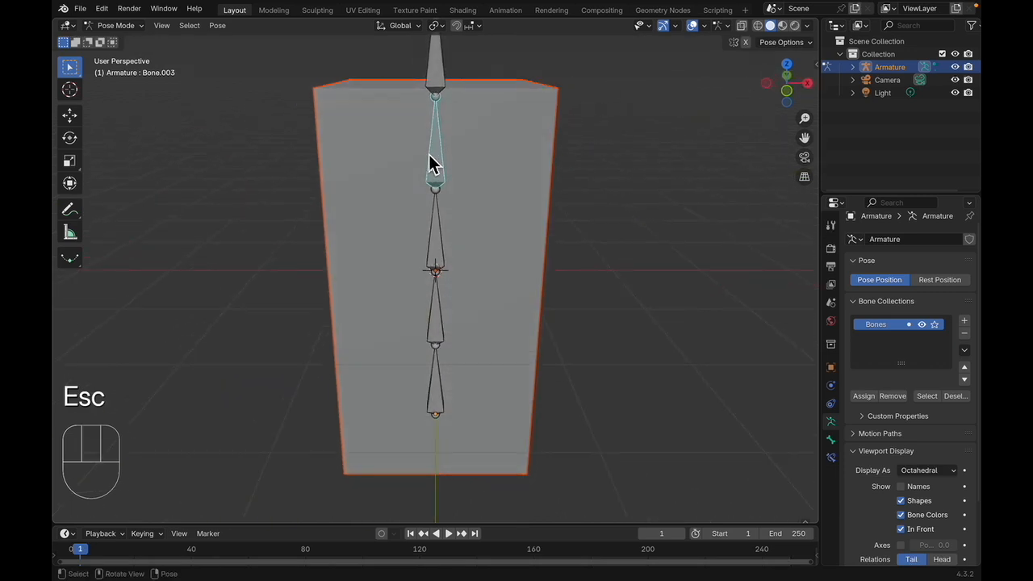
{"action": "key", "text": "r"}
{"action": "key", "text": "y"}
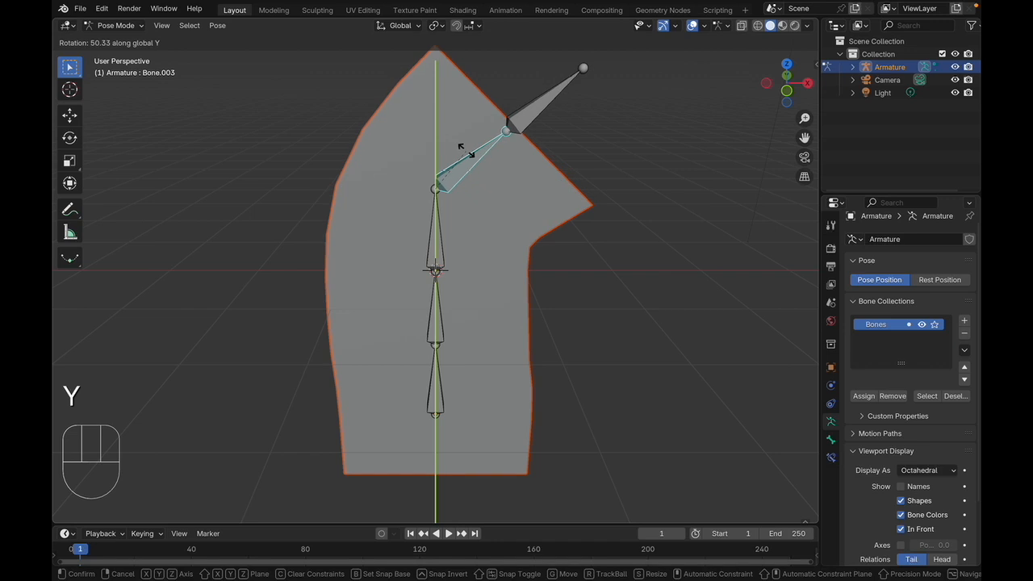
{"action": "left_click", "coordinate": [465, 152]}
{"action": "left_click", "coordinate": [536, 114]}
{"action": "key", "text": "r"}
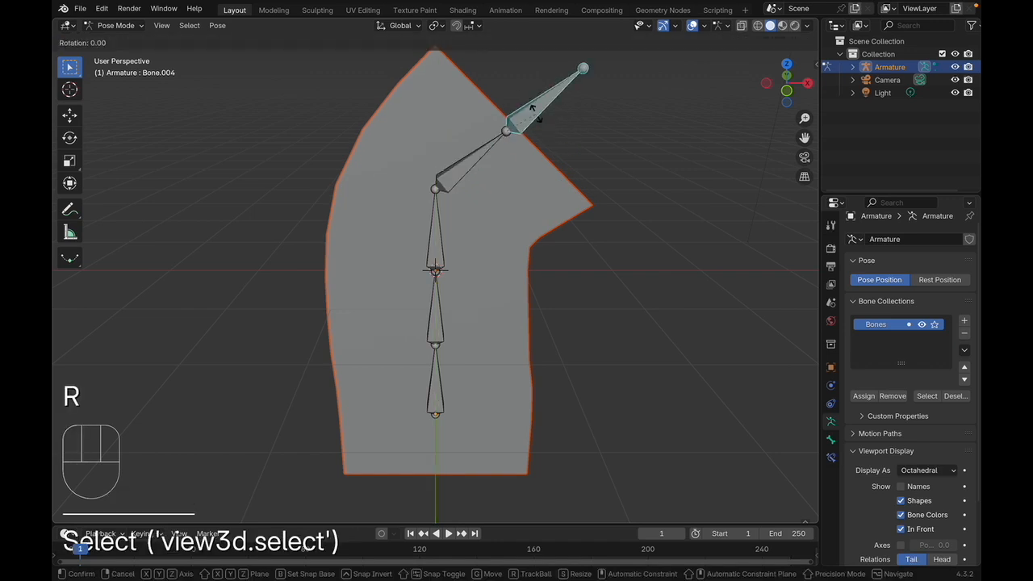
{"action": "key", "text": "y"}
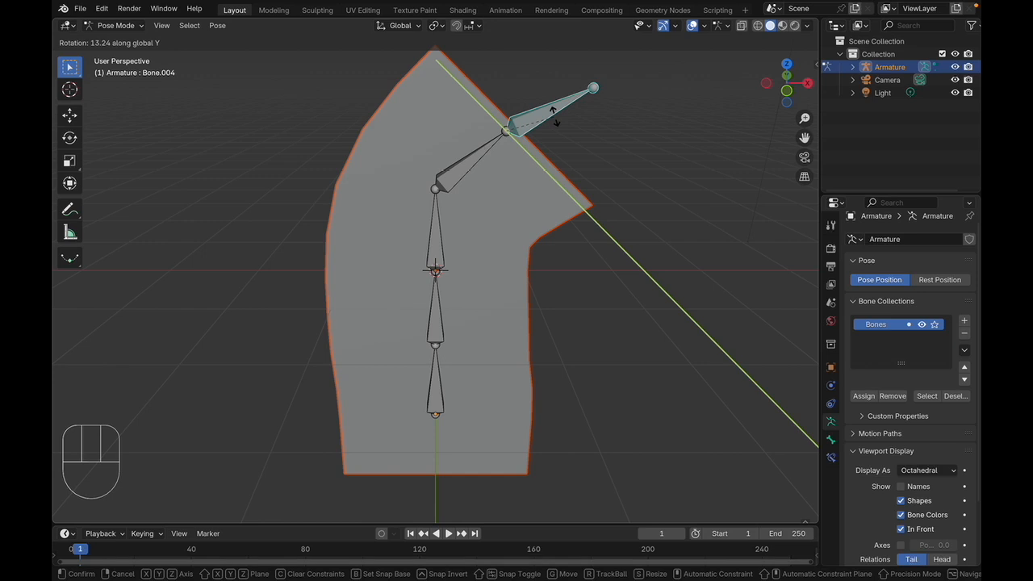
{"action": "key", "text": "Escape"}
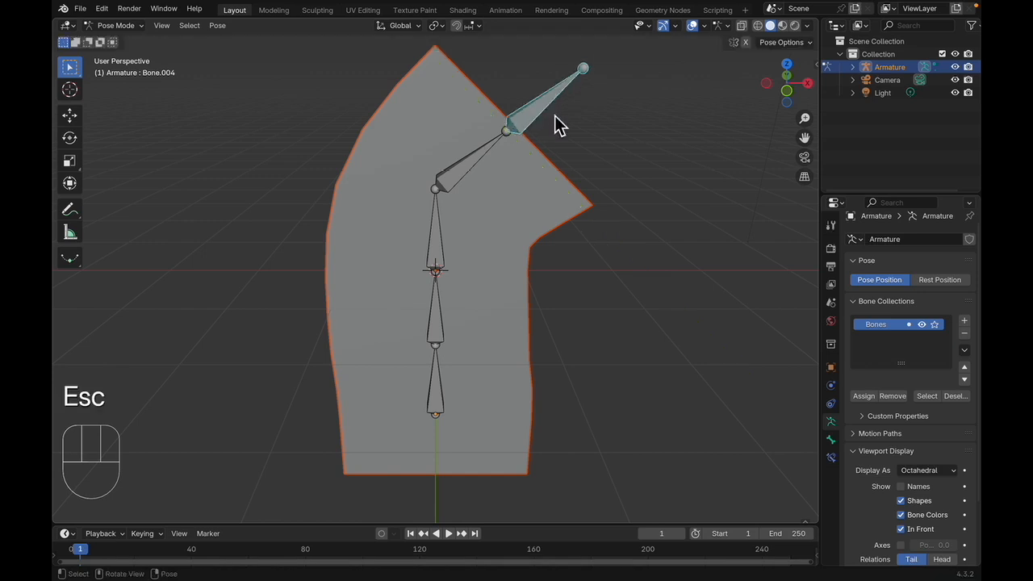
- Rotate the middle bone around global Y in the negative direction to bend the box the opposite way
{"action": "left_click", "coordinate": [446, 260]}
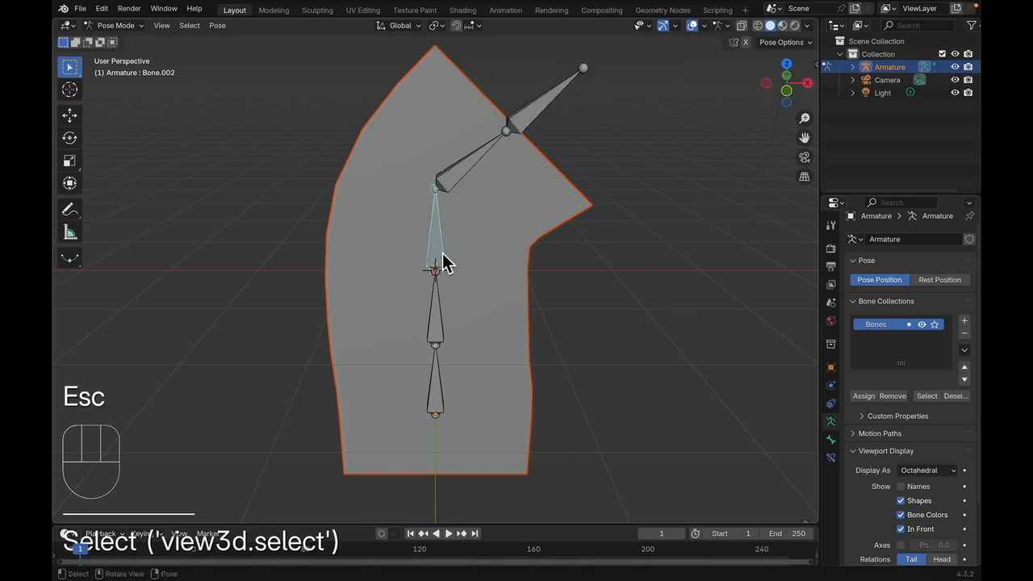
{"action": "key", "text": "r"}
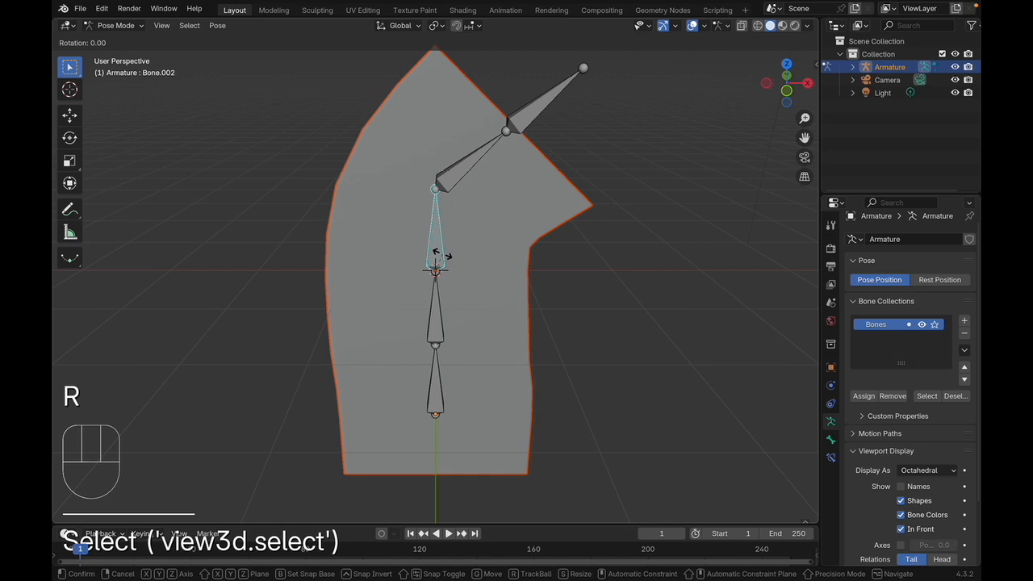
{"action": "key", "text": "y"}
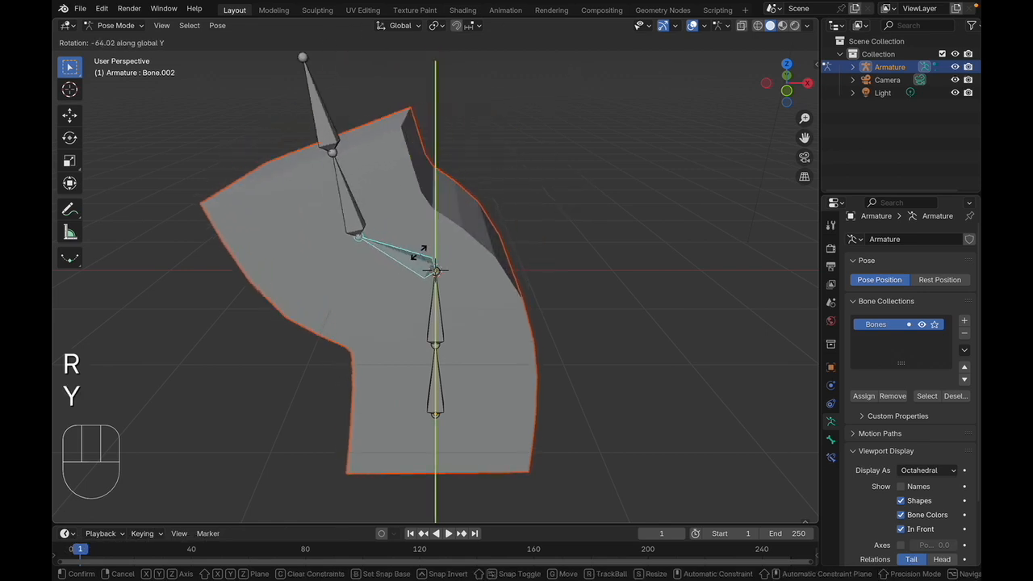
{"action": "left_click", "coordinate": [408, 256]}
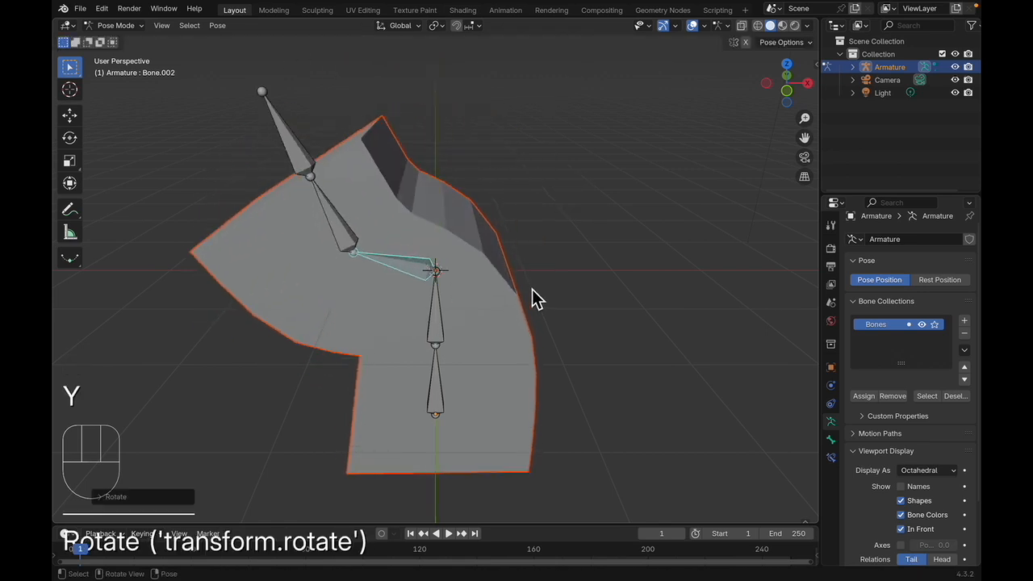
- Rotate the second bone from the base around global Y in the positive direction, swinging the chain above it
{"action": "left_click", "coordinate": [443, 317]}
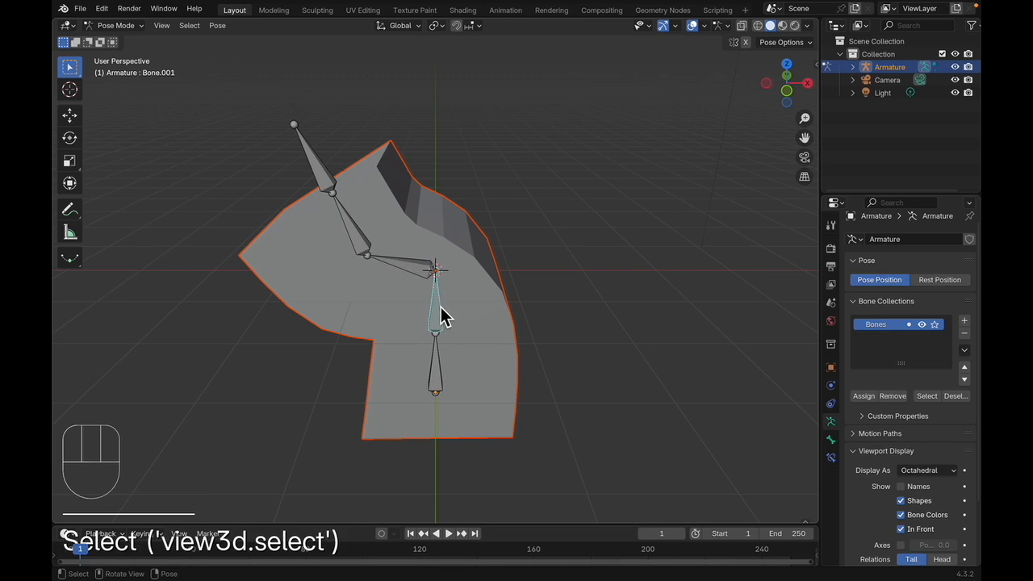
{"action": "key", "text": "r"}
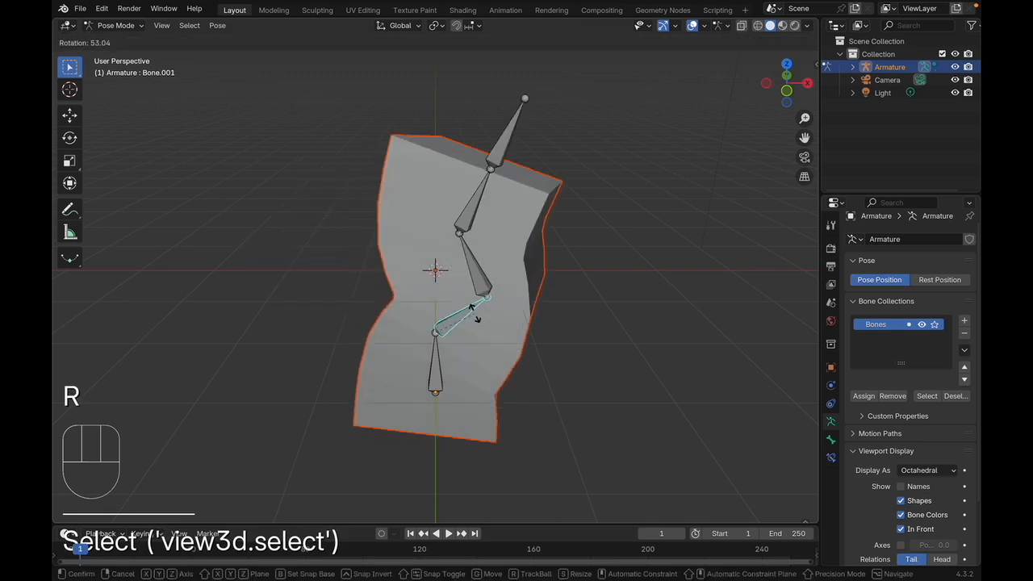
{"action": "key", "text": "y"}
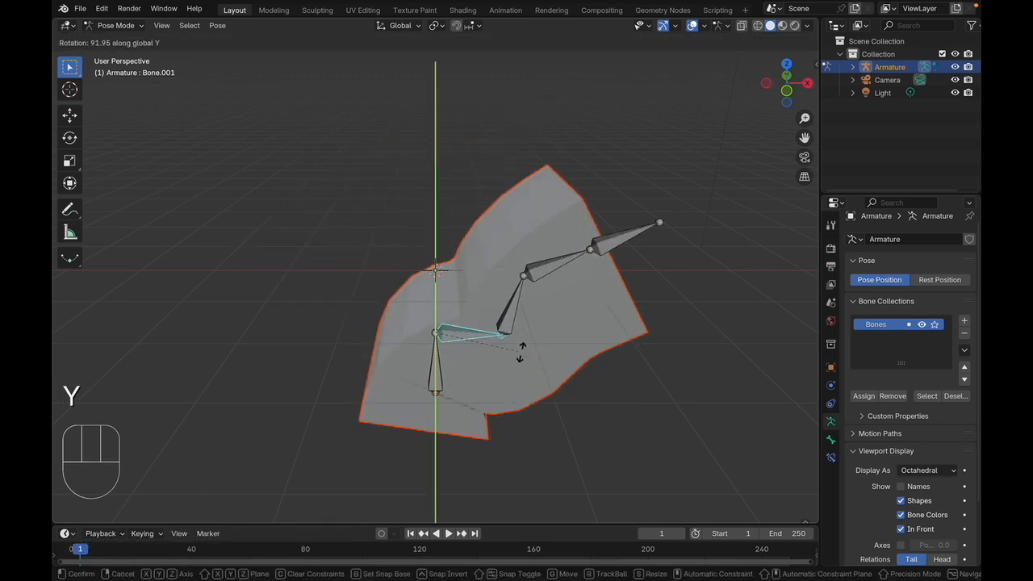
{"action": "left_click", "coordinate": [496, 322]}
- Undo all the test bone rotations back to the straight, undeformed box
{"action": "middle_click_drag", "start_coordinate": [586, 328], "coordinate": [562, 274]}
{"action": "key", "text": "super+z"}
{"action": "key", "text": "super+z"}
{"action": "key", "text": "super+z"}
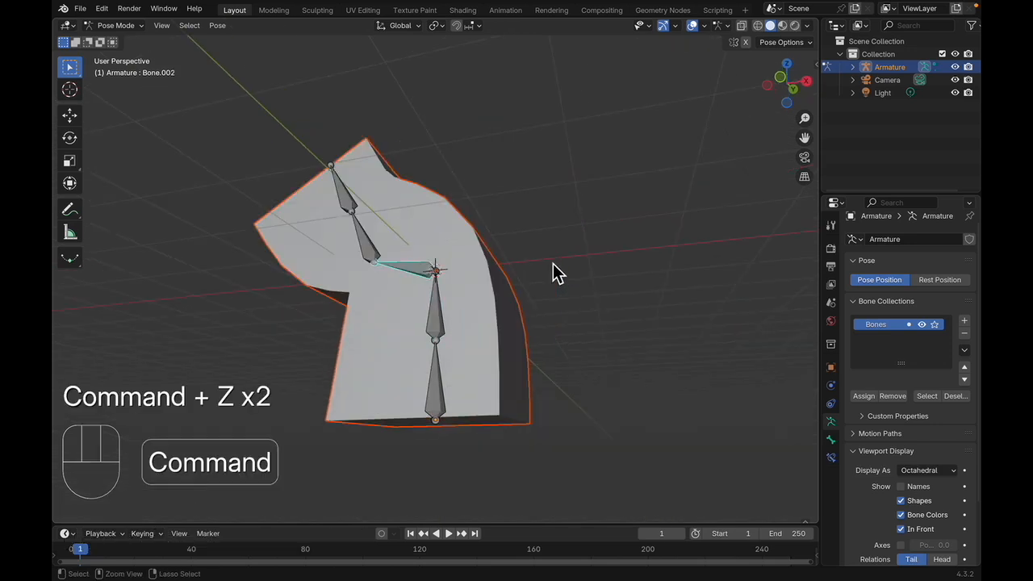
{"action": "key", "text": "super+z"}
{"action": "key", "text": "super+z"}
{"action": "key", "text": "super+z"}
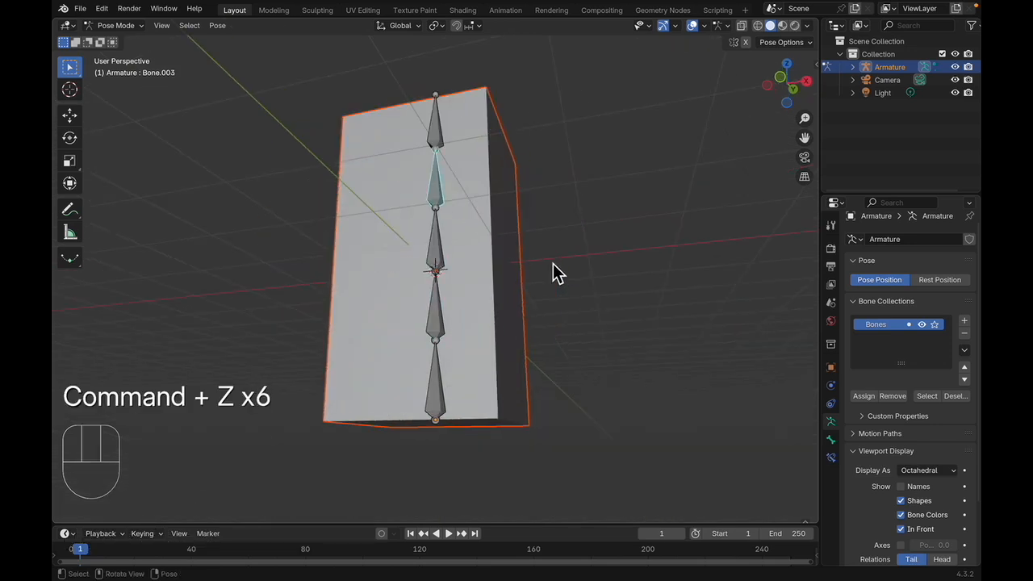
{"action": "middle_click_drag", "start_coordinate": [543, 252], "coordinate": [560, 311]}
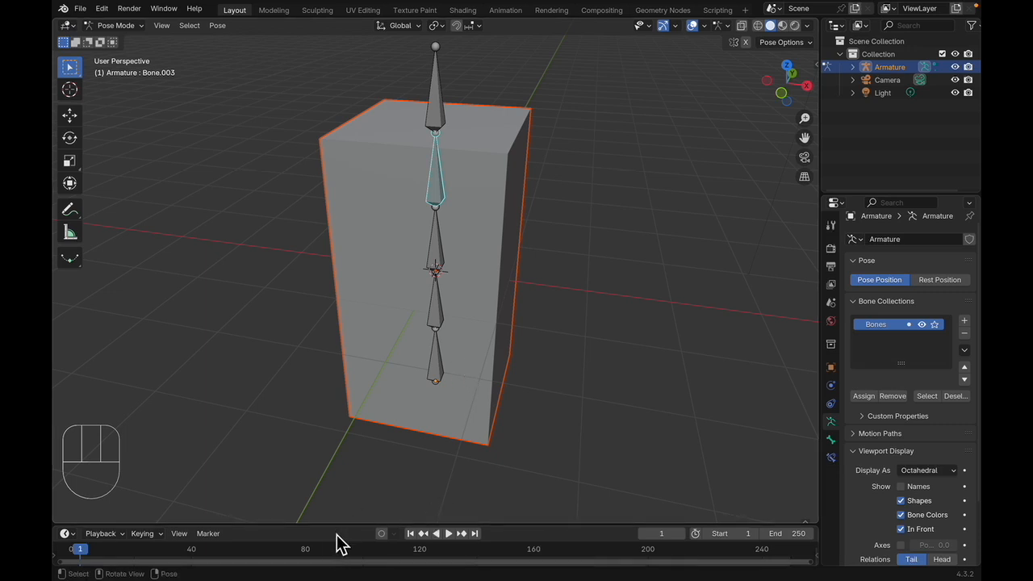
- Switch to the Animation workspace with a closer view of the rigged box
{"action": "left_click", "coordinate": [505, 9]}
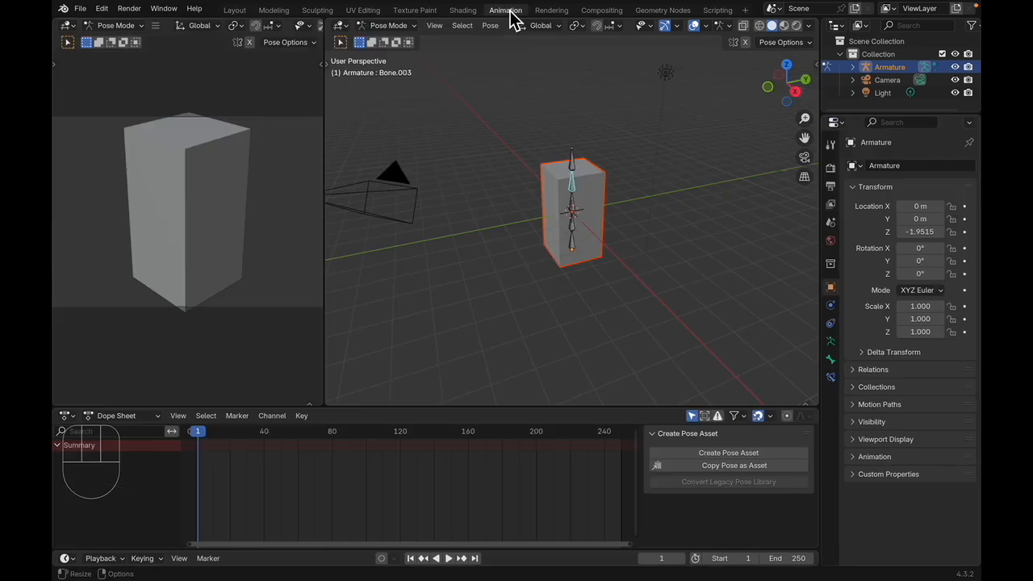
{"action": "scroll", "coordinate": [574, 230], "scroll_direction": "up", "scroll_amount": 6}
{"action": "scroll", "coordinate": [574, 226], "scroll_direction": "down", "scroll_amount": 5}
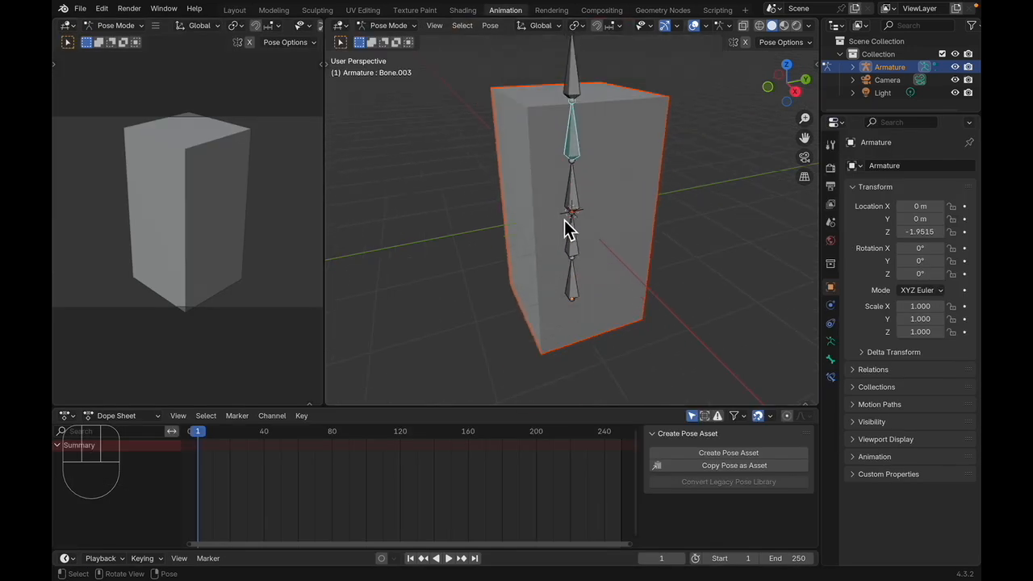
- At frame 100, rotate the fourth bone from the base around global Y in the negative direction and insert a keyframe
{"action": "left_click_drag", "start_coordinate": [206, 435], "coordinate": [370, 450]}
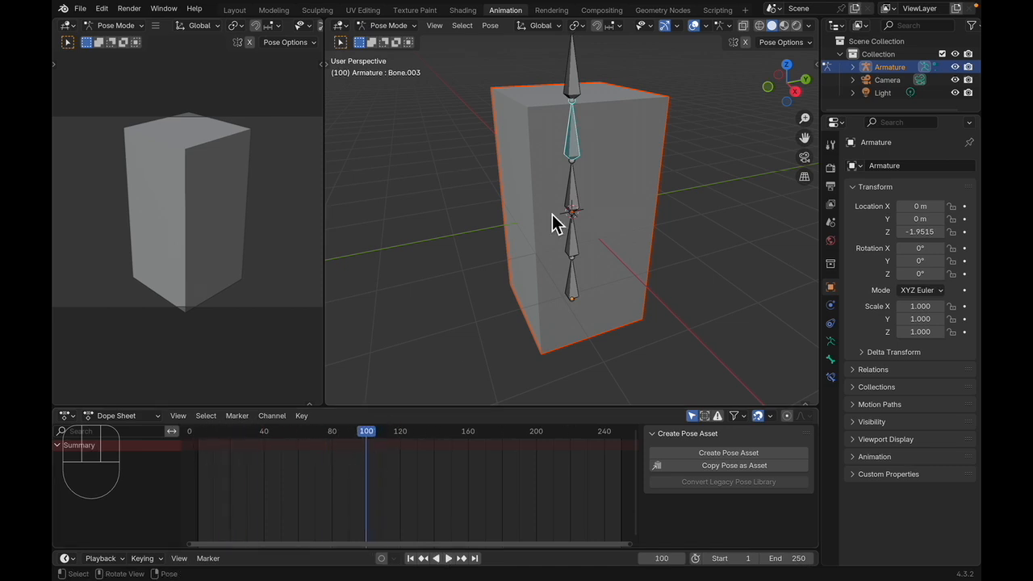
{"action": "left_click", "coordinate": [574, 153]}
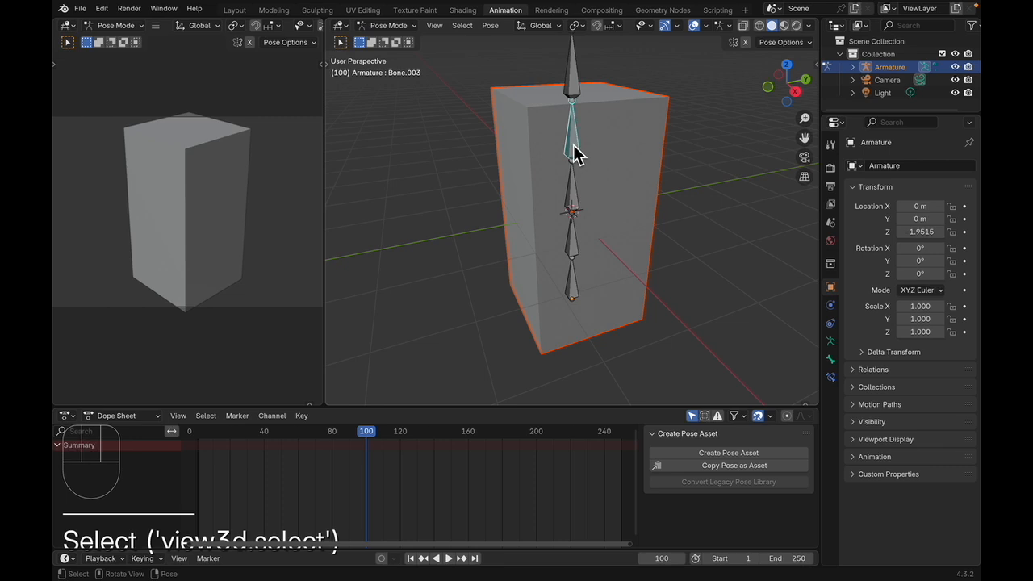
{"action": "key", "text": "r"}
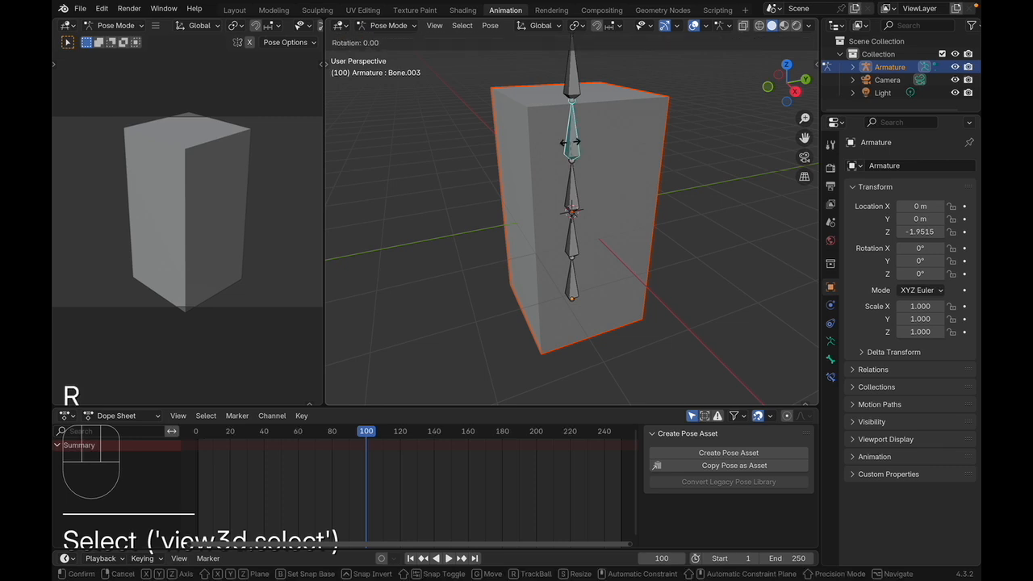
{"action": "key", "text": "y"}
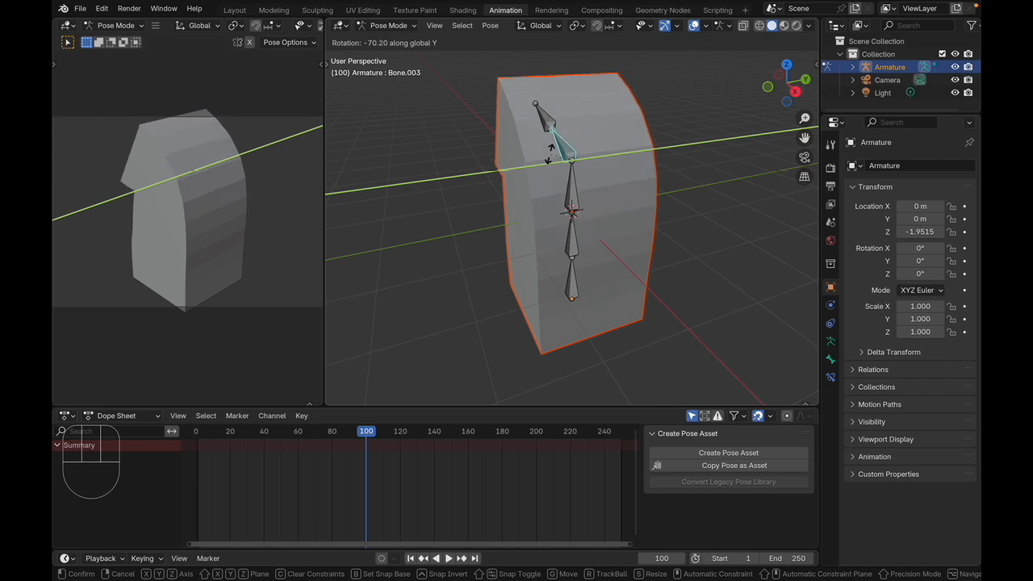
{"action": "left_click", "coordinate": [556, 156]}
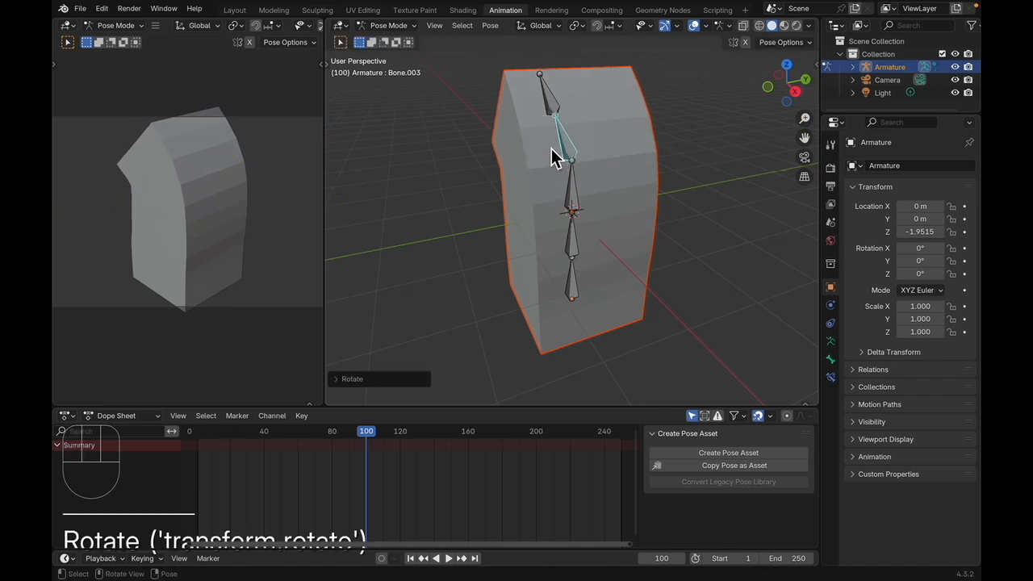
{"action": "key", "text": "i"}
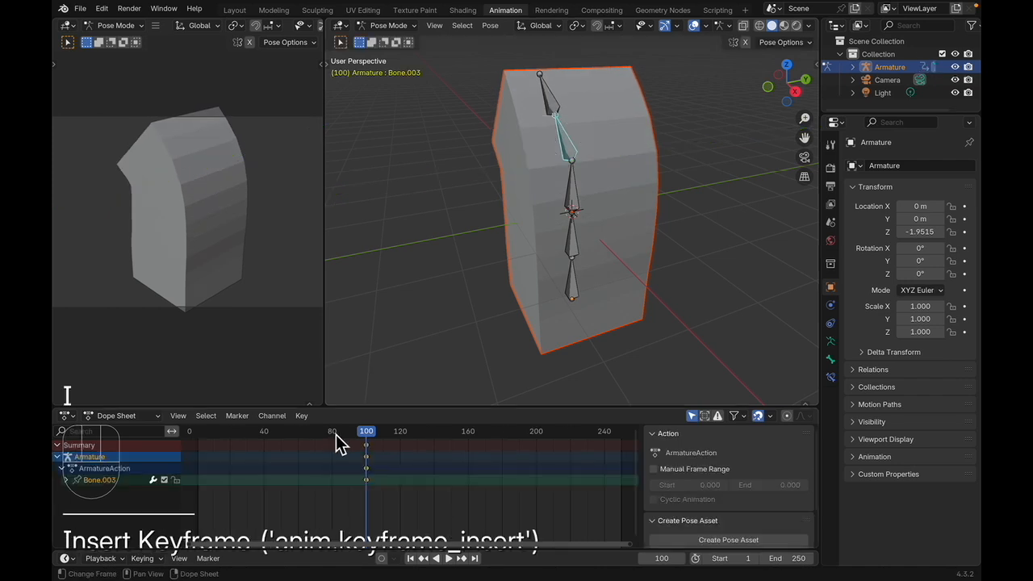
- Move to frame 4, and undo the frame change, the frame 100 keyframe and the bone rotation
{"action": "left_click_drag", "start_coordinate": [368, 434], "coordinate": [204, 436]}
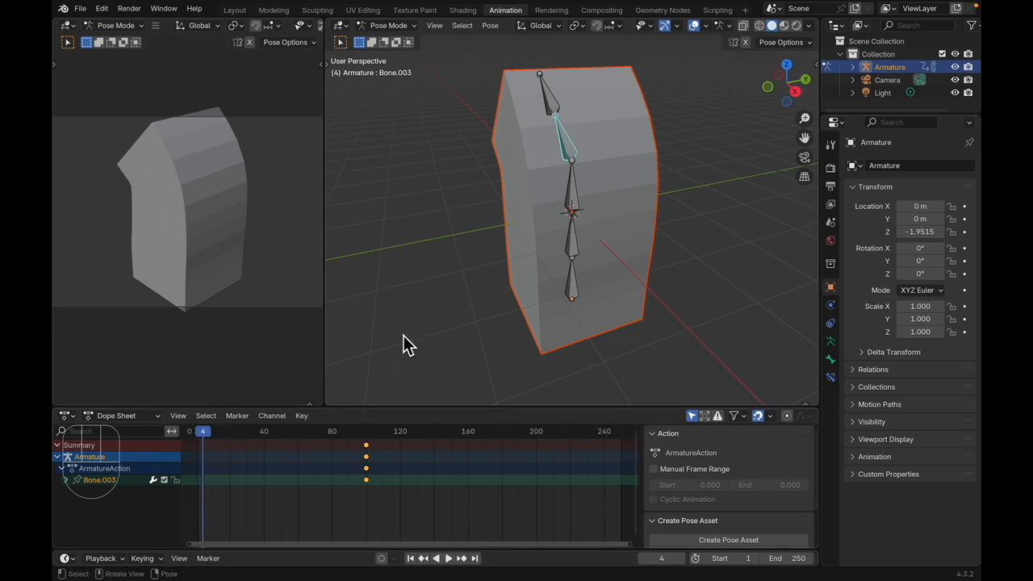
{"action": "key", "text": "super+z"}
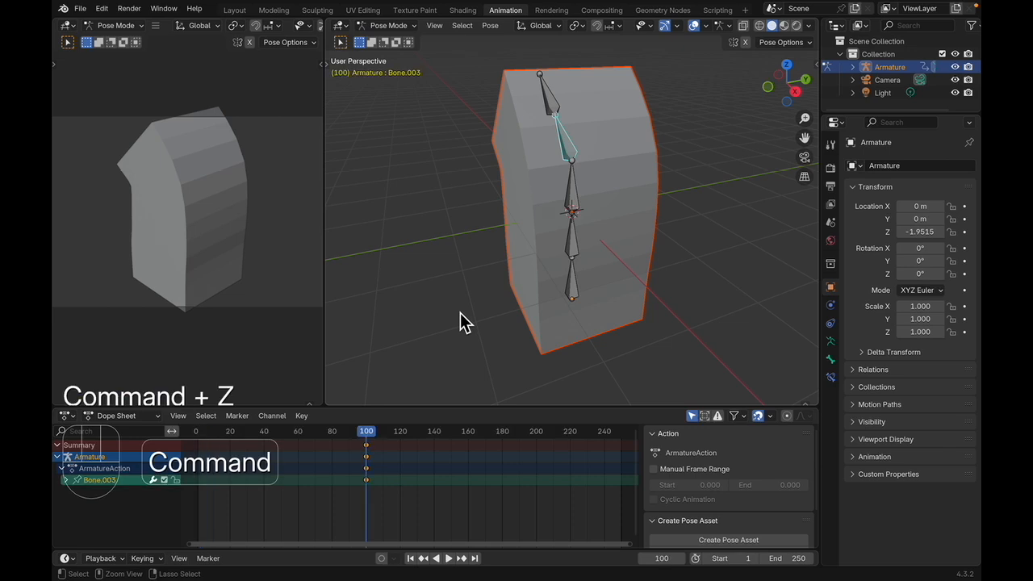
{"action": "key", "text": "super+z"}
{"action": "key", "text": "super+z"}
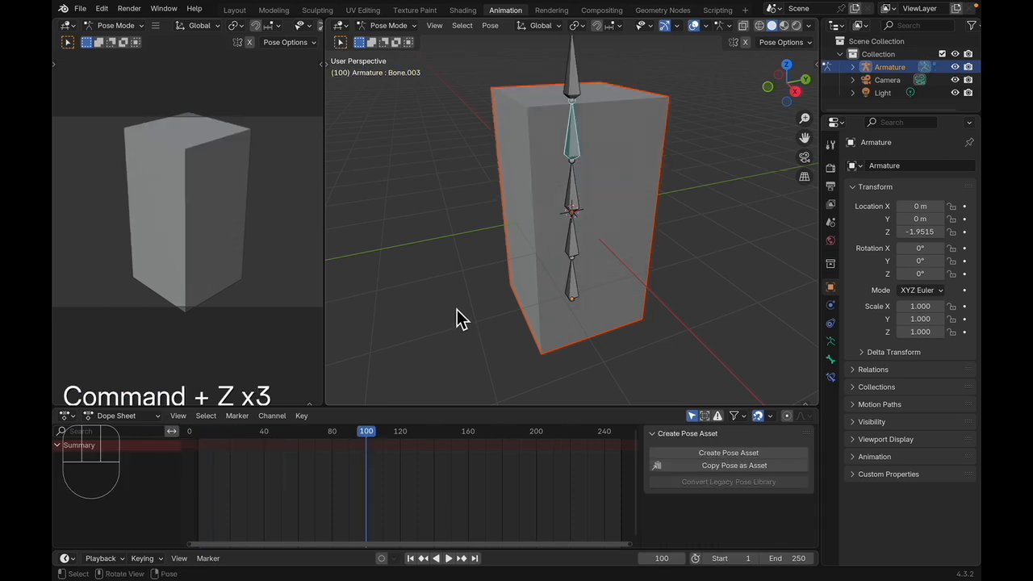
- At frame 1, insert keyframes on the armature's Location X, Y and Z
{"action": "left_click_drag", "start_coordinate": [369, 437], "coordinate": [202, 448]}
{"action": "key", "text": "i"}
{"action": "left_click", "coordinate": [223, 441]}
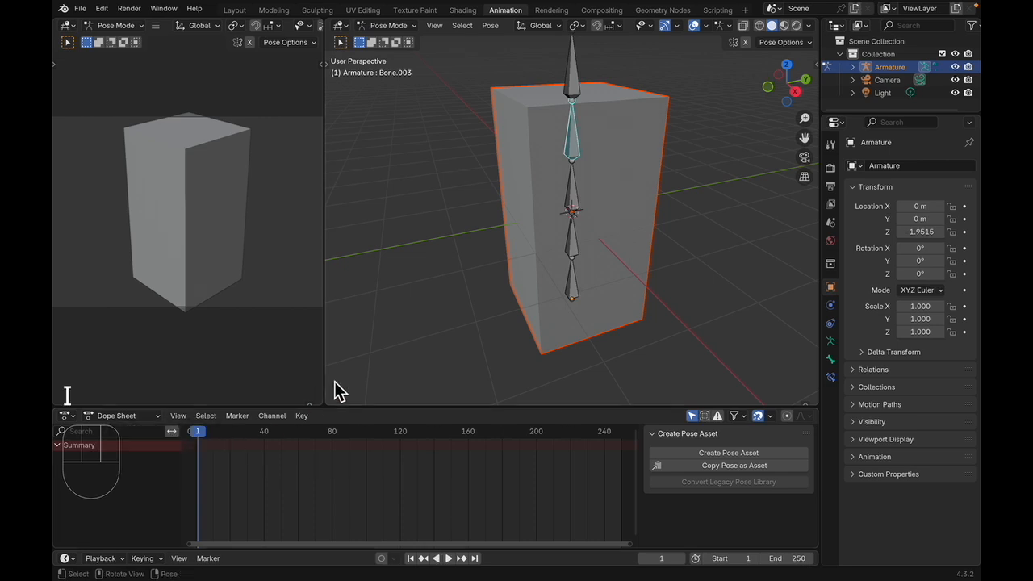
{"action": "key", "text": "i"}
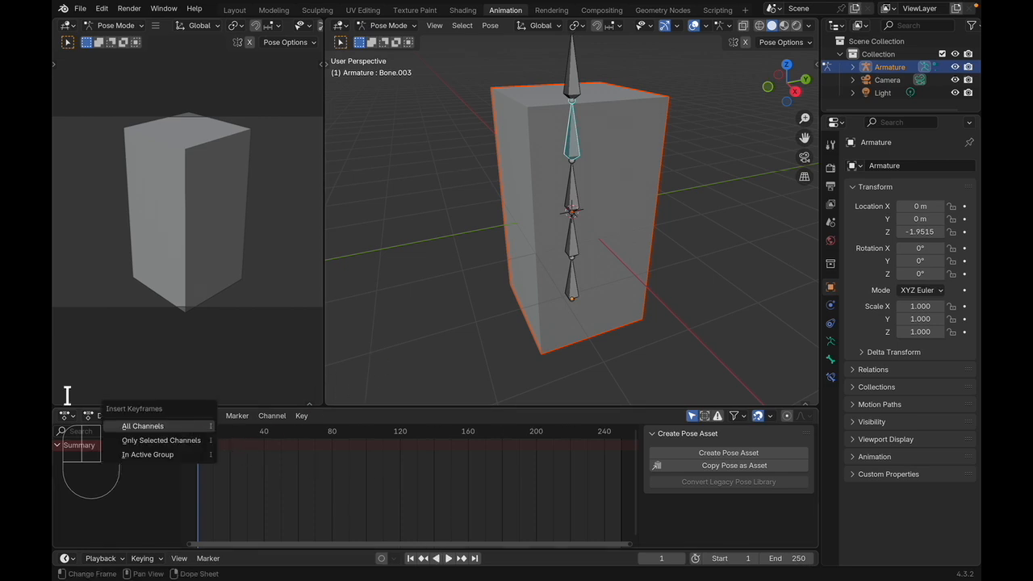
{"action": "left_click", "coordinate": [273, 418]}
{"action": "left_click", "coordinate": [201, 442]}
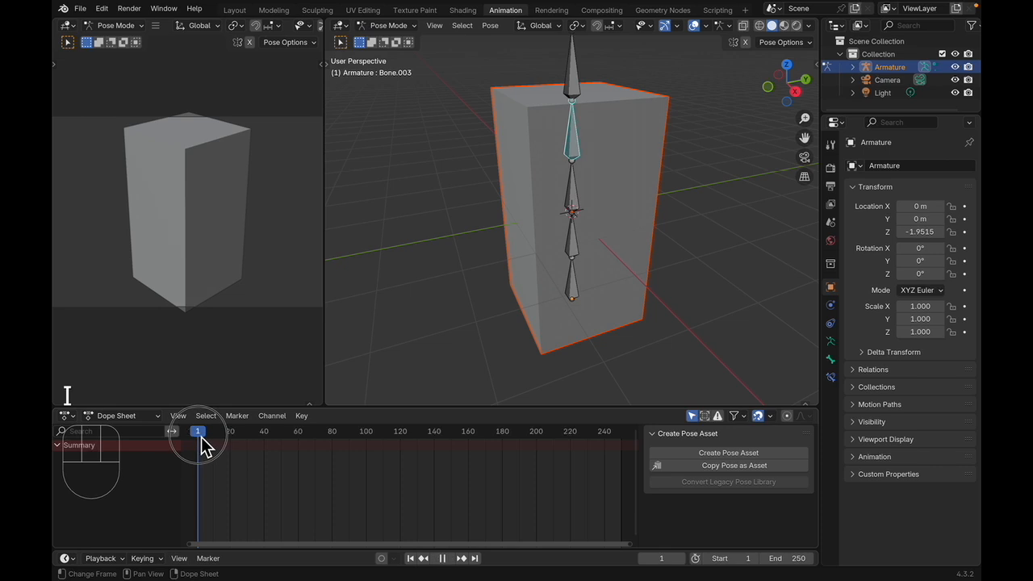
{"action": "key", "text": "i"}
{"action": "left_click", "coordinate": [203, 436]}
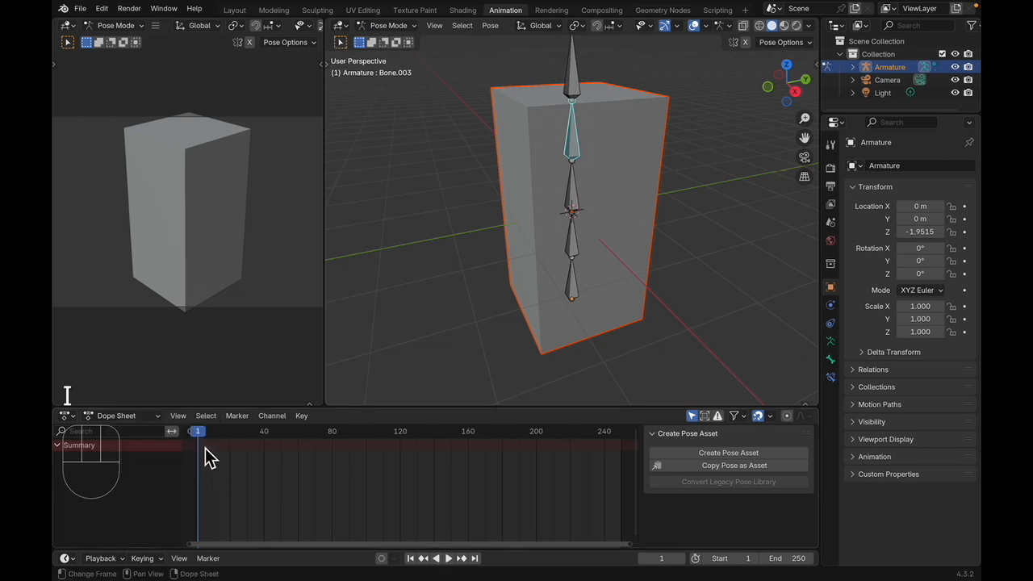
{"action": "right_click", "coordinate": [925, 206]}
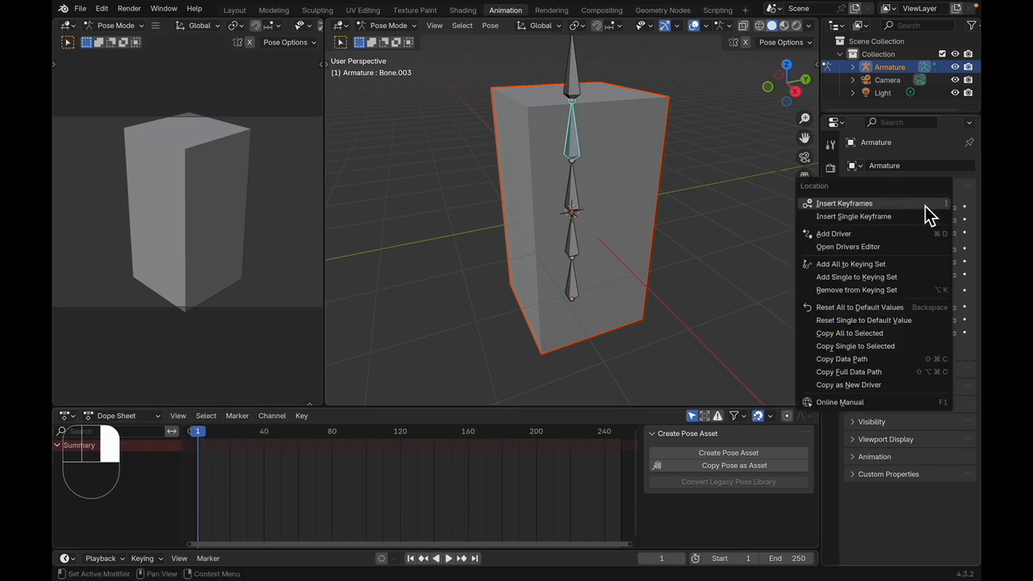
{"action": "left_click", "coordinate": [871, 205]}
- At frame 100, rotate the fourth bone from the base about 67 degrees around global Y and insert a keyframe
{"action": "left_click_drag", "start_coordinate": [211, 433], "coordinate": [367, 446]}
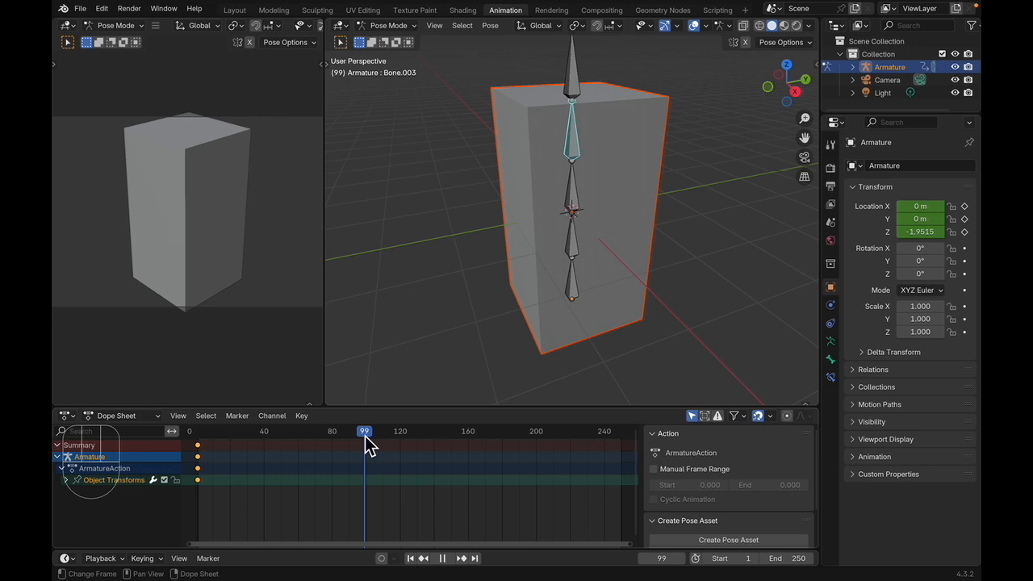
{"action": "left_click_drag", "start_coordinate": [365, 436], "coordinate": [368, 444]}
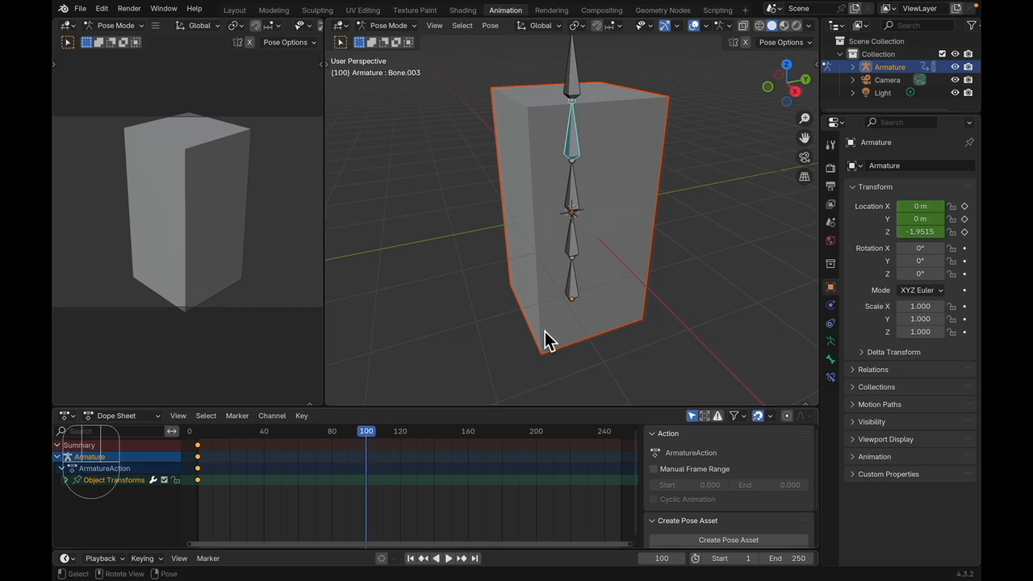
{"action": "left_click", "coordinate": [573, 143]}
{"action": "key", "text": "r"}
{"action": "key", "text": "y"}
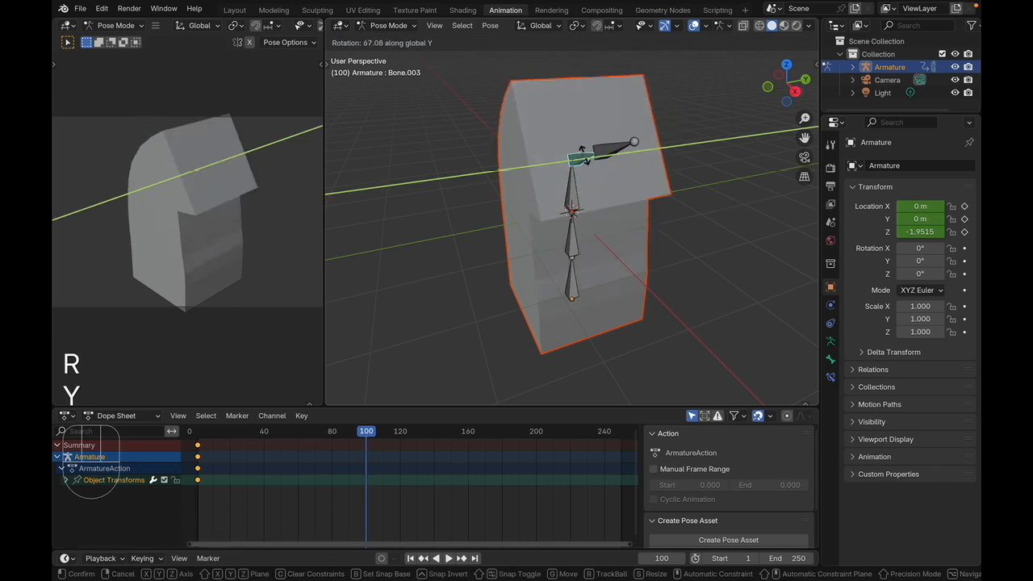
{"action": "left_click", "coordinate": [583, 153]}
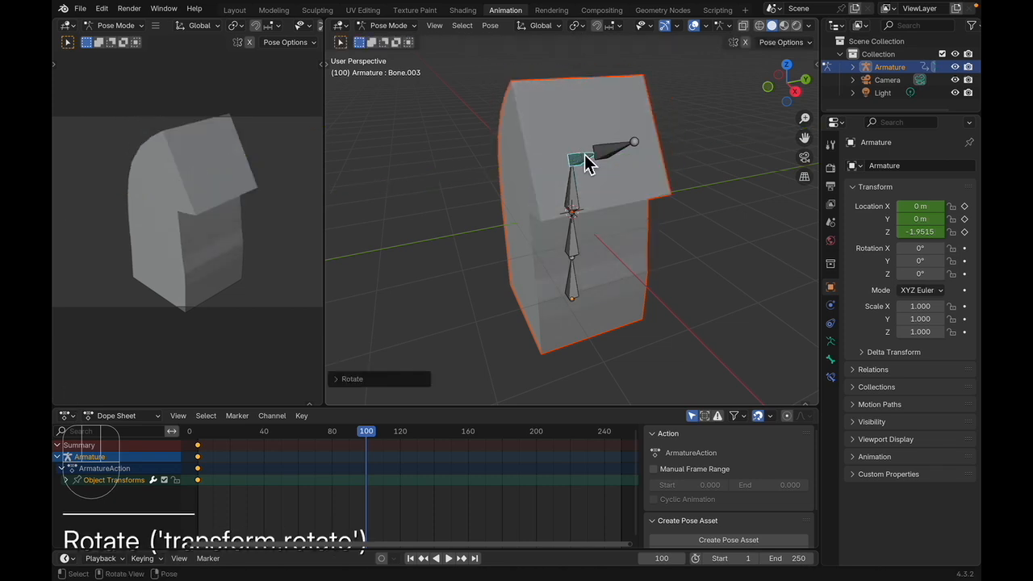
{"action": "key", "text": "i"}
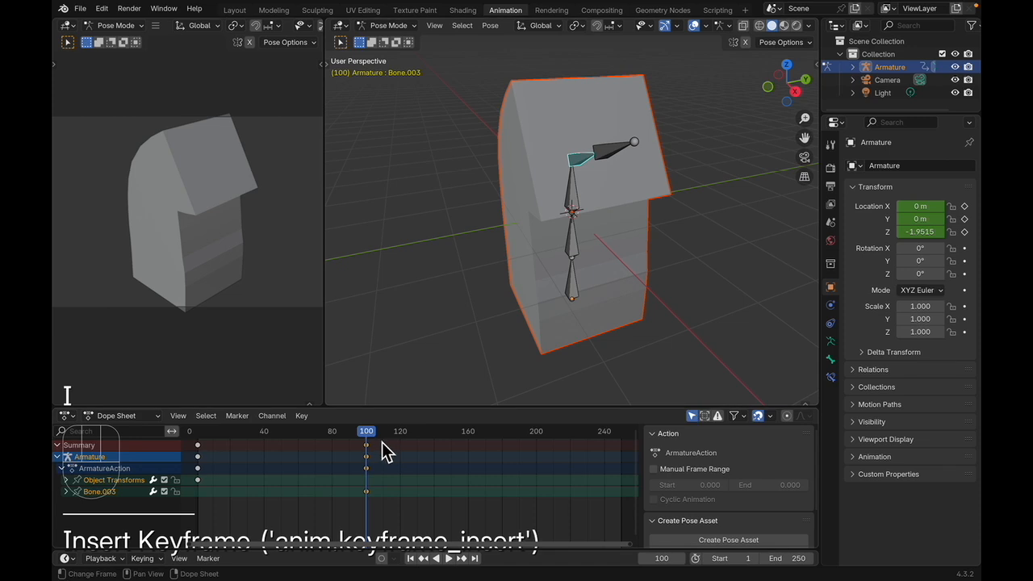
- Play the animation from frame 1, stop it, and scrub back to frame 2 to check the bending
{"action": "left_click_drag", "start_coordinate": [372, 444], "coordinate": [199, 434]}
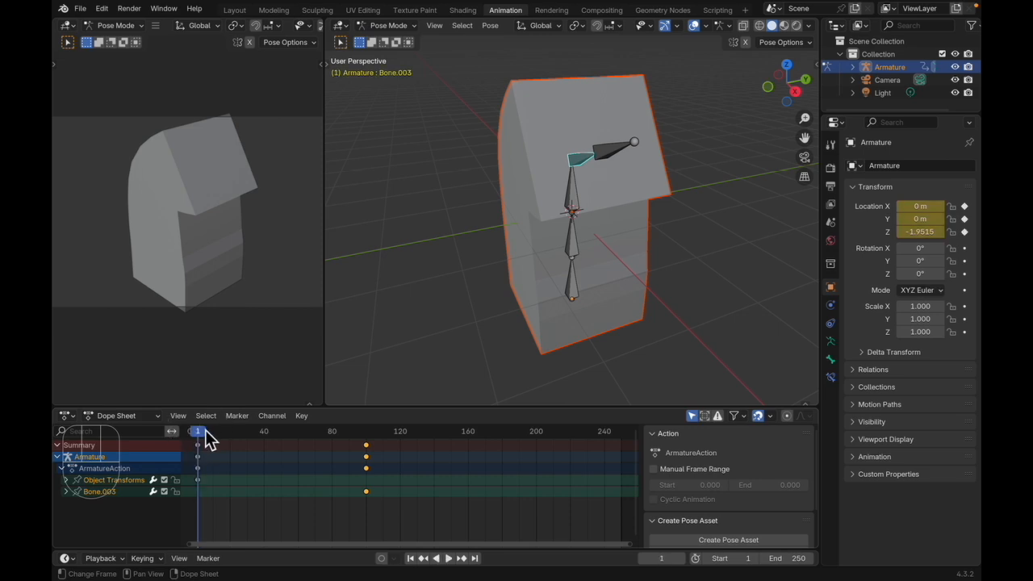
{"action": "left_click", "coordinate": [449, 559]}
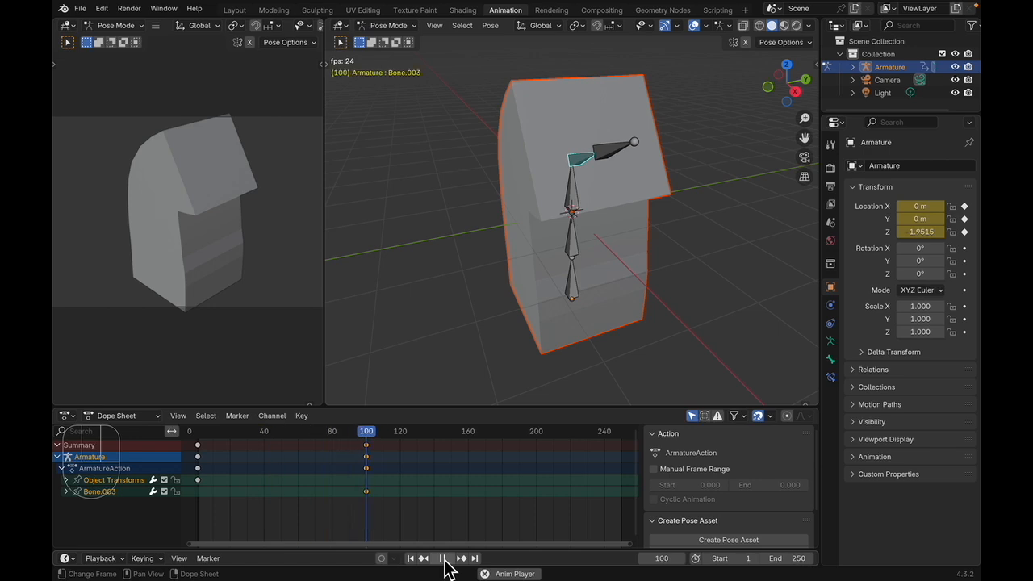
{"action": "left_click", "coordinate": [445, 557]}
{"action": "left_click_drag", "start_coordinate": [379, 440], "coordinate": [202, 443]}
{"action": "middle_click_drag", "start_coordinate": [500, 273], "coordinate": [464, 284]}
- Switch the armature to Object Mode, and undo back through the mode switch, frame change, frame 100 bone keyframe and bone rotation
{"action": "left_click", "coordinate": [394, 25]}
{"action": "left_click", "coordinate": [399, 46]}
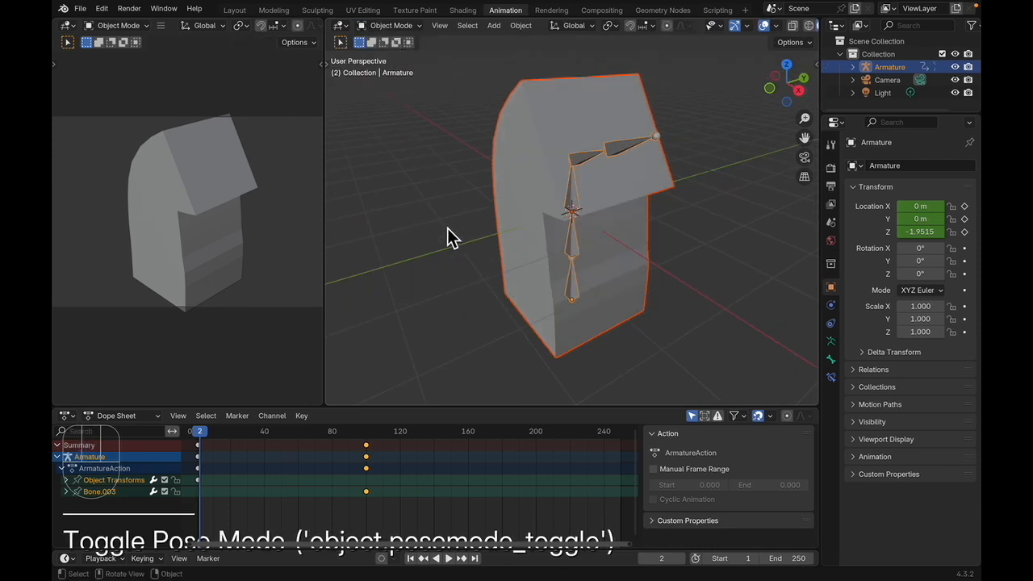
{"action": "key", "text": "super+z"}
{"action": "key", "text": "super+z"}
{"action": "key", "text": "super+z"}
{"action": "key", "text": "super+z"}
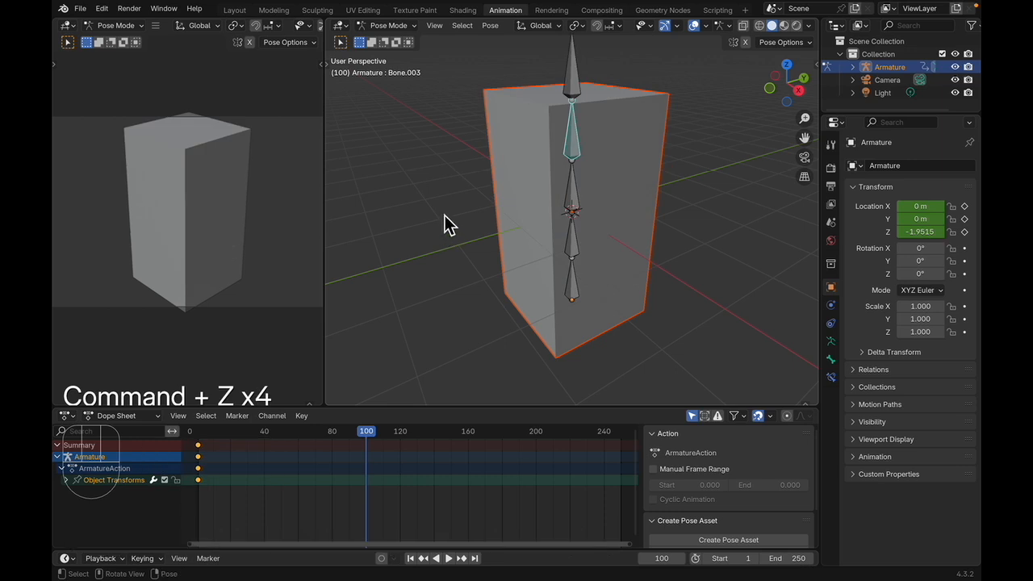
- Switch to the Layout workspace
{"action": "left_click", "coordinate": [235, 11]}
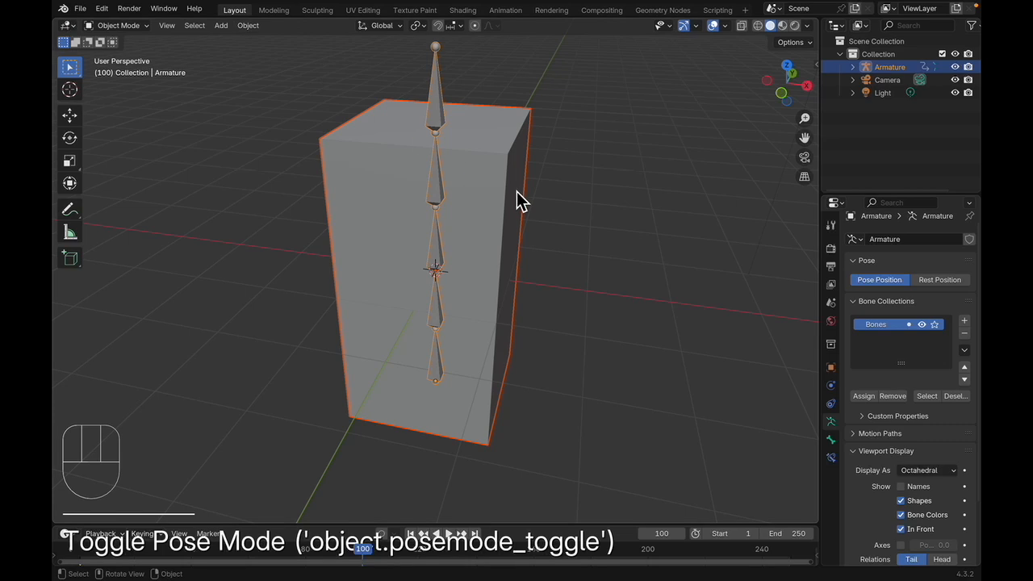
{"action": "left_click", "coordinate": [433, 197]}
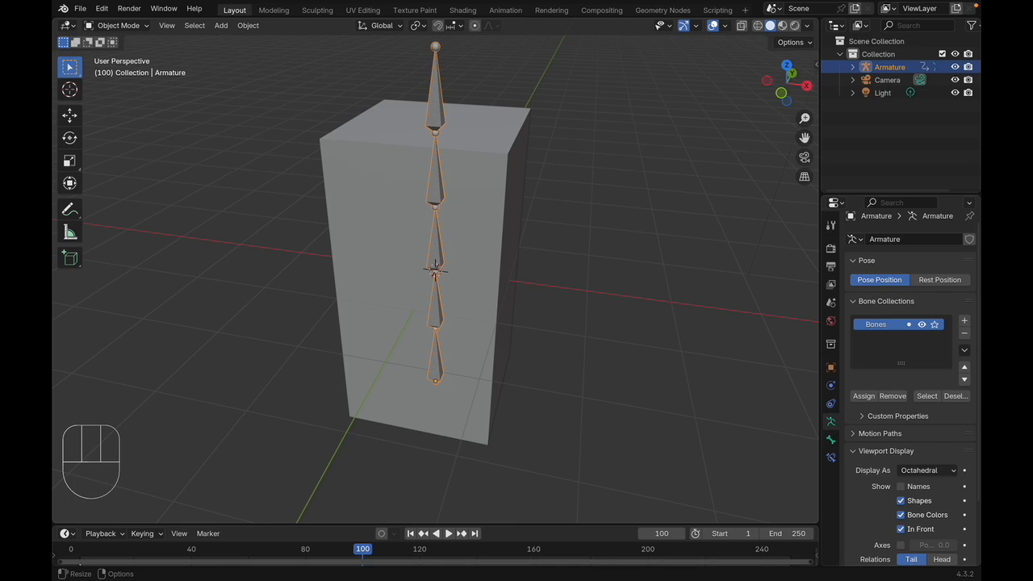
{"action": "left_click", "coordinate": [430, 201]}
{"action": "key", "text": "r"}
{"action": "key", "text": "Escape"}
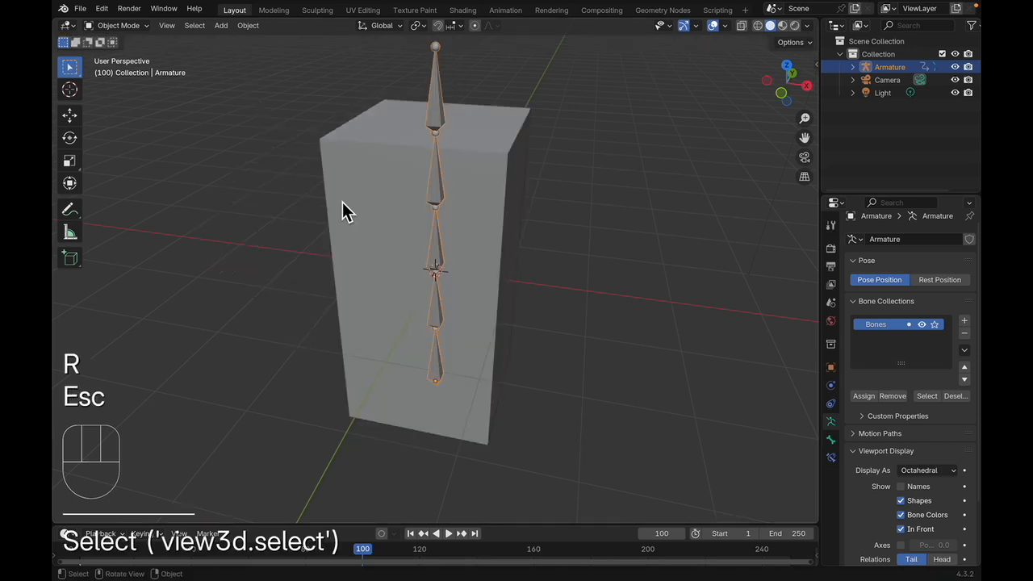
- Put the armature in Pose Mode and rotate the fourth bone from the base around global Y, bending the box toward positive X
{"action": "key", "text": "Tab"}
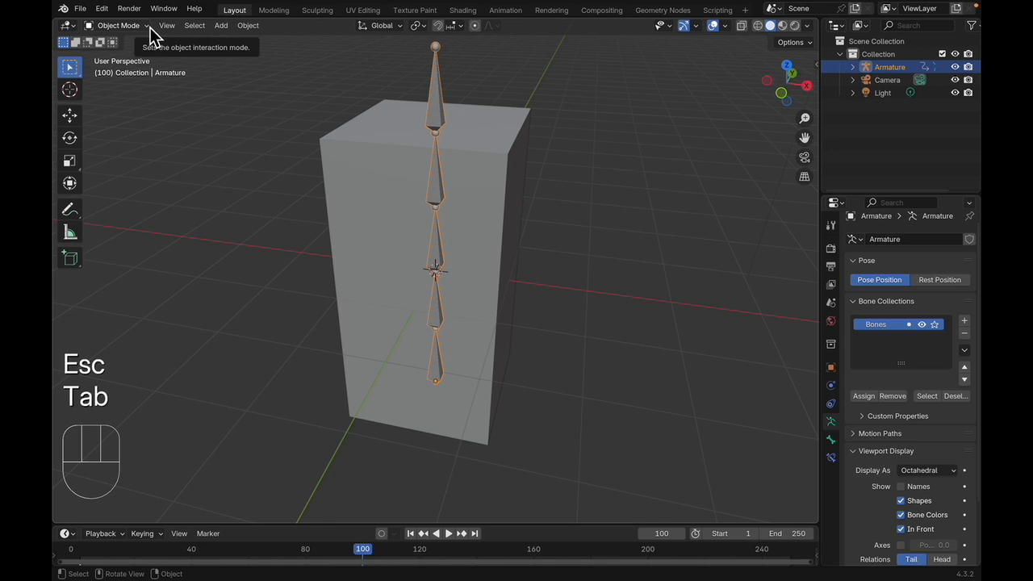
{"action": "left_click", "coordinate": [142, 27]}
{"action": "left_click", "coordinate": [129, 68]}
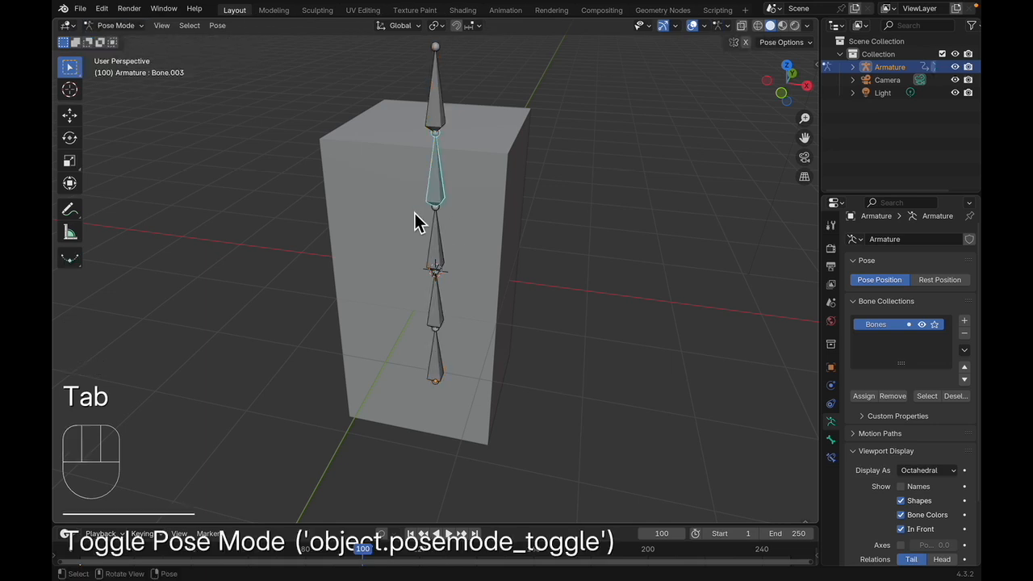
{"action": "key", "text": "r"}
{"action": "key", "text": "y"}
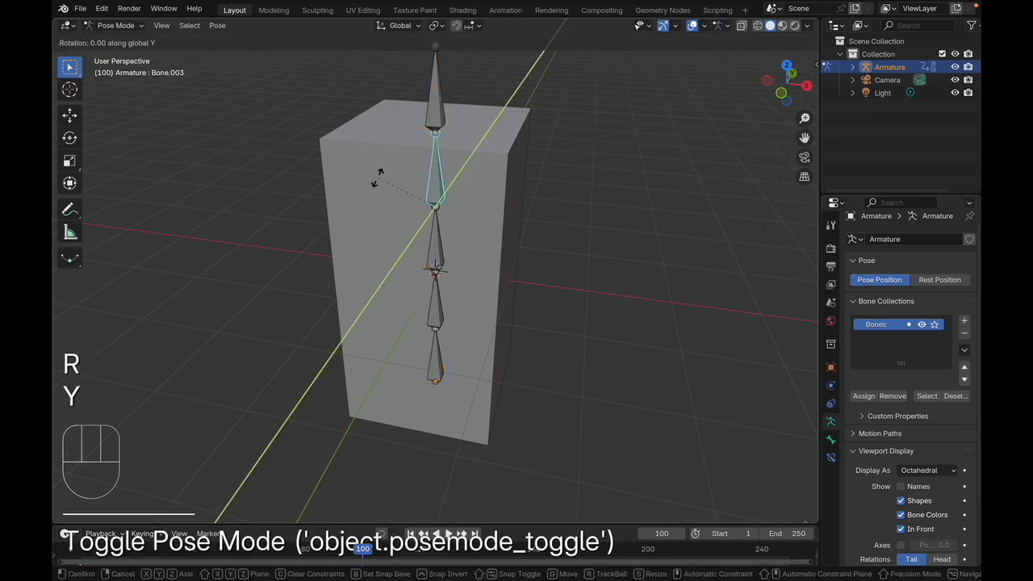
{"action": "left_click", "coordinate": [421, 177]}
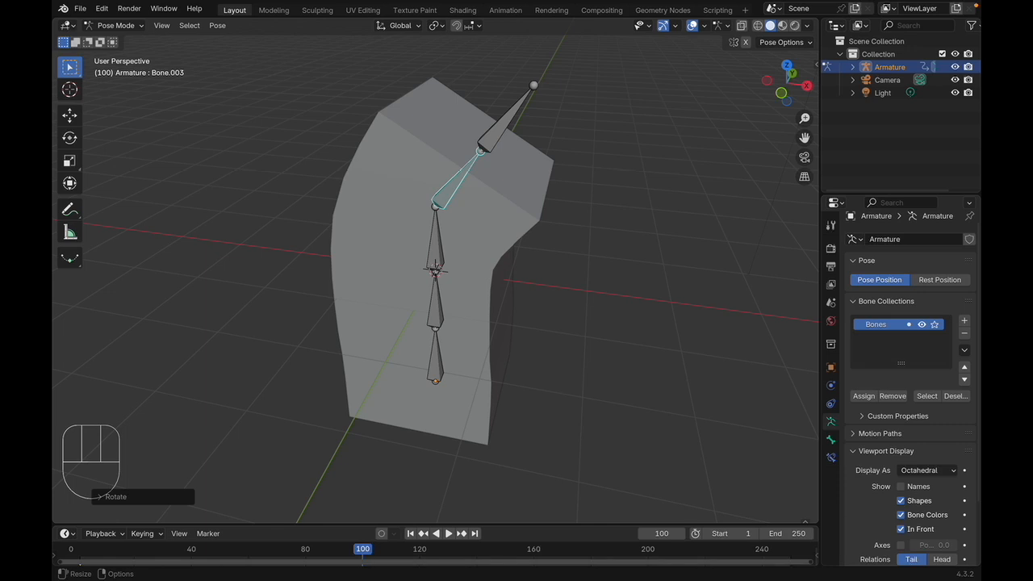
- Deselect the bone and undo its rotation to straighten the box
{"action": "left_click", "coordinate": [526, 343]}
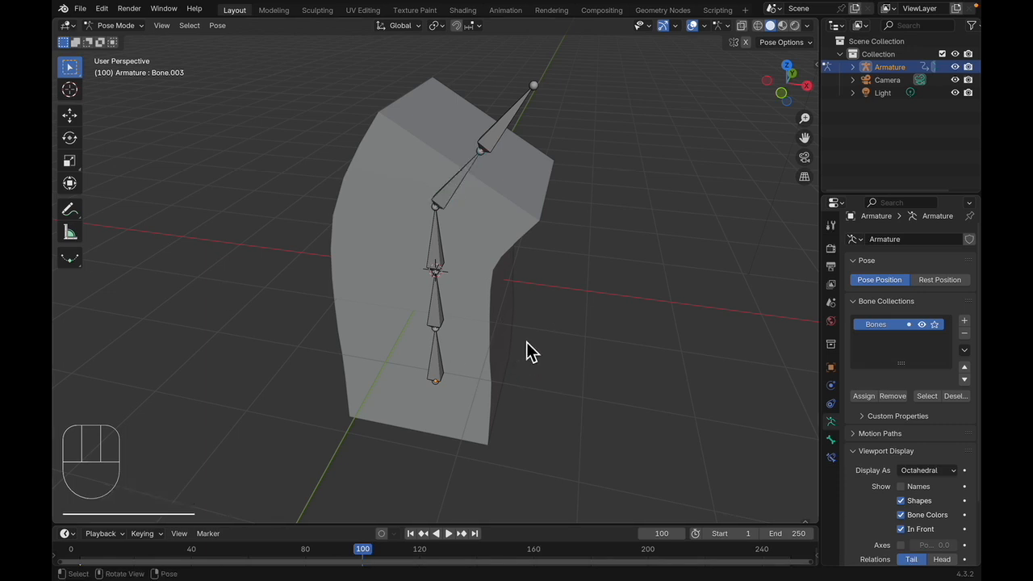
{"action": "key", "text": "super+z"}
{"action": "key", "text": "super+z"}
{"action": "left_click", "coordinate": [359, 292]}
{"action": "left_click", "coordinate": [367, 272]}
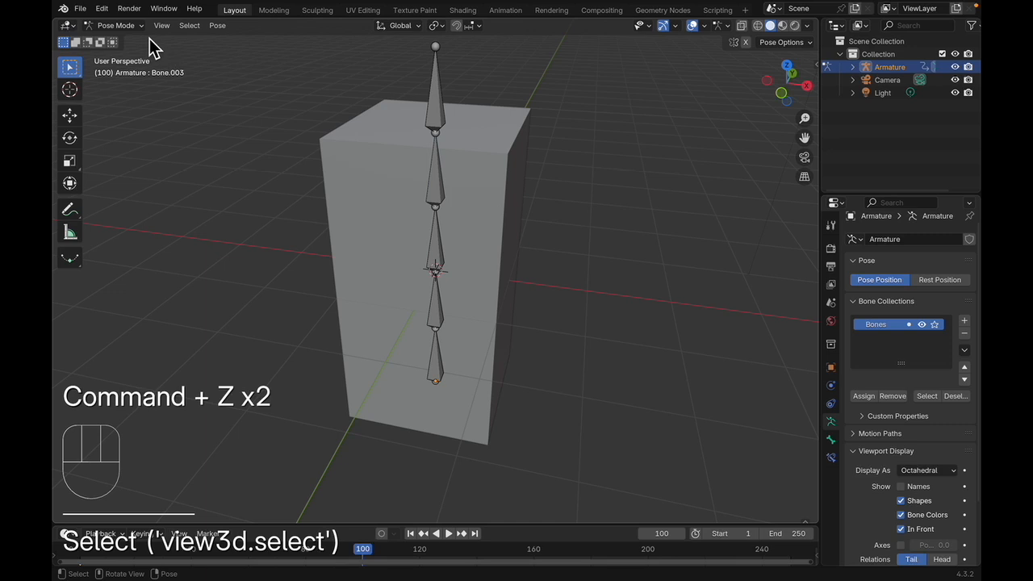
- Return the armature to Object Mode, select the box mesh and switch it to Weight Paint mode
{"action": "key", "text": "Tab"}
{"action": "left_click", "coordinate": [117, 25]}
{"action": "left_click", "coordinate": [138, 39]}
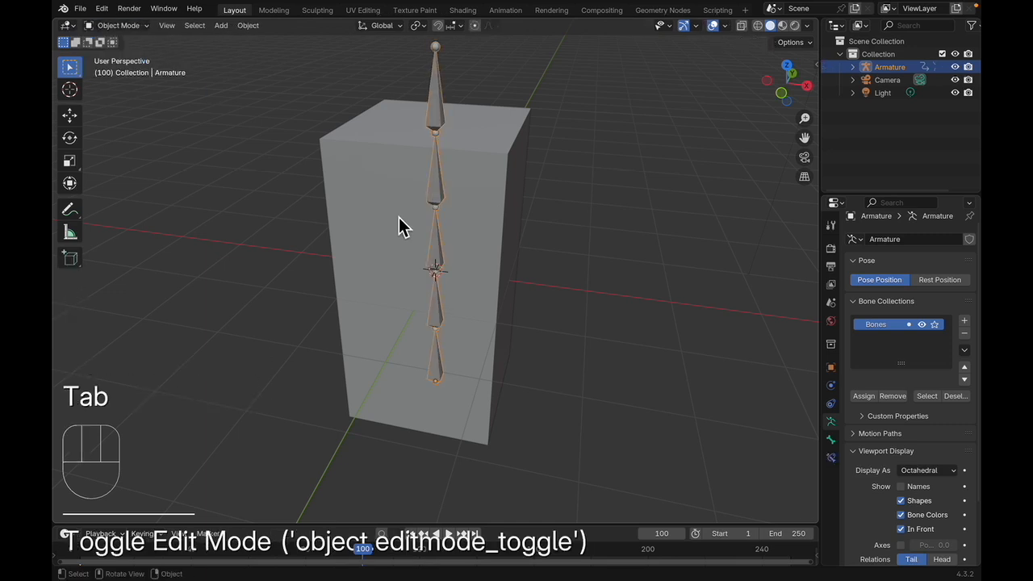
{"action": "left_click", "coordinate": [399, 217]}
{"action": "left_click", "coordinate": [136, 26]}
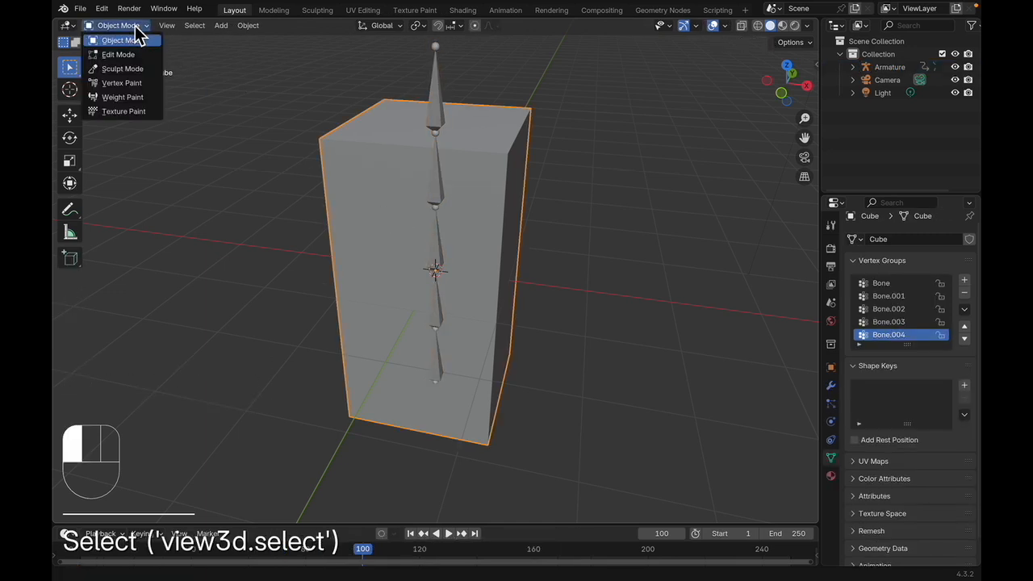
{"action": "left_click", "coordinate": [123, 96]}
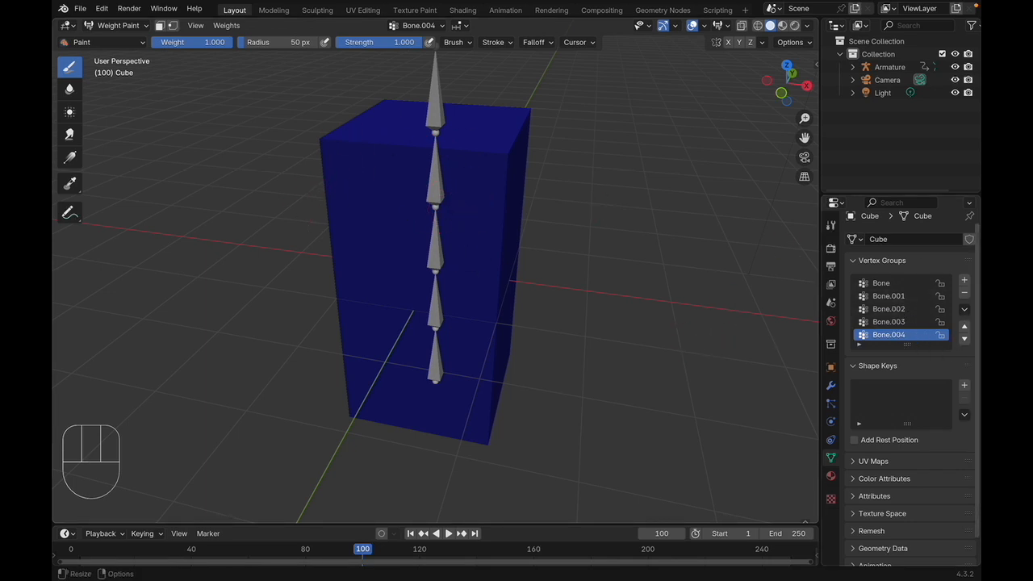
- Examine the box's weight distribution for the Bone.001, Bone.004 and Bone vertex groups
{"action": "left_click", "coordinate": [895, 301]}
{"action": "left_click", "coordinate": [917, 335]}
{"action": "left_click", "coordinate": [898, 297]}
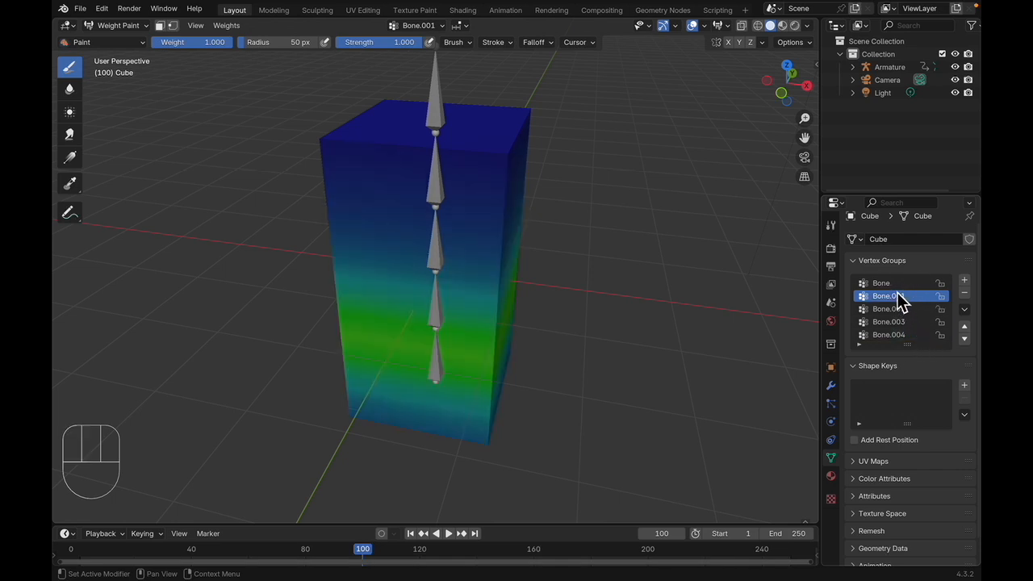
{"action": "left_click", "coordinate": [895, 283]}
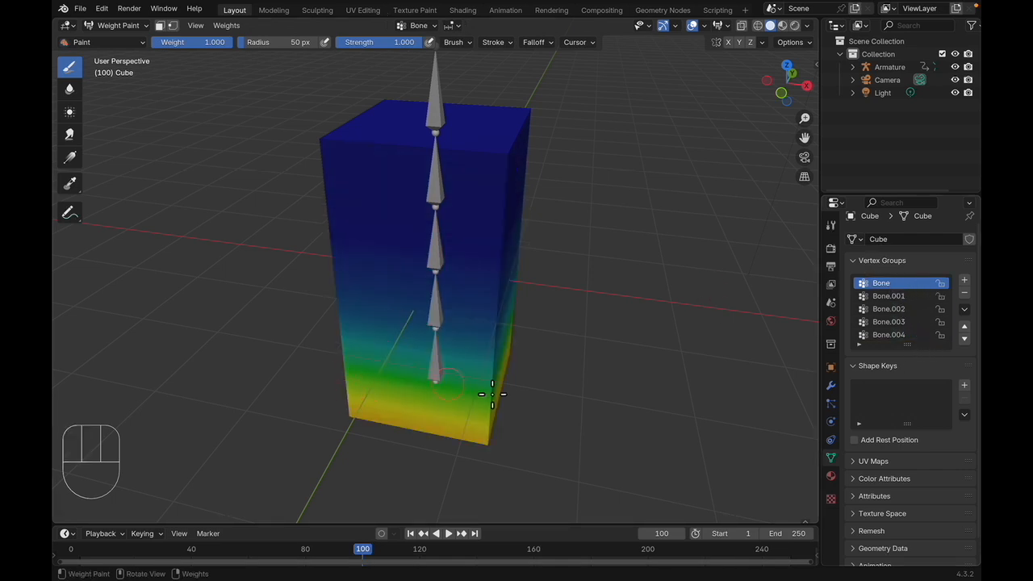
{"action": "scroll", "coordinate": [884, 331], "scroll_direction": "down", "scroll_amount": 1}
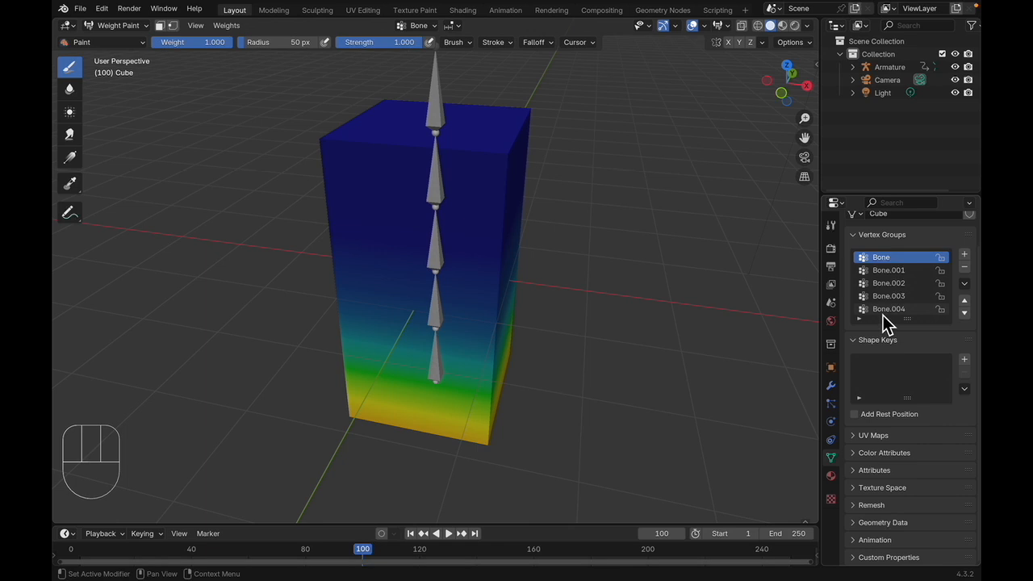
- Make the Bone.004 vertex group active and paint weight 1.000 strokes across the box's upper front edge
{"action": "left_click", "coordinate": [886, 312]}
{"action": "scroll", "coordinate": [351, 152], "scroll_direction": "up", "scroll_amount": 2}
{"action": "scroll", "coordinate": [350, 151], "scroll_direction": "down", "scroll_amount": 2}
{"action": "mouse_move", "coordinate": [350, 152]}
{"action": "middle_mouse_down"}
{"action": "mouse_move", "coordinate": [374, 130]}
{"action": "mouse_move", "coordinate": [372, 192]}
{"action": "middle_mouse_up"}
{"action": "left_click", "coordinate": [356, 217]}
{"action": "left_click_drag", "start_coordinate": [397, 220], "coordinate": [516, 220]}
{"action": "left_click", "coordinate": [526, 231]}
{"action": "scroll", "coordinate": [371, 246], "scroll_direction": "down", "scroll_amount": 1}
{"action": "scroll", "coordinate": [436, 242], "scroll_direction": "down", "scroll_amount": 3}
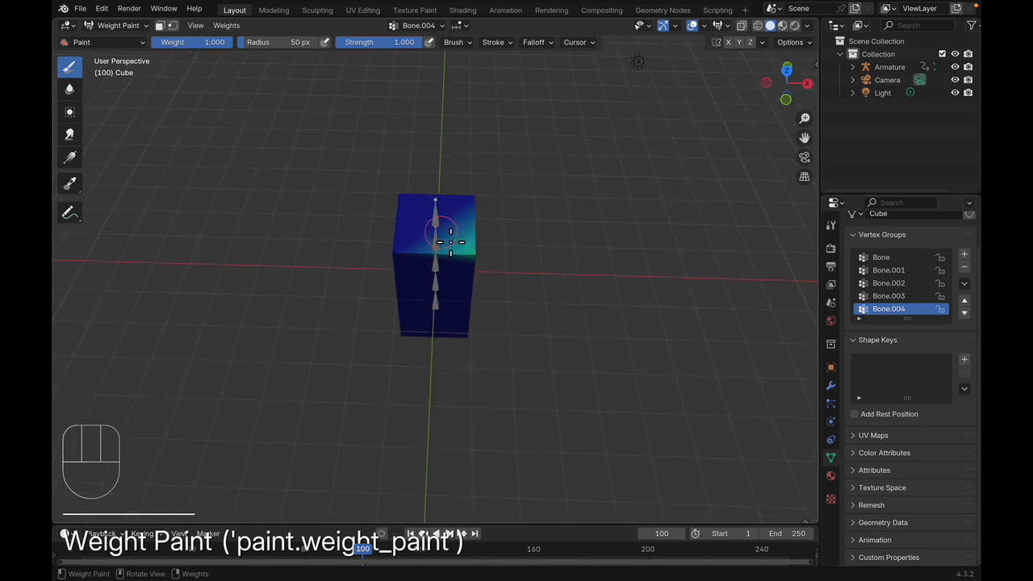
{"action": "scroll", "coordinate": [450, 241], "scroll_direction": "up", "scroll_amount": 5}
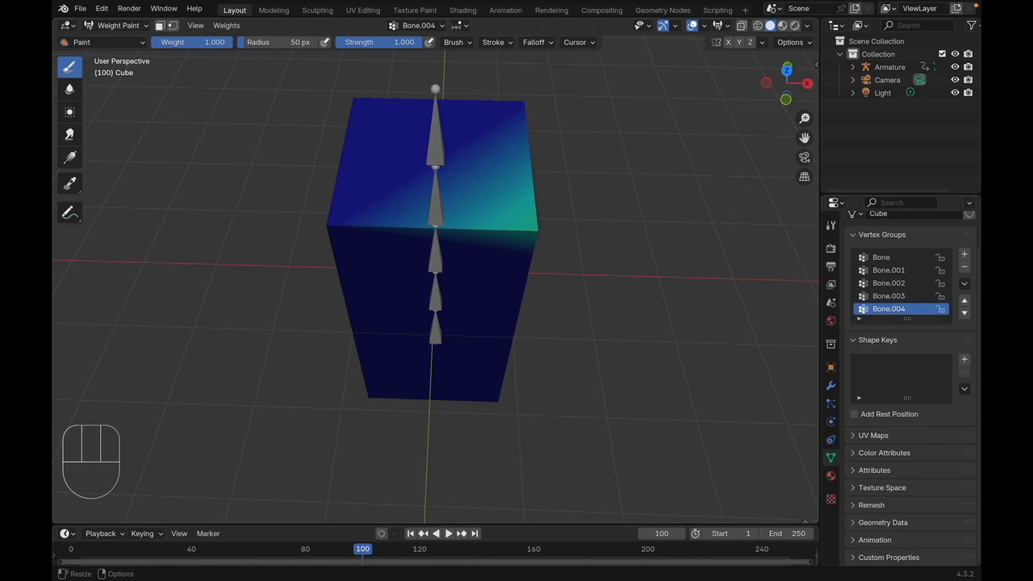
{"action": "middle_click_drag", "start_coordinate": [399, 216], "coordinate": [392, 187]}
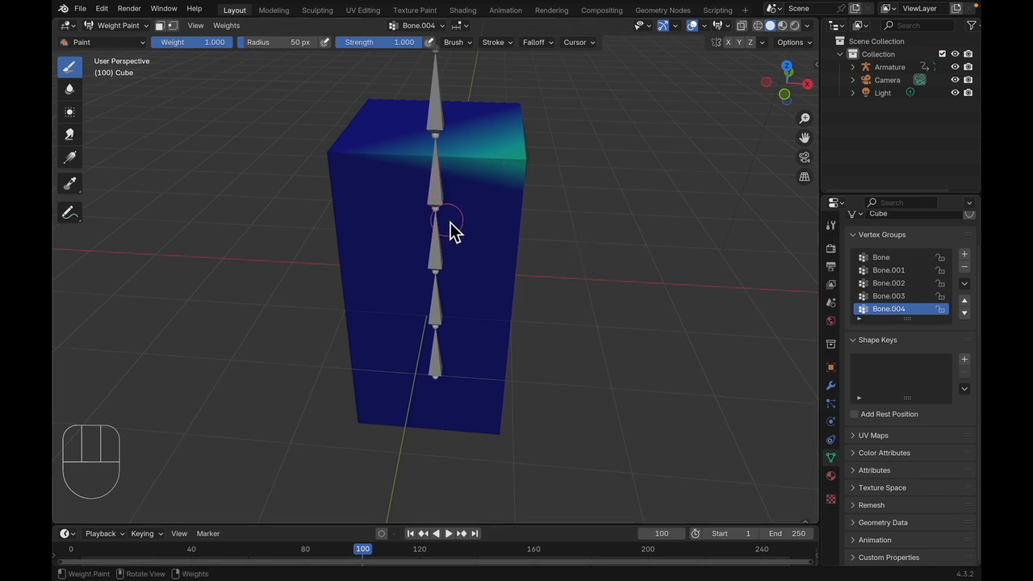
- Paint further weight 1.000 strokes for Bone.004 over the corners of the box's top face
{"action": "scroll", "coordinate": [479, 176], "scroll_direction": "up", "scroll_amount": 2}
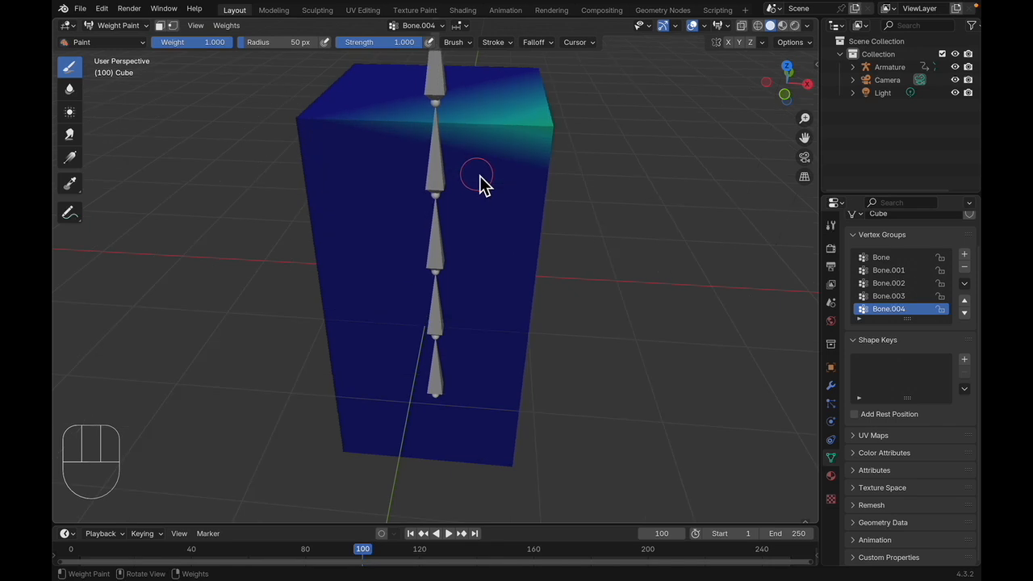
{"action": "scroll", "coordinate": [485, 155], "scroll_direction": "down", "scroll_amount": 2}
{"action": "scroll", "coordinate": [482, 152], "scroll_direction": "up", "scroll_amount": 1}
{"action": "middle_click_drag", "start_coordinate": [485, 153], "coordinate": [449, 169]}
{"action": "left_click", "coordinate": [496, 144]}
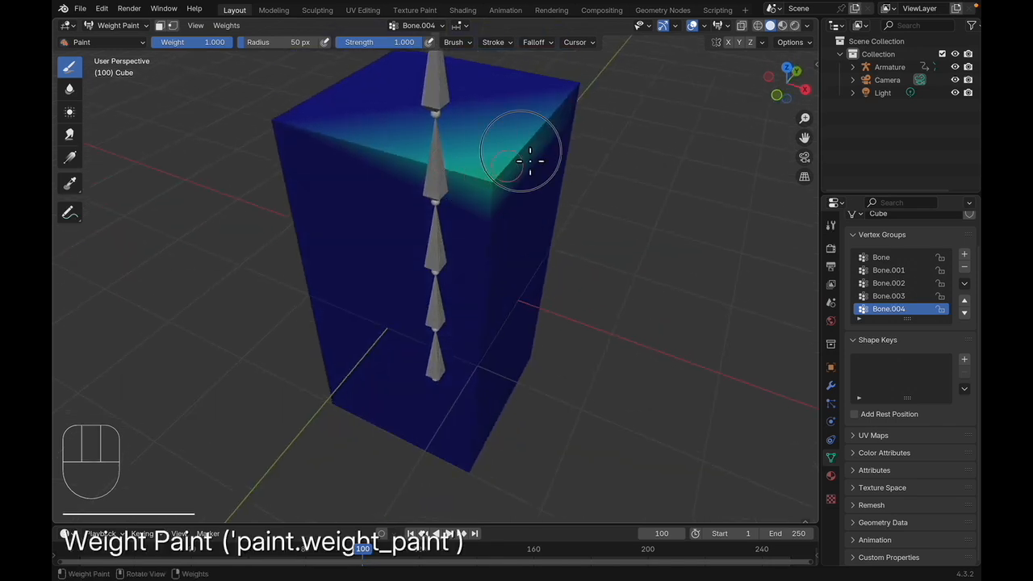
{"action": "left_click", "coordinate": [576, 105]}
{"action": "left_click", "coordinate": [334, 142]}
{"action": "left_click", "coordinate": [307, 133]}
{"action": "scroll", "coordinate": [397, 135], "scroll_direction": "up", "scroll_amount": 2}
{"action": "scroll", "coordinate": [395, 138], "scroll_direction": "down", "scroll_amount": 3}
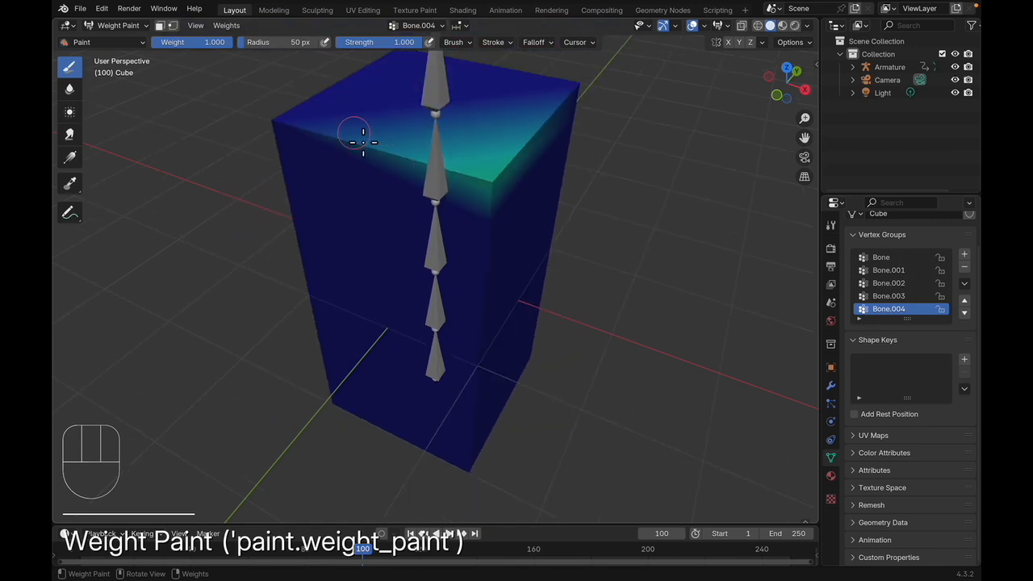
- Paint weight 1.000 strokes for Bone.004 over the corners of the box's top face from several sides
{"action": "middle_click_drag", "start_coordinate": [358, 134], "coordinate": [477, 156]}
{"action": "left_click", "coordinate": [369, 153]}
{"action": "mouse_move", "coordinate": [427, 194]}
{"action": "left_mouse_down"}
{"action": "mouse_move", "coordinate": [432, 242]}
{"action": "mouse_move", "coordinate": [413, 237]}
{"action": "left_mouse_up"}
{"action": "left_click", "coordinate": [282, 121]}
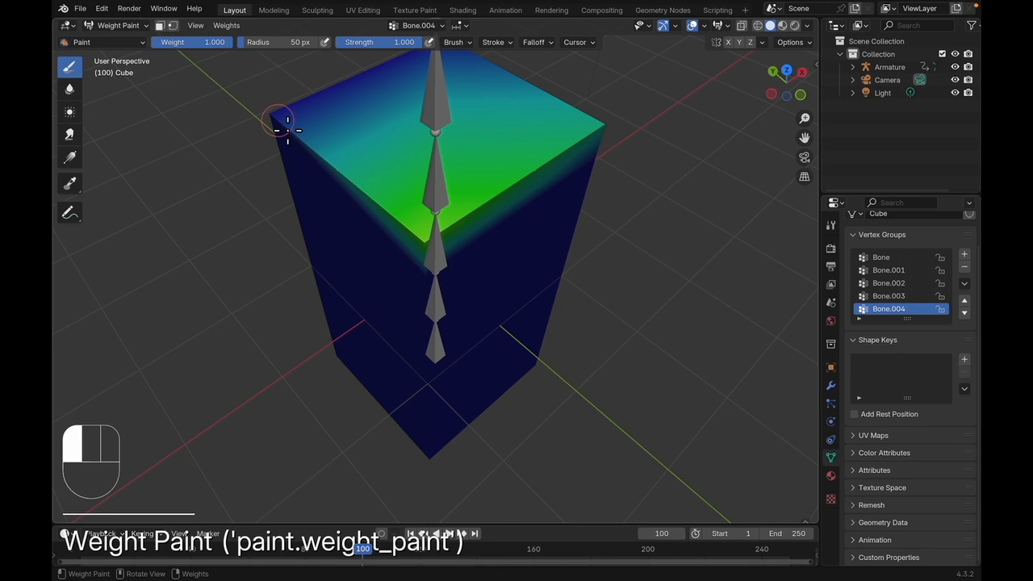
{"action": "middle_click_drag", "start_coordinate": [353, 162], "coordinate": [496, 175]}
{"action": "left_click", "coordinate": [435, 273]}
{"action": "left_click", "coordinate": [432, 271]}
{"action": "mouse_move", "coordinate": [438, 269]}
{"action": "middle_mouse_down"}
{"action": "mouse_move", "coordinate": [459, 256]}
{"action": "mouse_move", "coordinate": [480, 184]}
{"action": "middle_mouse_up"}
{"action": "left_click_drag", "start_coordinate": [479, 187], "coordinate": [480, 189]}
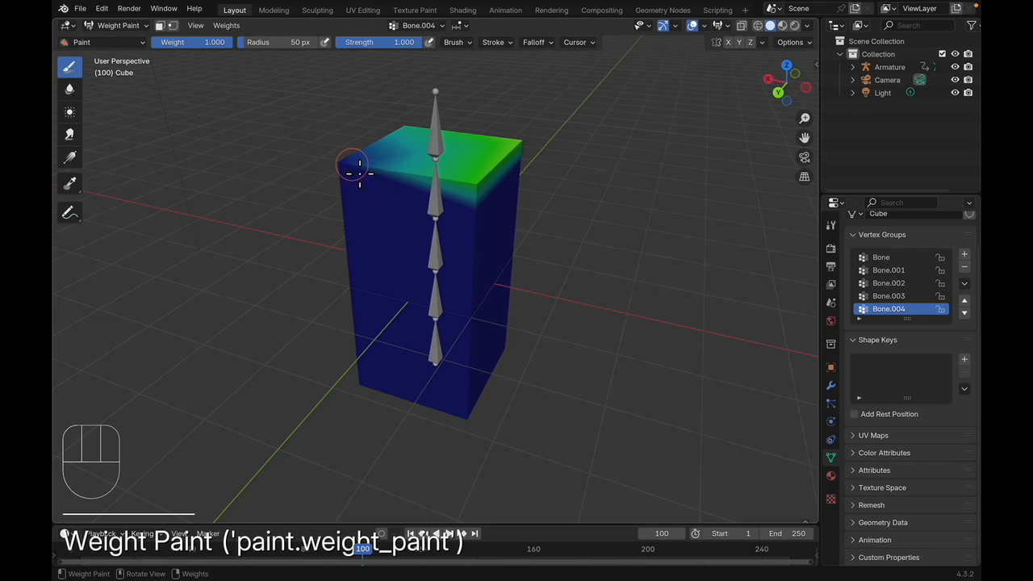
- Paint weight 1.000 strokes for Bone.004 along the box's upper edge on the +Y side
{"action": "middle_click_drag", "start_coordinate": [350, 179], "coordinate": [415, 180]}
{"action": "left_click", "coordinate": [402, 186]}
{"action": "mouse_move", "coordinate": [406, 187]}
{"action": "left_mouse_down"}
{"action": "mouse_move", "coordinate": [516, 149]}
{"action": "mouse_move", "coordinate": [433, 181]}
{"action": "mouse_move", "coordinate": [472, 169]}
{"action": "mouse_move", "coordinate": [447, 187]}
{"action": "left_mouse_up"}
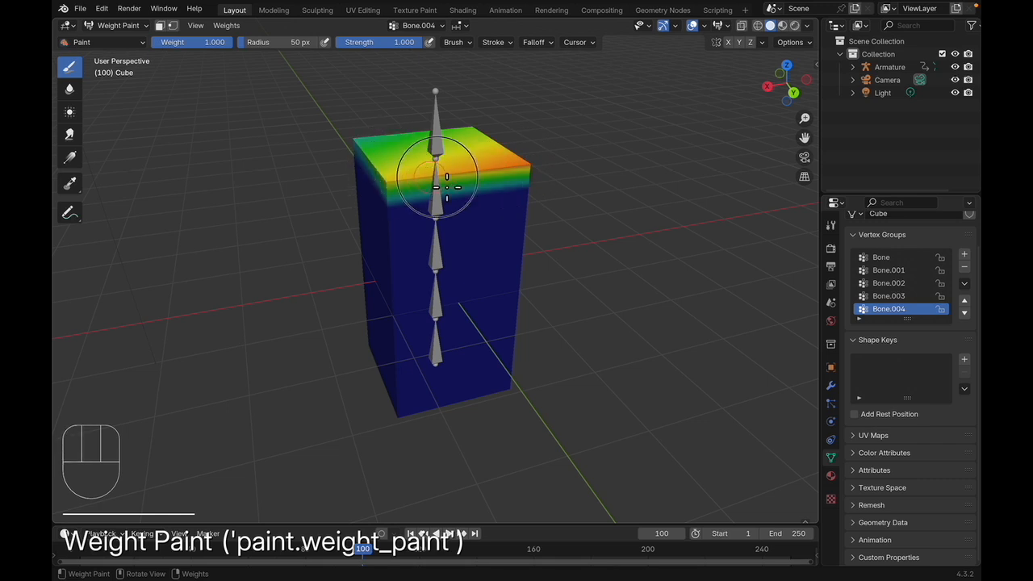
- Paint additional weight 1.000 strokes for Bone.004 around the remaining edges and corners of the box's top
{"action": "left_click", "coordinate": [386, 171]}
{"action": "mouse_move", "coordinate": [386, 171]}
{"action": "middle_mouse_down"}
{"action": "mouse_move", "coordinate": [457, 180]}
{"action": "mouse_move", "coordinate": [399, 205]}
{"action": "middle_mouse_up"}
{"action": "left_click", "coordinate": [382, 209]}
{"action": "mouse_move", "coordinate": [363, 205]}
{"action": "left_mouse_down"}
{"action": "mouse_move", "coordinate": [363, 217]}
{"action": "mouse_move", "coordinate": [379, 144]}
{"action": "left_mouse_up"}
{"action": "left_click", "coordinate": [378, 143]}
{"action": "mouse_move", "coordinate": [493, 210]}
{"action": "middle_mouse_down"}
{"action": "mouse_move", "coordinate": [408, 205]}
{"action": "mouse_move", "coordinate": [373, 185]}
{"action": "middle_mouse_up"}
{"action": "mouse_move", "coordinate": [371, 179]}
{"action": "left_mouse_down"}
{"action": "mouse_move", "coordinate": [372, 190]}
{"action": "mouse_move", "coordinate": [355, 184]}
{"action": "left_mouse_up"}
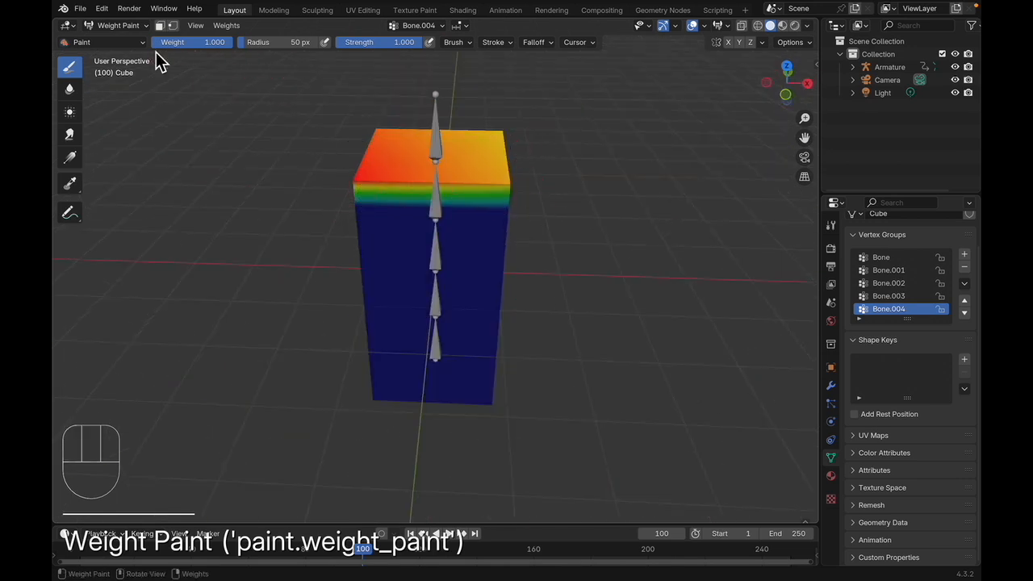
- Return the box to Object Mode, select the armature and switch it to Pose Mode
{"action": "left_click", "coordinate": [129, 26]}
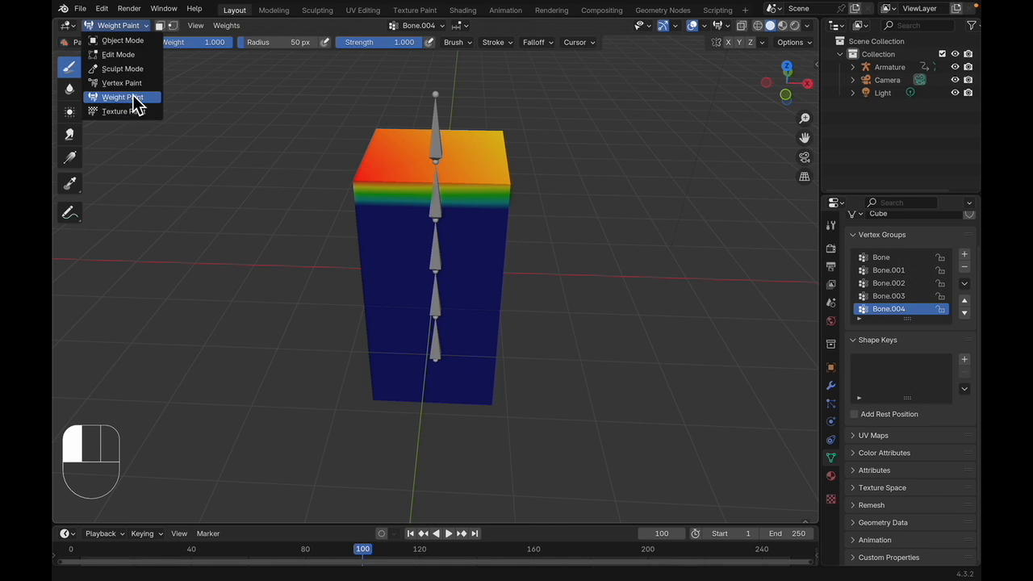
{"action": "left_click", "coordinate": [134, 42]}
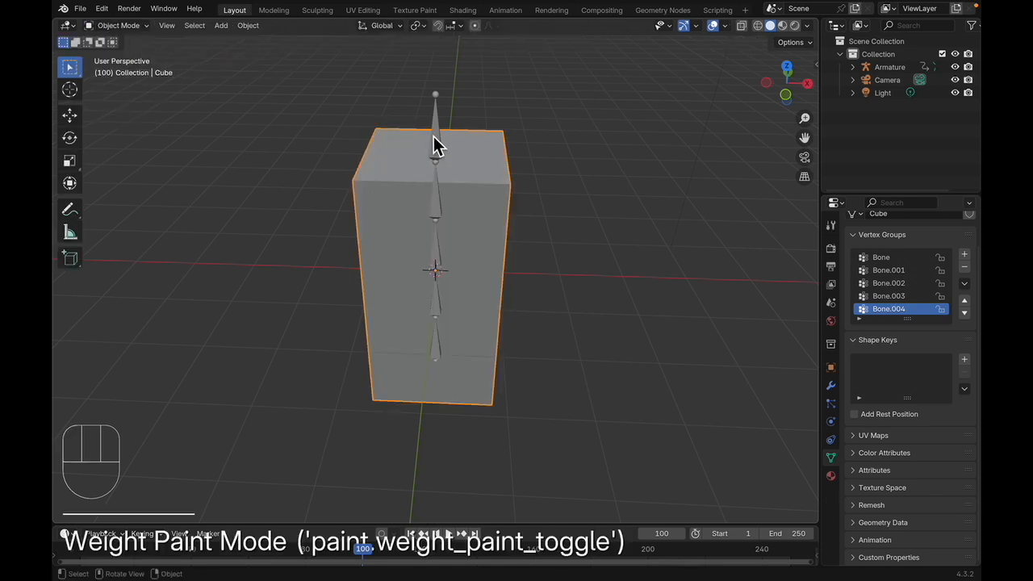
{"action": "left_click", "coordinate": [436, 146]}
{"action": "left_click", "coordinate": [130, 25]}
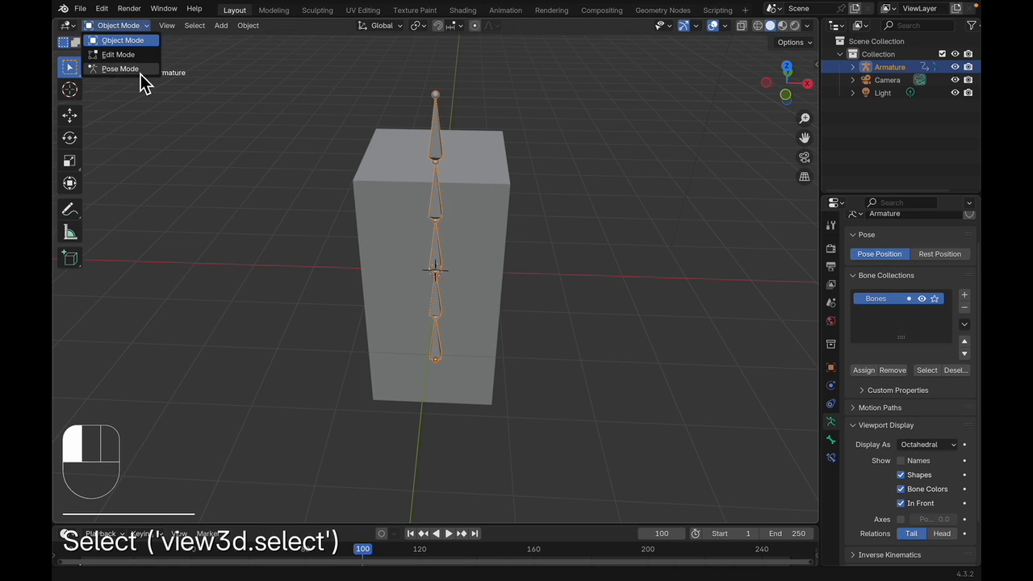
{"action": "left_click", "coordinate": [121, 68]}
- Try rotating the top bone by about -89° around the global Y axis and cancel the rotation
{"action": "left_click", "coordinate": [443, 152]}
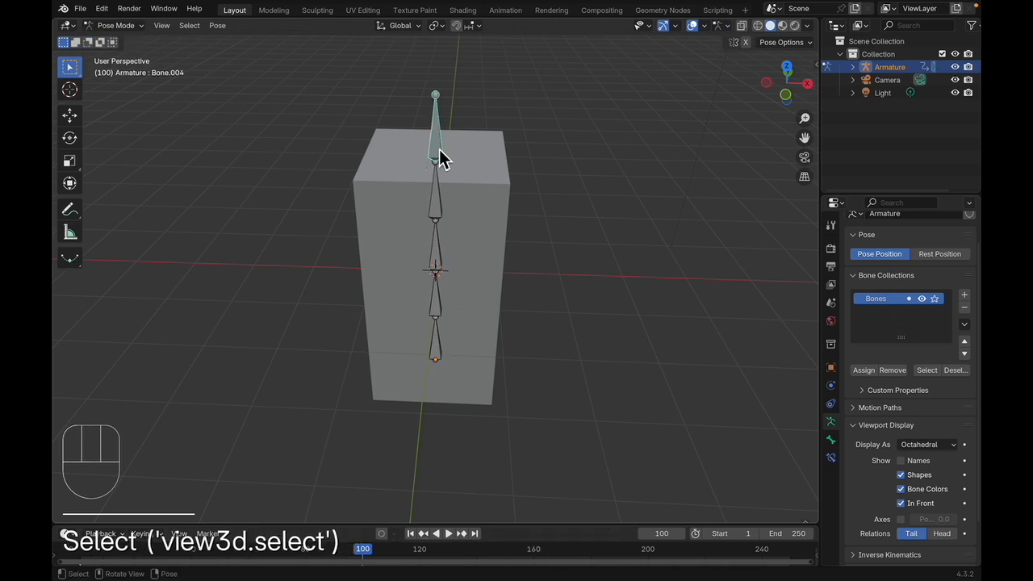
{"action": "key", "text": "r"}
{"action": "key", "text": "y"}
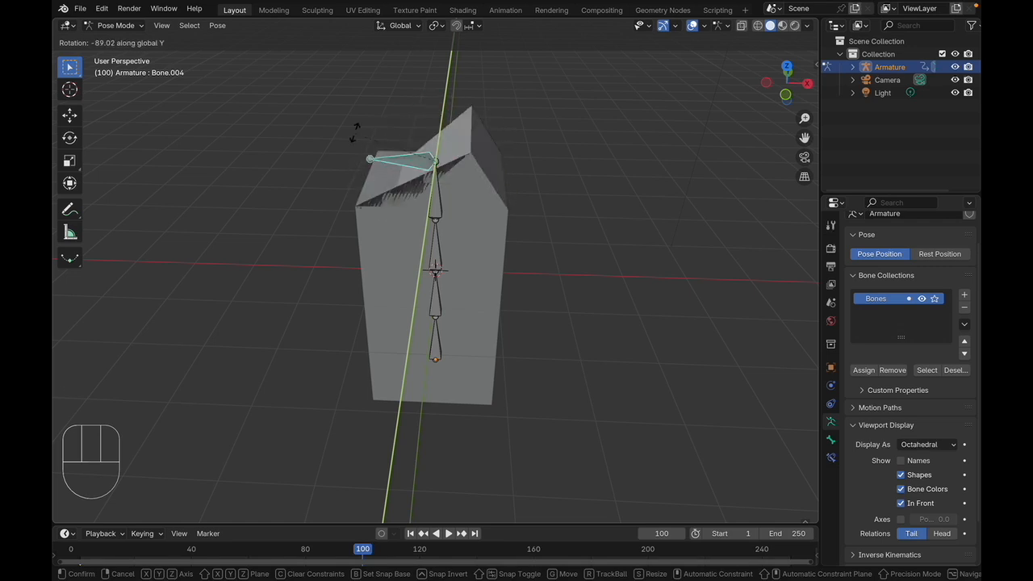
{"action": "key", "text": "Escape"}
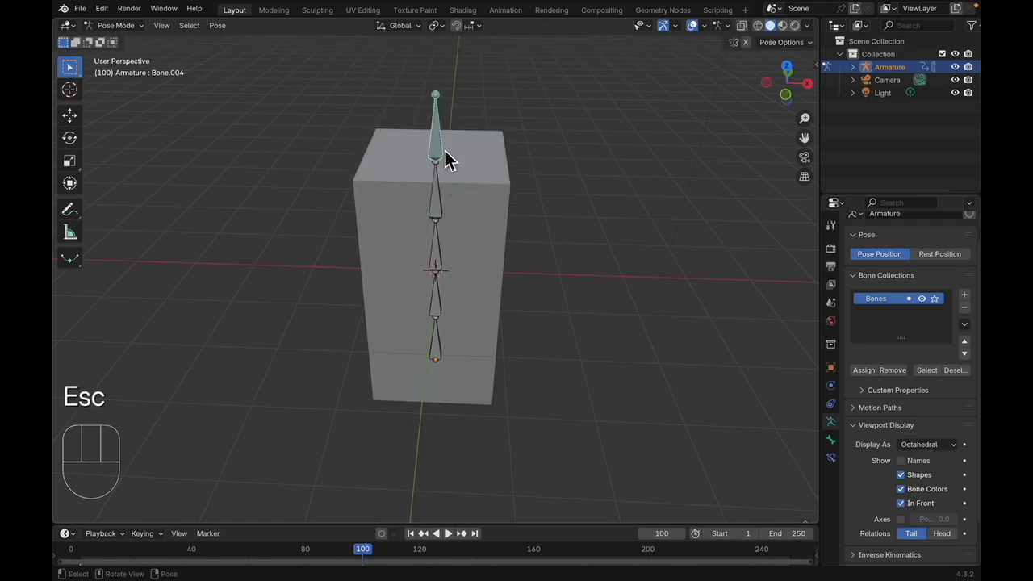
- Return the armature to Object Mode, select the box mesh and switch it to Weight Paint mode
{"action": "left_click", "coordinate": [137, 32]}
{"action": "left_click", "coordinate": [359, 185]}
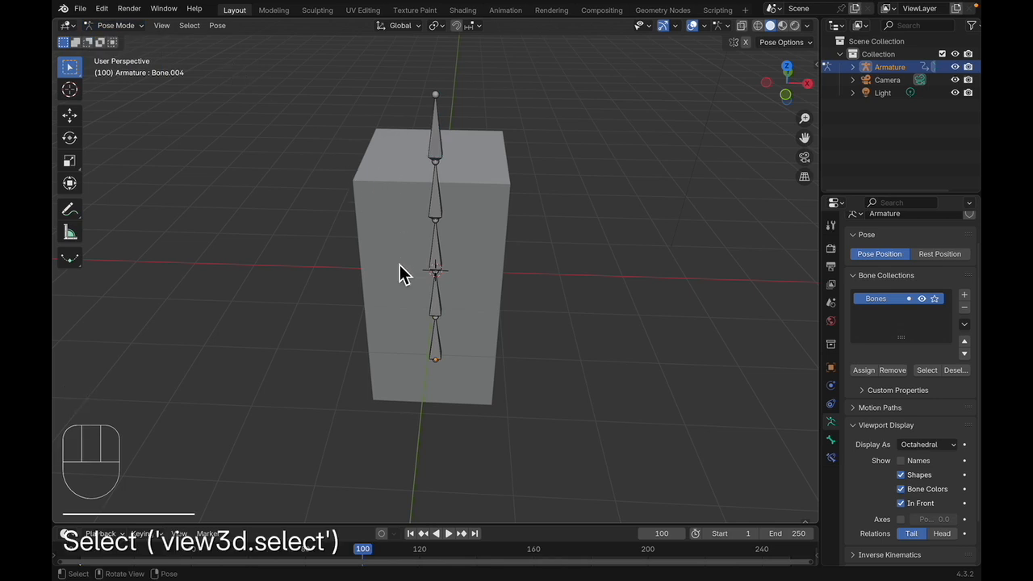
{"action": "left_click", "coordinate": [139, 27]}
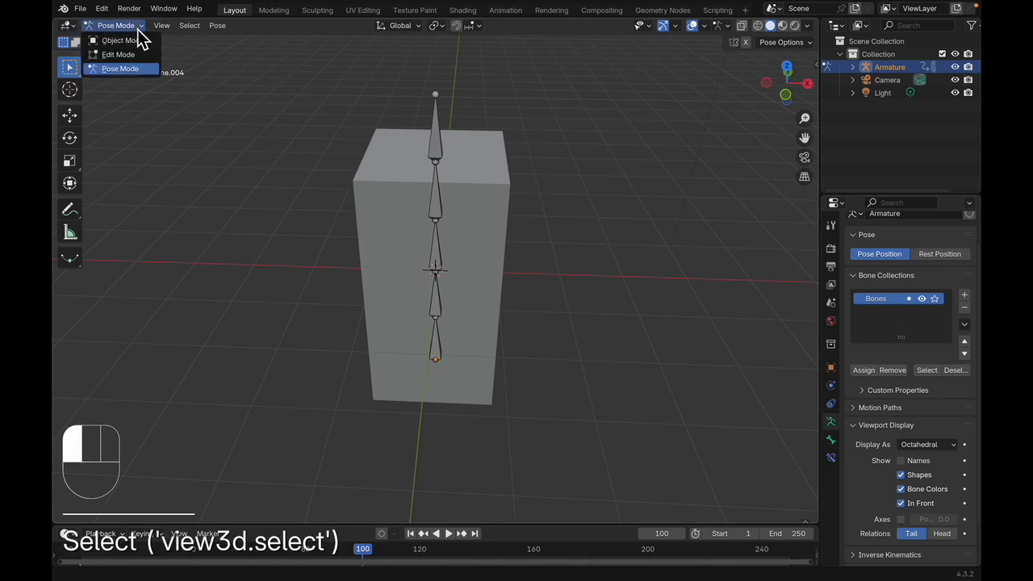
{"action": "left_click", "coordinate": [123, 41]}
{"action": "left_click", "coordinate": [352, 204]}
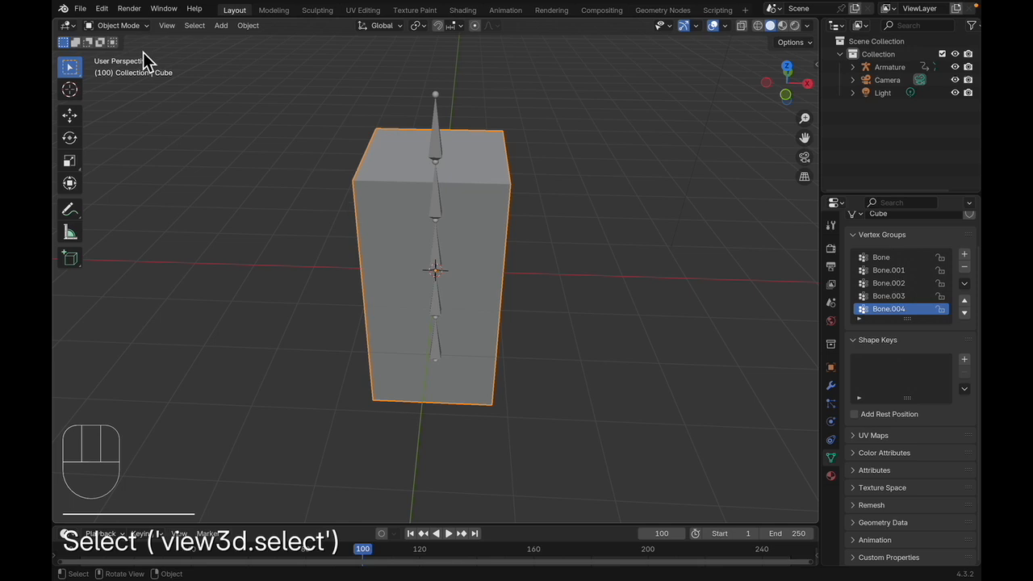
{"action": "mouse_move", "coordinate": [135, 32]}
{"action": "left_mouse_down"}
{"action": "mouse_move", "coordinate": [141, 117]}
{"action": "mouse_move", "coordinate": [140, 97]}
{"action": "left_mouse_up"}
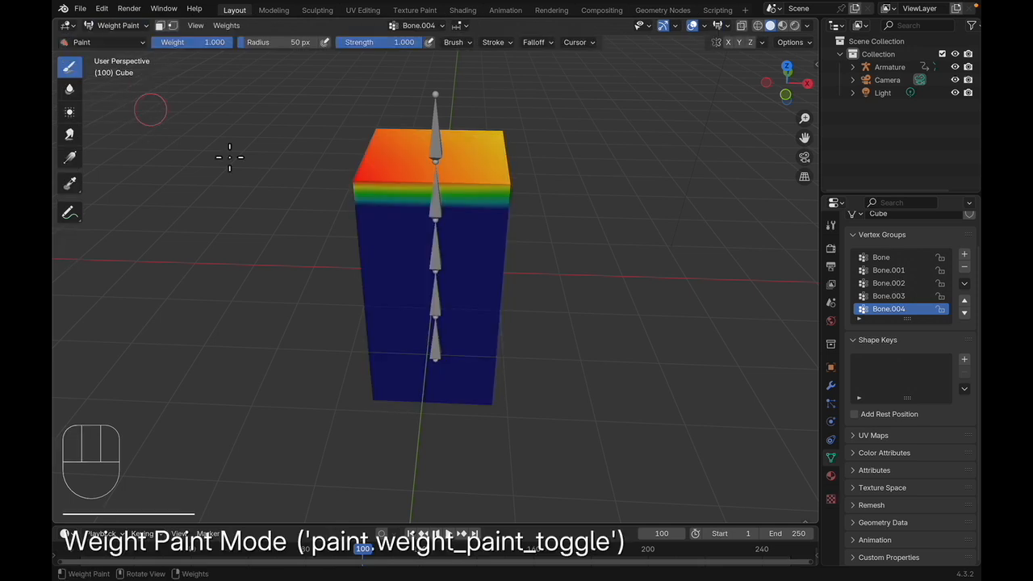
- Undo the recent mode changes and the latest Bone.004 weight strokes on the box's top
{"action": "key", "text": "super+z"}
{"action": "key", "text": "super+z"}
{"action": "key", "text": "super+z"}
{"action": "key", "text": "super+z"}
{"action": "key", "text": "super+z"}
{"action": "key", "text": "super+z"}
{"action": "key", "text": "super+z"}
{"action": "key", "text": "super+z"}
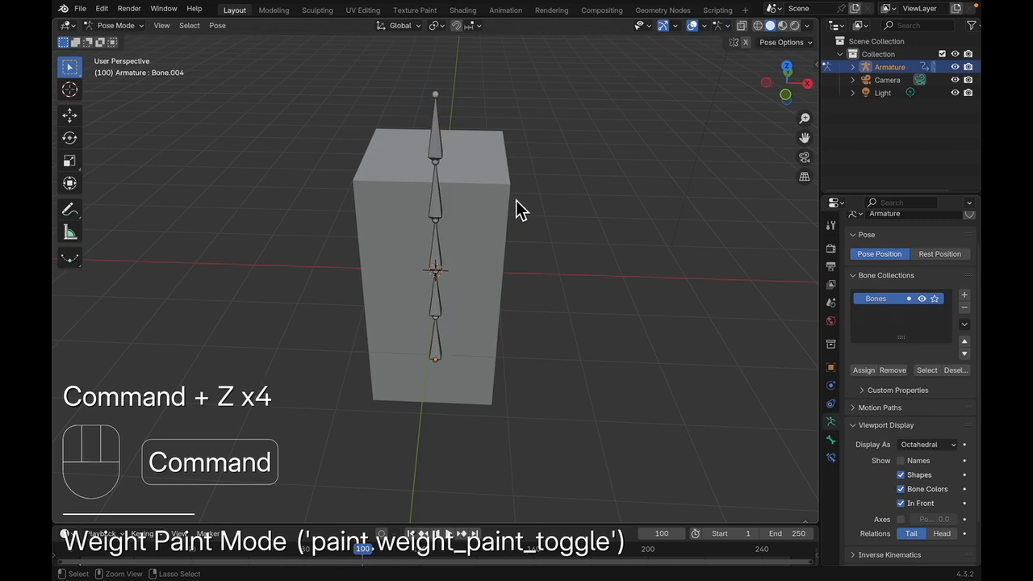
{"action": "key", "text": "super+z"}
{"action": "key", "text": "super+z"}
{"action": "key", "text": "super+z"}
{"action": "key", "text": "super+z"}
{"action": "key", "text": "super+z"}
{"action": "key", "text": "super+z"}
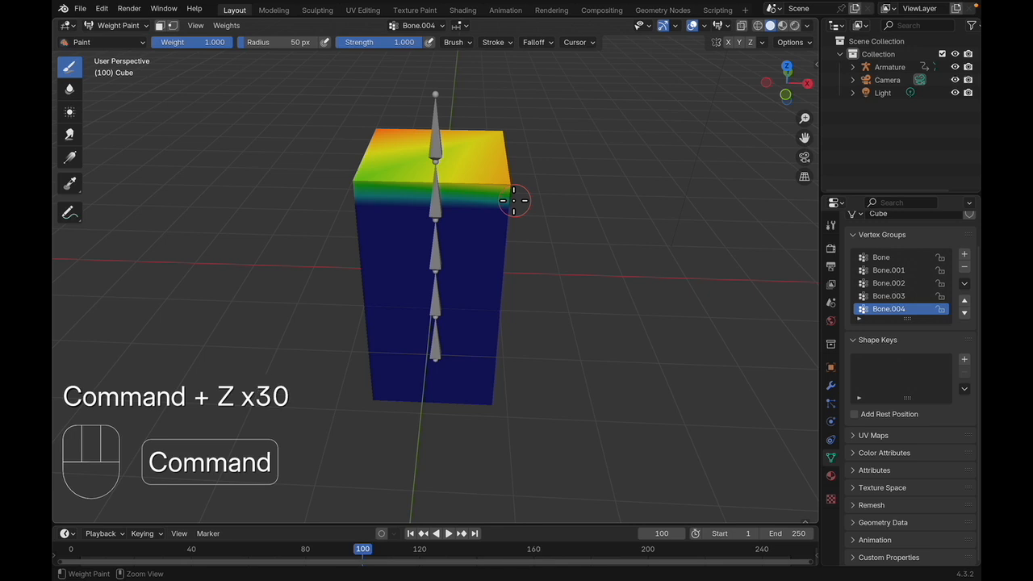
{"action": "key", "text": "super+z"}
{"action": "key", "text": "super+z"}
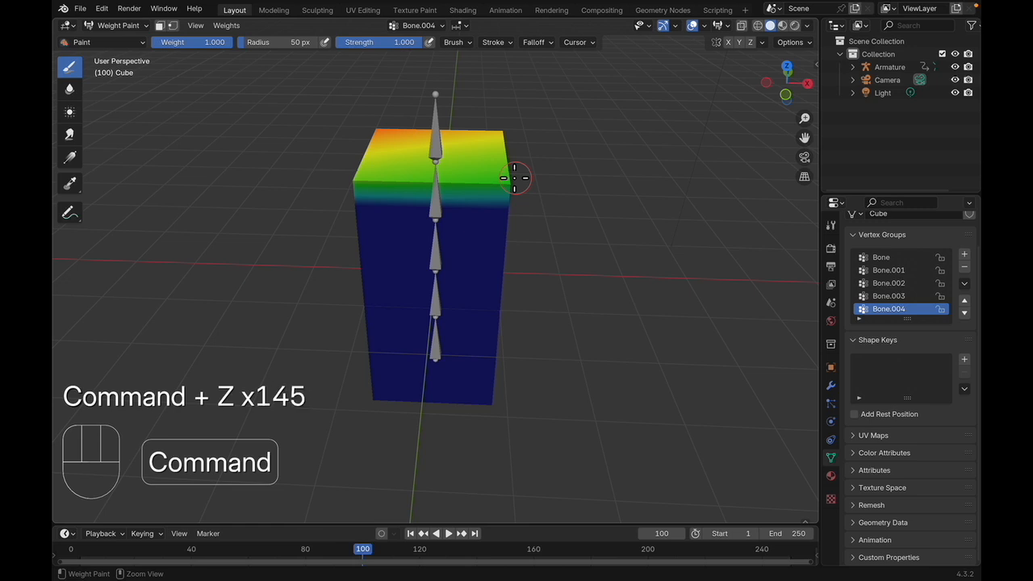
- Make the Bone.003 vertex group active and paint weight 0.580 strokes across the middle of the box's side
{"action": "mouse_move", "coordinate": [515, 177]}
{"action": "middle_mouse_down"}
{"action": "mouse_move", "coordinate": [397, 185]}
{"action": "mouse_move", "coordinate": [353, 203]}
{"action": "middle_mouse_up"}
{"action": "left_click", "coordinate": [553, 209]}
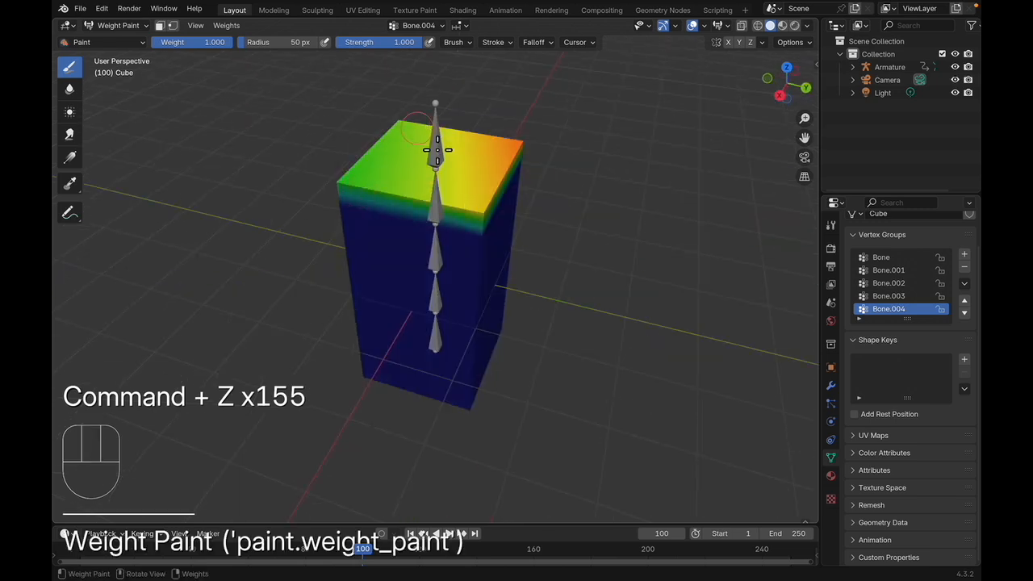
{"action": "left_click", "coordinate": [888, 296]}
{"action": "middle_click_drag", "start_coordinate": [517, 242], "coordinate": [207, 64]}
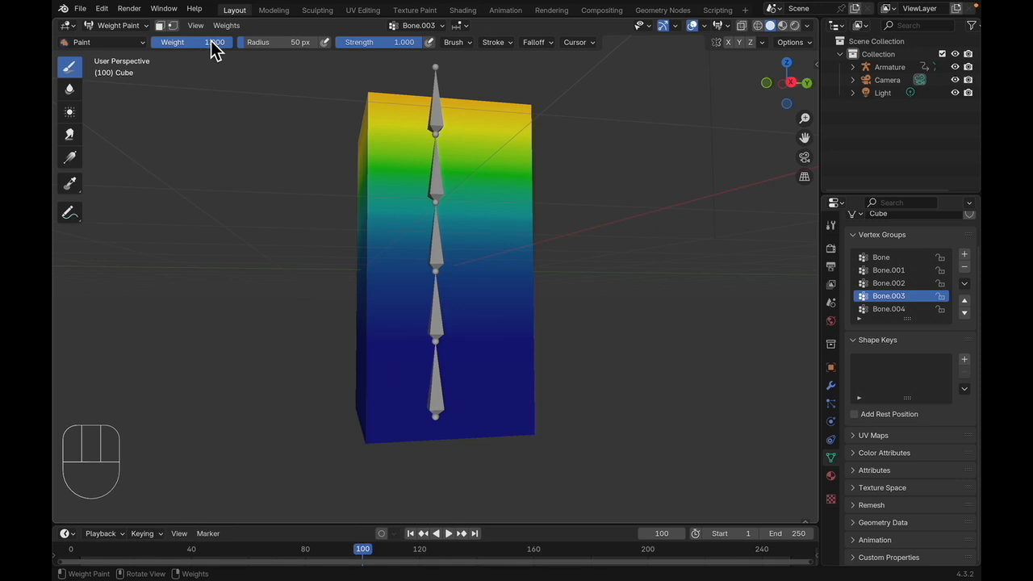
{"action": "middle_click_drag", "start_coordinate": [404, 161], "coordinate": [394, 123]}
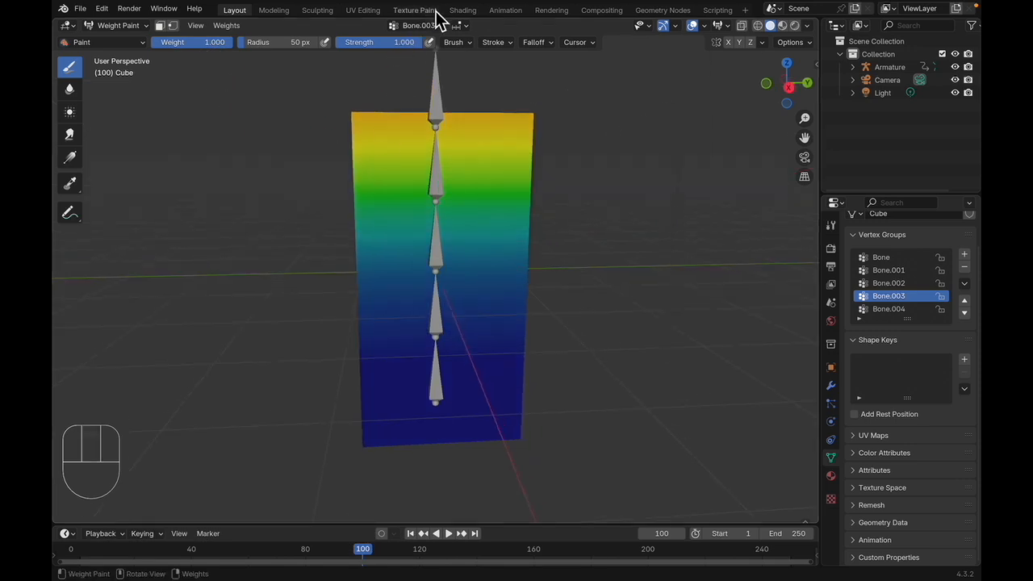
{"action": "mouse_move", "coordinate": [201, 42]}
{"action": "left_mouse_down"}
{"action": "mouse_move", "coordinate": [173, 42]}
{"action": "mouse_move", "coordinate": [199, 42]}
{"action": "left_mouse_up"}
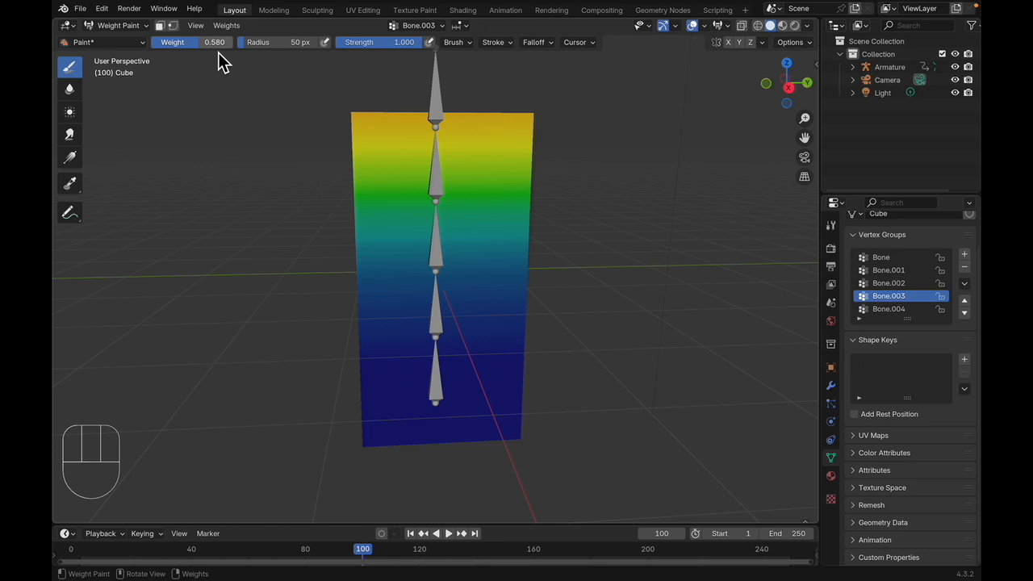
{"action": "left_click", "coordinate": [395, 204]}
{"action": "left_click", "coordinate": [379, 300]}
{"action": "right_click", "coordinate": [395, 306]}
{"action": "mouse_move", "coordinate": [527, 274]}
{"action": "left_mouse_down"}
{"action": "mouse_move", "coordinate": [533, 293]}
{"action": "mouse_move", "coordinate": [374, 285]}
{"action": "mouse_move", "coordinate": [538, 306]}
{"action": "mouse_move", "coordinate": [493, 242]}
{"action": "left_mouse_up"}
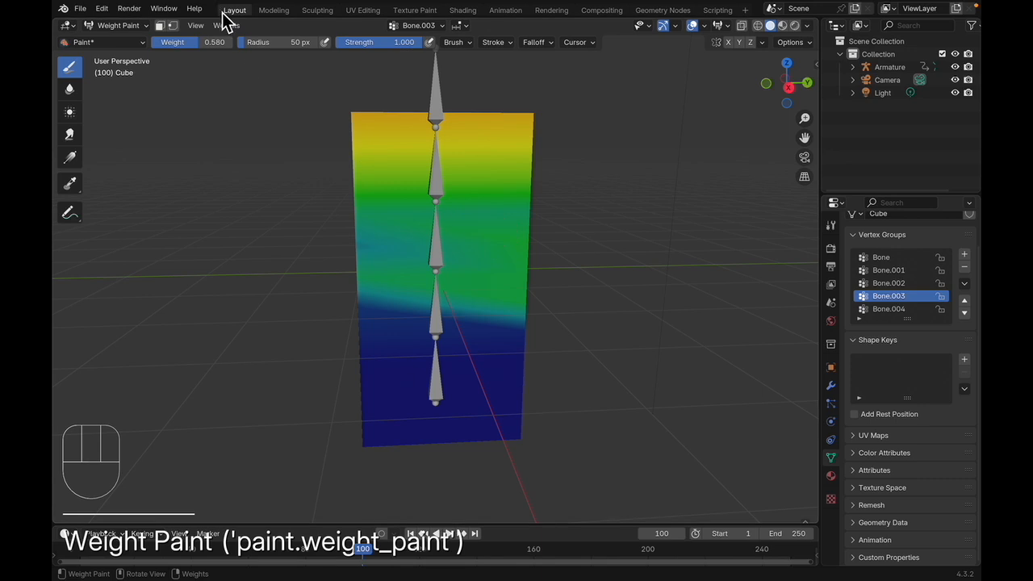
- Enlarge the brush radius to 353 px and paint broader weight 0.580 strokes over the middle of the box's side
{"action": "mouse_move", "coordinate": [250, 44]}
{"action": "left_mouse_down"}
{"action": "mouse_move", "coordinate": [319, 45]}
{"action": "mouse_move", "coordinate": [292, 43]}
{"action": "left_mouse_up"}
{"action": "left_click_drag", "start_coordinate": [441, 246], "coordinate": [408, 283]}
{"action": "mouse_move", "coordinate": [496, 309]}
{"action": "left_mouse_down"}
{"action": "mouse_move", "coordinate": [389, 298]}
{"action": "mouse_move", "coordinate": [457, 244]}
{"action": "left_mouse_up"}
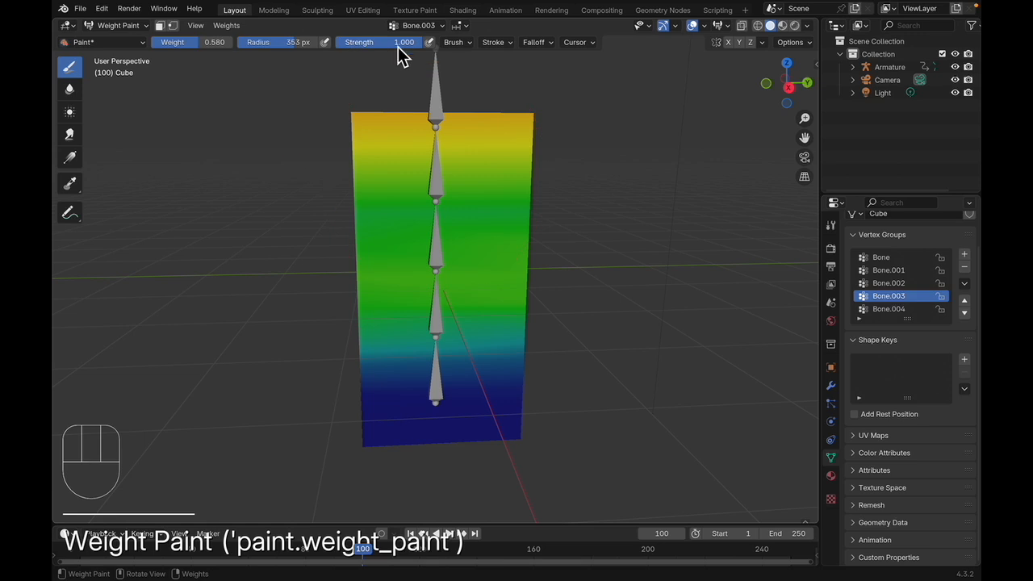
- Paint weight 0.580 strokes over the lower part of the box's side, first at strength 0.297, then at 1.000
{"action": "left_click_drag", "start_coordinate": [397, 46], "coordinate": [361, 46]}
{"action": "left_click", "coordinate": [472, 317]}
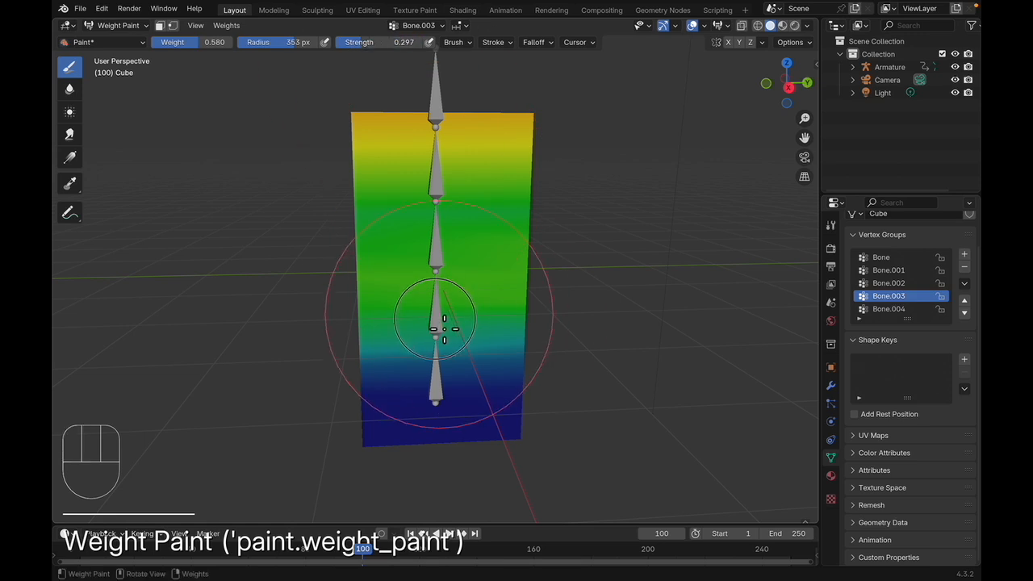
{"action": "mouse_move", "coordinate": [413, 267]}
{"action": "left_mouse_down"}
{"action": "mouse_move", "coordinate": [479, 307]}
{"action": "mouse_move", "coordinate": [460, 324]}
{"action": "left_mouse_up"}
{"action": "mouse_move", "coordinate": [415, 375]}
{"action": "left_mouse_down"}
{"action": "mouse_move", "coordinate": [482, 382]}
{"action": "mouse_move", "coordinate": [434, 374]}
{"action": "left_mouse_up"}
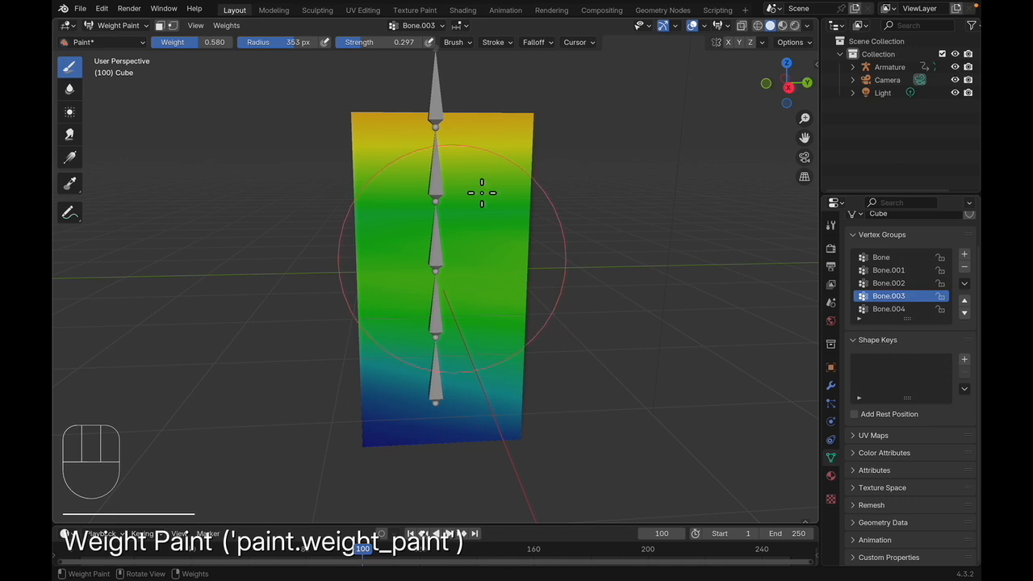
{"action": "left_click_drag", "start_coordinate": [369, 51], "coordinate": [420, 51]}
{"action": "mouse_move", "coordinate": [409, 427]}
{"action": "left_mouse_down"}
{"action": "mouse_move", "coordinate": [490, 431]}
{"action": "mouse_move", "coordinate": [484, 416]}
{"action": "left_mouse_up"}
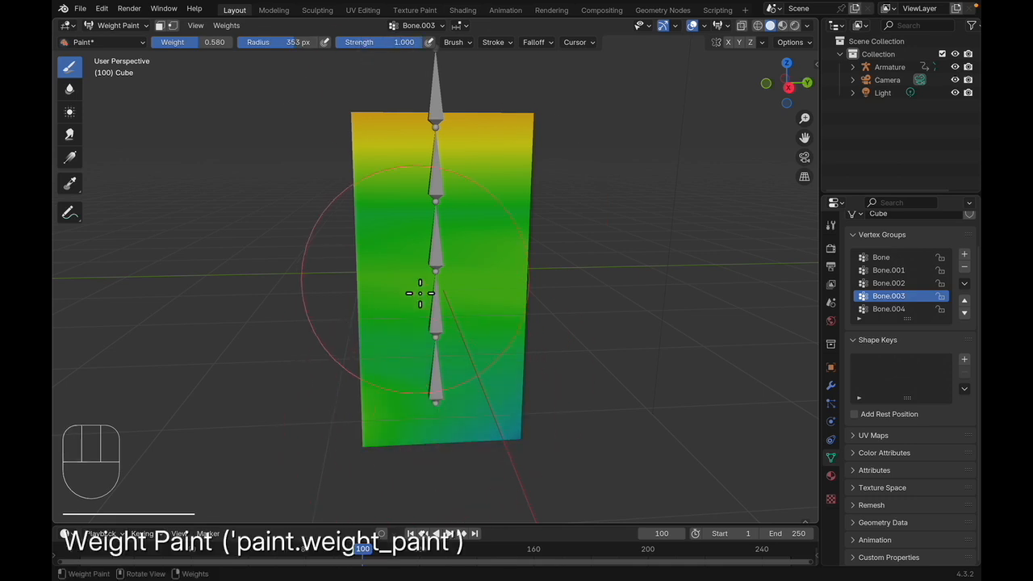
- Set the brush weight to 1.000 and paint over the whole side for Bone.003, enlarging the radius to 500 px
{"action": "left_click_drag", "start_coordinate": [208, 43], "coordinate": [232, 43]}
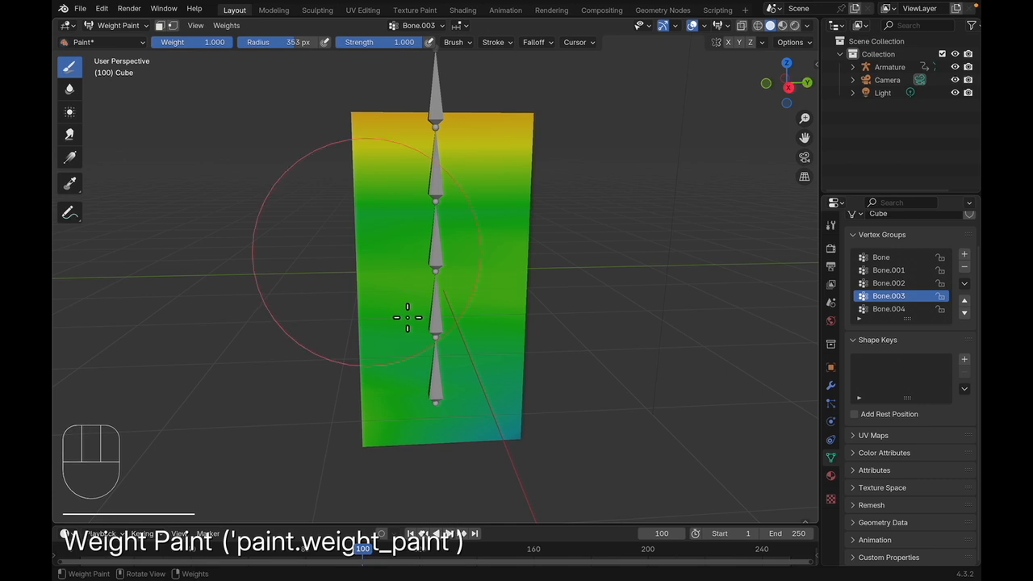
{"action": "left_click", "coordinate": [403, 316]}
{"action": "left_click_drag", "start_coordinate": [415, 314], "coordinate": [393, 311]}
{"action": "left_click_drag", "start_coordinate": [300, 45], "coordinate": [331, 46]}
{"action": "mouse_move", "coordinate": [379, 113]}
{"action": "left_mouse_down"}
{"action": "mouse_move", "coordinate": [514, 316]}
{"action": "mouse_move", "coordinate": [422, 224]}
{"action": "mouse_move", "coordinate": [347, 348]}
{"action": "mouse_move", "coordinate": [333, 186]}
{"action": "left_mouse_up"}
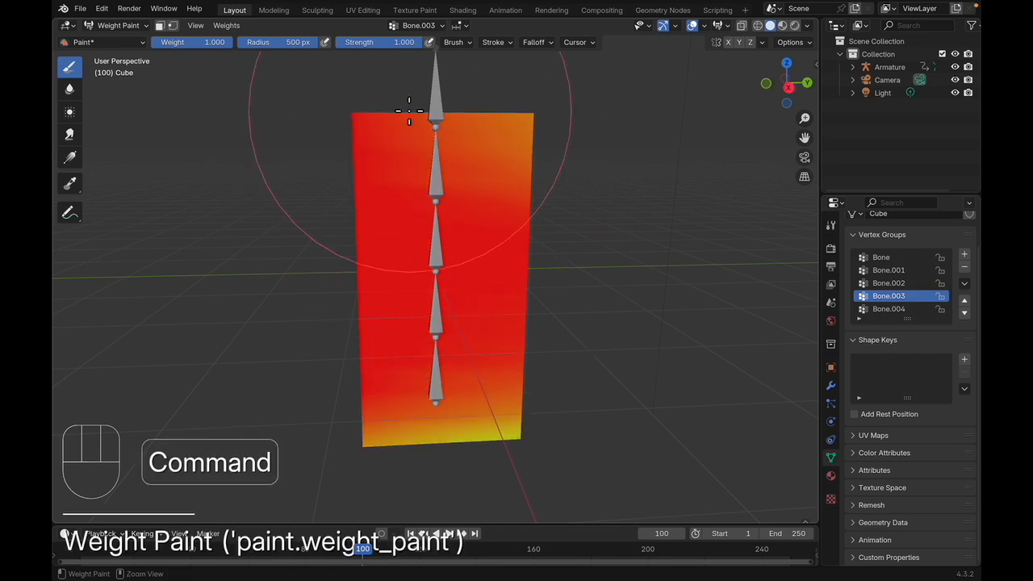
- Undo the recent Bone.003 weight strokes on the box's side
{"action": "key", "text": "super+z"}
{"action": "key", "text": "super+z"}
{"action": "key", "text": "super+z"}
{"action": "key", "text": "super+z"}
{"action": "key", "text": "super+z"}
{"action": "key", "text": "super+z"}
{"action": "key", "text": "super+z"}
{"action": "key", "text": "super+z"}
{"action": "key", "text": "super+z"}
{"action": "key", "text": "super+z"}
{"action": "key", "text": "super+z"}
{"action": "key", "text": "super+z"}
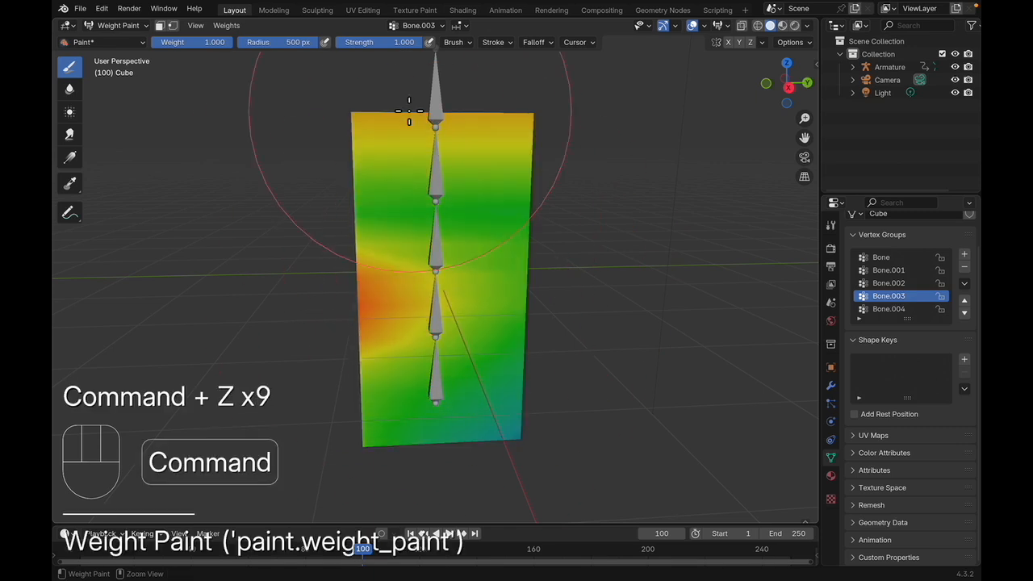
{"action": "key", "text": "super+z"}
{"action": "key", "text": "super+z"}
{"action": "key", "text": "super+z"}
{"action": "key", "text": "super+z"}
{"action": "key", "text": "super+z"}
{"action": "key", "text": "super+z"}
{"action": "key", "text": "super+z"}
{"action": "key", "text": "super+z"}
{"action": "key", "text": "super+z"}
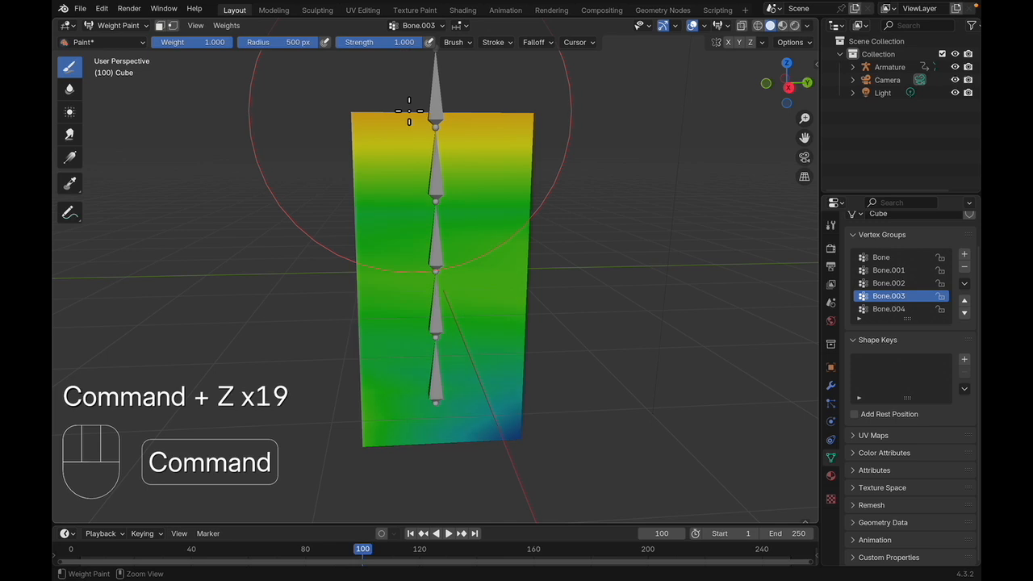
{"action": "key", "text": "super+z"}
{"action": "key", "text": "super+z"}
{"action": "key", "text": "super+z"}
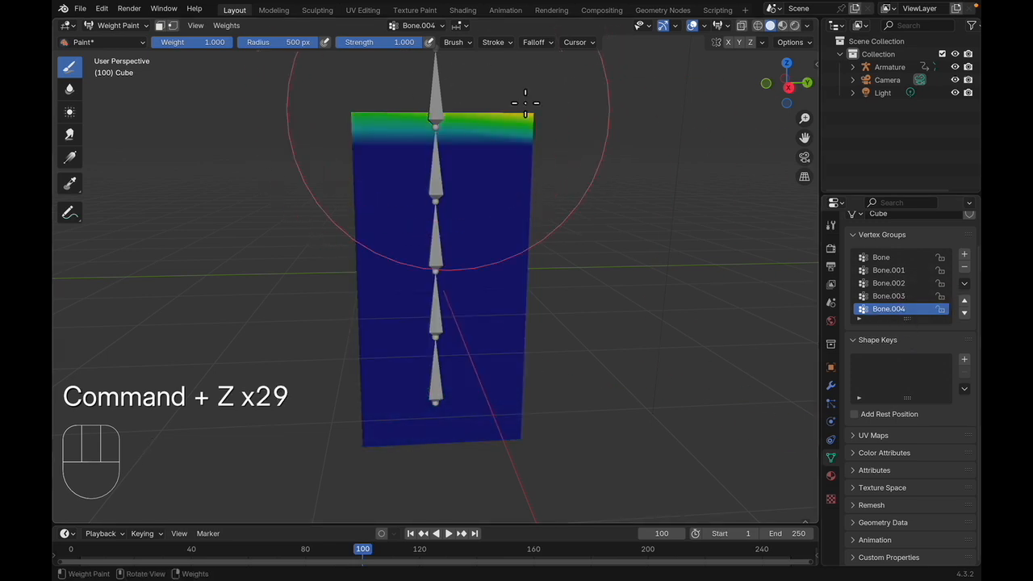
- Examine the box's weight distribution for the Bone.003, Bone.002, Bone.001 and Bone vertex groups
{"action": "left_click", "coordinate": [897, 297]}
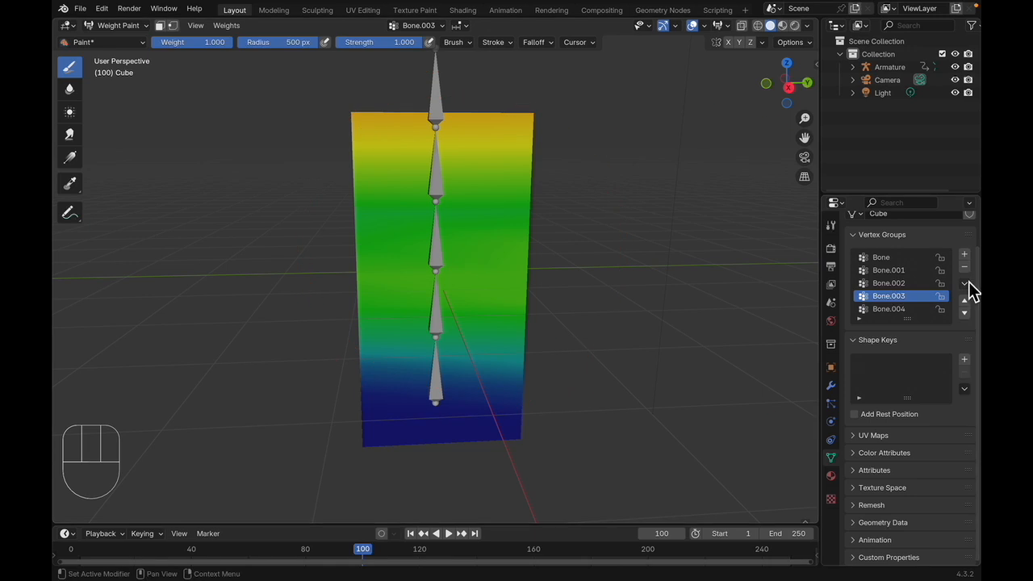
{"action": "left_click", "coordinate": [897, 283]}
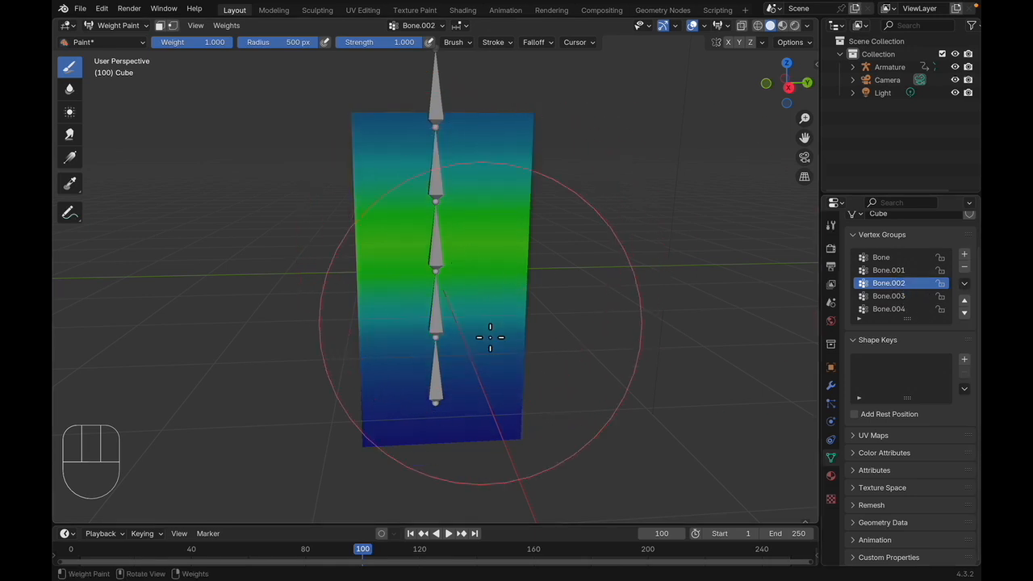
{"action": "left_click", "coordinate": [879, 271]}
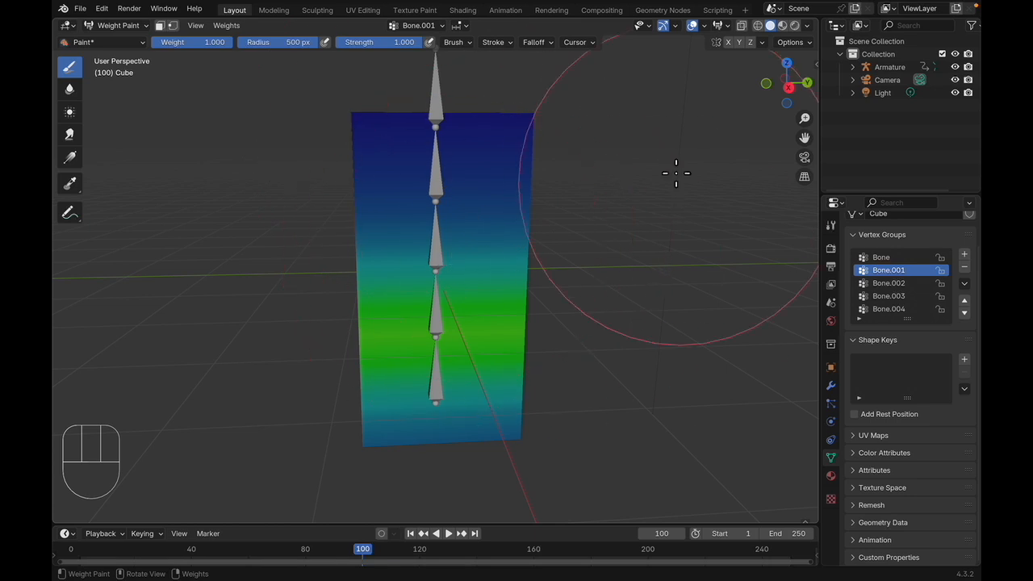
{"action": "left_click", "coordinate": [882, 258]}
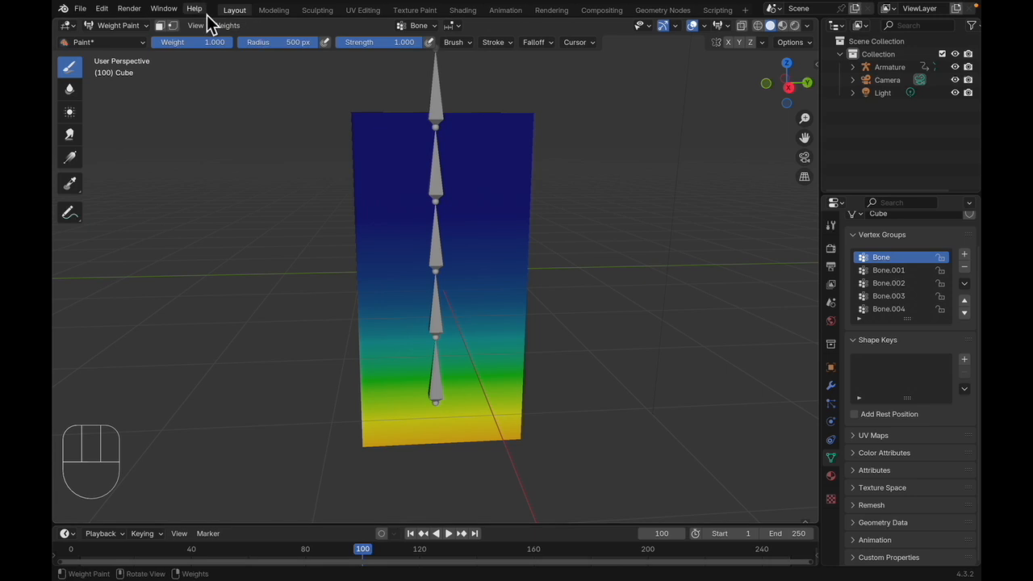
- Switch to the Modeling workspace, clear the selection, and examine the horizontal edge loops around the rigged box
{"action": "left_click", "coordinate": [273, 10]}
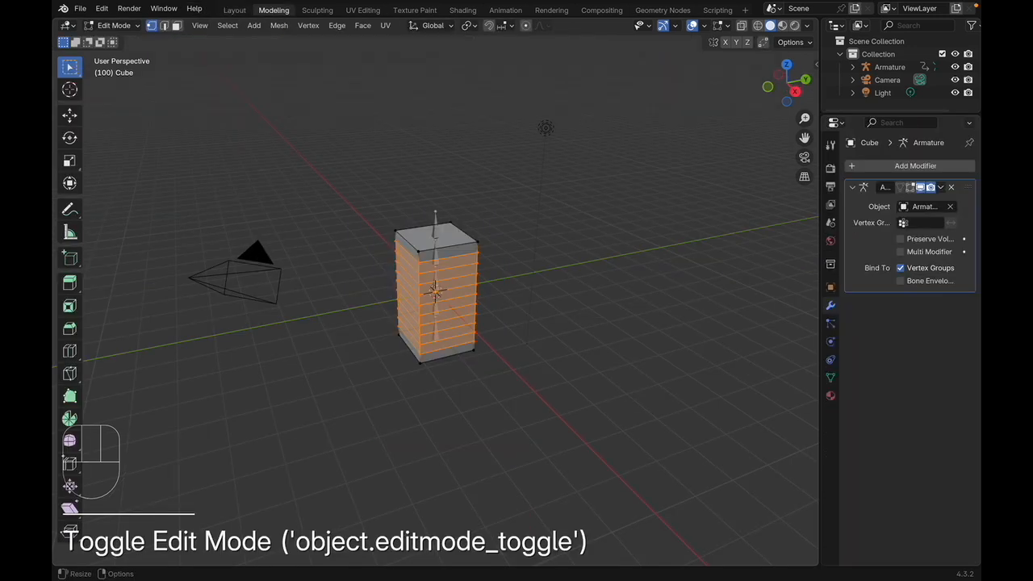
{"action": "scroll", "coordinate": [392, 402], "scroll_direction": "up", "scroll_amount": 4}
{"action": "left_click", "coordinate": [549, 429]}
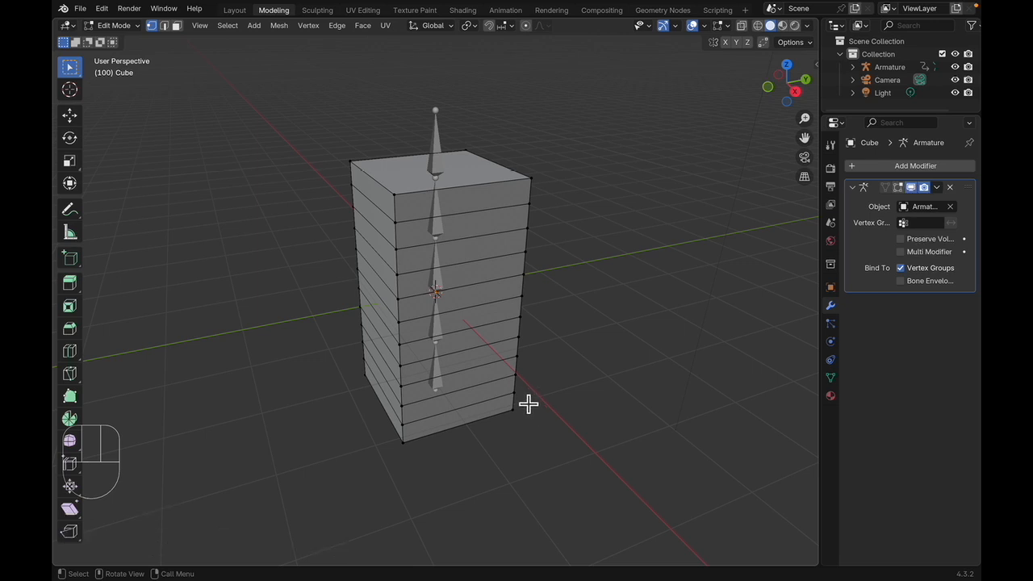
{"action": "middle_click_drag", "start_coordinate": [282, 395], "coordinate": [308, 372]}
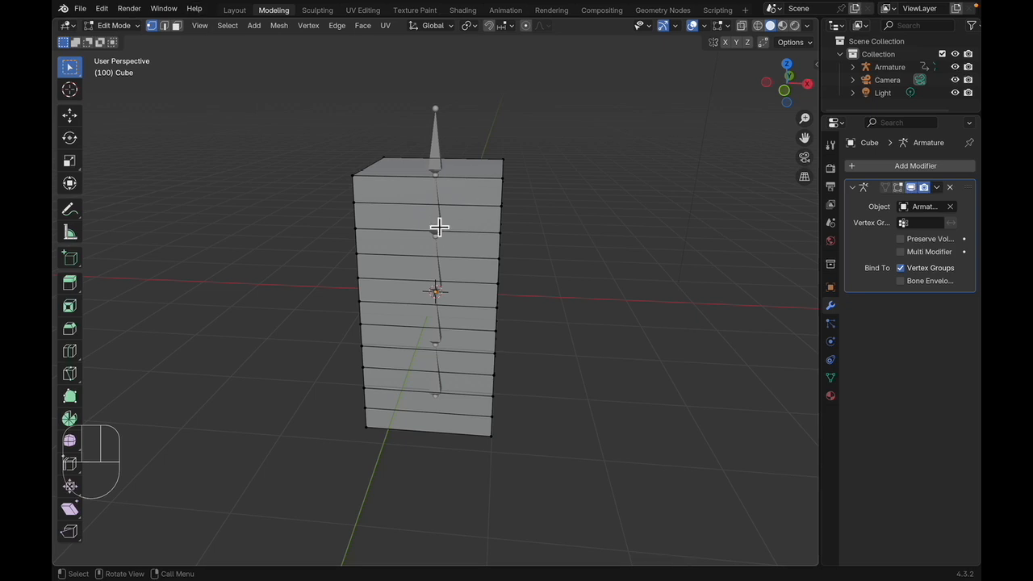
- Start a new General file without saving the current one, and delete the default cube
{"action": "key", "text": "ctrl+n"}
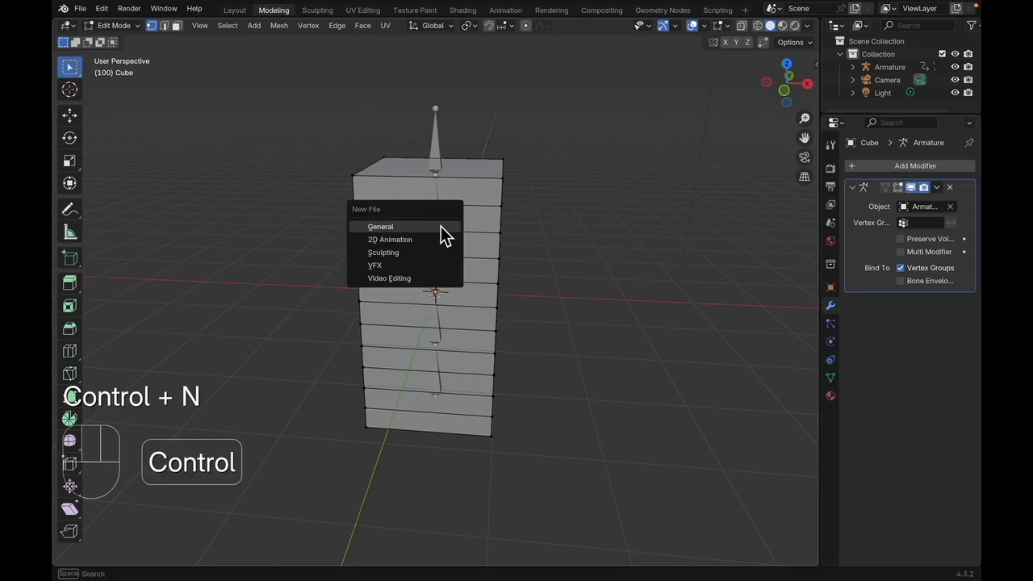
{"action": "left_click", "coordinate": [441, 233]}
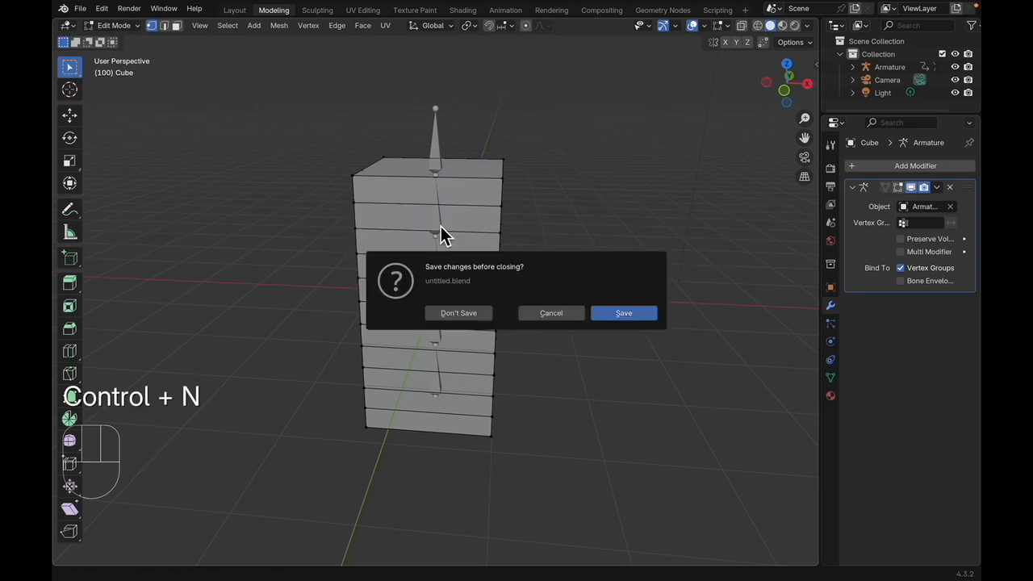
{"action": "left_click", "coordinate": [465, 315]}
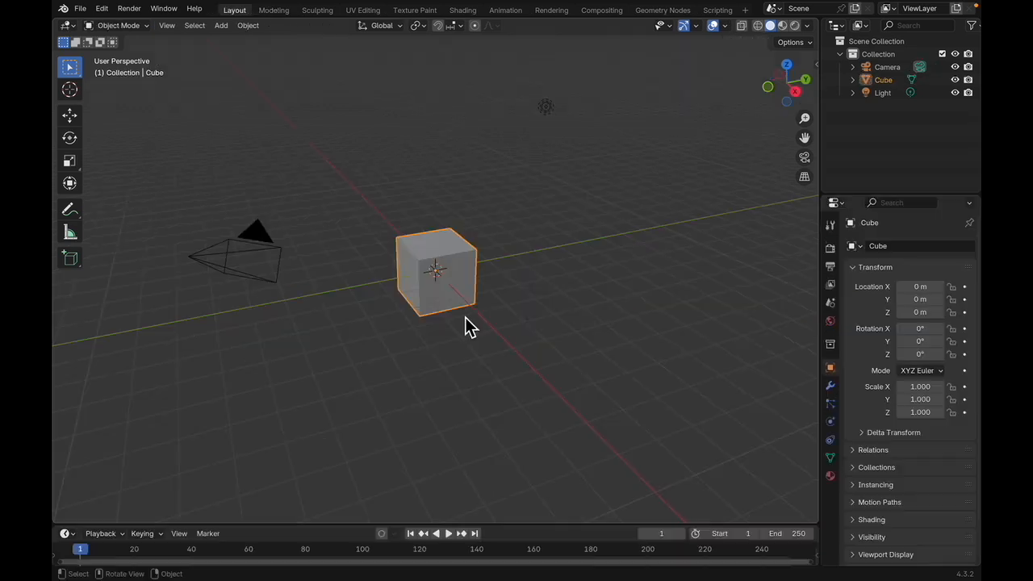
{"action": "scroll", "coordinate": [454, 269], "scroll_direction": "up", "scroll_amount": 3}
{"action": "key", "text": "x"}
{"action": "left_click", "coordinate": [437, 259]}
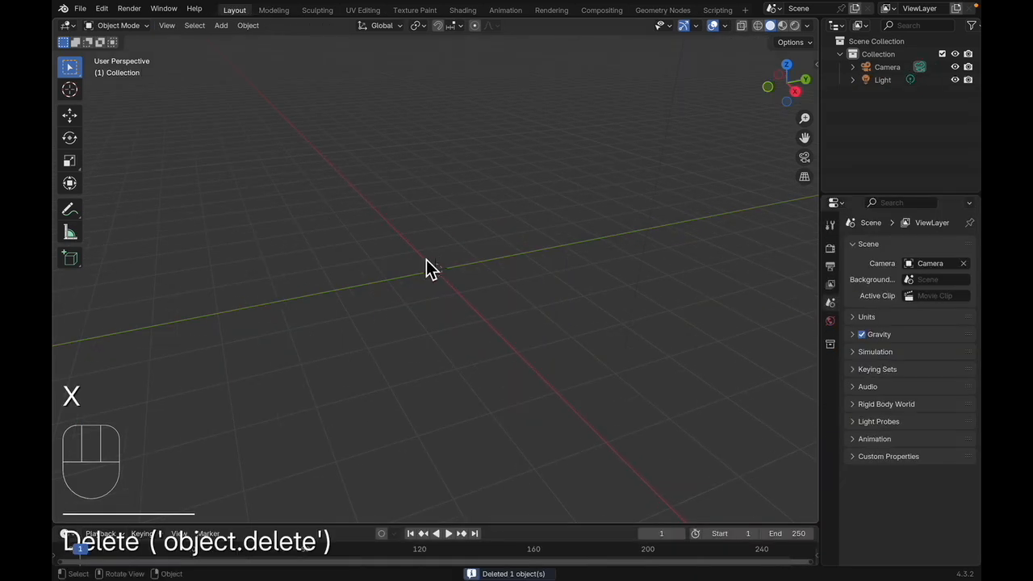
- Add an armature at the world origin and enter Edit Mode on its single bone
{"action": "key", "text": "shift+a"}
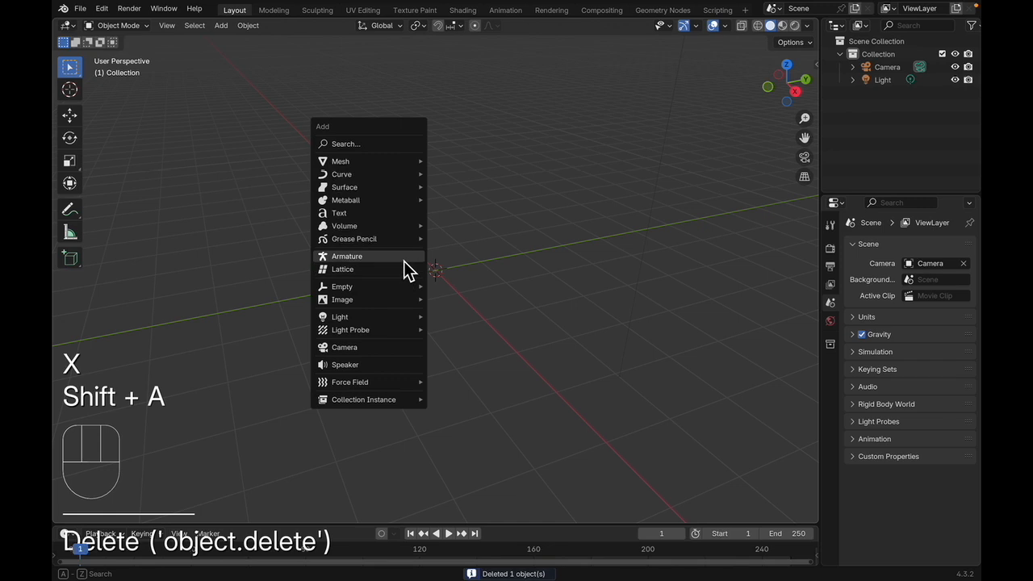
{"action": "left_click", "coordinate": [404, 260]}
{"action": "middle_click_drag", "start_coordinate": [487, 259], "coordinate": [424, 263]}
{"action": "scroll", "coordinate": [396, 260], "scroll_direction": "up", "scroll_amount": 4}
{"action": "middle_click_drag", "start_coordinate": [502, 268], "coordinate": [476, 166]}
{"action": "scroll", "coordinate": [473, 181], "scroll_direction": "down", "scroll_amount": 3}
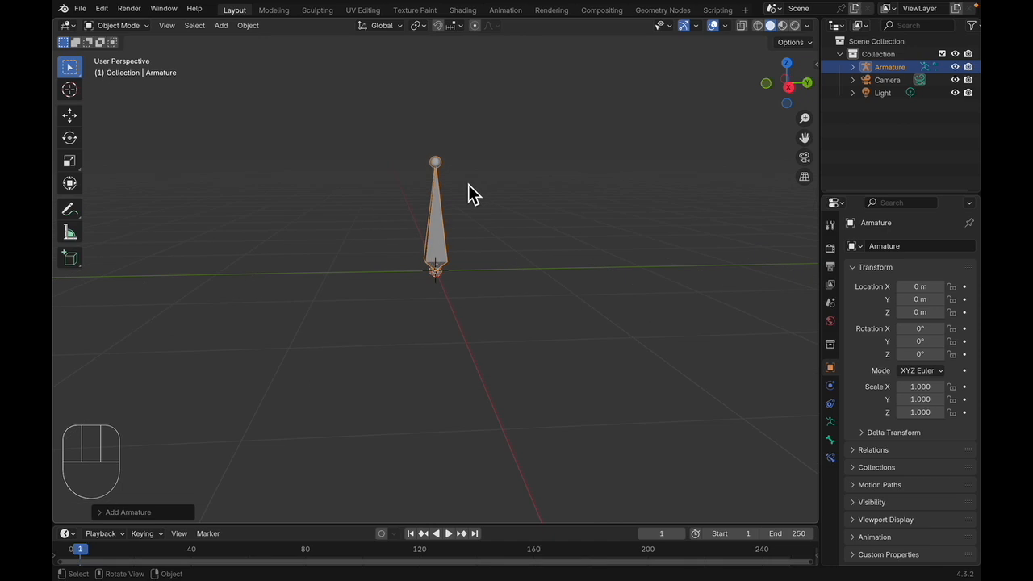
{"action": "key", "text": "Tab"}
{"action": "scroll", "coordinate": [438, 171], "scroll_direction": "down", "scroll_amount": 1}
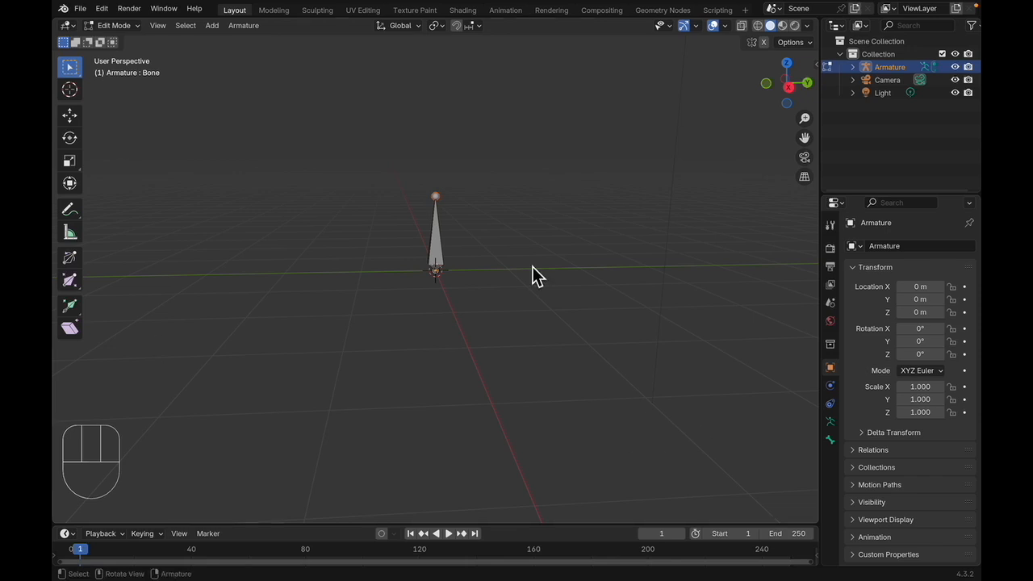
- Extrude a second bone about 1 m upward from the tip of the first bone
{"action": "left_click", "coordinate": [449, 197]}
{"action": "key", "text": "e"}
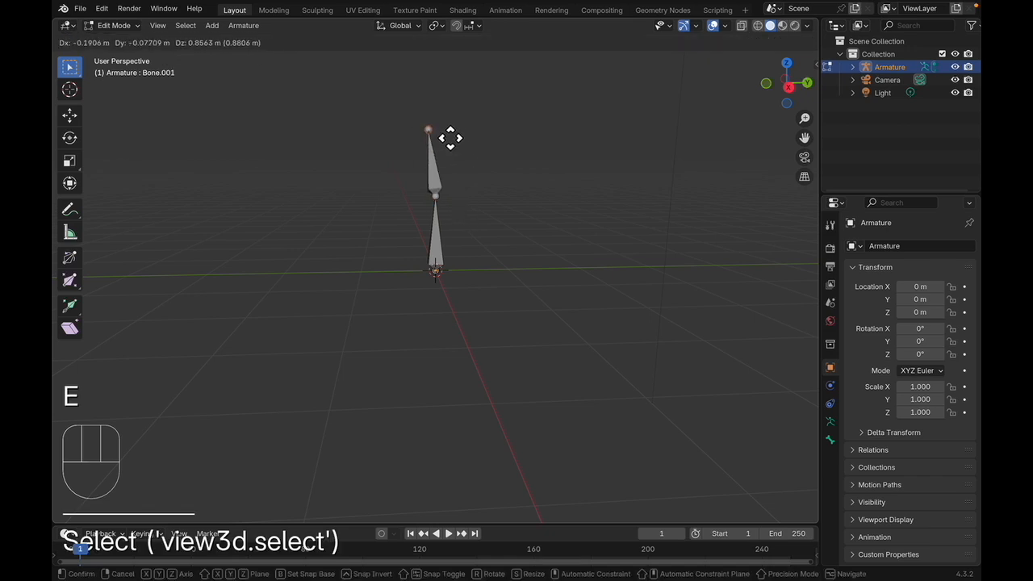
{"action": "left_click", "coordinate": [458, 133]}
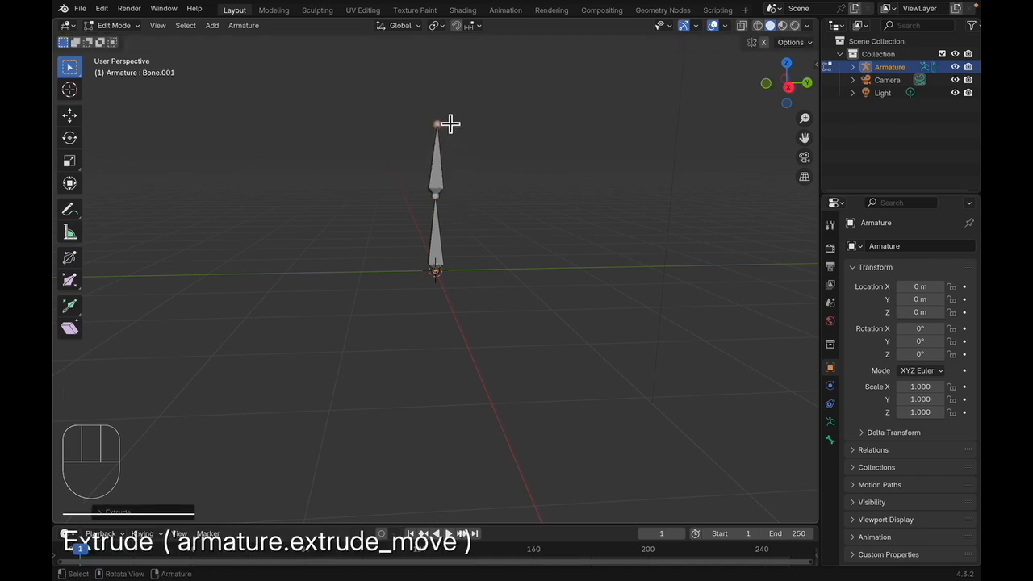
- Extrude two horizontal bones about 1 m long from the top of the vertical chain, one along +Y and one along -Y
{"action": "key", "text": "e"}
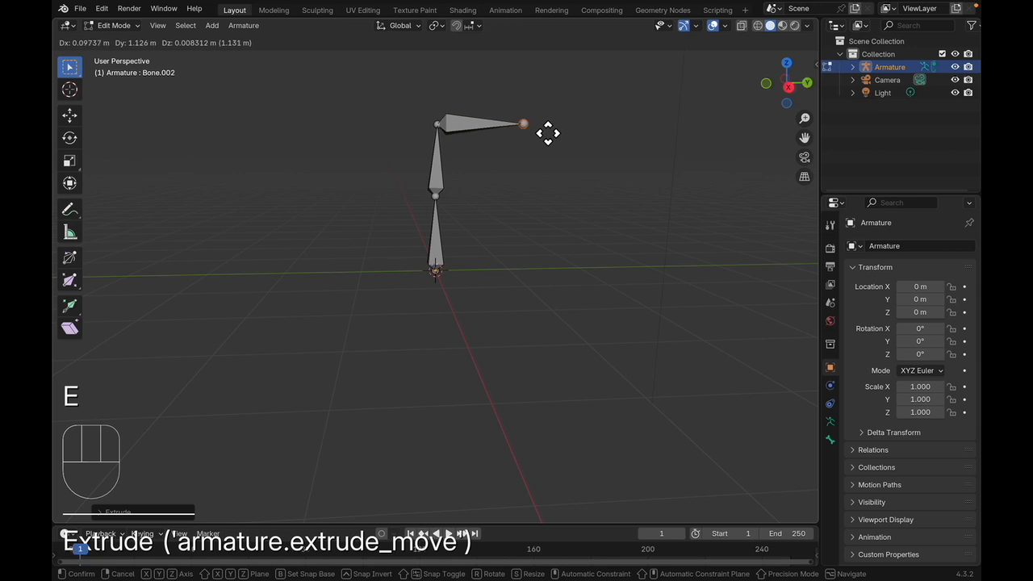
{"action": "left_click", "coordinate": [541, 131]}
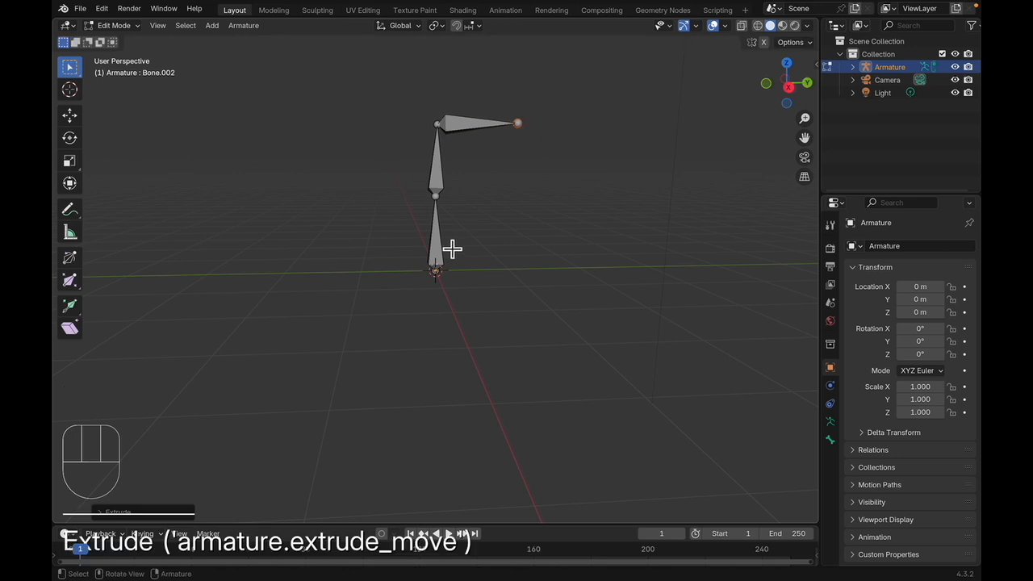
{"action": "left_click", "coordinate": [443, 134]}
{"action": "key", "text": "e"}
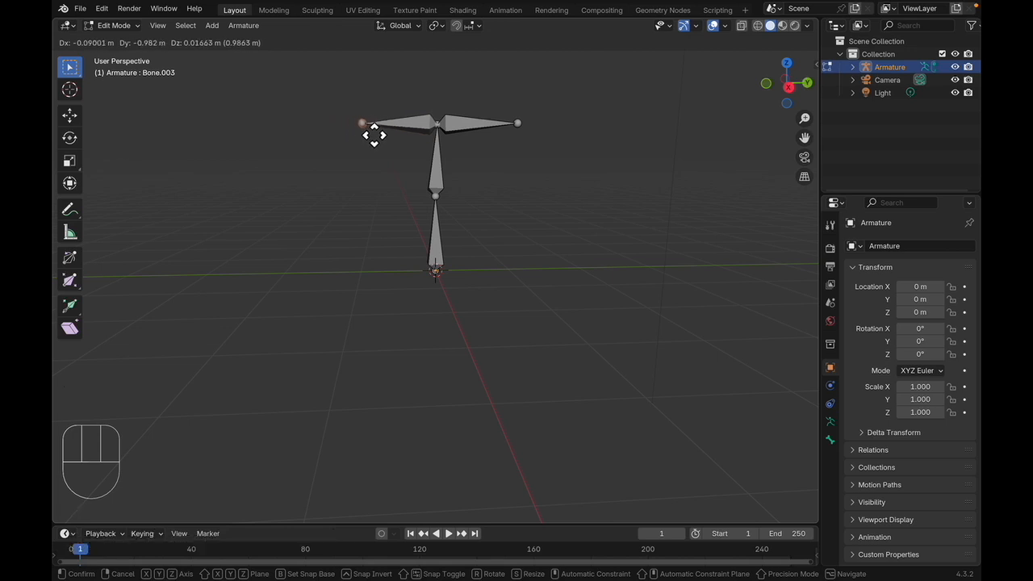
{"action": "left_click", "coordinate": [364, 130]}
- Extrude a three-bone leg from the -Y horizontal bone's tip: about 1.4 m and 1.1 m sloping downward and outward, plus a 0.5 m foot
{"action": "key", "text": "e"}
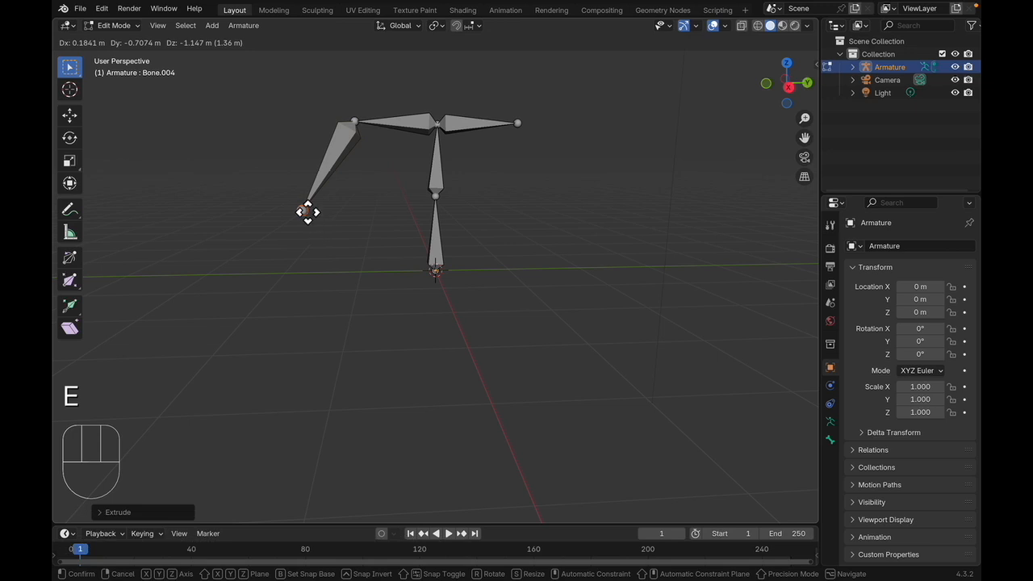
{"action": "left_click", "coordinate": [322, 222]}
{"action": "key", "text": "e"}
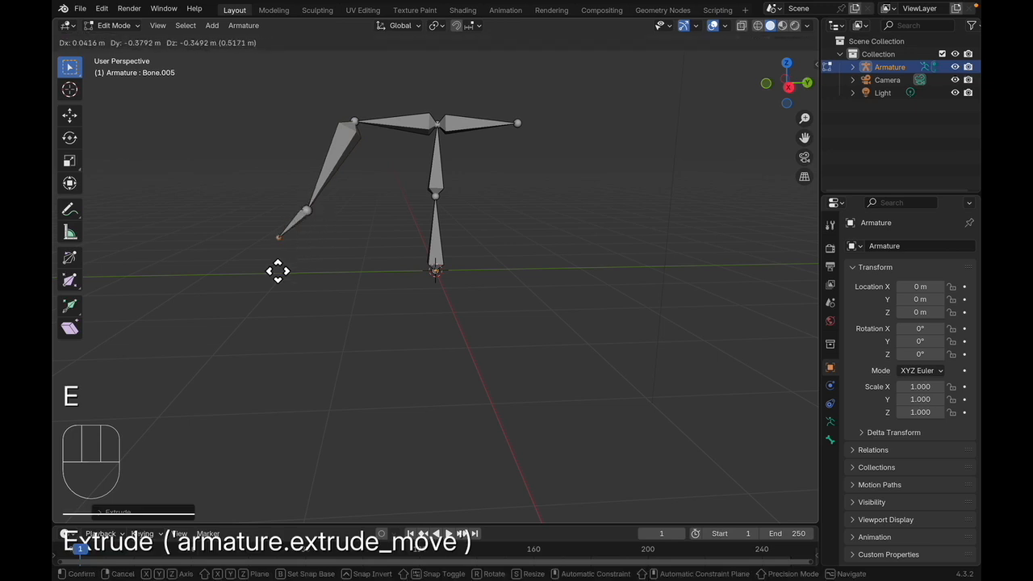
{"action": "key", "text": "e"}
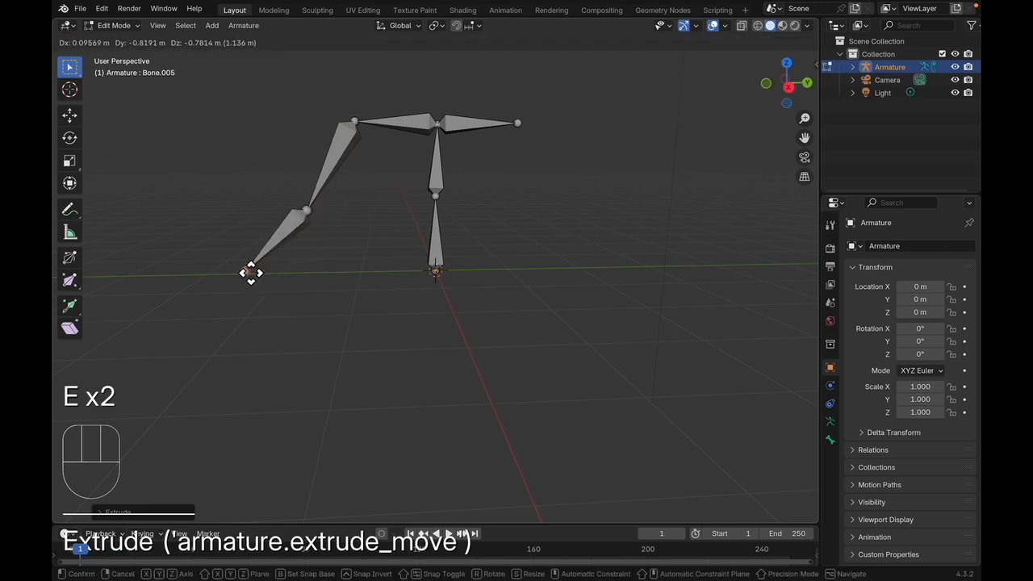
{"action": "left_click", "coordinate": [251, 273]}
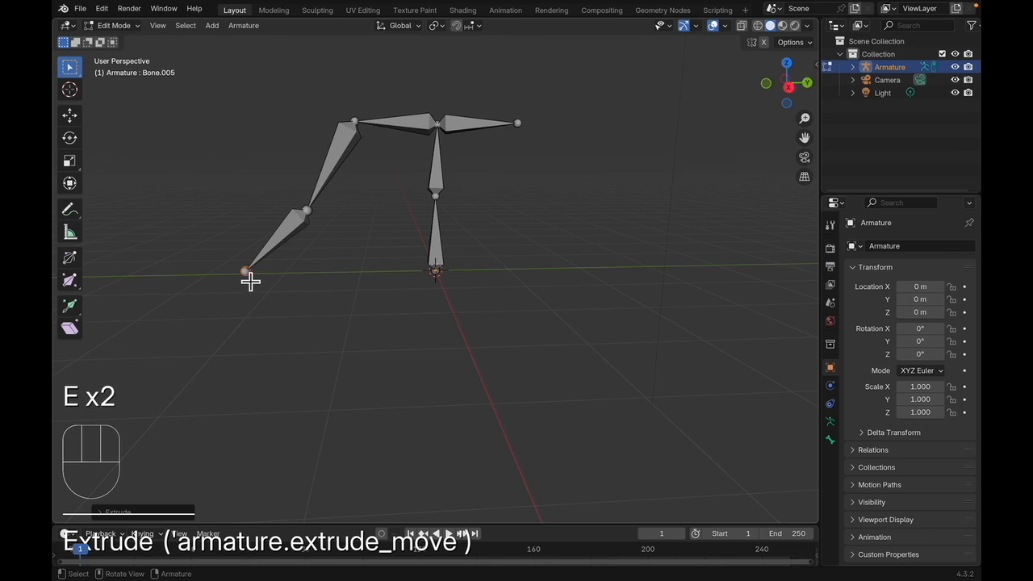
{"action": "key", "text": "e"}
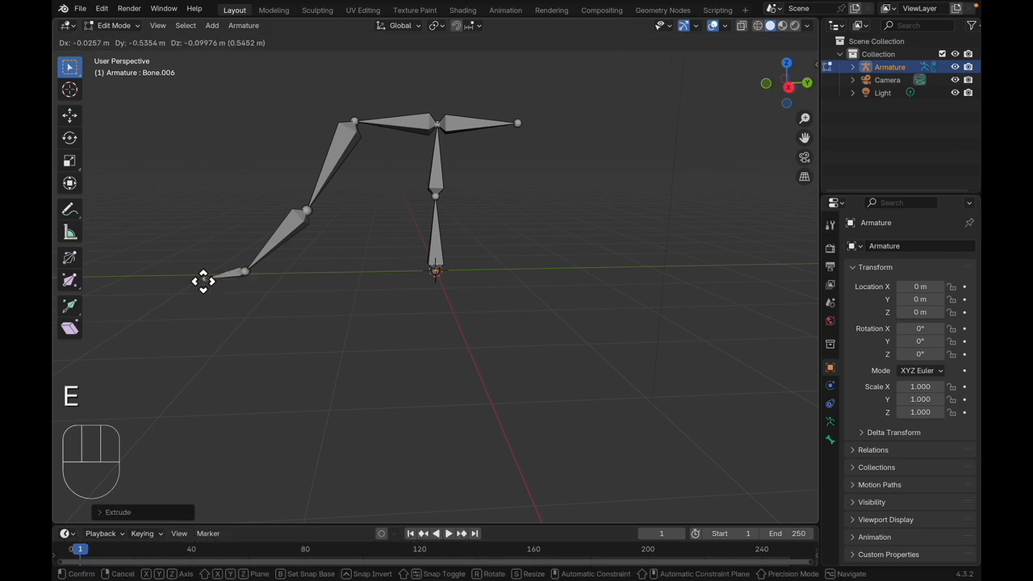
{"action": "left_click", "coordinate": [202, 281]}
- Extrude a three-bone leg from the +Y horizontal bone's tip: about 1.2 m and 1 m sloping downward and outward, plus a 0.5 m foot
{"action": "left_click", "coordinate": [525, 133]}
{"action": "key", "text": "e"}
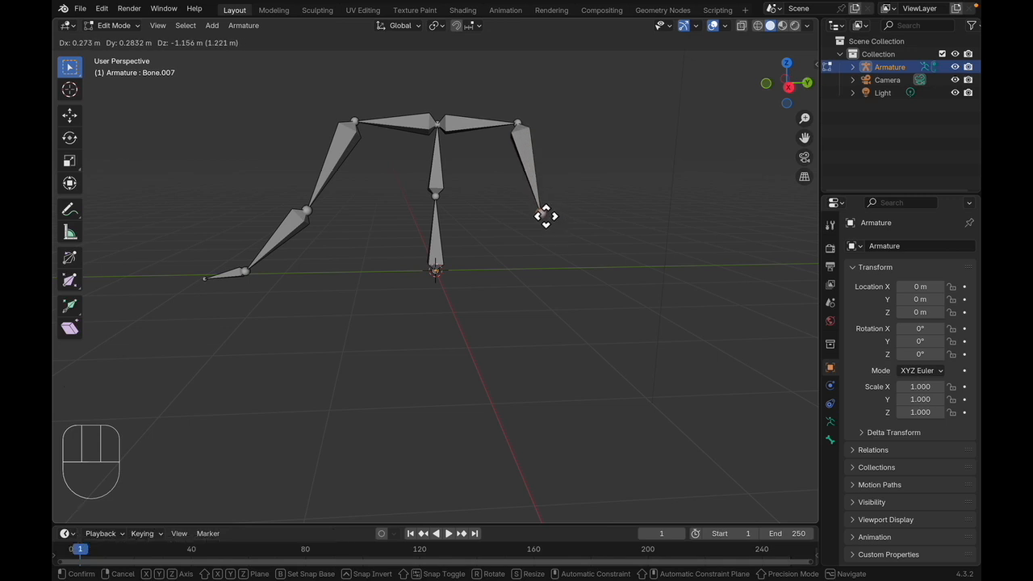
{"action": "left_click", "coordinate": [557, 228]}
{"action": "key", "text": "e"}
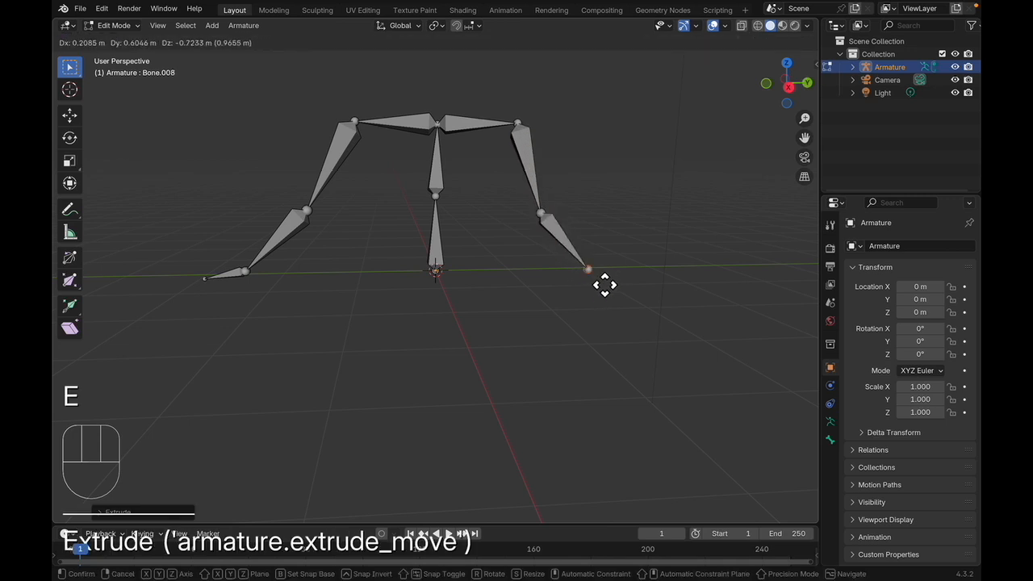
{"action": "left_click", "coordinate": [603, 282]}
{"action": "key", "text": "e"}
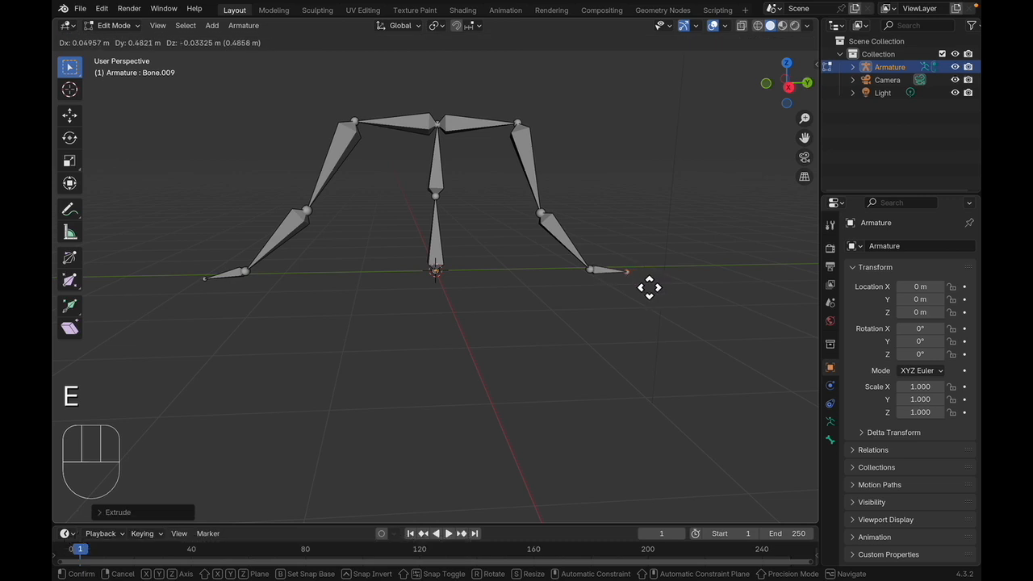
{"action": "left_click", "coordinate": [637, 277]}
{"action": "middle_click_drag", "start_coordinate": [390, 281], "coordinate": [505, 258]}
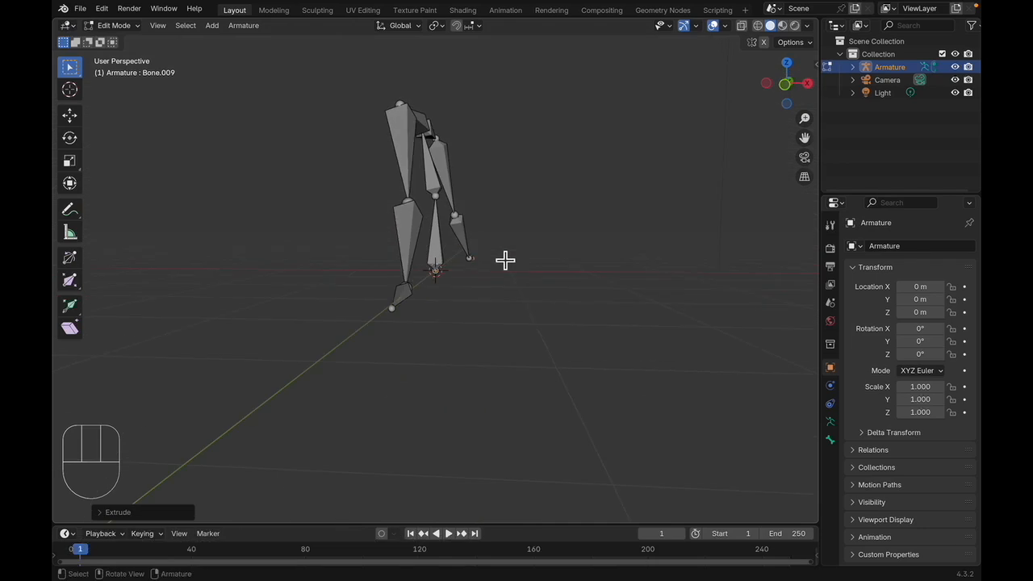
{"action": "middle_click_drag", "start_coordinate": [390, 344], "coordinate": [337, 331]}
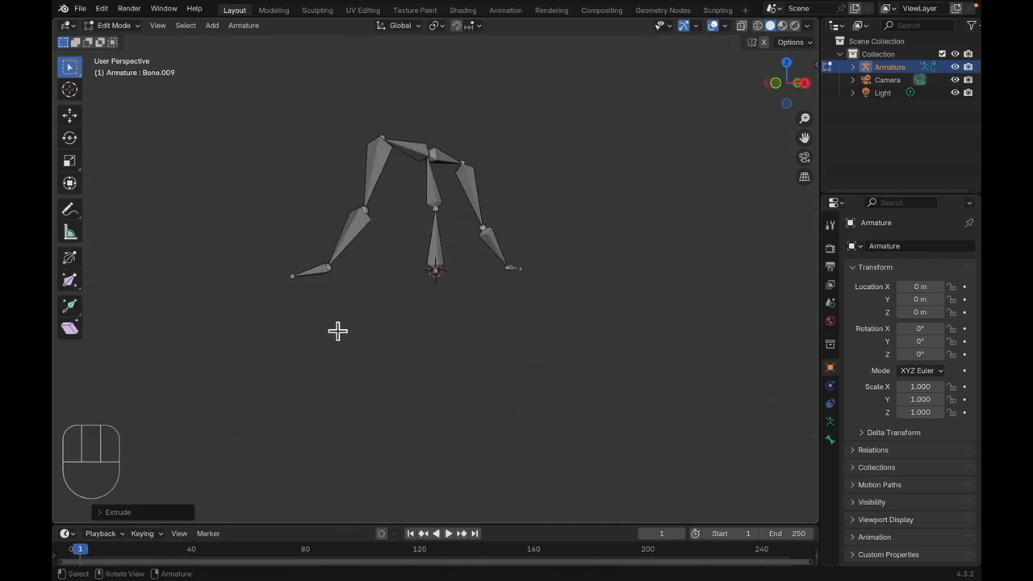
{"action": "middle_click_drag", "start_coordinate": [254, 295], "coordinate": [278, 312]}
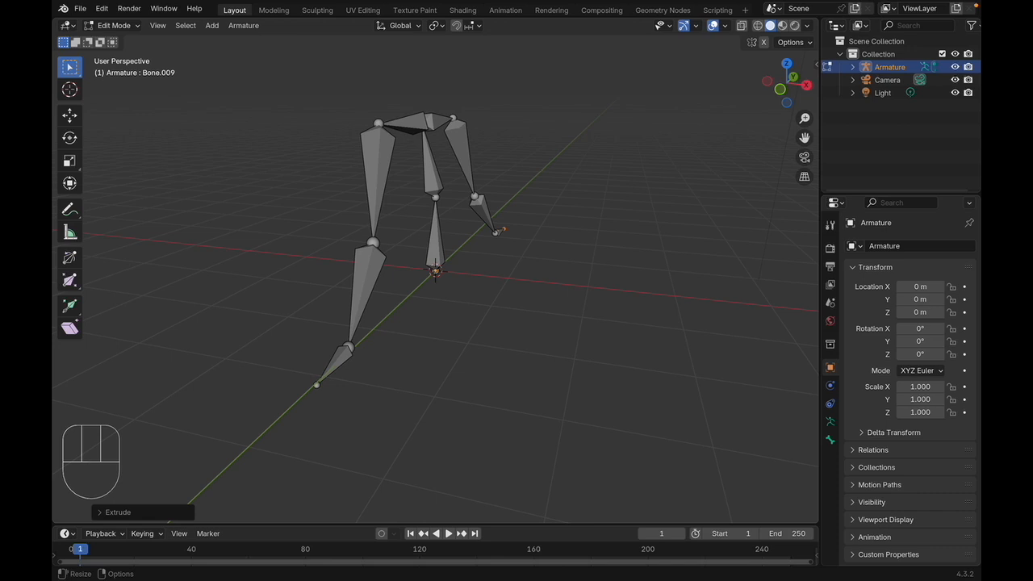
{"action": "left_click", "coordinate": [319, 395]}
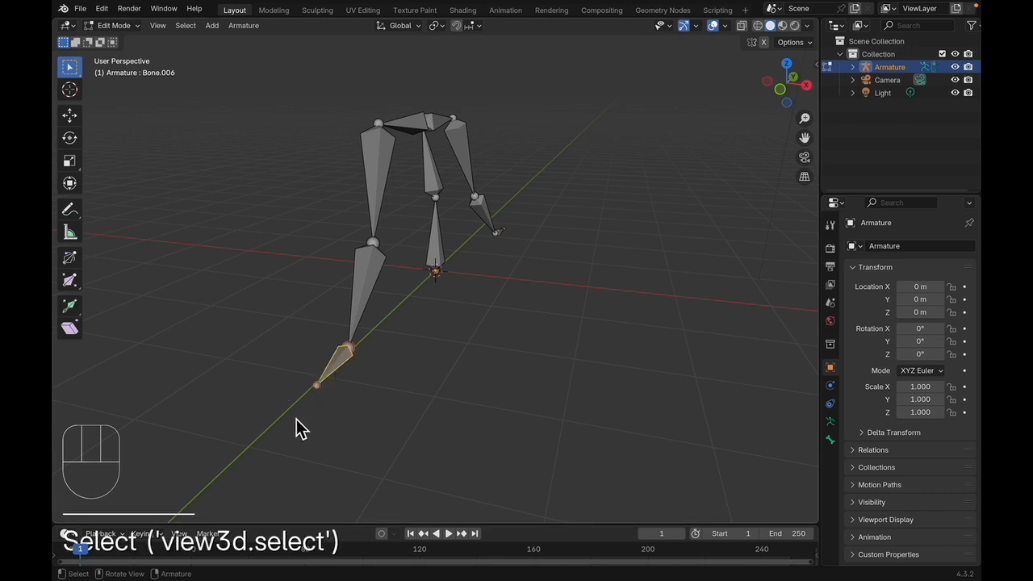
{"action": "key", "text": "e"}
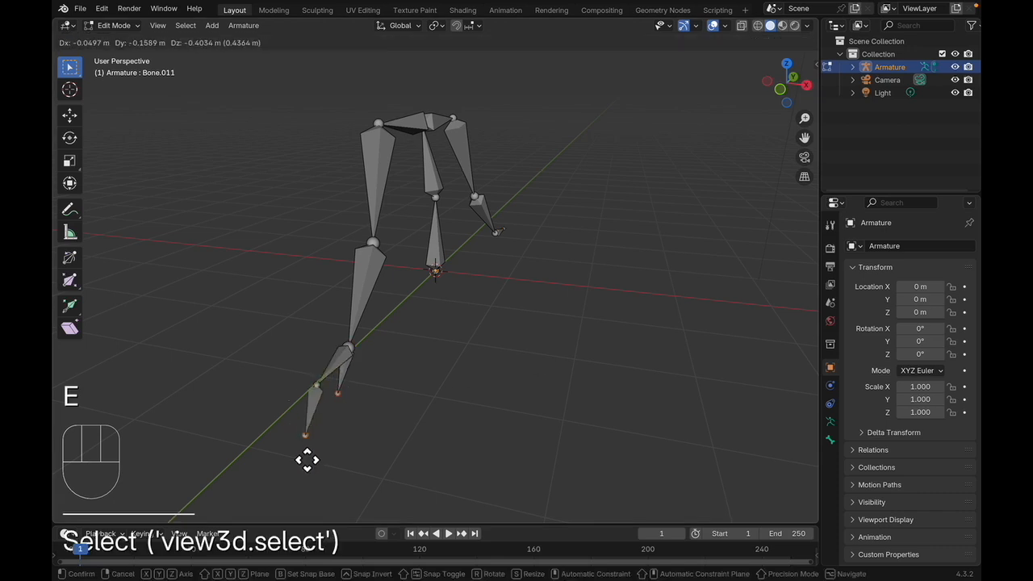
{"action": "key", "text": "Escape"}
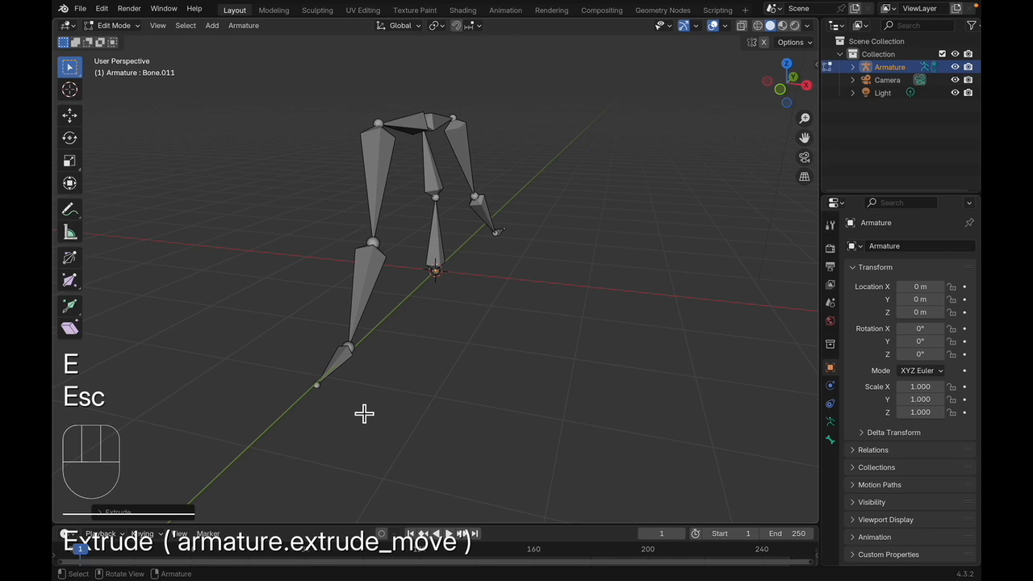
- Extrude a bone about 0.4 m downward from the tip of the -Y leg's foot bone
{"action": "left_click", "coordinate": [324, 392]}
{"action": "key", "text": "e"}
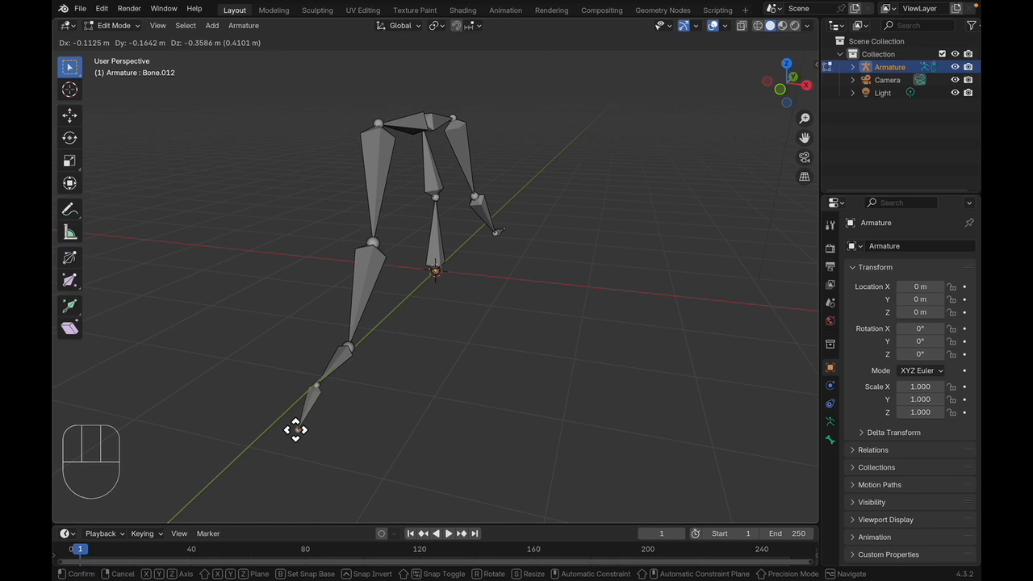
{"action": "left_click", "coordinate": [294, 428]}
{"action": "middle_click_drag", "start_coordinate": [247, 409], "coordinate": [273, 376]}
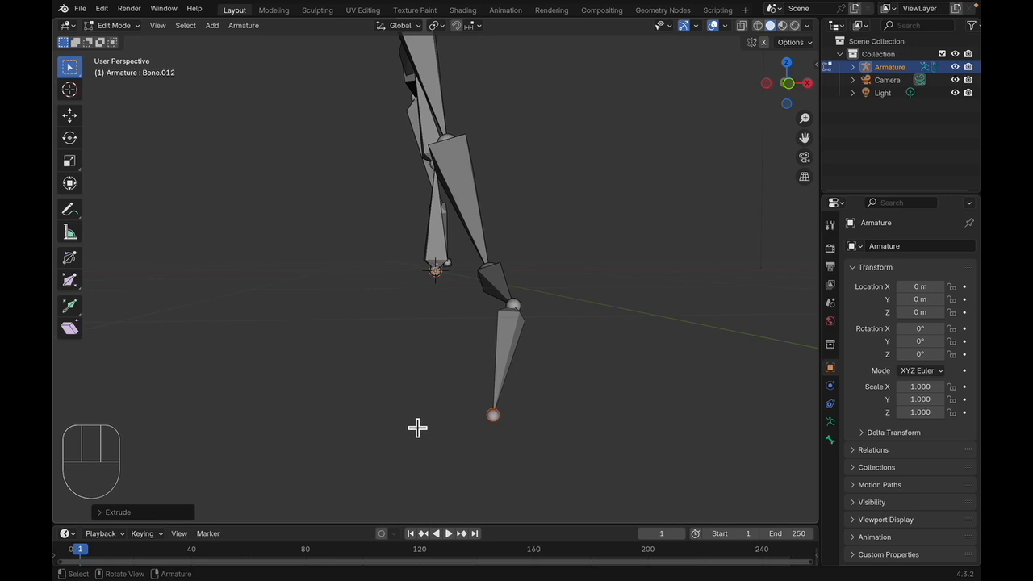
- Try to clear the parent of the downward bone at the tip of the -Y leg's foot
{"action": "left_click", "coordinate": [504, 358]}
{"action": "middle_click_drag", "start_coordinate": [387, 334], "coordinate": [331, 336]}
{"action": "right_click", "coordinate": [199, 345]}
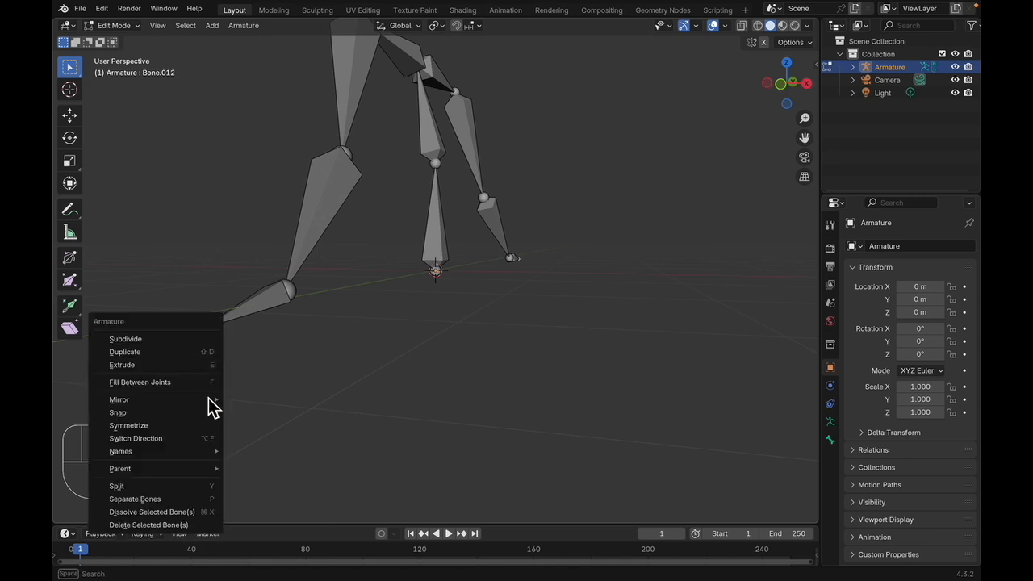
{"action": "mouse_move", "coordinate": [216, 473]}
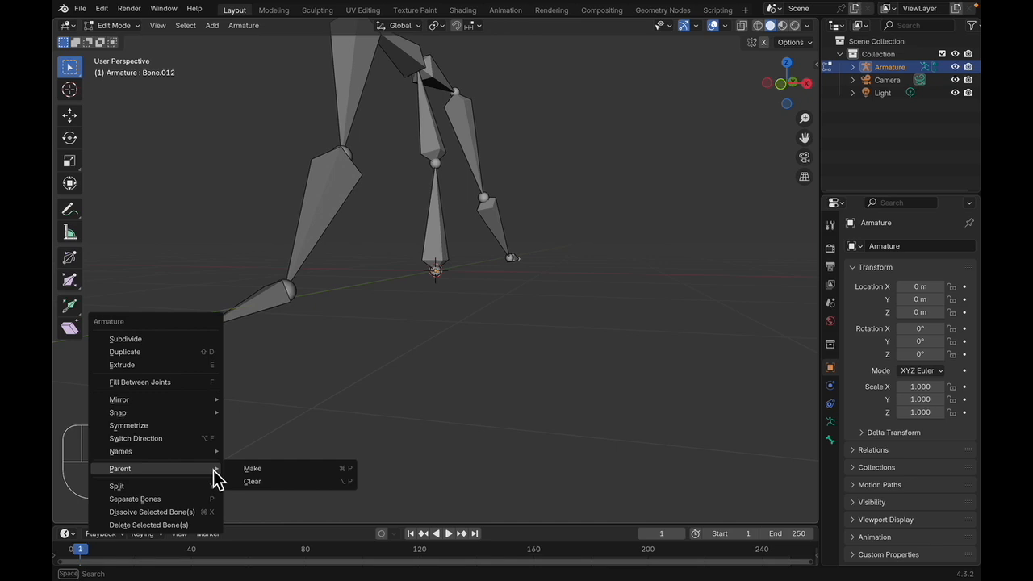
{"action": "left_click", "coordinate": [279, 485]}
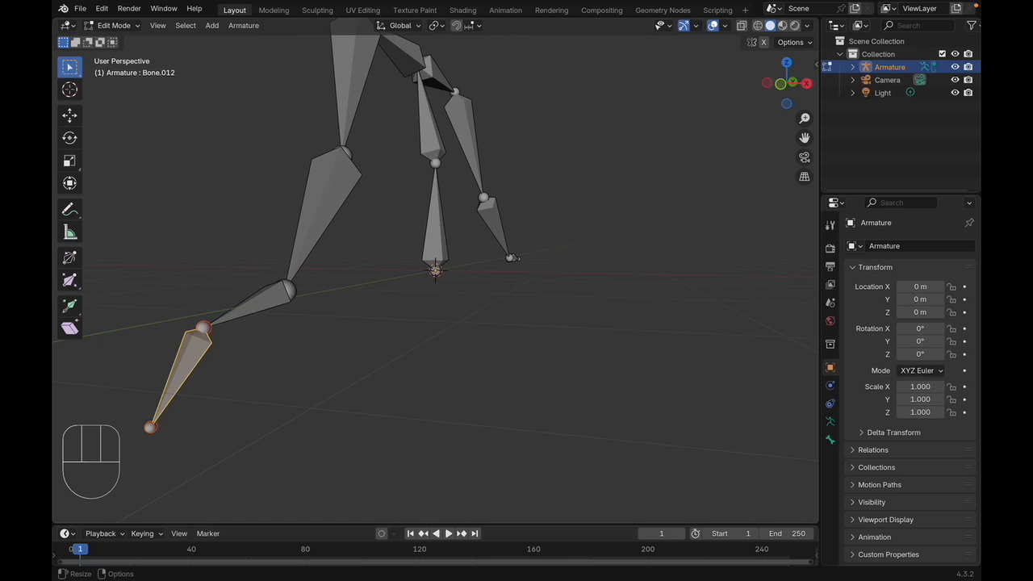
- Split the downward bone from the -Y leg's foot bone and move it about 0.13 m away
{"action": "right_click", "coordinate": [175, 327]}
{"action": "left_click", "coordinate": [251, 348]}
{"action": "right_click", "coordinate": [177, 332]}
{"action": "left_click", "coordinate": [204, 342]}
{"action": "right_click", "coordinate": [203, 346]}
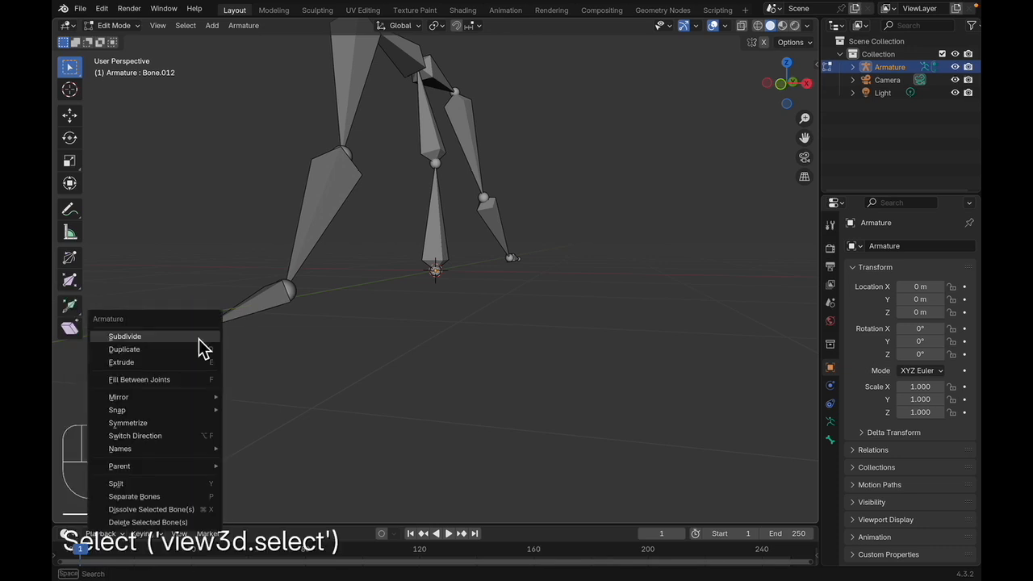
{"action": "left_click", "coordinate": [181, 485]}
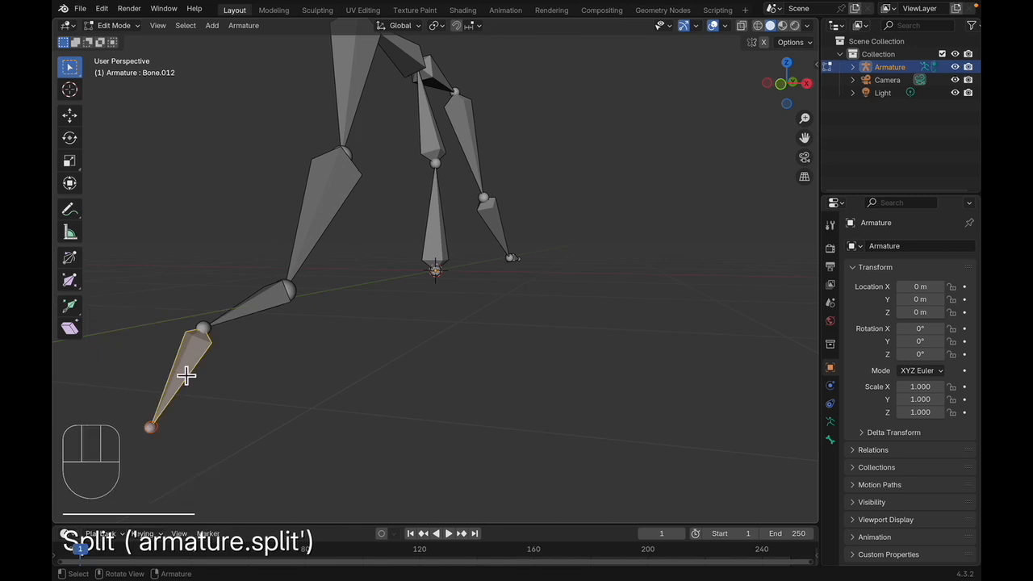
{"action": "key", "text": "g"}
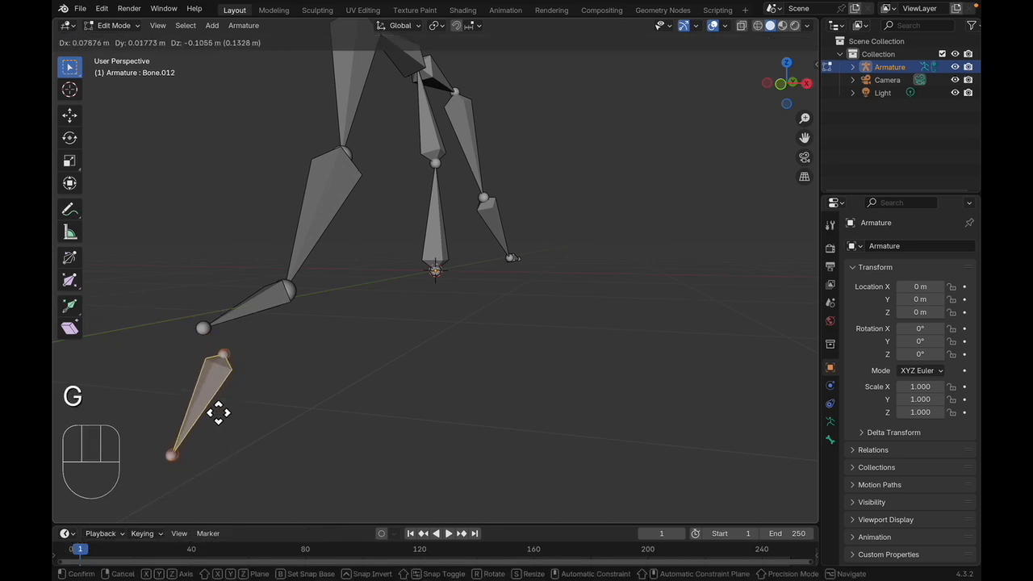
{"action": "left_click", "coordinate": [217, 413]}
{"action": "middle_click_drag", "start_coordinate": [264, 413], "coordinate": [222, 355]}
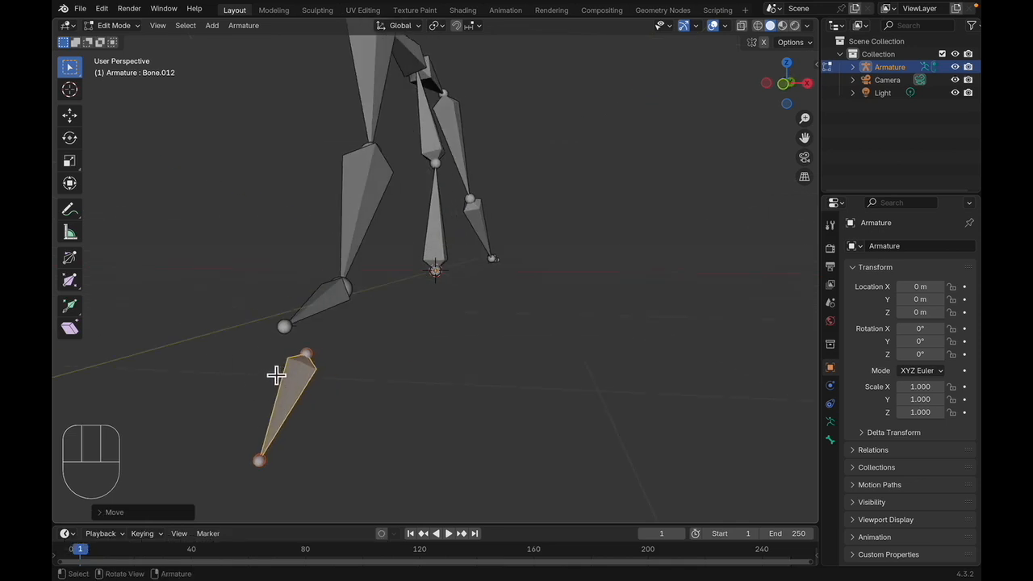
- Add the -Y leg's foot bone to the selection, and undo this selection and the split bone's move
{"action": "left_click", "coordinate": [307, 323], "text": "shift"}
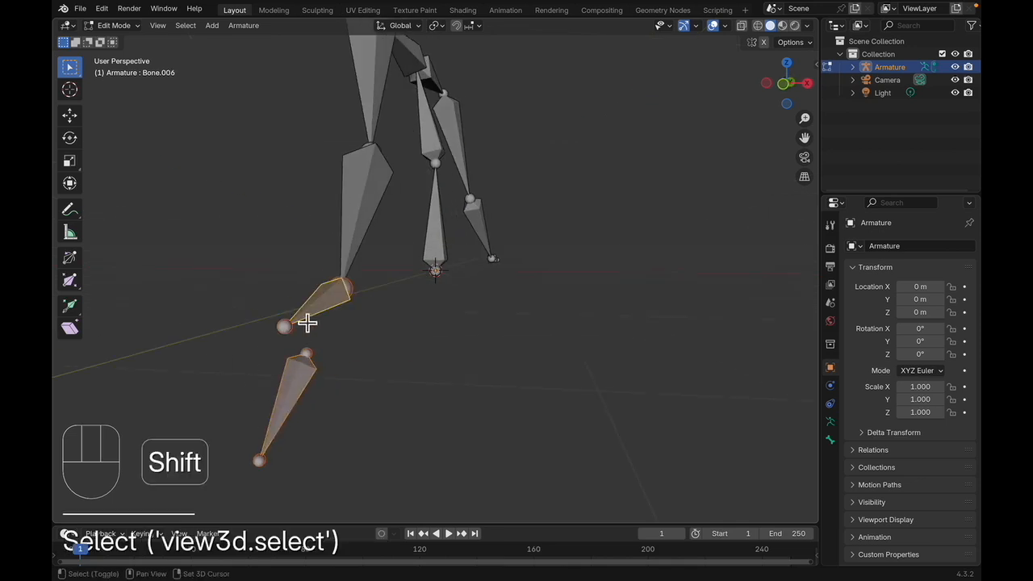
{"action": "right_click", "coordinate": [300, 379]}
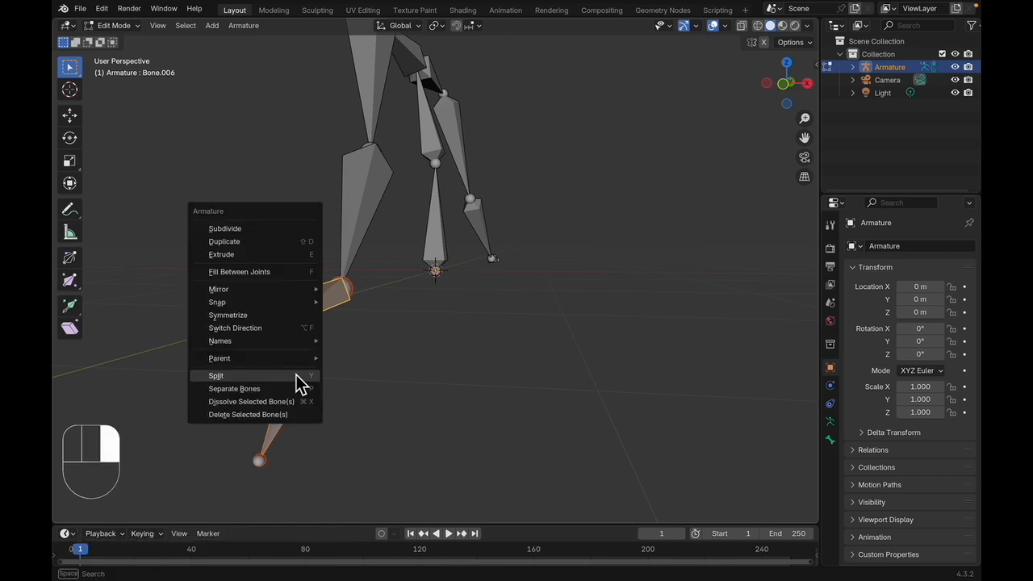
{"action": "left_click", "coordinate": [300, 379]}
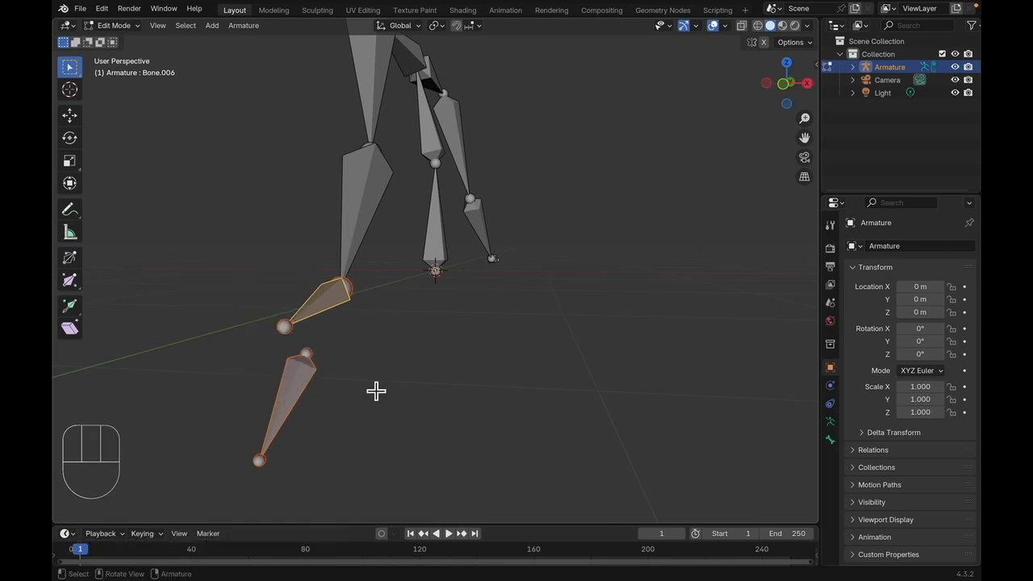
{"action": "left_click", "coordinate": [339, 392]}
{"action": "key", "text": "super+z"}
{"action": "key", "text": "super+z"}
{"action": "key", "text": "super+z"}
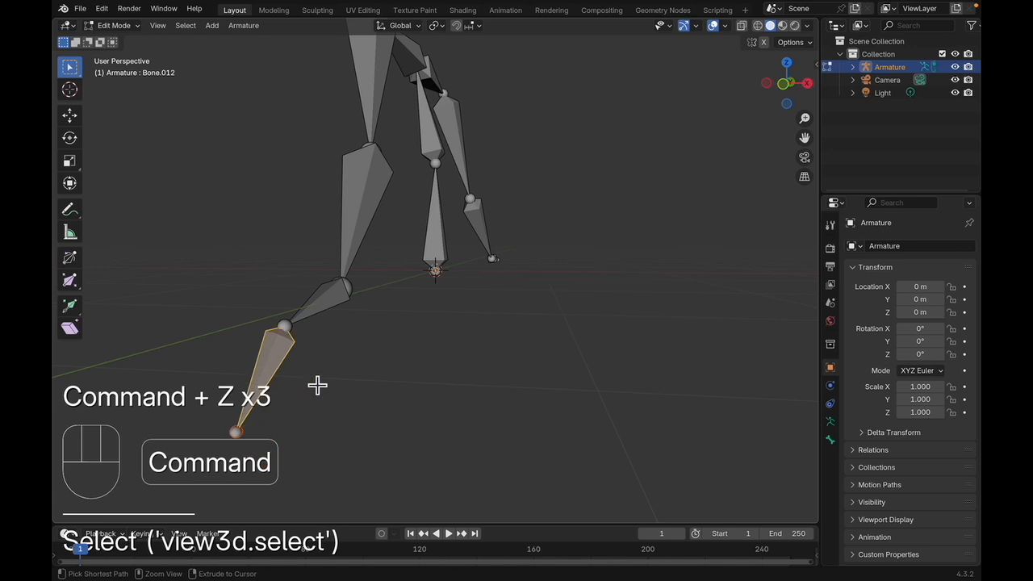
- Separate the downward bone at the -Y foot's tip into its own armature object
{"action": "right_click", "coordinate": [280, 372]}
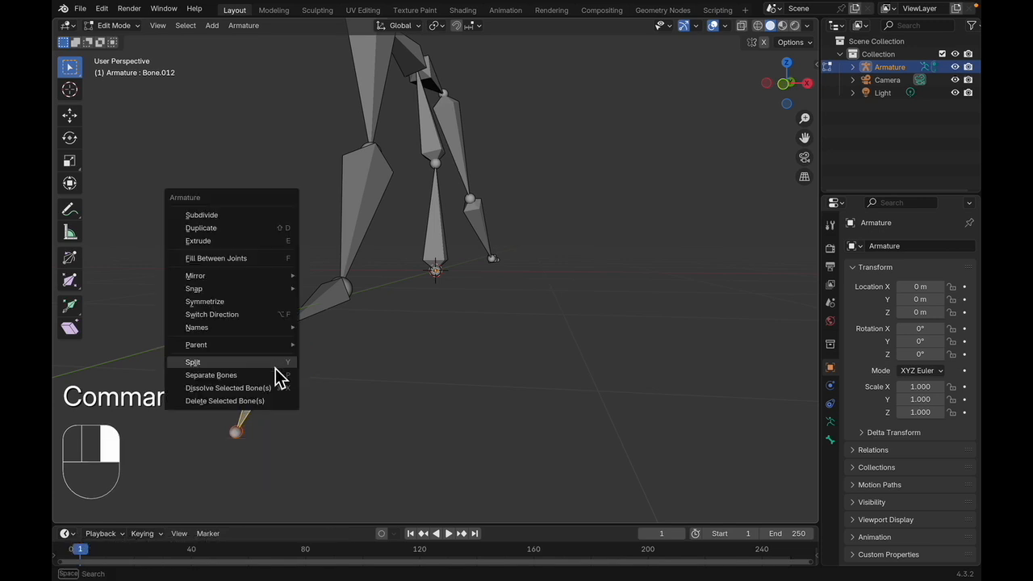
{"action": "left_click", "coordinate": [276, 374]}
{"action": "key", "text": "g"}
{"action": "left_click", "coordinate": [279, 364]}
{"action": "left_click", "coordinate": [328, 378]}
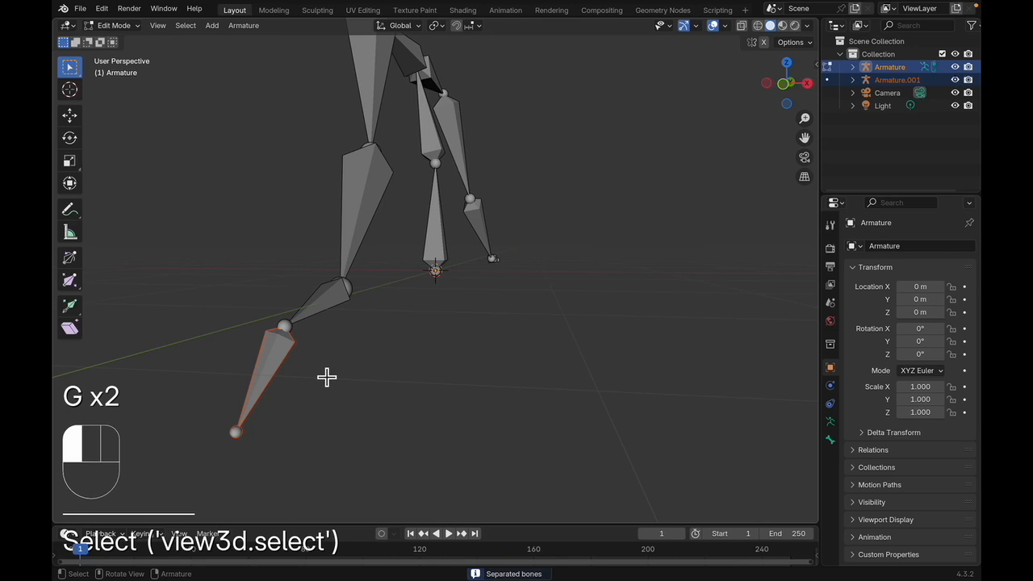
{"action": "key", "text": "Escape"}
{"action": "left_click", "coordinate": [338, 379]}
{"action": "left_click", "coordinate": [328, 300]}
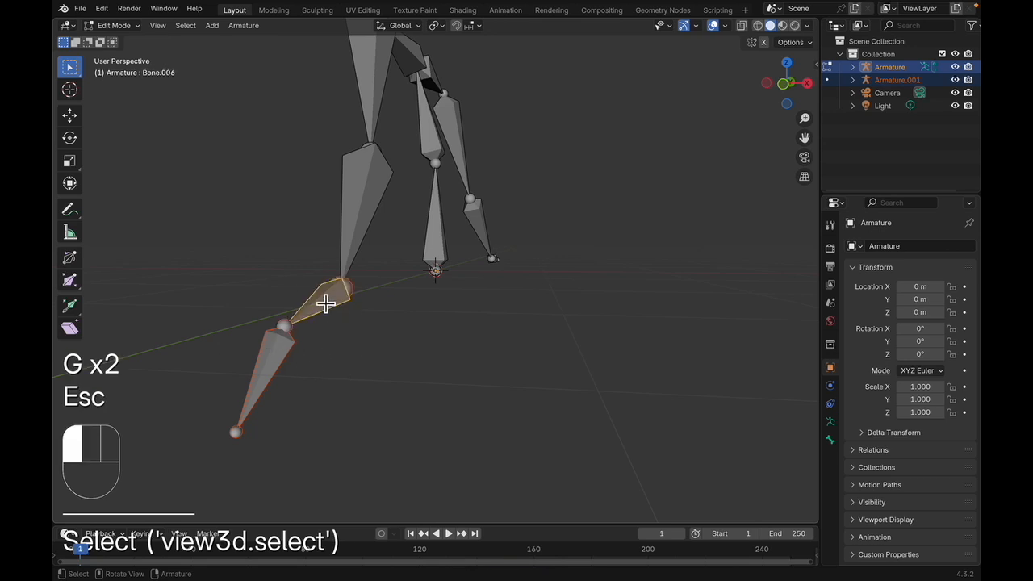
- Undo the latest bone selection changes in the main armature
{"action": "left_click", "coordinate": [272, 351]}
{"action": "key", "text": "Escape"}
{"action": "key", "text": "Escape"}
{"action": "key", "text": "super+z"}
{"action": "key", "text": "super+z"}
{"action": "key", "text": "super+z"}
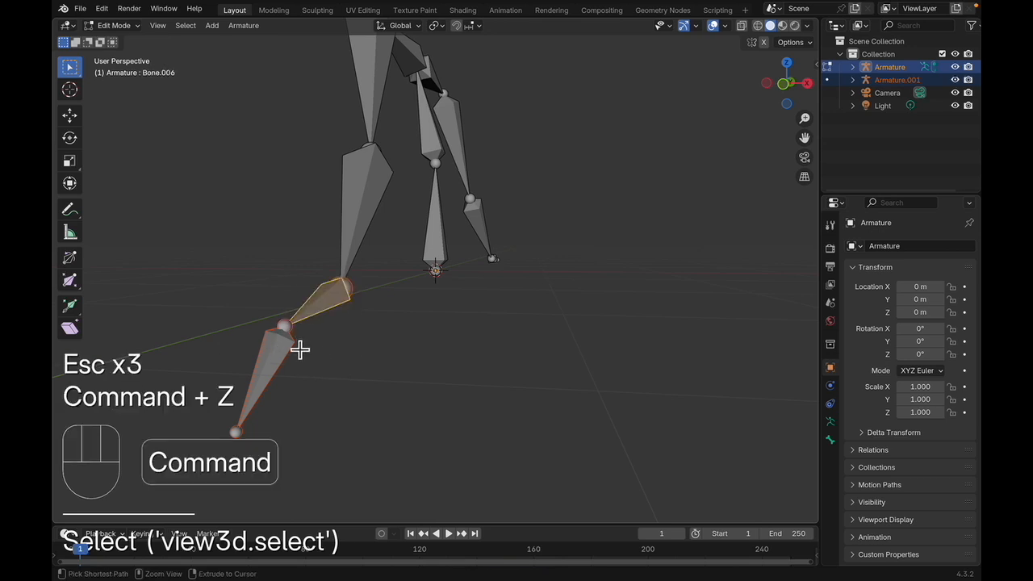
{"action": "key", "text": "super+z"}
{"action": "key", "text": "super+z"}
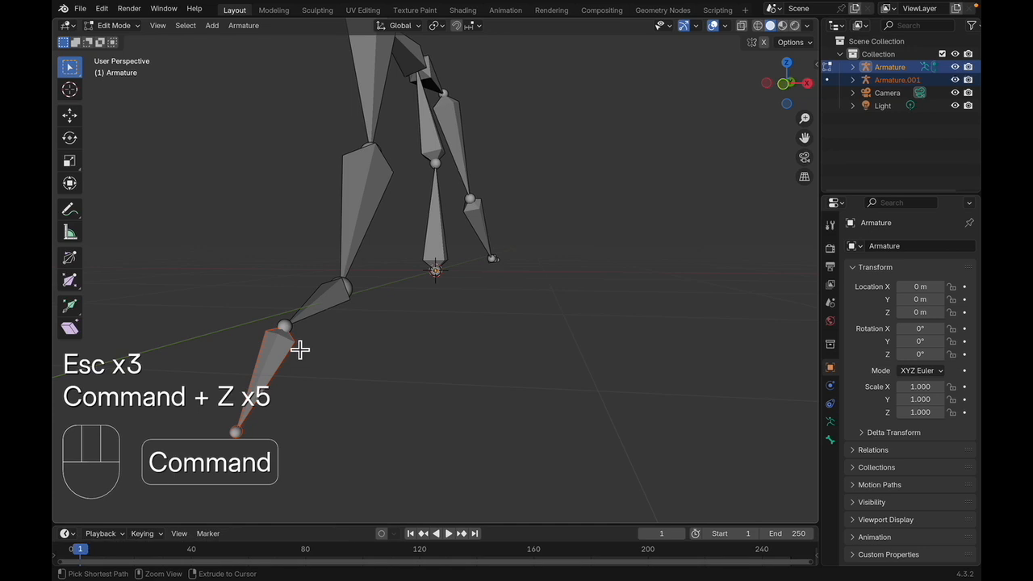
{"action": "left_click", "coordinate": [348, 295]}
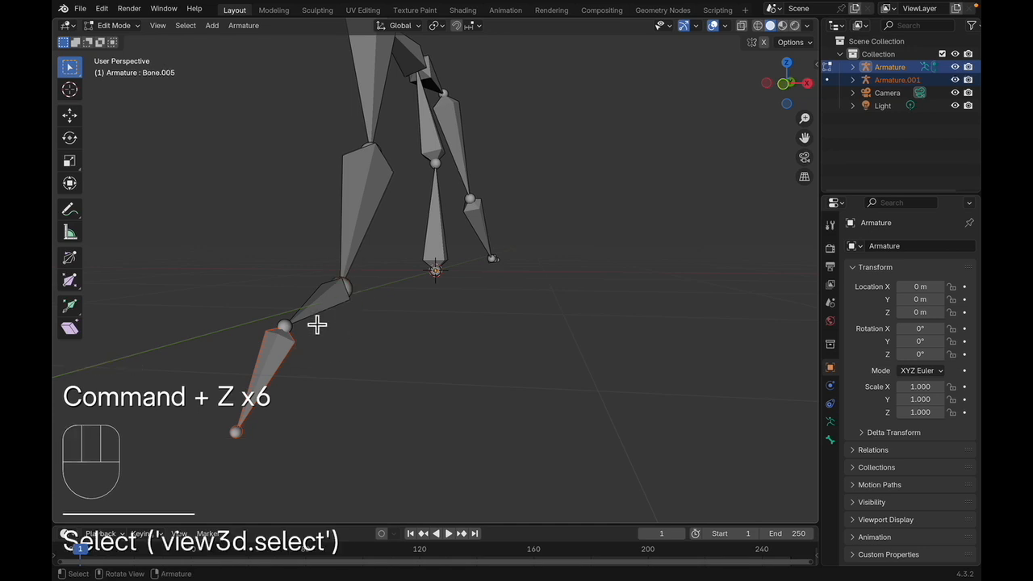
- Switch to Object Mode and move the separated one-bone armature about 0.22 m downward
{"action": "left_click", "coordinate": [125, 26]}
{"action": "left_click", "coordinate": [135, 46]}
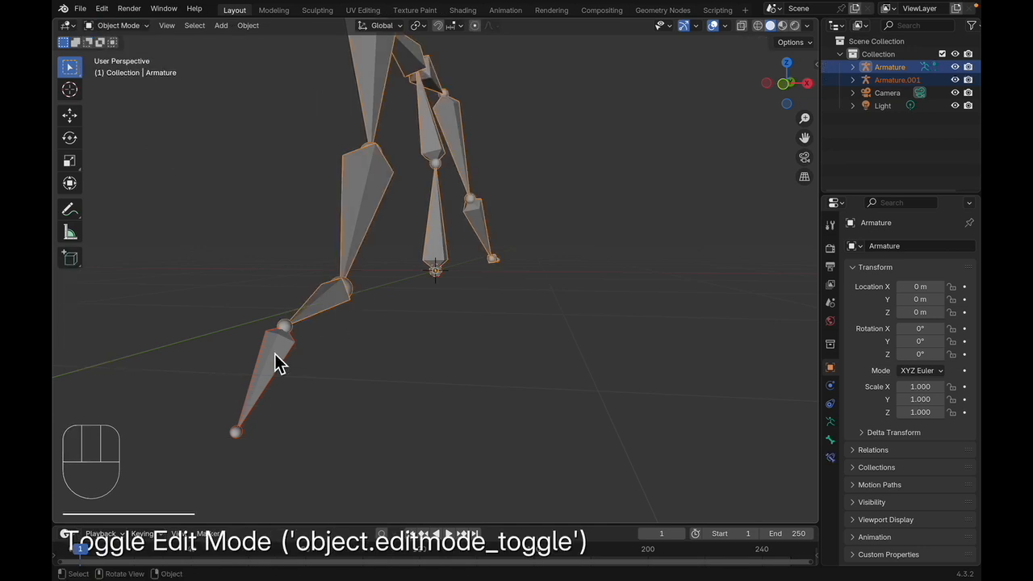
{"action": "left_click", "coordinate": [274, 353]}
{"action": "left_click", "coordinate": [323, 348]}
{"action": "left_click", "coordinate": [272, 348]}
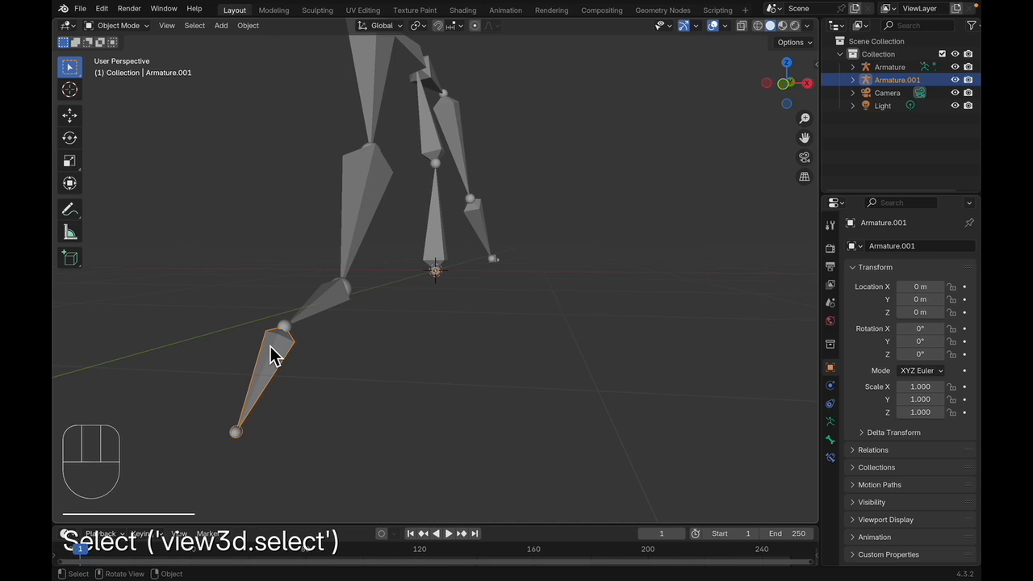
{"action": "key", "text": "g"}
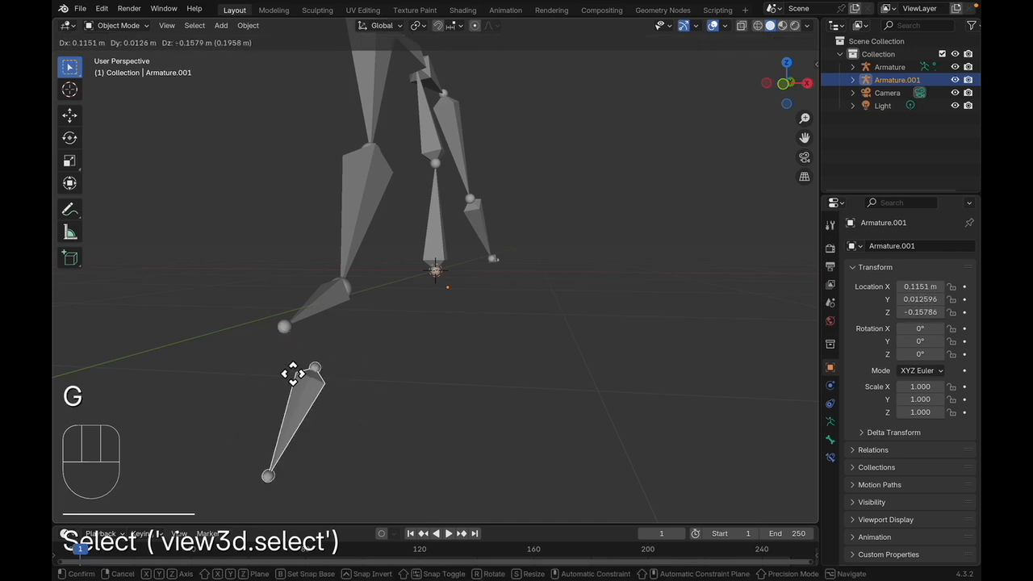
{"action": "left_click", "coordinate": [303, 373]}
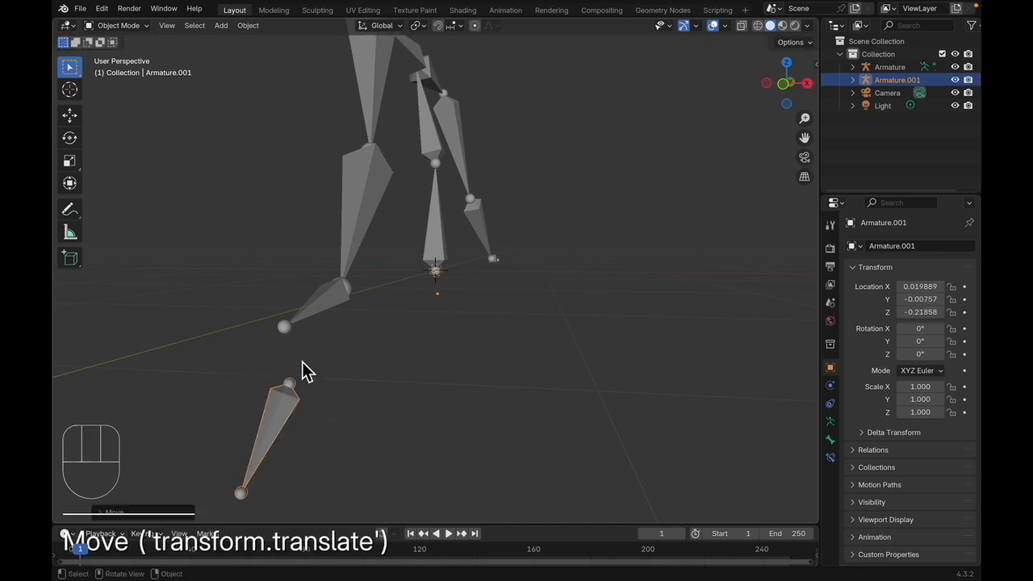
- Try to parent the separated bone and the -Y leg's foot bone in Edit Mode using Make Parent with Keep Offset
{"action": "left_click", "coordinate": [309, 330], "text": "shift"}
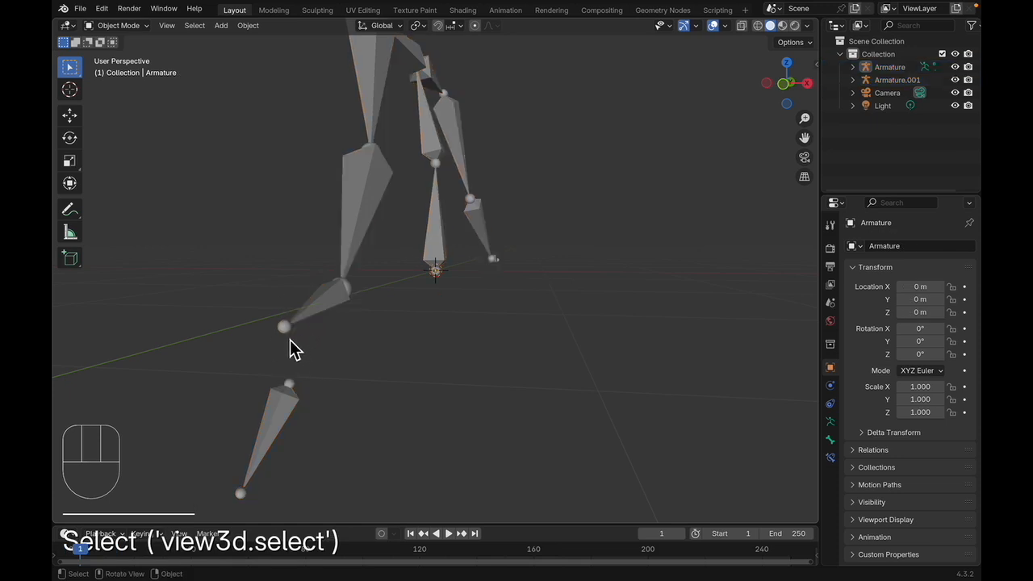
{"action": "key", "text": "Tab"}
{"action": "left_click", "coordinate": [311, 325]}
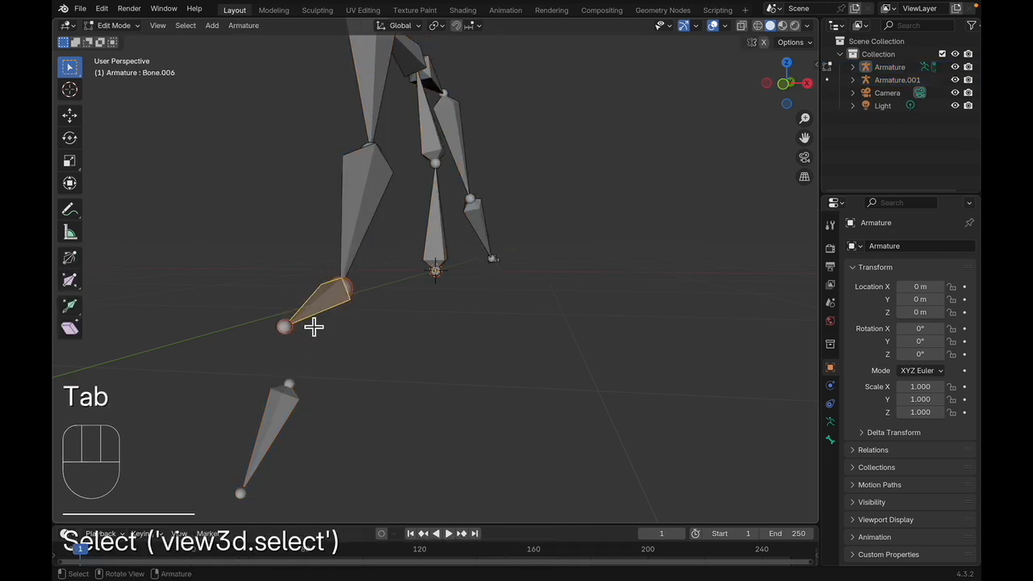
{"action": "left_click", "coordinate": [288, 418], "text": "shift"}
{"action": "left_click", "coordinate": [286, 415]}
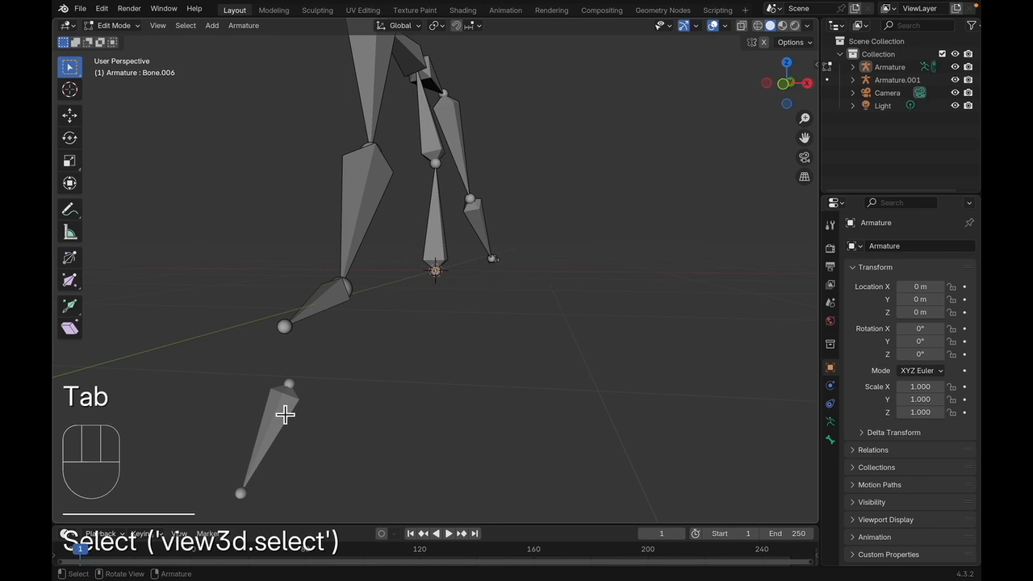
{"action": "left_click", "coordinate": [317, 317]}
{"action": "left_click", "coordinate": [288, 392], "text": "shift"}
{"action": "right_click", "coordinate": [334, 331]}
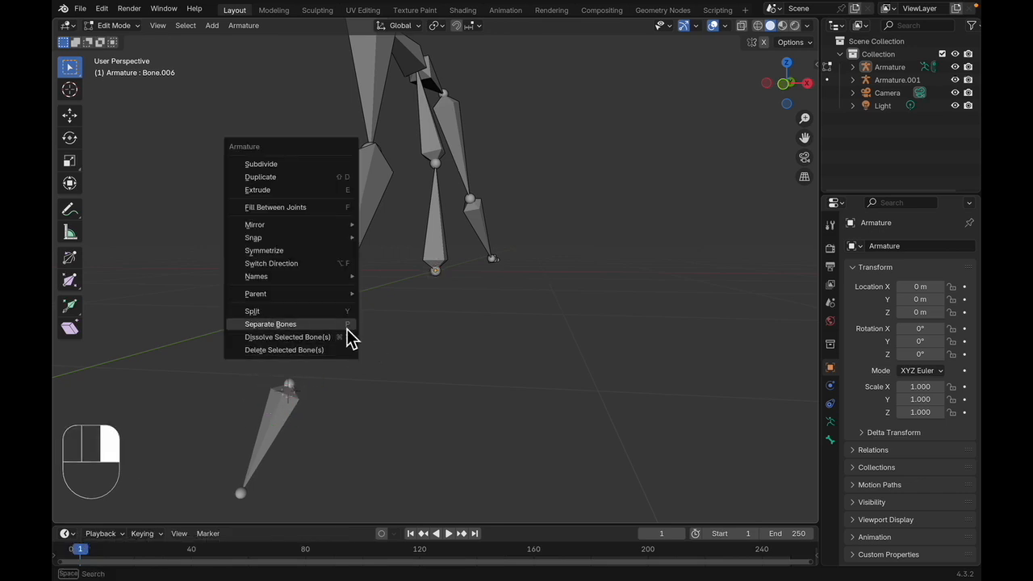
{"action": "mouse_move", "coordinate": [326, 296]}
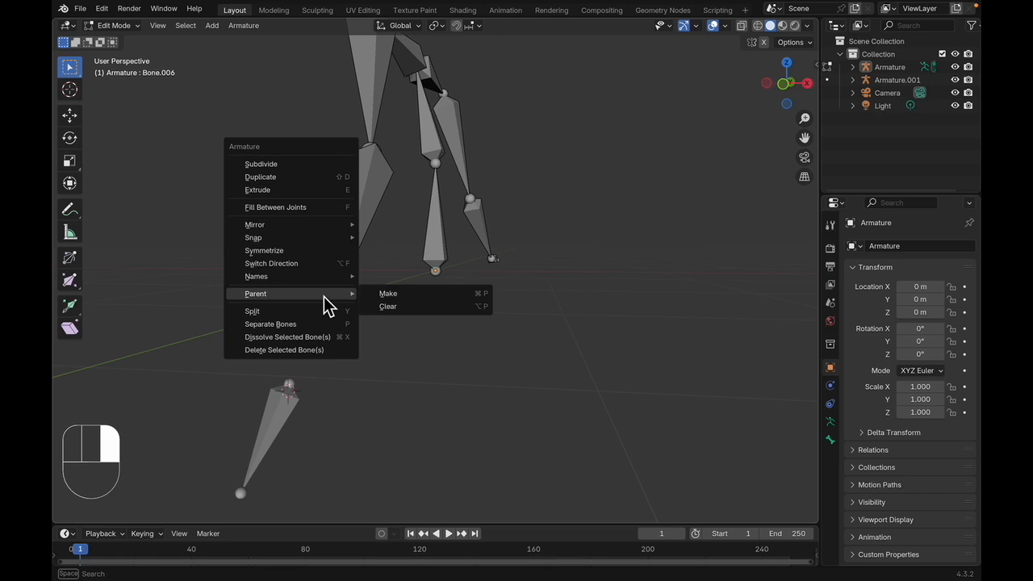
{"action": "left_click", "coordinate": [371, 295]}
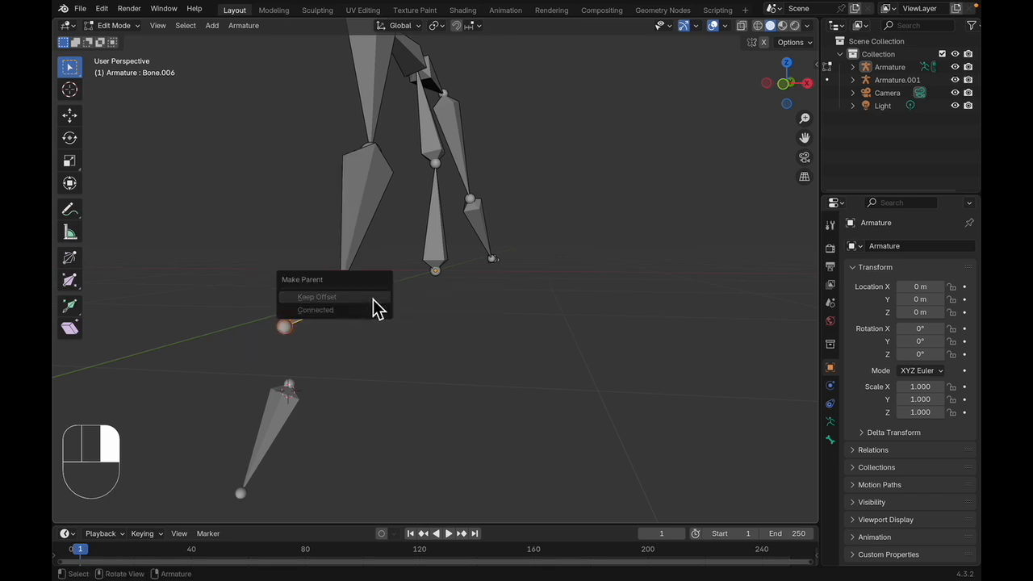
{"action": "left_click", "coordinate": [332, 297]}
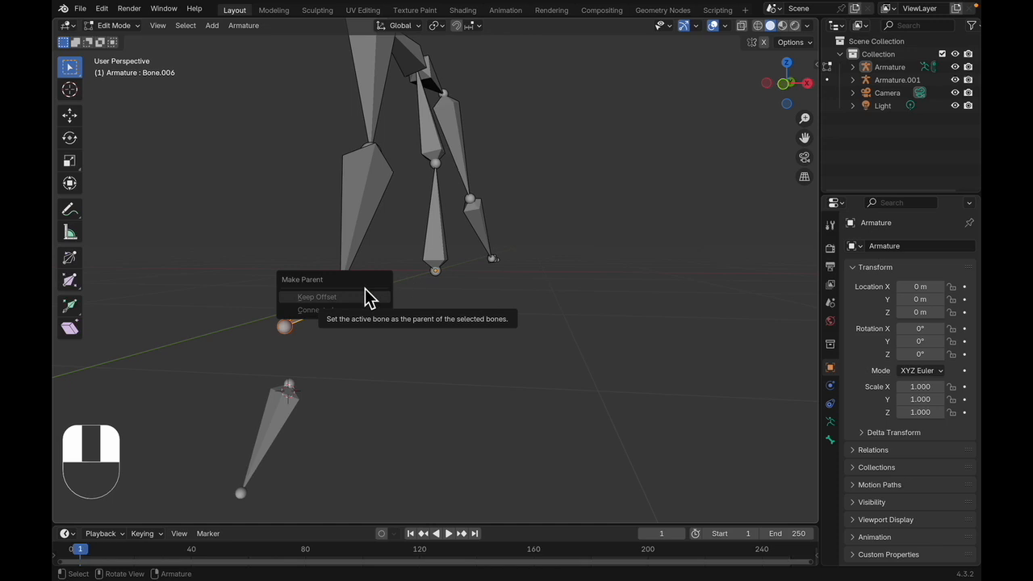
{"action": "left_click", "coordinate": [363, 334]}
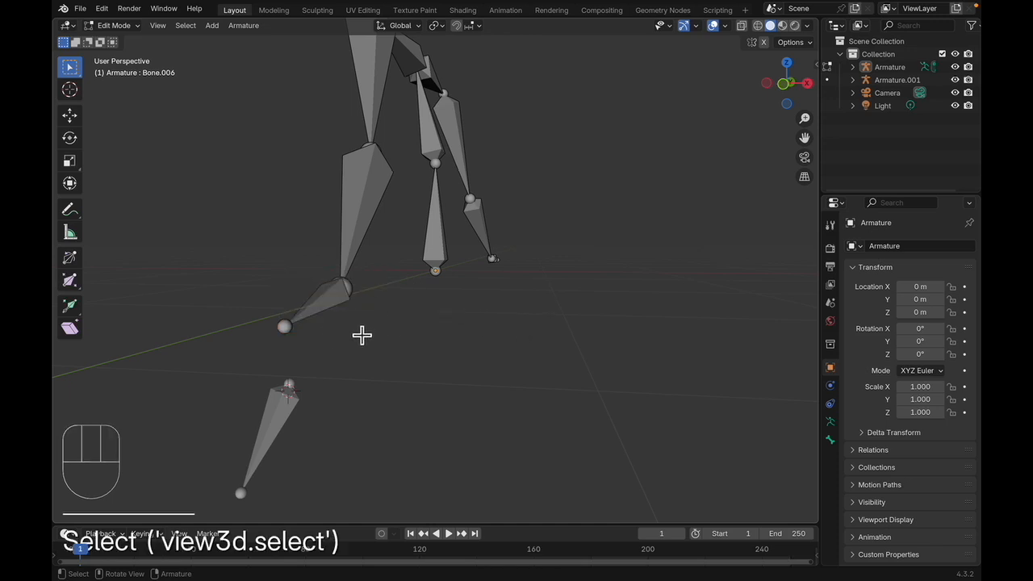
- Select both armatures in Object Mode and bring up the Set Parent To choices without applying one
{"action": "left_click", "coordinate": [305, 328]}
{"action": "left_click", "coordinate": [114, 25]}
{"action": "left_click", "coordinate": [137, 43]}
{"action": "left_click", "coordinate": [312, 323]}
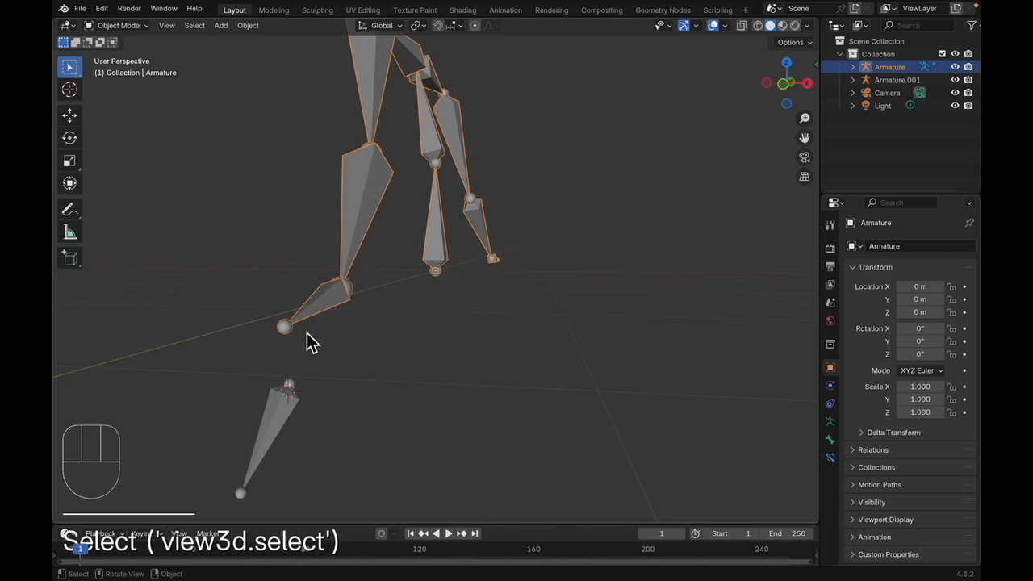
{"action": "left_click", "coordinate": [279, 399], "text": "shift"}
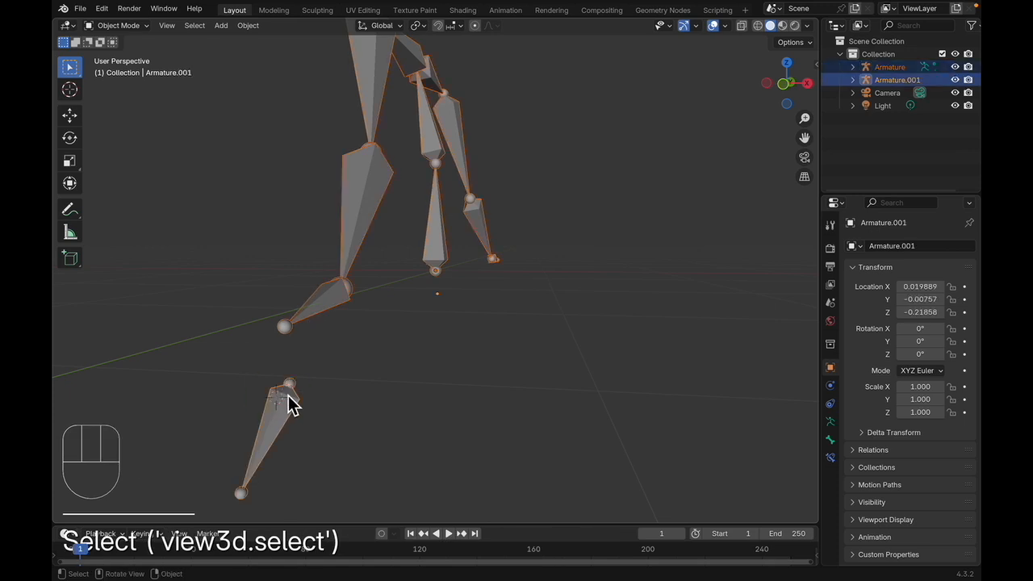
{"action": "right_click", "coordinate": [287, 397]}
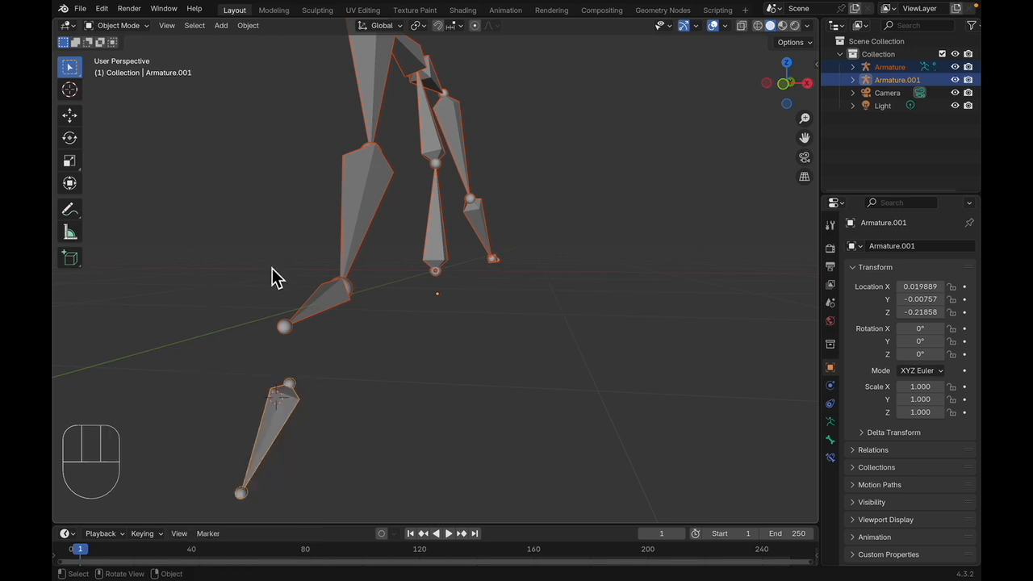
{"action": "key", "text": "ctrl+p"}
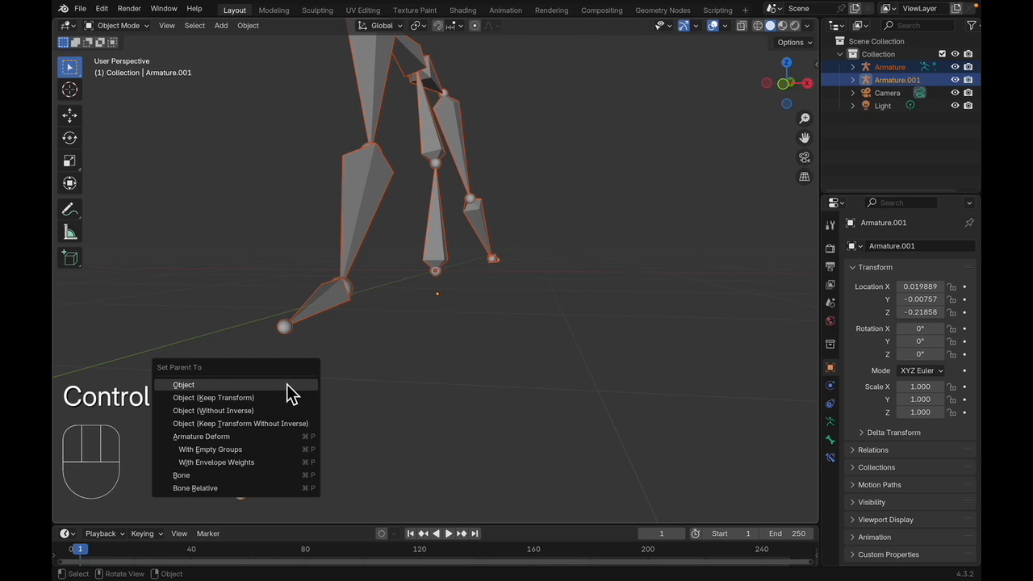
{"action": "left_click", "coordinate": [376, 350]}
- Undo the selection and mode changes back through the separated armature's downward move
{"action": "key", "text": "super+z"}
{"action": "key", "text": "super+z"}
{"action": "key", "text": "super+z"}
{"action": "key", "text": "super+z"}
{"action": "key", "text": "super+z"}
{"action": "key", "text": "super+z"}
{"action": "key", "text": "super+z"}
{"action": "key", "text": "super+z"}
{"action": "key", "text": "super+z"}
{"action": "key", "text": "super+z"}
{"action": "key", "text": "super+z"}
{"action": "key", "text": "super+z"}
{"action": "key", "text": "super+z"}
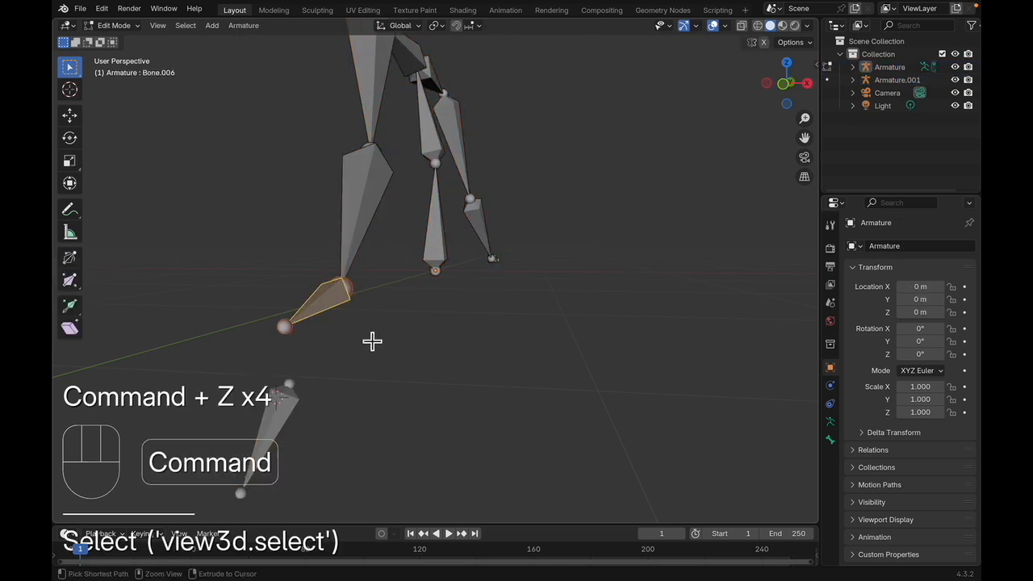
{"action": "key", "text": "super+z"}
{"action": "key", "text": "super+z"}
{"action": "key", "text": "super+z"}
{"action": "key", "text": "super+z"}
{"action": "key", "text": "super+z"}
{"action": "key", "text": "super+z"}
{"action": "key", "text": "super+z"}
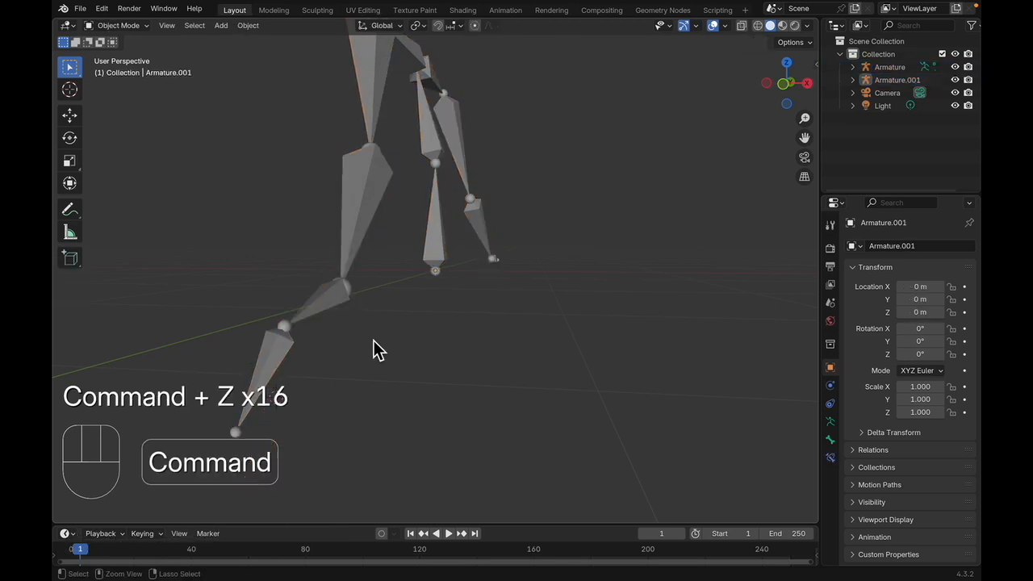
- Undo the separation and extrusion of the -Y leg's end bone, back to the armature ending at the foot bone
{"action": "key", "text": "super+z"}
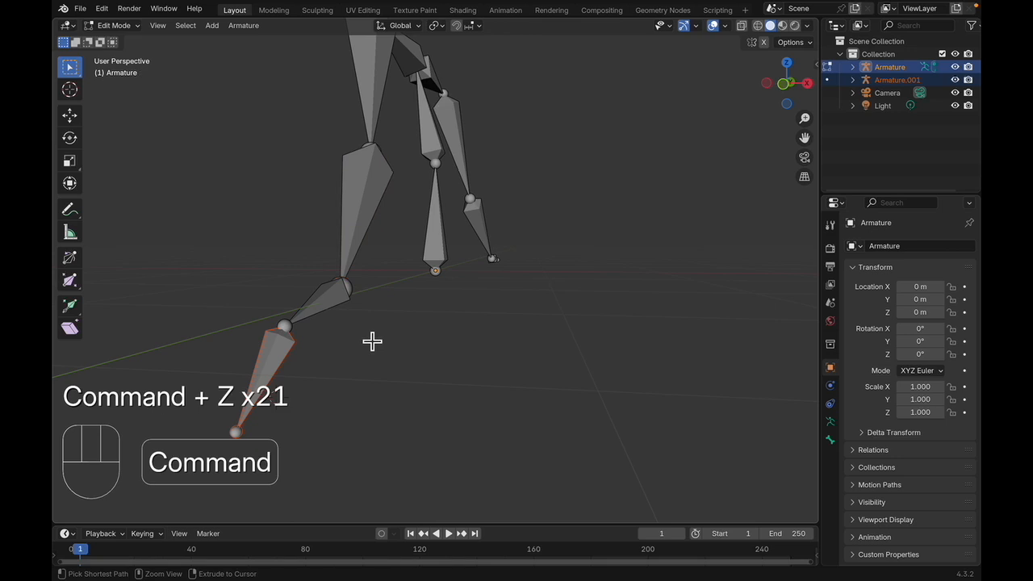
{"action": "key", "text": "super+z"}
{"action": "key", "text": "super+z"}
{"action": "key", "text": "super+z"}
{"action": "key", "text": "super+z"}
{"action": "key", "text": "super+z"}
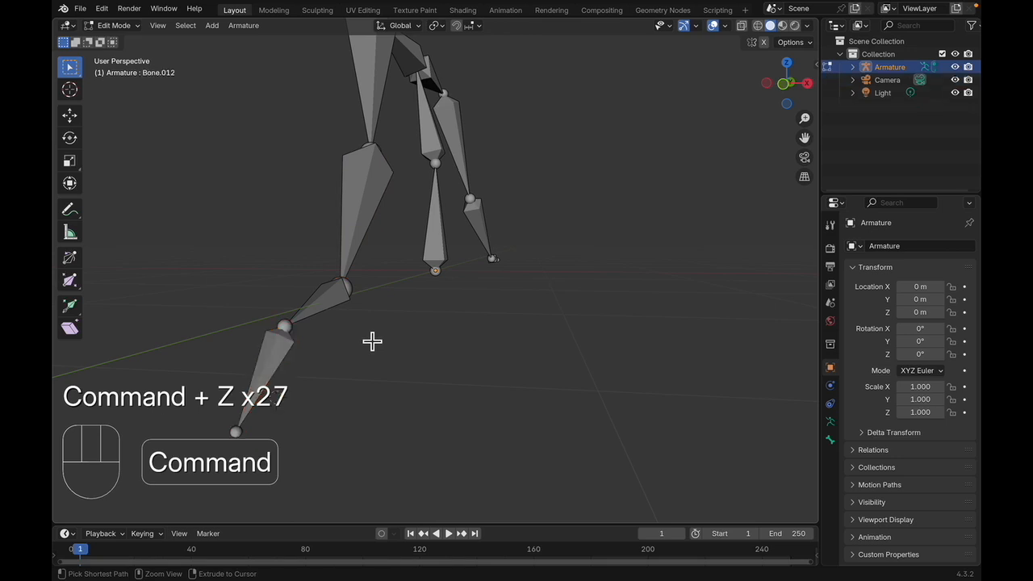
{"action": "key", "text": "super+z"}
{"action": "key", "text": "super+z"}
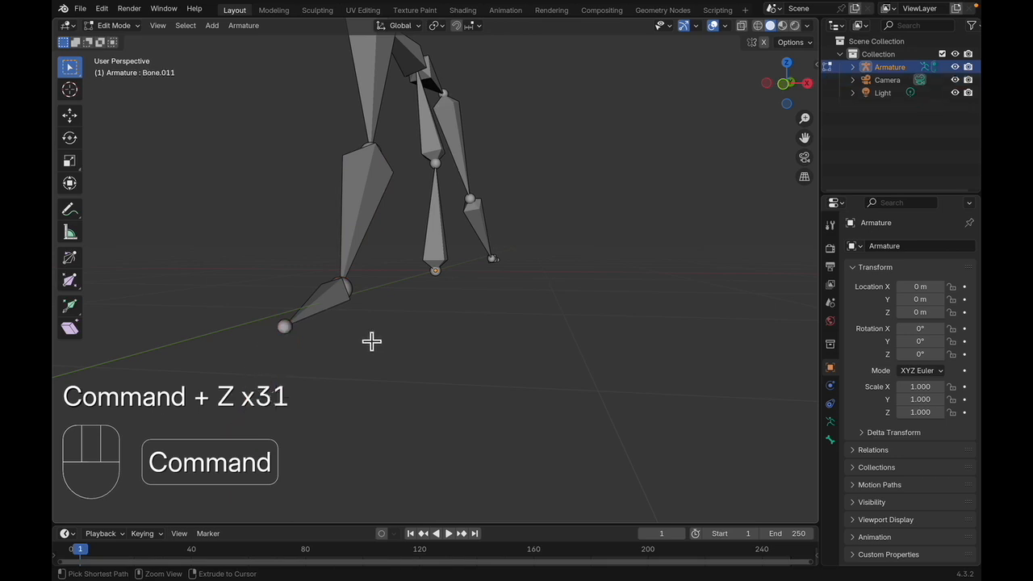
- Extrude a new, nearly horizontal end bone outward from the tip of the -Y leg's foot bone
{"action": "left_click", "coordinate": [286, 333]}
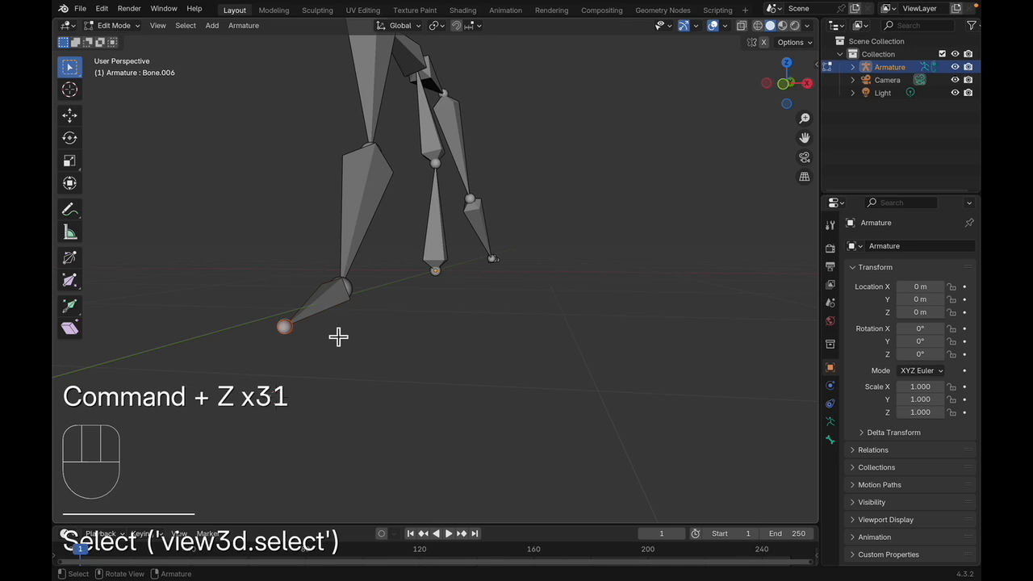
{"action": "key", "text": "e"}
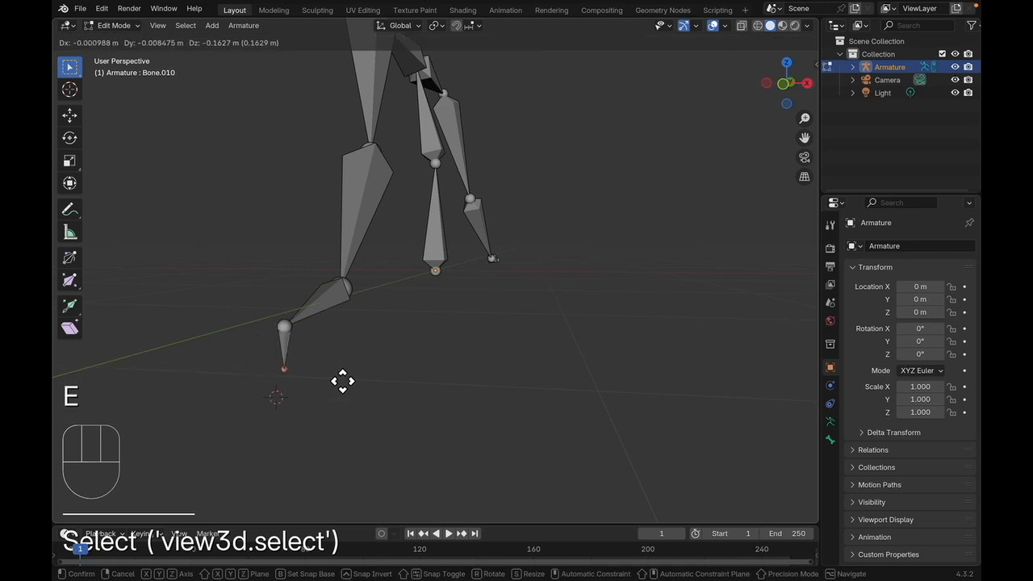
{"action": "left_click", "coordinate": [242, 355]}
{"action": "left_click", "coordinate": [251, 377]}
- Separate the new end bone into its own armature and try to move it in Edit Mode
{"action": "left_click", "coordinate": [265, 337]}
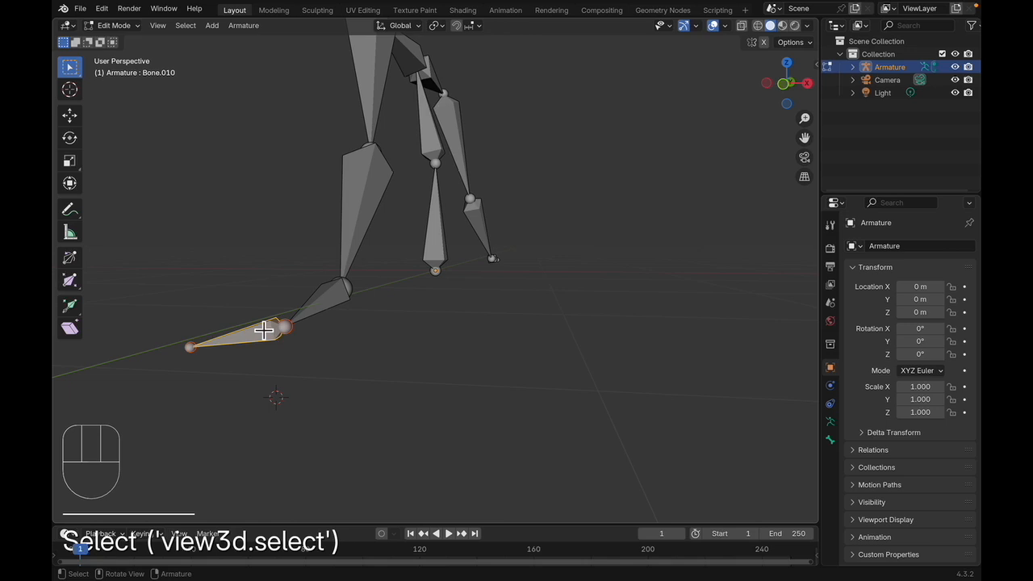
{"action": "right_click", "coordinate": [264, 331]}
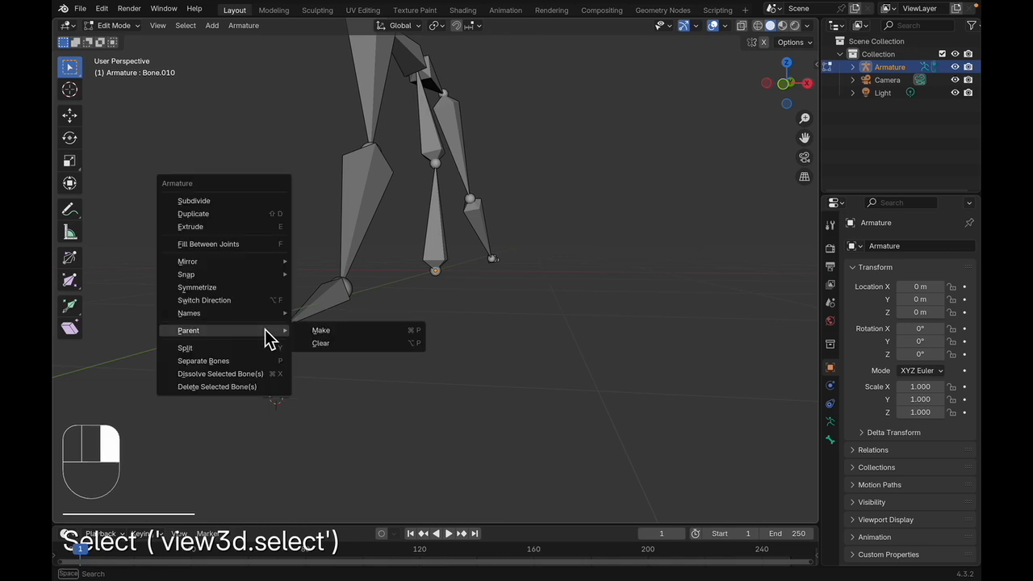
{"action": "left_click", "coordinate": [214, 360]}
{"action": "key", "text": "g"}
{"action": "left_click", "coordinate": [274, 367]}
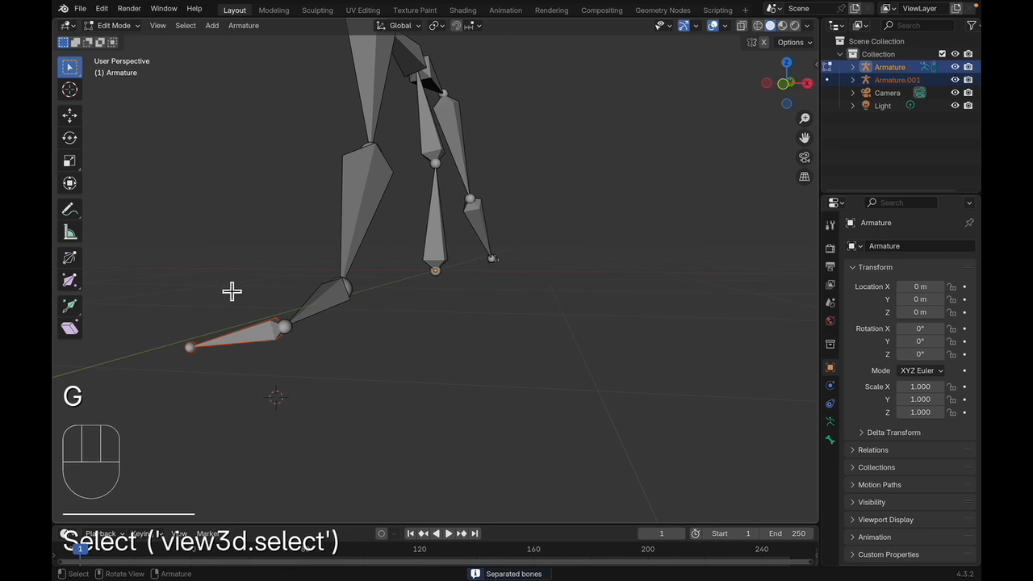
- Switch to Object Mode and move the separated one-bone armature about 0.1 m away from the foot tip
{"action": "left_click", "coordinate": [114, 25]}
{"action": "left_click", "coordinate": [122, 39]}
{"action": "left_click", "coordinate": [251, 333]}
{"action": "key", "text": "g"}
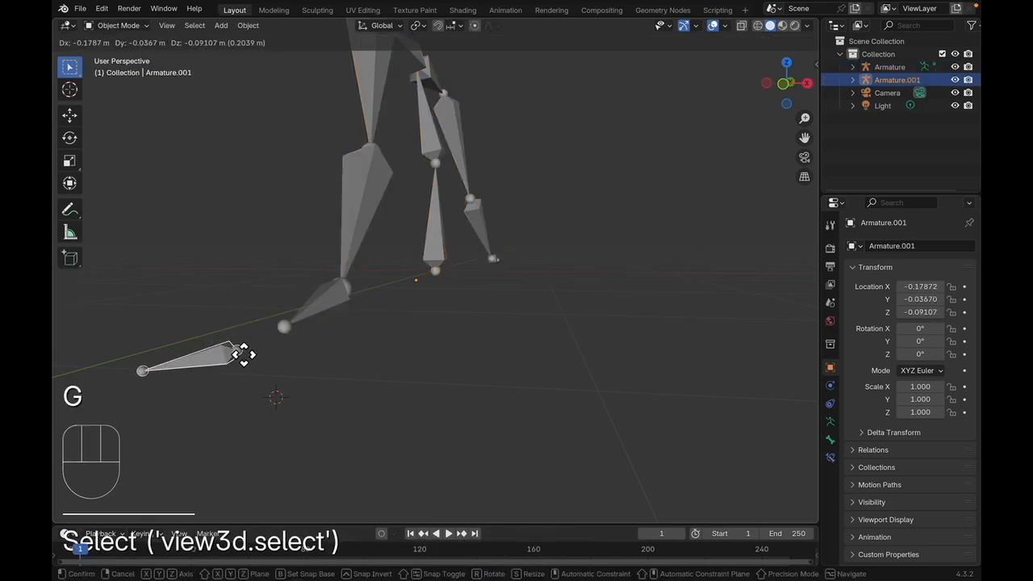
{"action": "left_click", "coordinate": [248, 341]}
- Select the separated bone and the main armature, with the main armature active, and bring up the object operations
{"action": "mouse_move", "coordinate": [270, 351]}
{"action": "middle_mouse_down"}
{"action": "mouse_move", "coordinate": [266, 373]}
{"action": "mouse_move", "coordinate": [252, 355]}
{"action": "middle_mouse_up"}
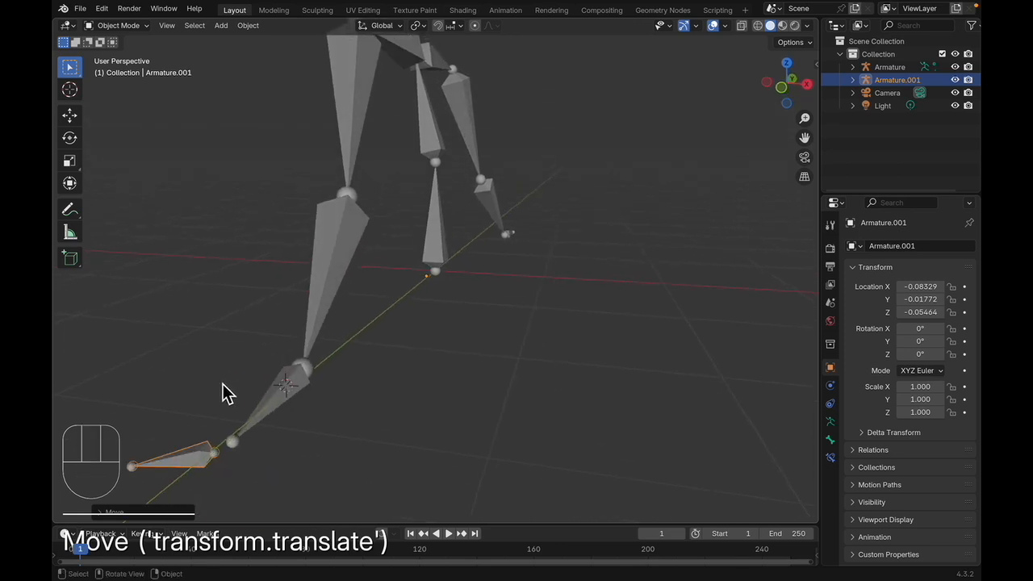
{"action": "left_click", "coordinate": [245, 439], "text": "shift"}
{"action": "scroll", "coordinate": [249, 436], "scroll_direction": "down", "scroll_amount": 2}
{"action": "scroll", "coordinate": [248, 431], "scroll_direction": "up", "scroll_amount": 2}
{"action": "right_click", "coordinate": [247, 426]}
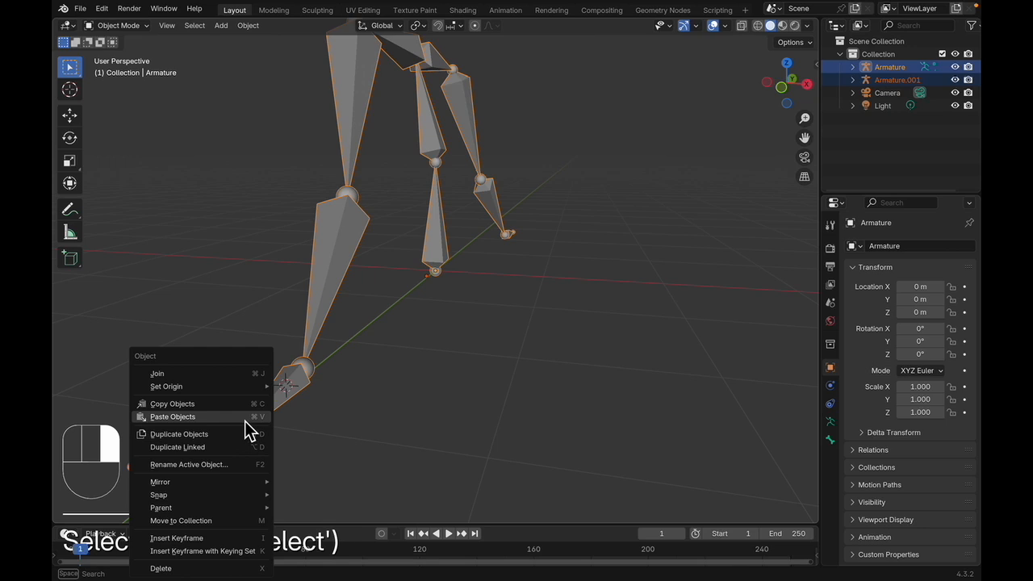
{"action": "left_click", "coordinate": [249, 439]}
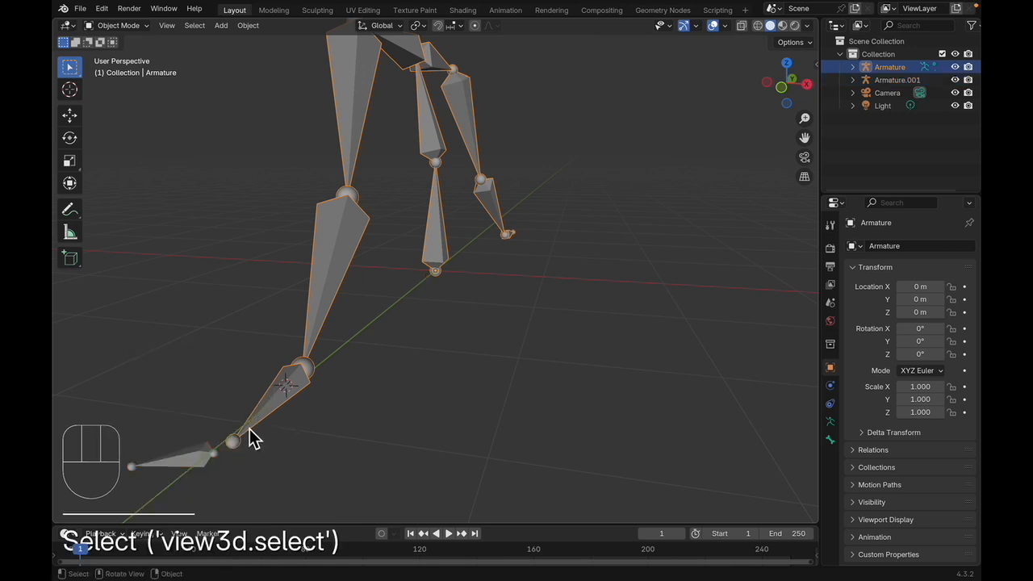
- Select both armatures with the separated bone active and look through the Parent options without applying one
{"action": "left_click", "coordinate": [197, 449]}
{"action": "left_click", "coordinate": [266, 429]}
{"action": "left_click", "coordinate": [262, 427]}
{"action": "left_click", "coordinate": [211, 458], "text": "shift"}
{"action": "right_click", "coordinate": [214, 460]}
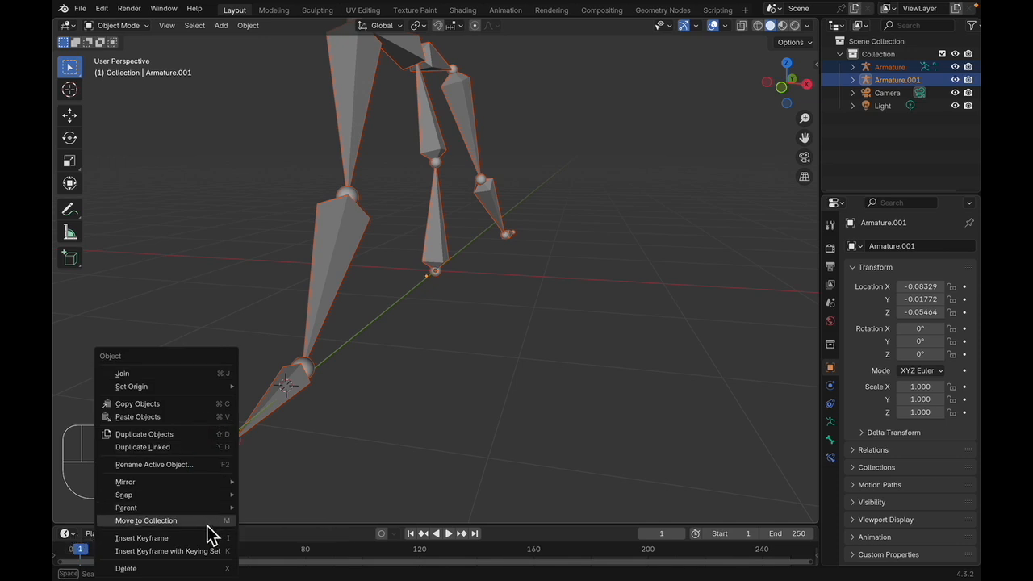
{"action": "mouse_move", "coordinate": [220, 510]}
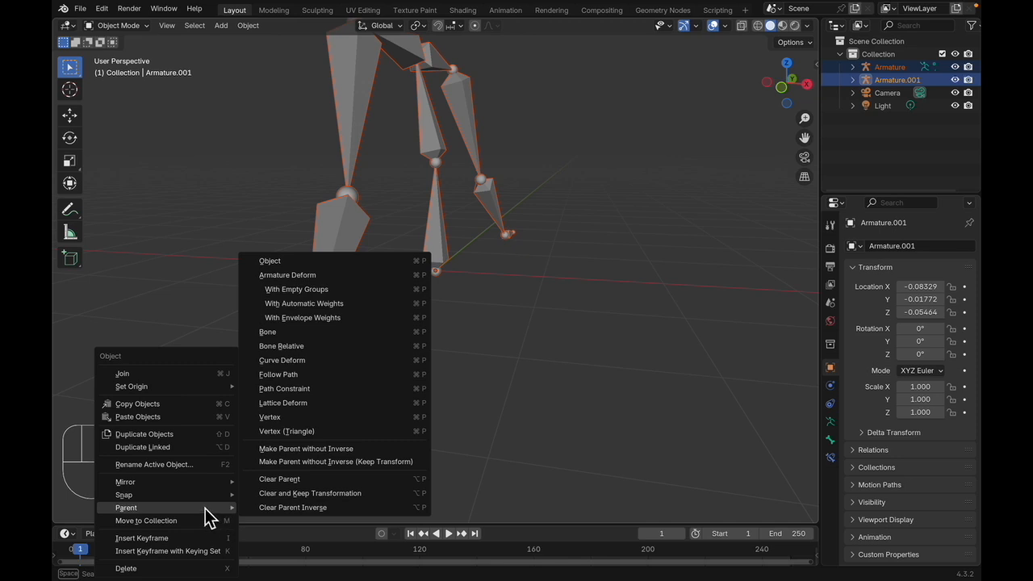
{"action": "right_click", "coordinate": [257, 417]}
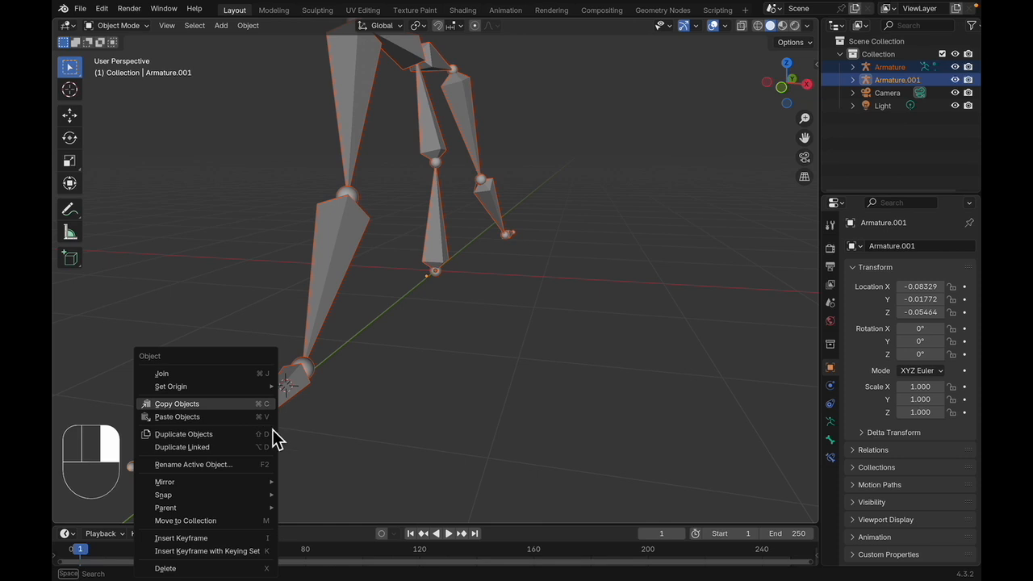
{"action": "left_click", "coordinate": [360, 473]}
- Reselect both armatures with the main armature active and review the Parent options without applying one
{"action": "left_click", "coordinate": [194, 459]}
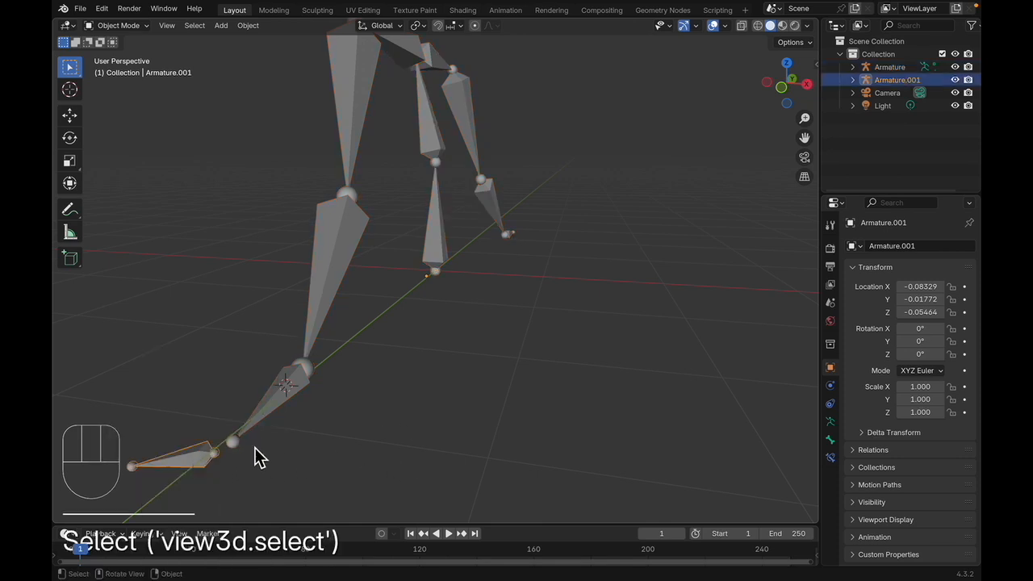
{"action": "left_click", "coordinate": [278, 408], "text": "shift"}
{"action": "right_click", "coordinate": [257, 442]}
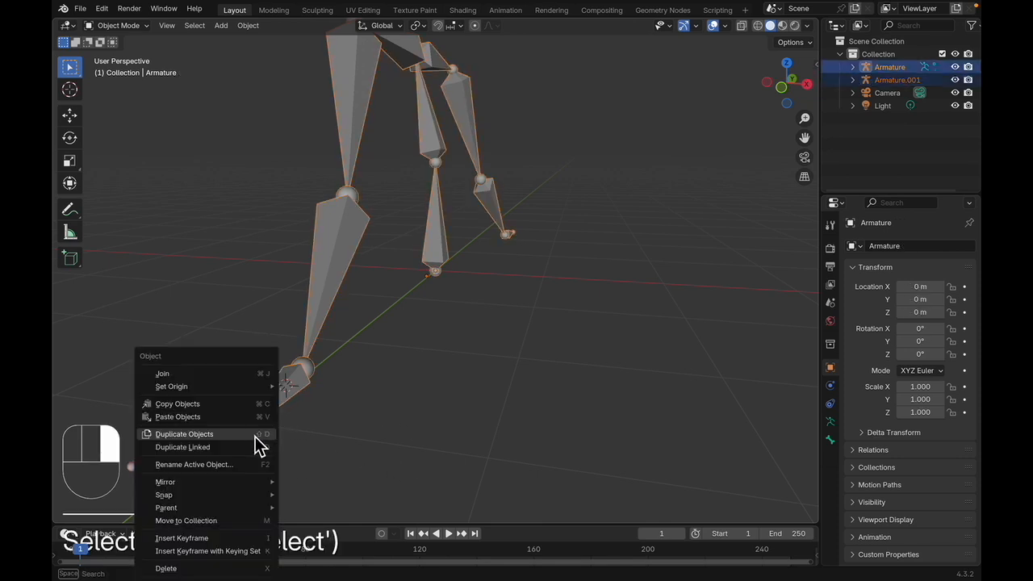
{"action": "mouse_move", "coordinate": [275, 511]}
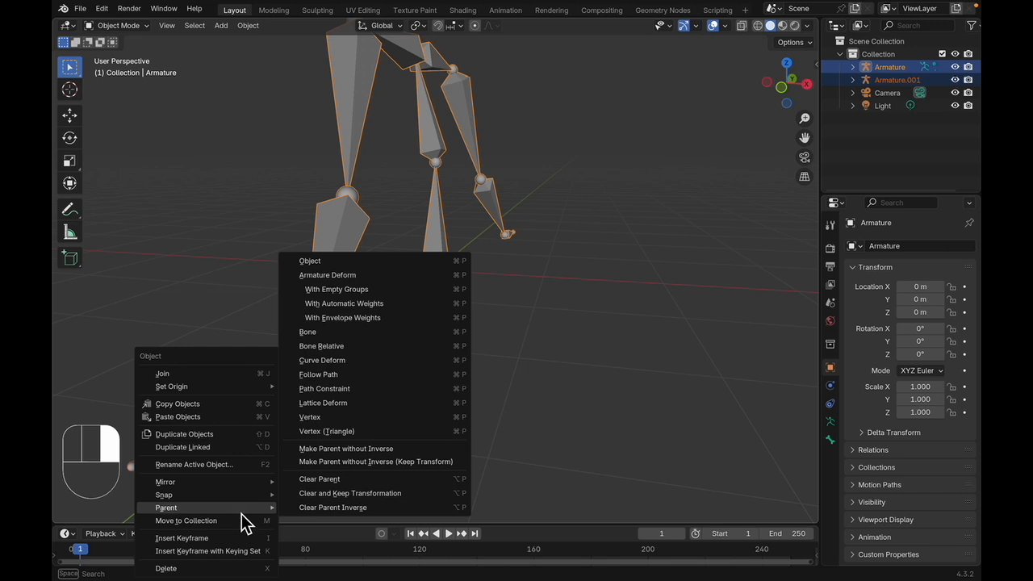
{"action": "left_click", "coordinate": [203, 275]}
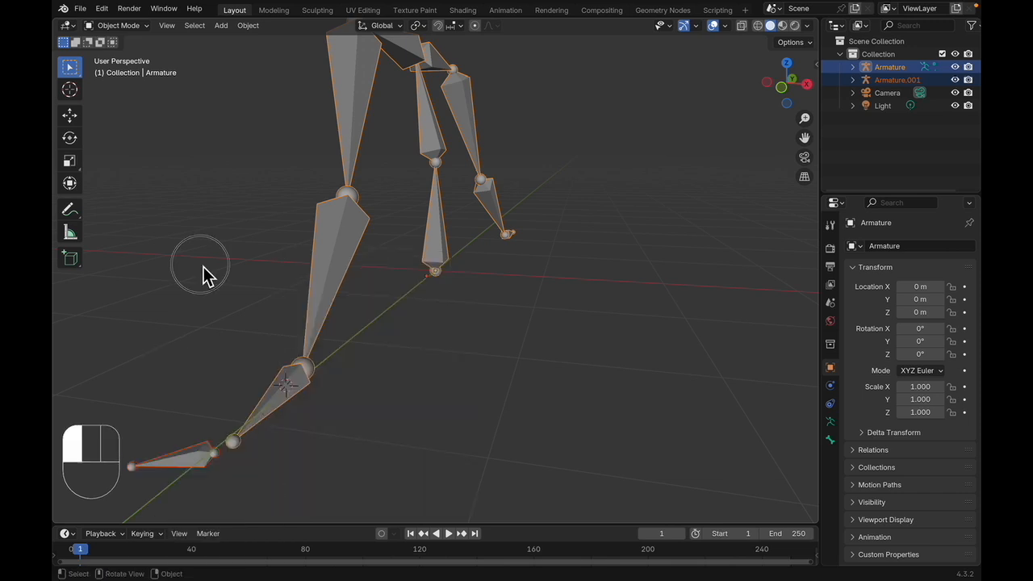
- Undo the selections, the separated armature's move and the switch to Object Mode
{"action": "key", "text": "super+z"}
{"action": "key", "text": "super+z"}
{"action": "key", "text": "super+z"}
{"action": "key", "text": "super+z"}
{"action": "key", "text": "super+z"}
{"action": "key", "text": "super+z"}
{"action": "key", "text": "super+z"}
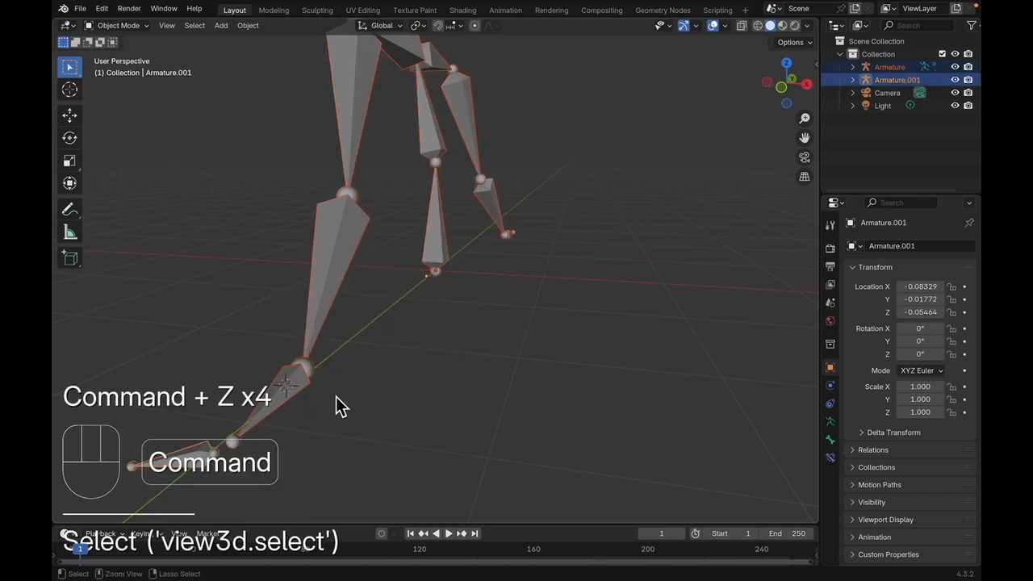
{"action": "key", "text": "super+z"}
{"action": "key", "text": "super+z"}
{"action": "key", "text": "super+z"}
{"action": "key", "text": "super+z"}
{"action": "key", "text": "super+z"}
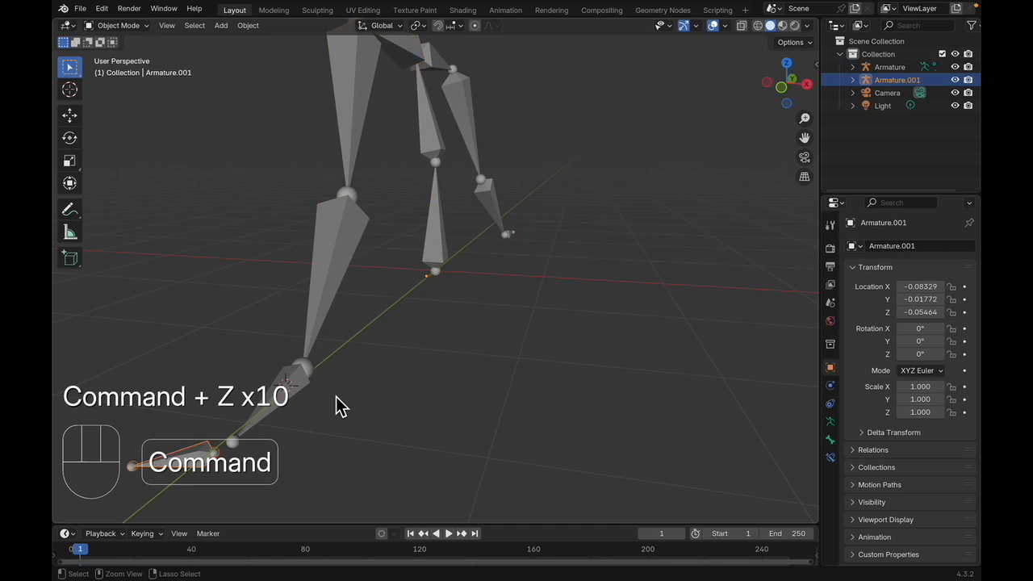
{"action": "key", "text": "super+z"}
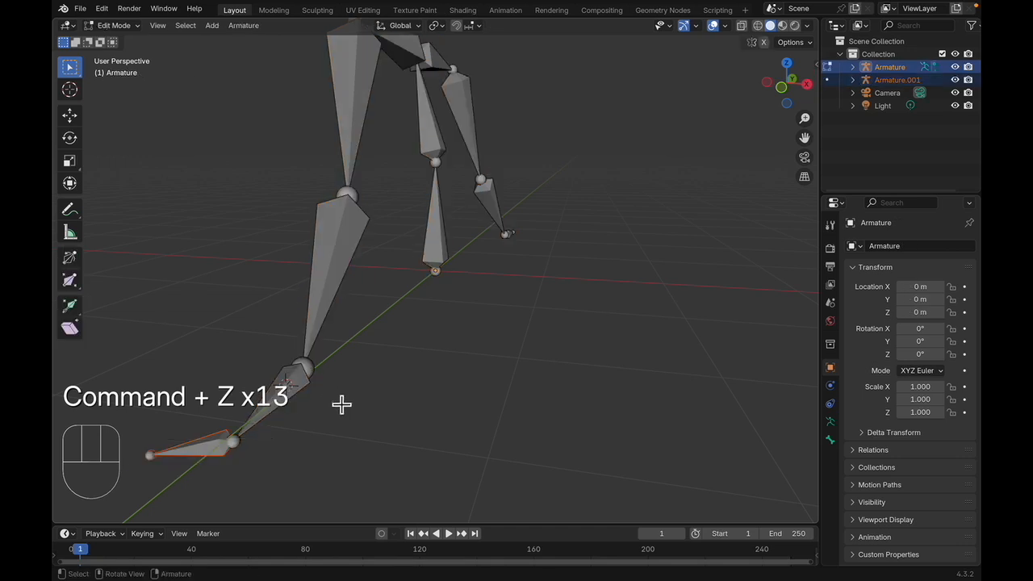
- Select all bones of the branching armature in Edit Mode and dissolve them
{"action": "left_click", "coordinate": [438, 426]}
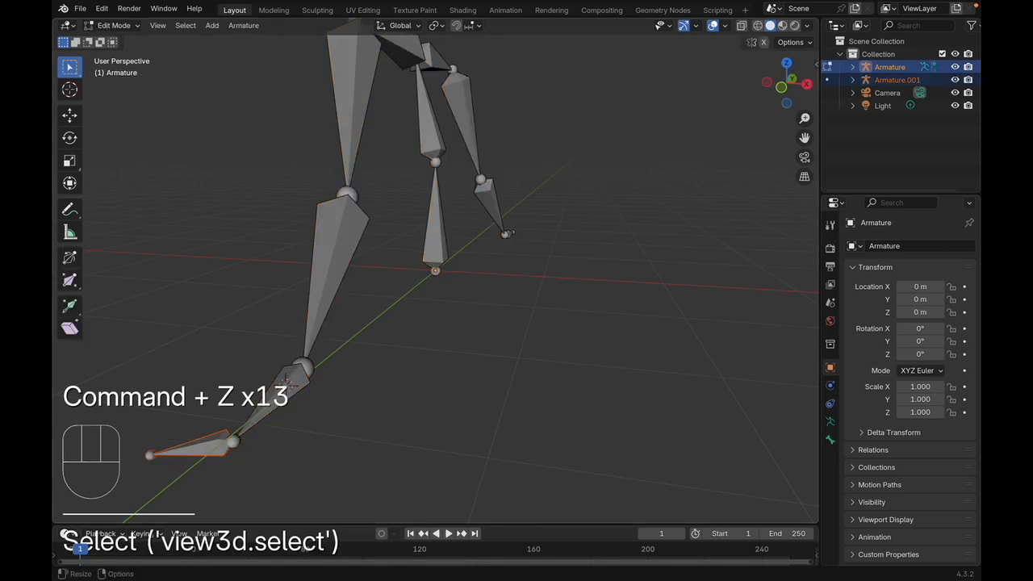
{"action": "middle_click_drag", "start_coordinate": [226, 374], "coordinate": [267, 350]}
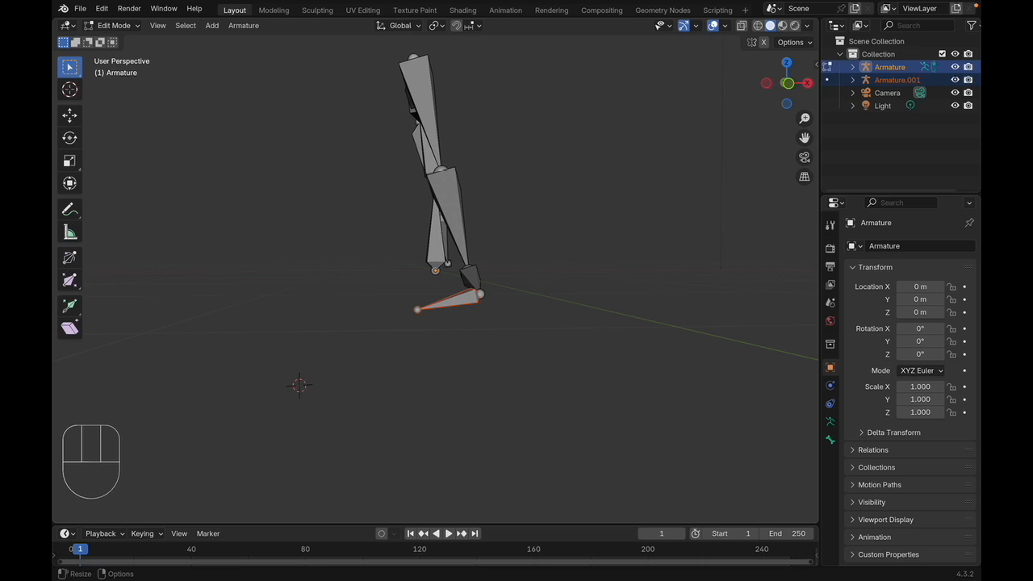
{"action": "middle_click_drag", "start_coordinate": [426, 294], "coordinate": [261, 327]}
{"action": "left_click_drag", "start_coordinate": [162, 122], "coordinate": [718, 374]}
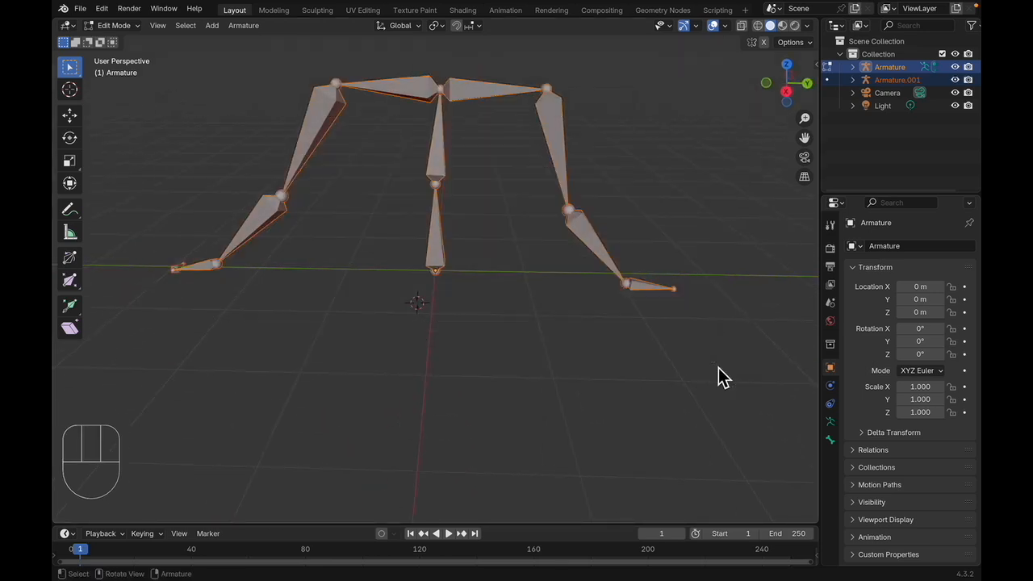
{"action": "key", "text": "BackSpace"}
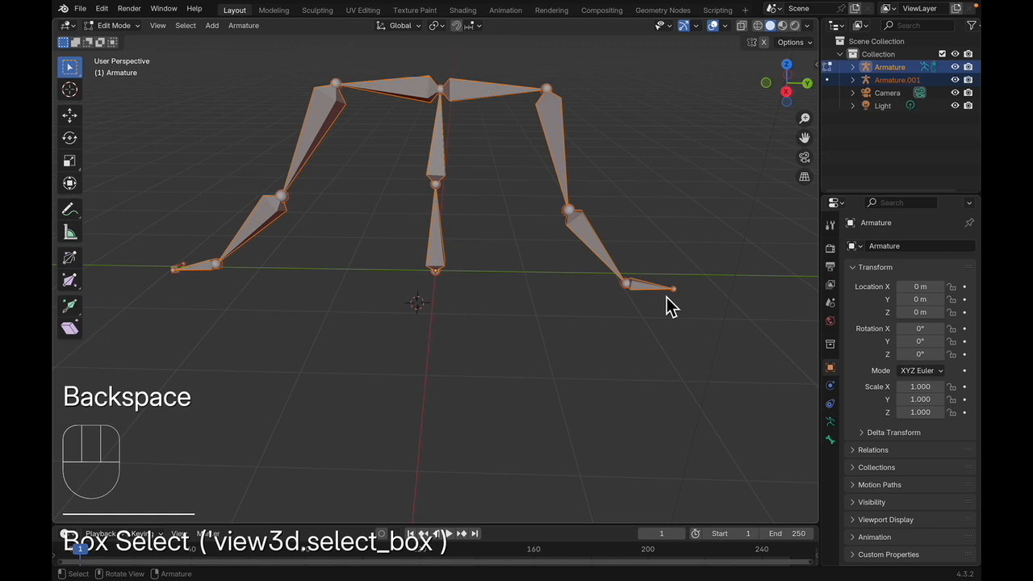
{"action": "key", "text": "x"}
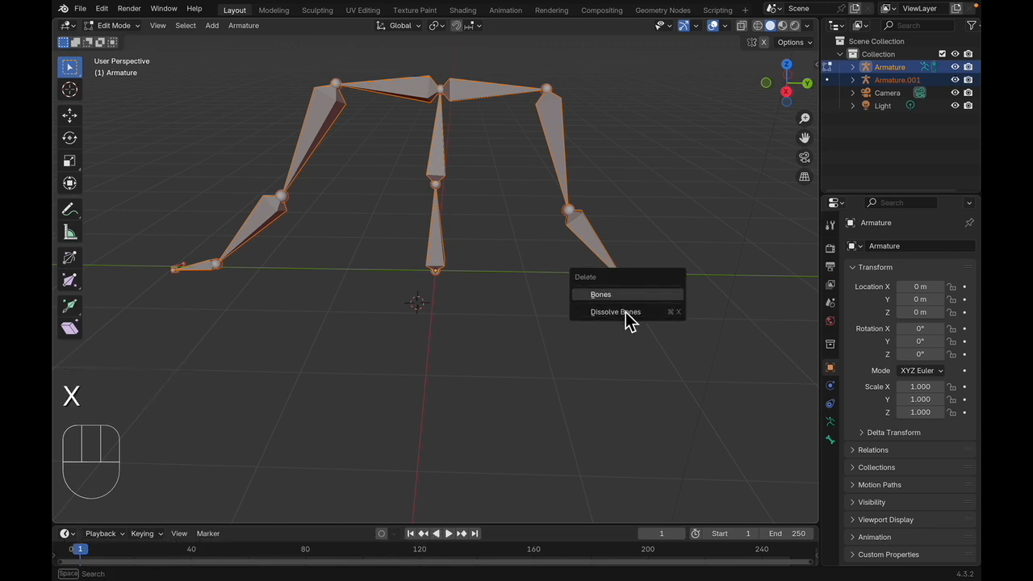
{"action": "left_click", "coordinate": [627, 316]}
- Select the large bones left after dissolving and delete them
{"action": "left_click_drag", "start_coordinate": [274, 105], "coordinate": [710, 343]}
{"action": "key", "text": "x"}
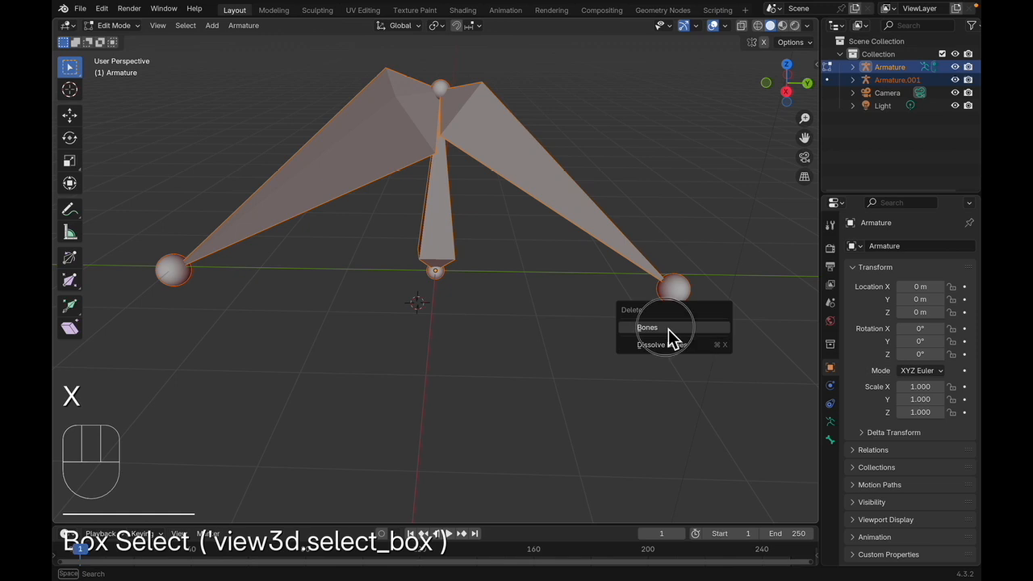
{"action": "left_click", "coordinate": [668, 329]}
- Try to delete the small leftover object near the -Y end of the axis while in Edit Mode
{"action": "left_click_drag", "start_coordinate": [156, 252], "coordinate": [243, 318]}
{"action": "key", "text": "x"}
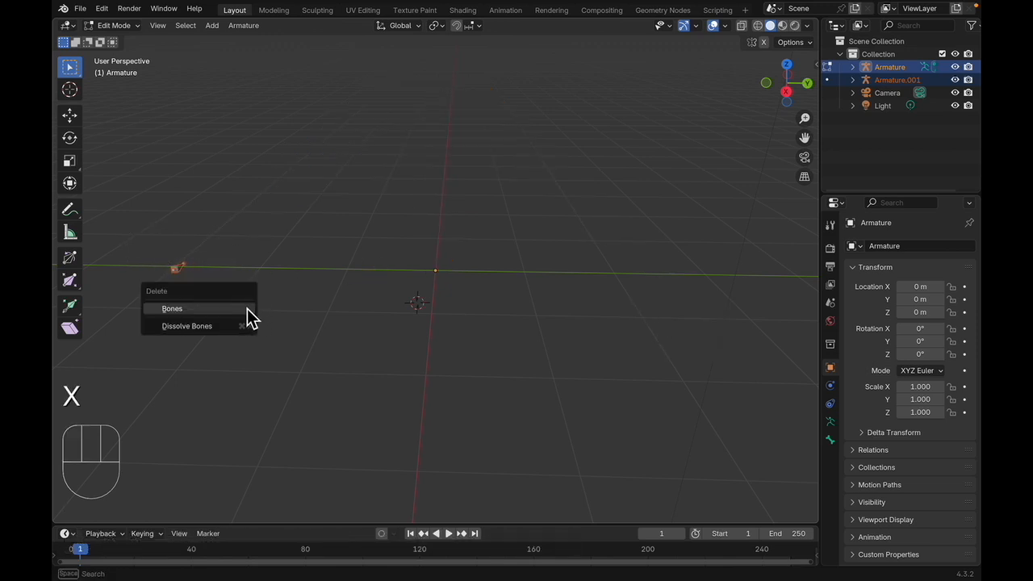
{"action": "left_click", "coordinate": [249, 316]}
{"action": "left_click", "coordinate": [183, 274]}
{"action": "key", "text": "x"}
{"action": "left_click", "coordinate": [183, 270]}
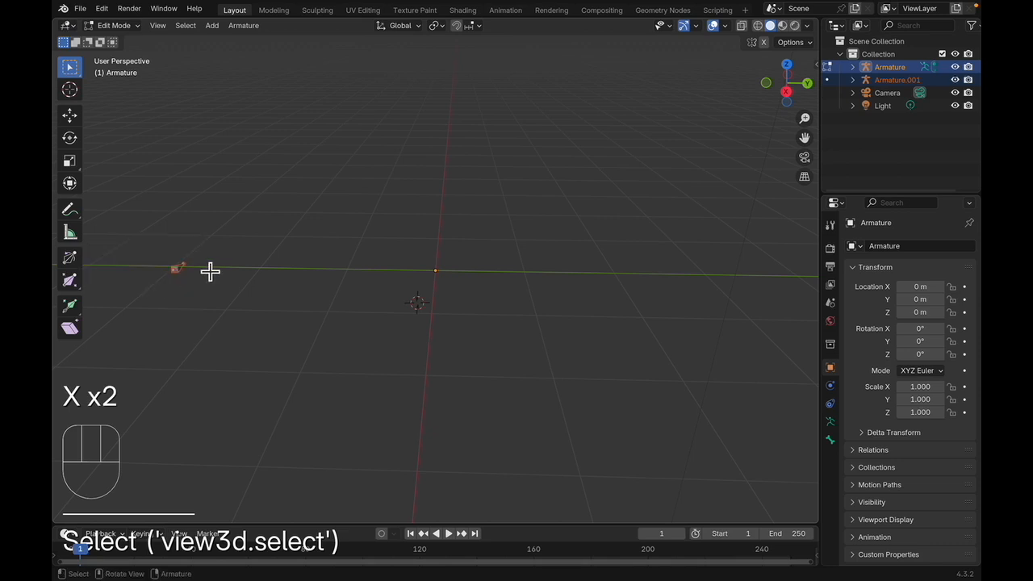
- Start a new file and discard the unsaved changes to untitled.blend
{"action": "key", "text": "ctrl+n"}
{"action": "left_click", "coordinate": [184, 272]}
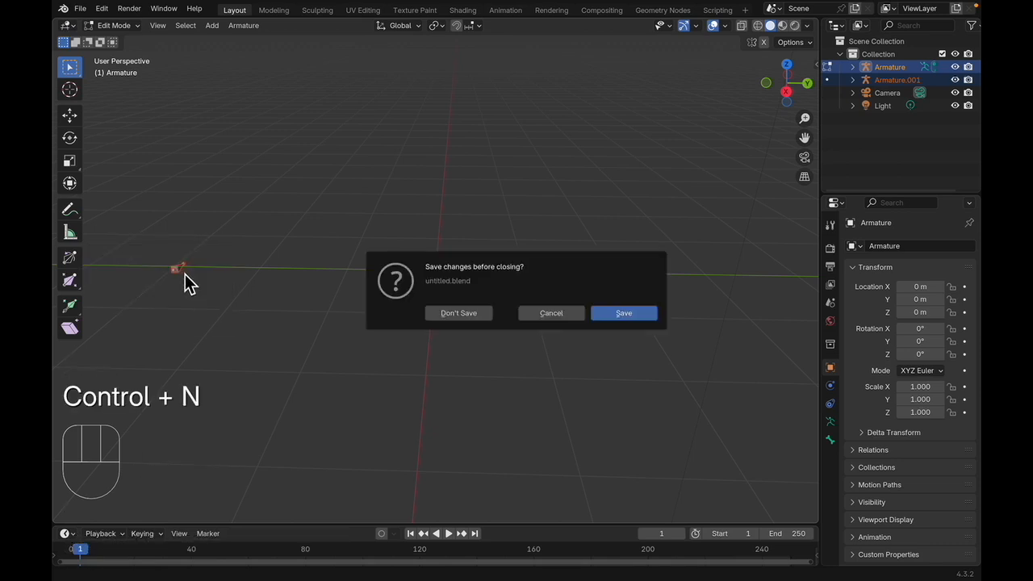
{"action": "left_click", "coordinate": [475, 311]}
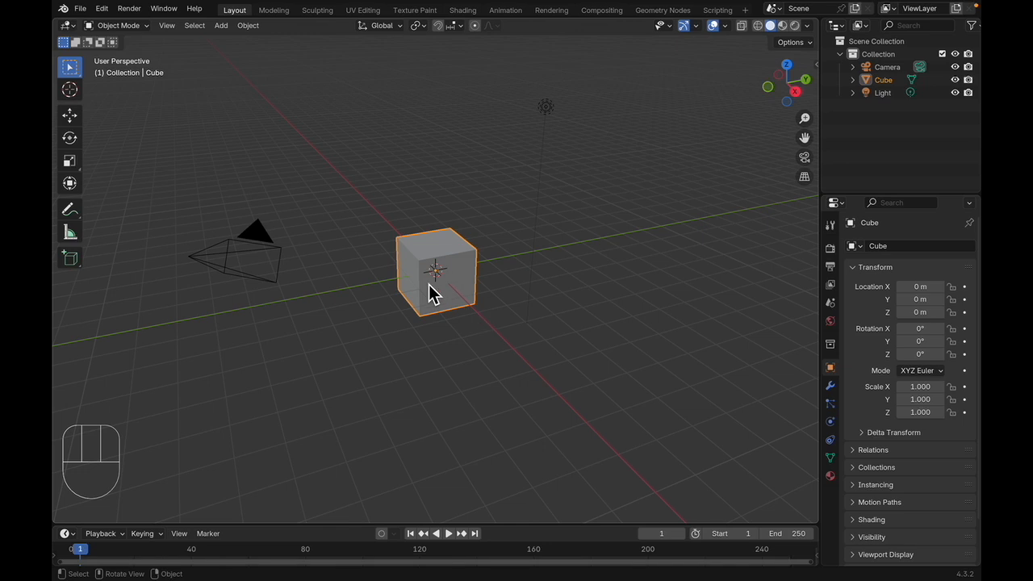
- Delete the default cube from the new scene
{"action": "scroll", "coordinate": [429, 284], "scroll_direction": "up", "scroll_amount": 2}
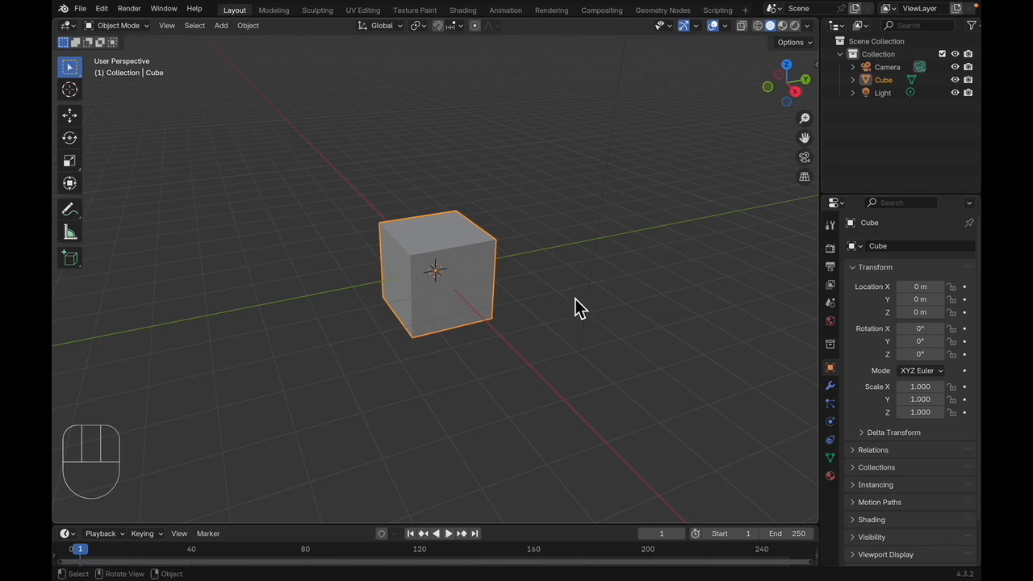
{"action": "left_click", "coordinate": [462, 275]}
{"action": "key", "text": "x"}
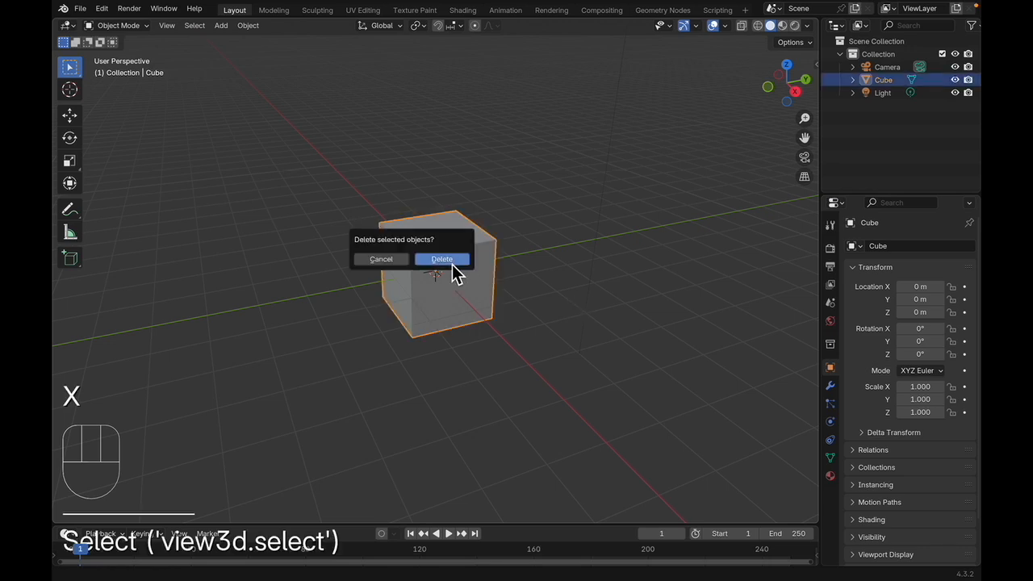
{"action": "left_click", "coordinate": [452, 264]}
- Add an armature to the empty scene
{"action": "left_click", "coordinate": [309, 169]}
{"action": "key", "text": "shift+a"}
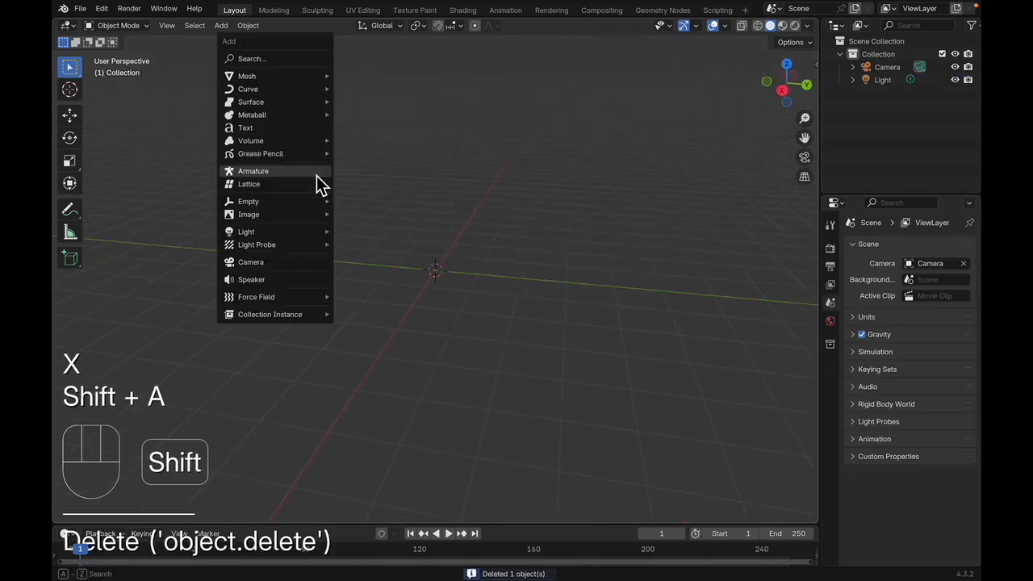
{"action": "key", "text": "shift+a"}
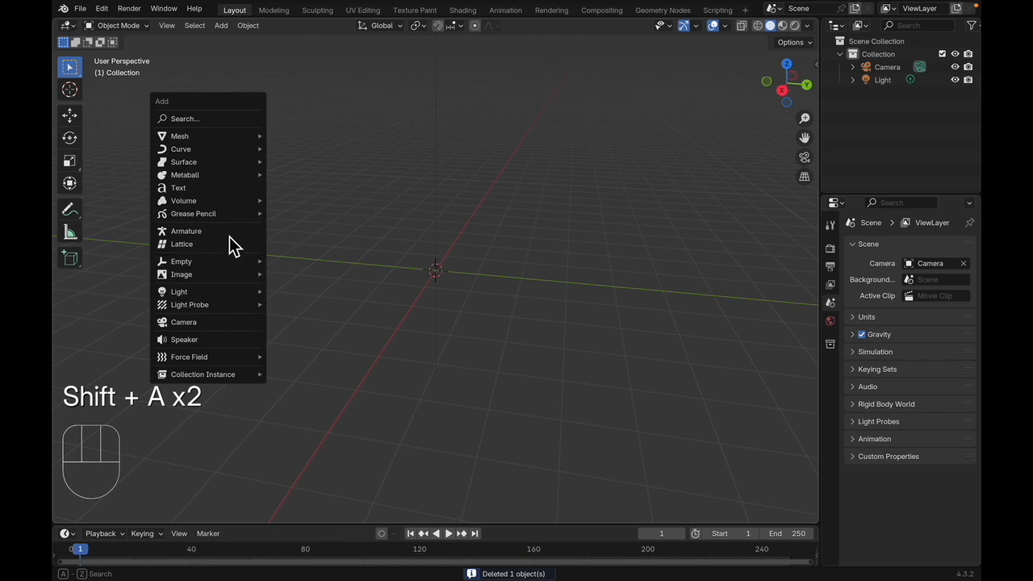
{"action": "left_click", "coordinate": [229, 235]}
{"action": "middle_click_drag", "start_coordinate": [376, 243], "coordinate": [496, 184]}
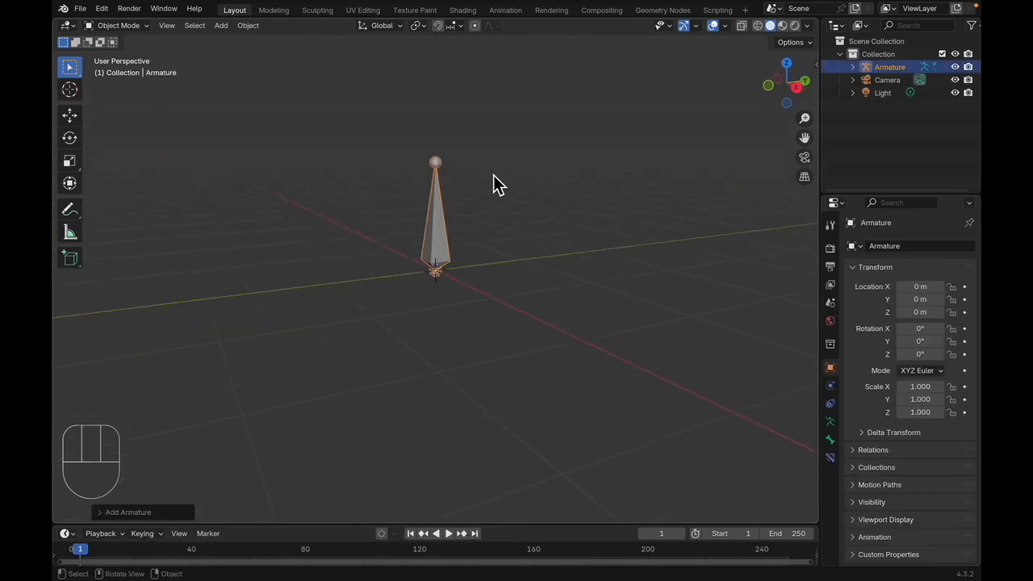
- In Edit Mode, extrude a second bone slanting up toward +Y from the first bone's tip, and return to Object Mode
{"action": "key", "text": "Tab"}
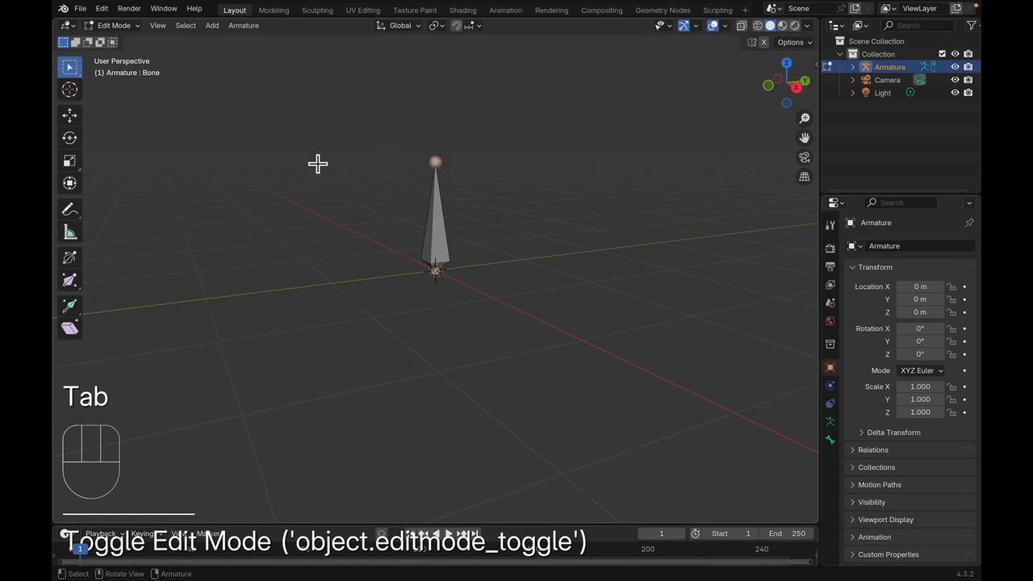
{"action": "key", "text": "e"}
{"action": "left_click", "coordinate": [360, 72]}
{"action": "middle_click_drag", "start_coordinate": [533, 180], "coordinate": [466, 185]}
{"action": "scroll", "coordinate": [459, 176], "scroll_direction": "down", "scroll_amount": 1}
{"action": "key", "text": "Tab"}
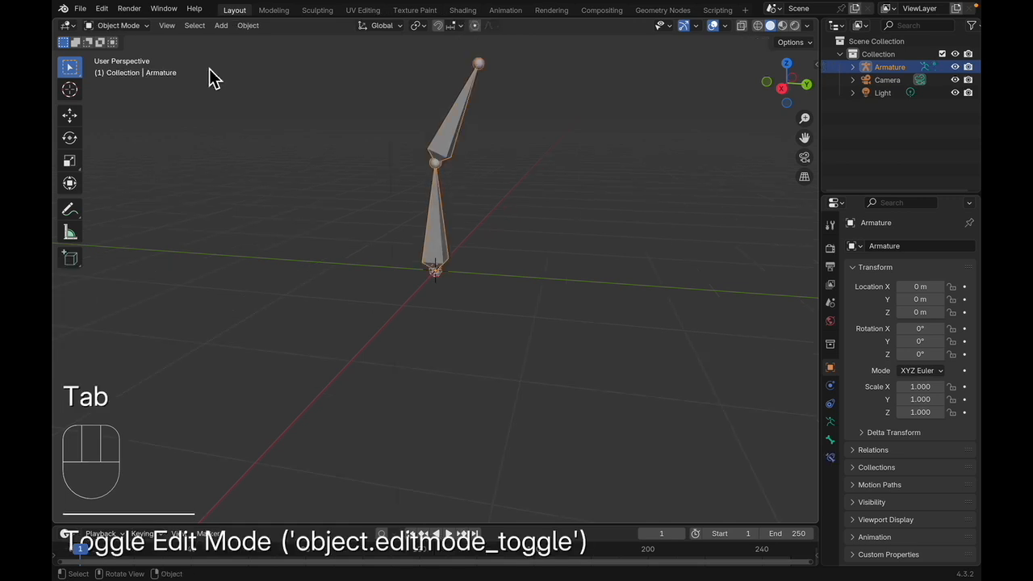
- Switch to Pose Mode and rotate the upper bone downward toward +Y about its joint with the lower bone
{"action": "left_click", "coordinate": [472, 142]}
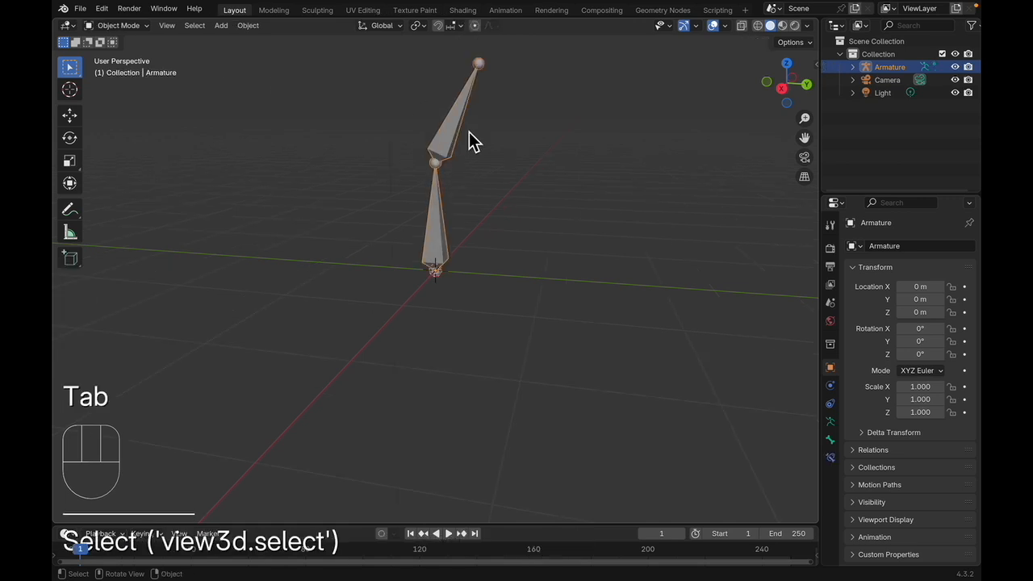
{"action": "key", "text": "Tab"}
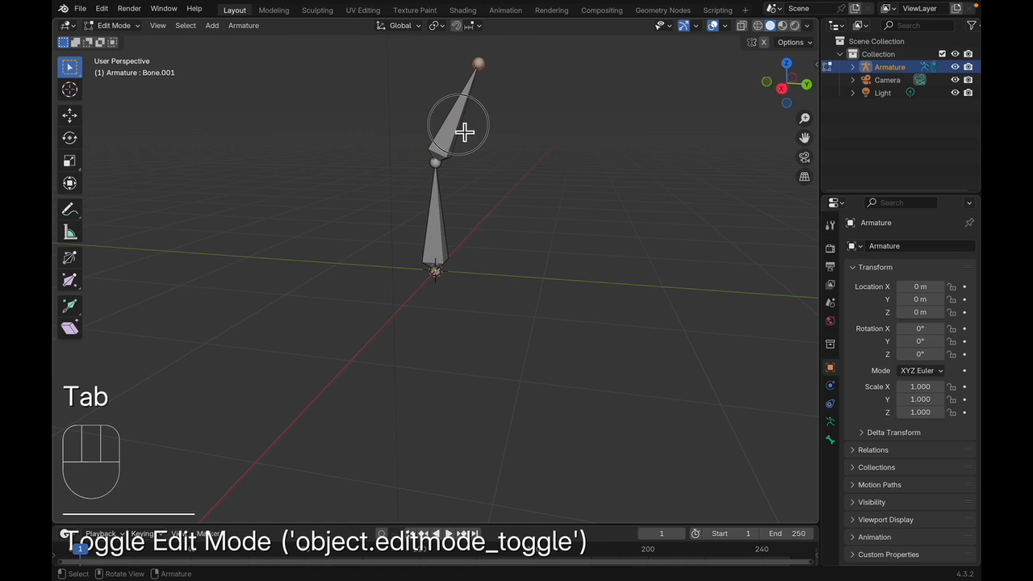
{"action": "left_click", "coordinate": [458, 123]}
{"action": "left_click", "coordinate": [128, 25]}
{"action": "left_click", "coordinate": [139, 69]}
{"action": "key", "text": "e"}
{"action": "key", "text": "r"}
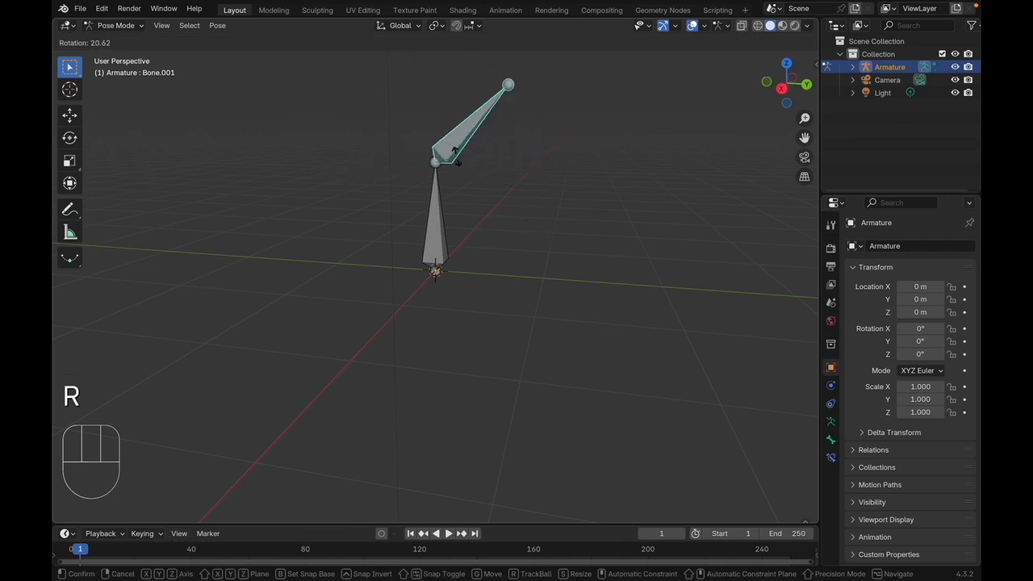
{"action": "left_click", "coordinate": [508, 178]}
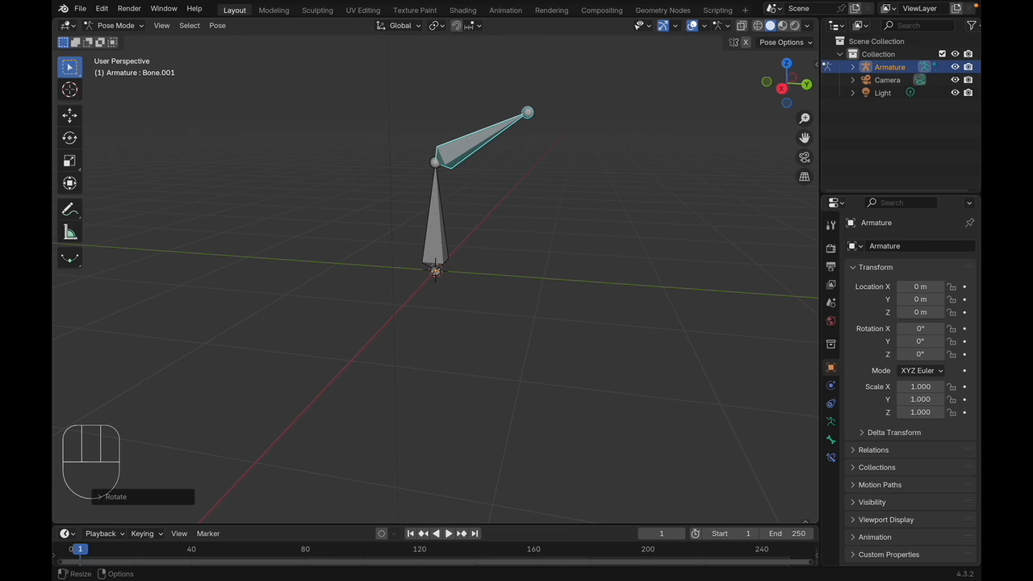
{"action": "left_click", "coordinate": [582, 209]}
- Return to Edit Mode and detach the upper bone from the lower bone's tip using the Disconnect Bone parent option
{"action": "left_click", "coordinate": [129, 25]}
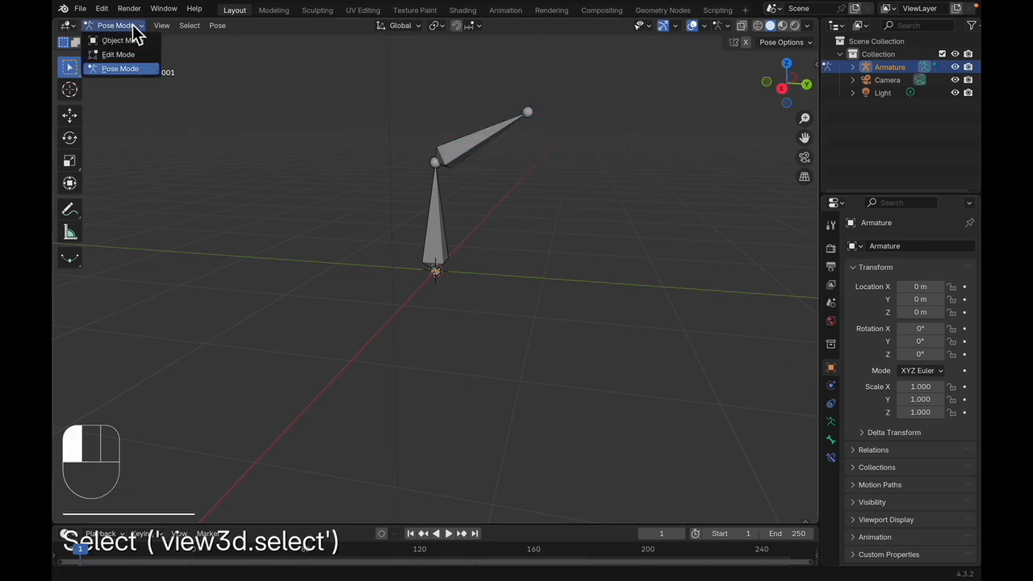
{"action": "left_click", "coordinate": [121, 55]}
{"action": "left_click", "coordinate": [463, 134]}
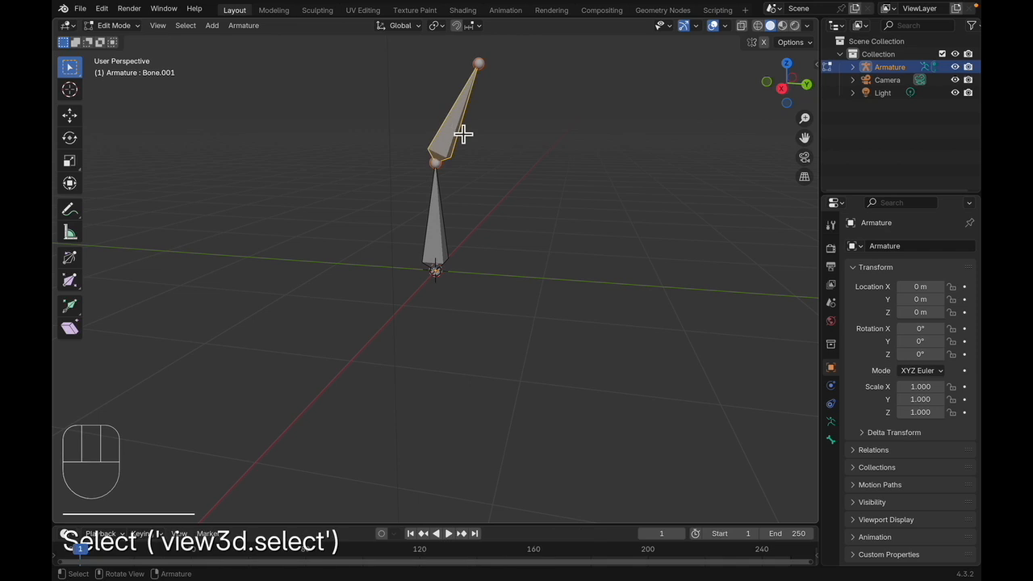
{"action": "right_click", "coordinate": [459, 133]}
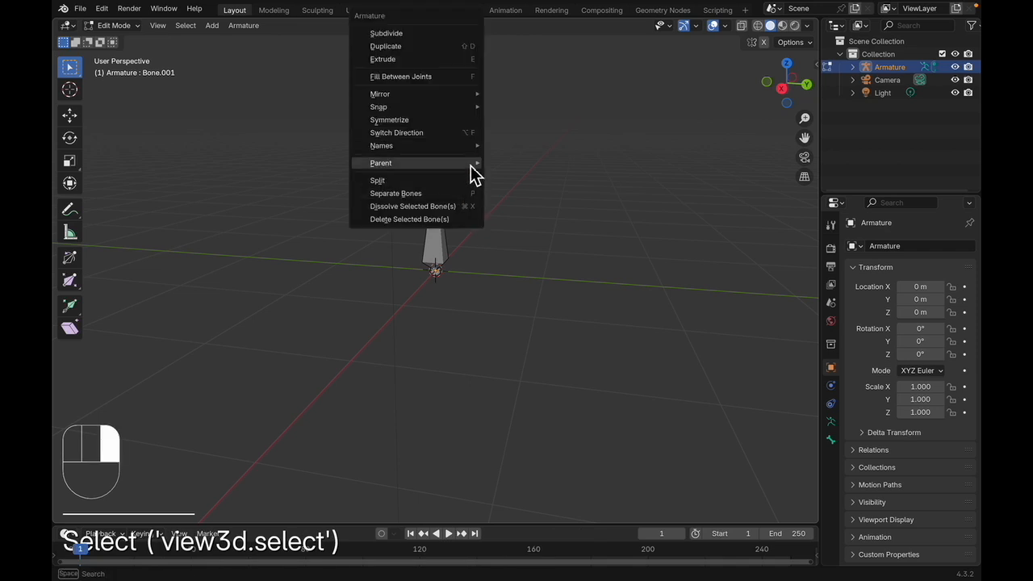
{"action": "mouse_move", "coordinate": [471, 168]}
{"action": "left_click", "coordinate": [536, 177]}
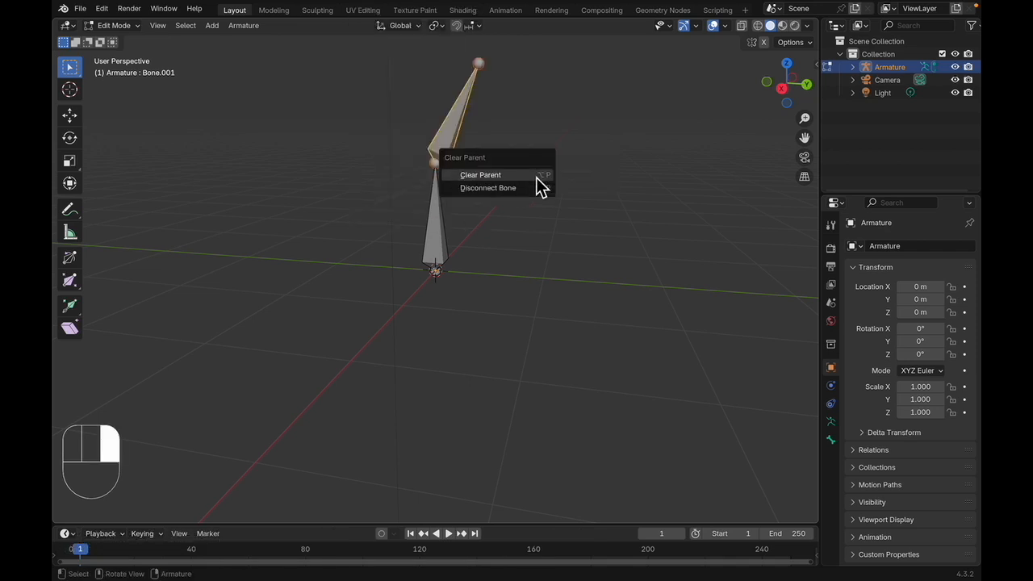
{"action": "left_click", "coordinate": [536, 175]}
{"action": "right_click", "coordinate": [458, 163]}
{"action": "mouse_move", "coordinate": [455, 161]}
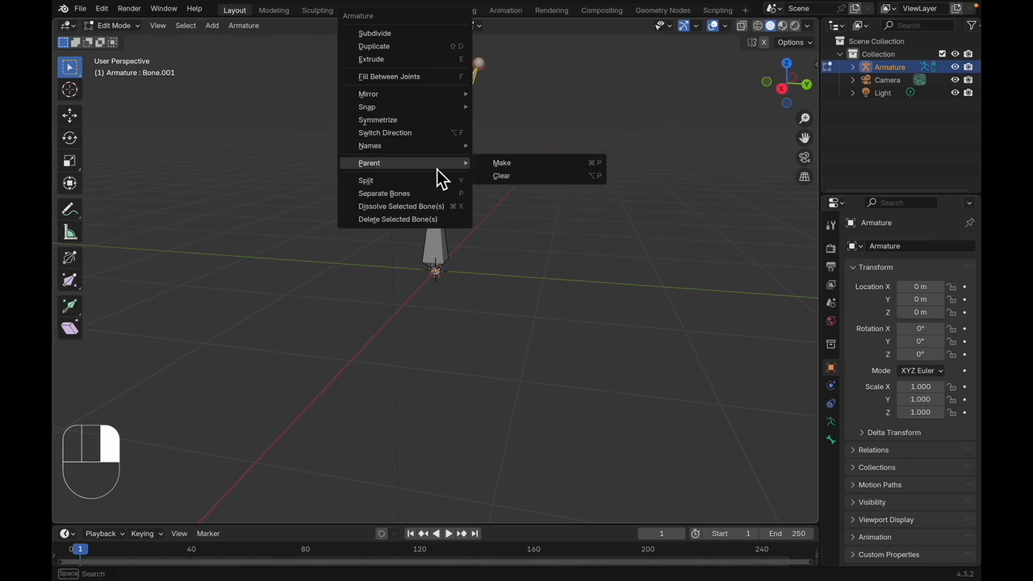
{"action": "left_click", "coordinate": [522, 177]}
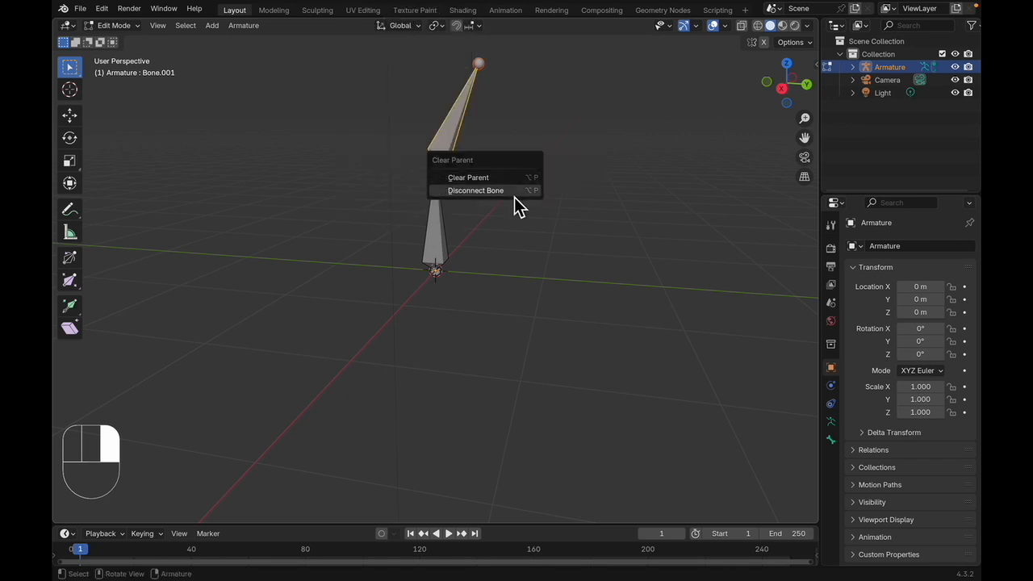
{"action": "left_click", "coordinate": [514, 194]}
- Move the disconnected upper bone away from the lower bone toward +Y and rotate it to a shallow upward slope
{"action": "key", "text": "g"}
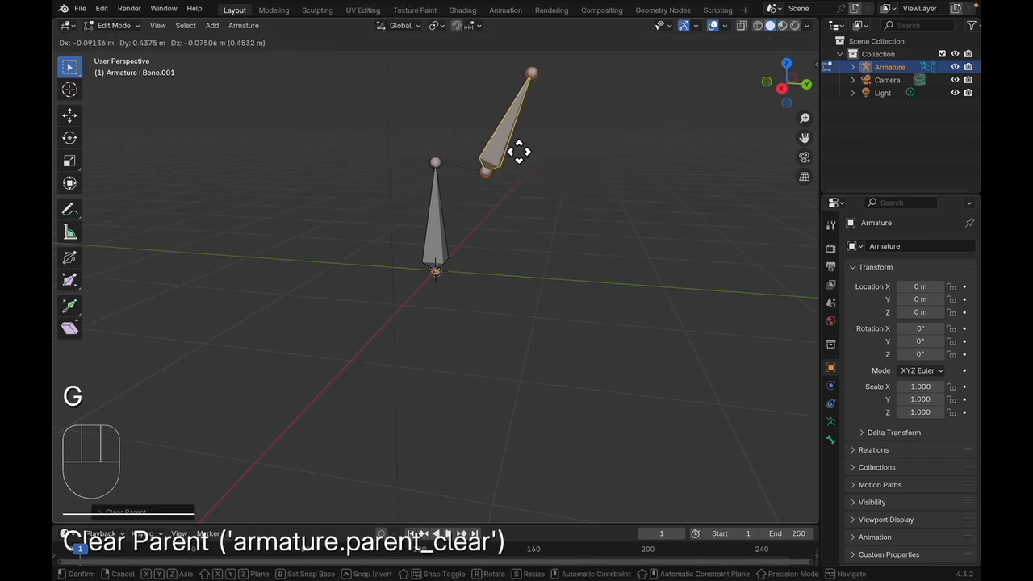
{"action": "left_click", "coordinate": [532, 149]}
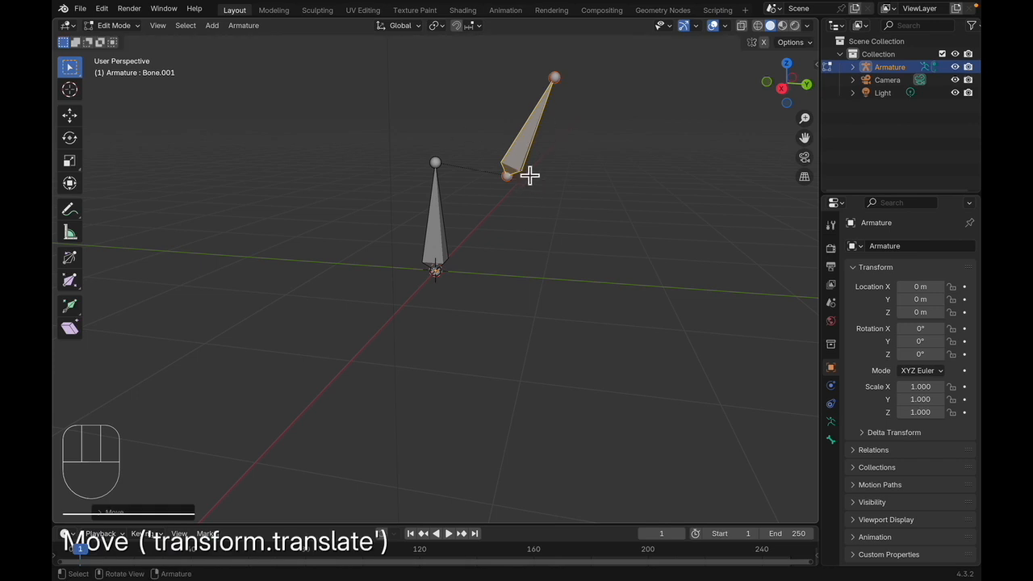
{"action": "key", "text": "r"}
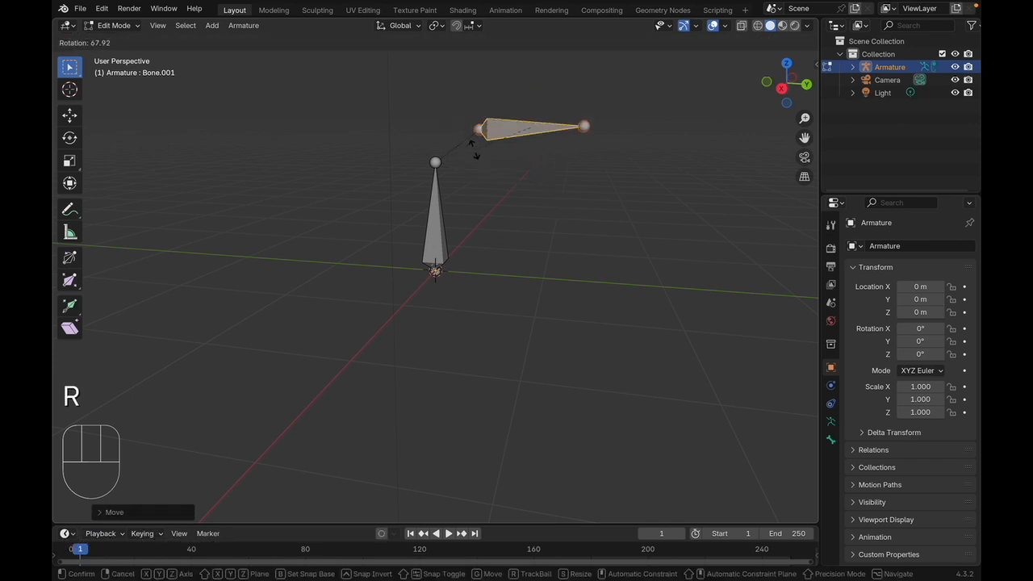
{"action": "left_click", "coordinate": [488, 164]}
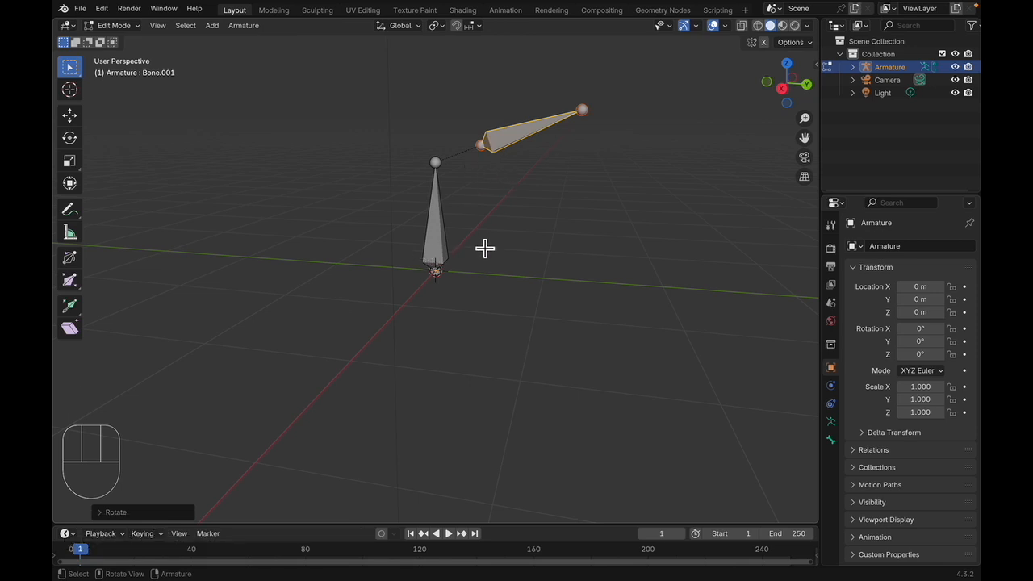
- Try parenting the detached upper bone to the lower bone with the Connected option, and undo it
{"action": "left_click", "coordinate": [448, 248], "text": "shift"}
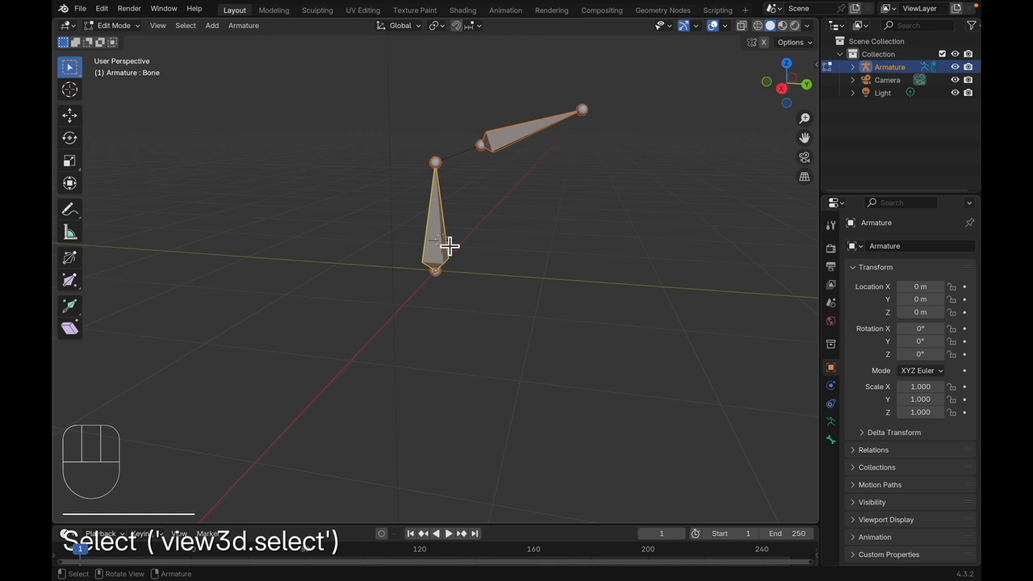
{"action": "right_click", "coordinate": [444, 240]}
{"action": "mouse_move", "coordinate": [443, 239]}
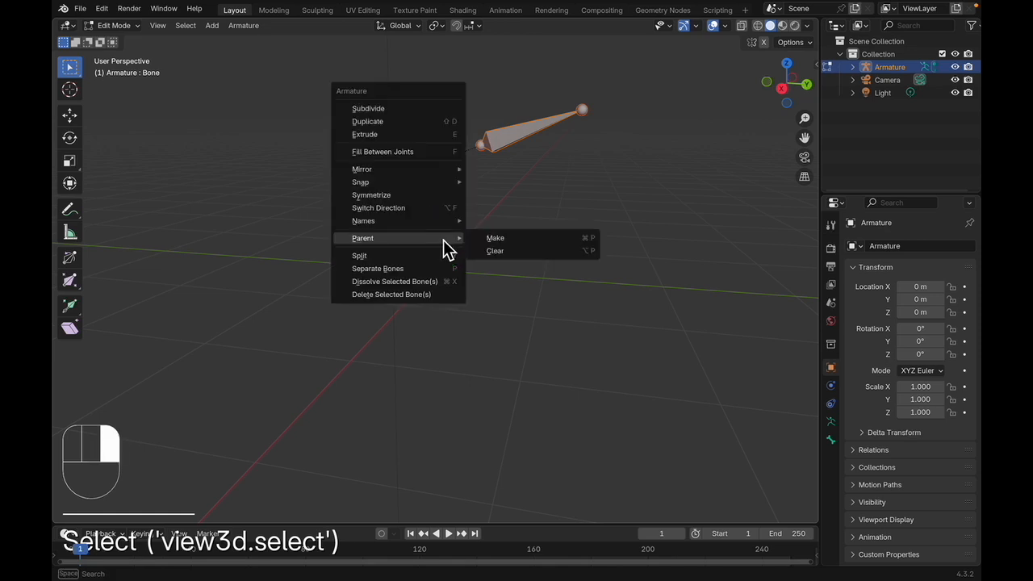
{"action": "left_click", "coordinate": [500, 239]}
{"action": "left_click", "coordinate": [482, 252]}
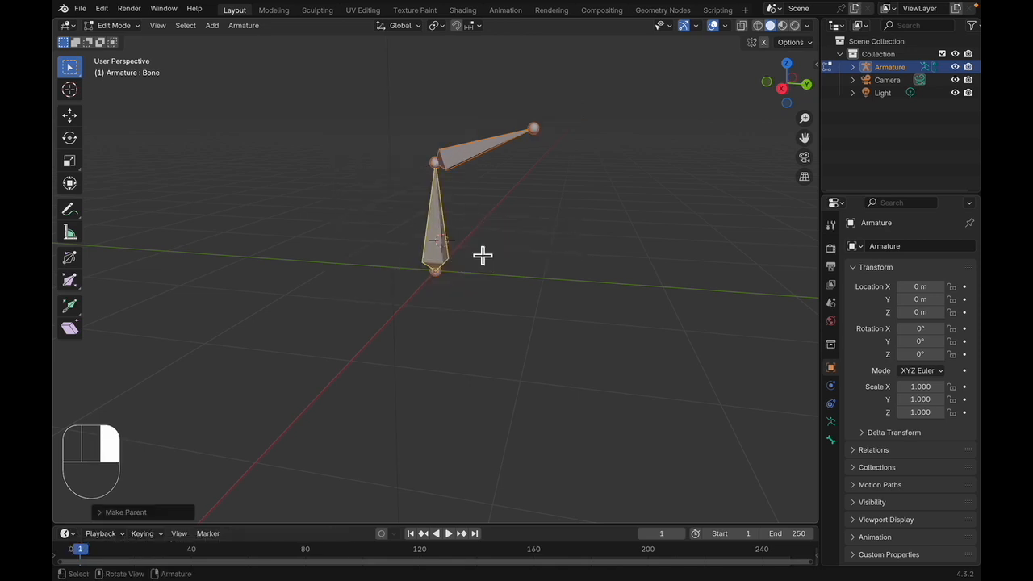
{"action": "key", "text": "super+z"}
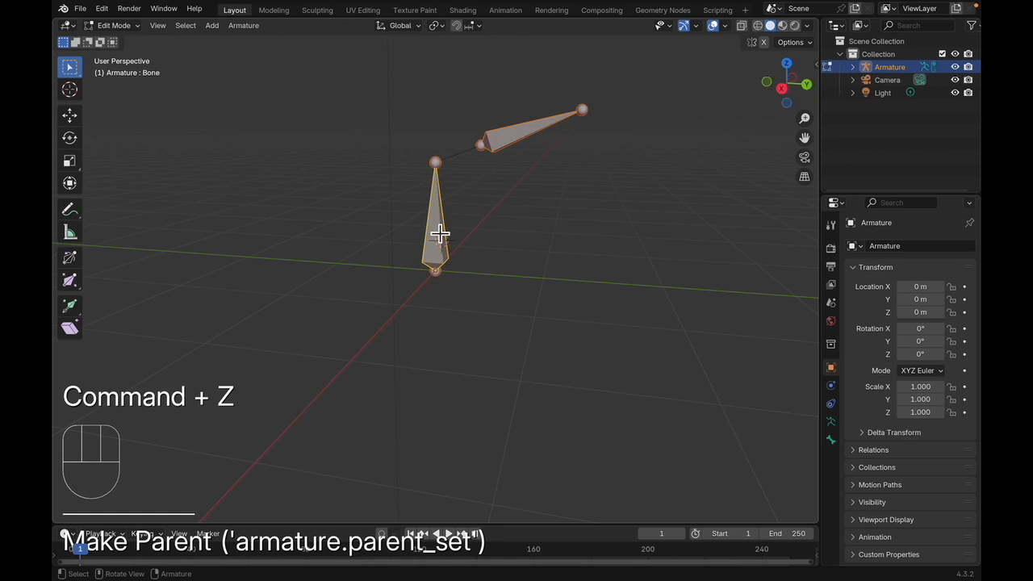
- Parent the lower bone to the detached upper bone with Keep Offset, making the upper bone the parent
{"action": "left_click", "coordinate": [508, 231]}
{"action": "left_click", "coordinate": [444, 228]}
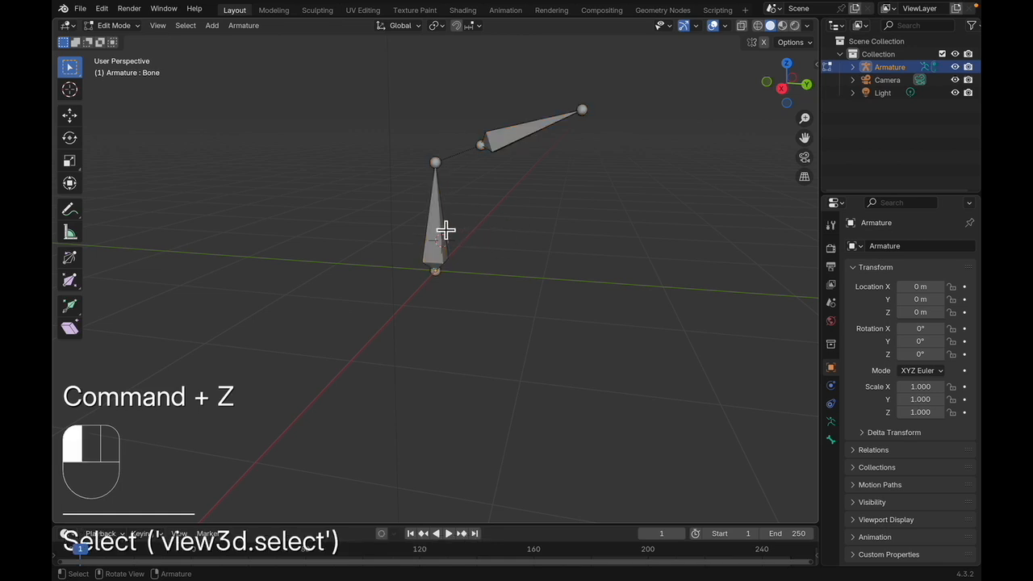
{"action": "left_click", "coordinate": [505, 143], "text": "shift"}
{"action": "right_click", "coordinate": [503, 145]}
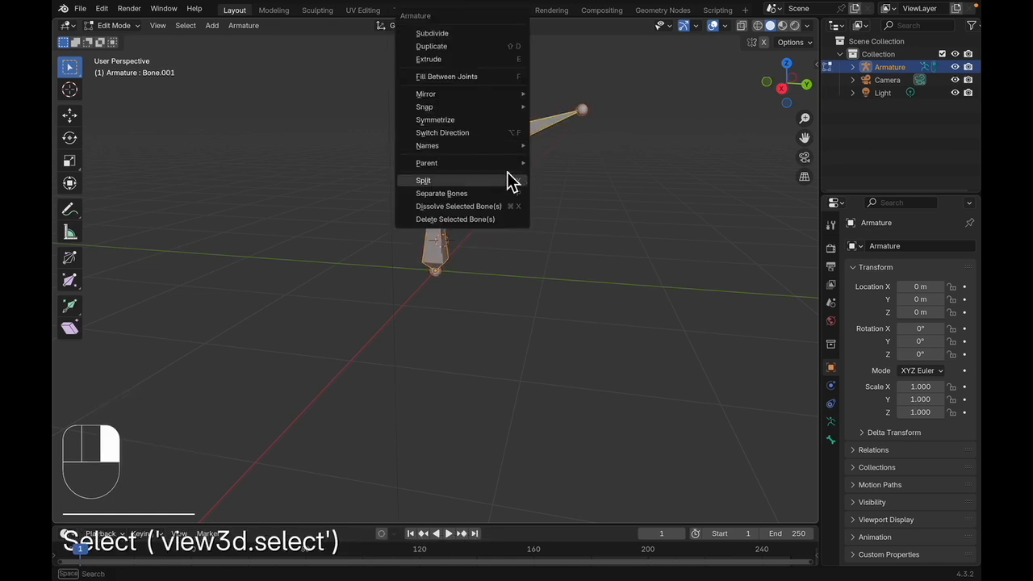
{"action": "mouse_move", "coordinate": [511, 167]}
{"action": "left_click", "coordinate": [557, 164]}
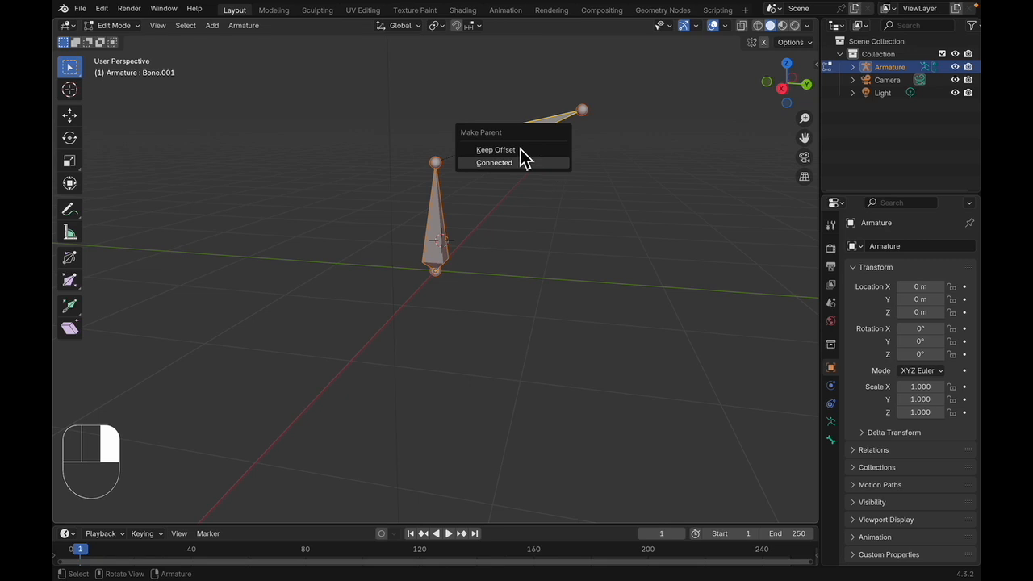
{"action": "left_click", "coordinate": [522, 152]}
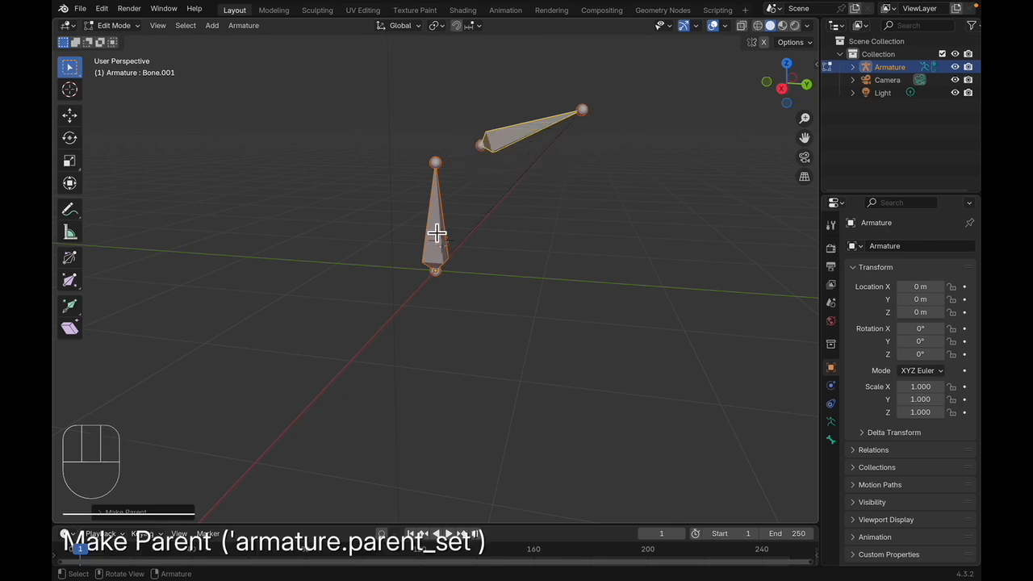
{"action": "middle_click_drag", "start_coordinate": [350, 205], "coordinate": [366, 249]}
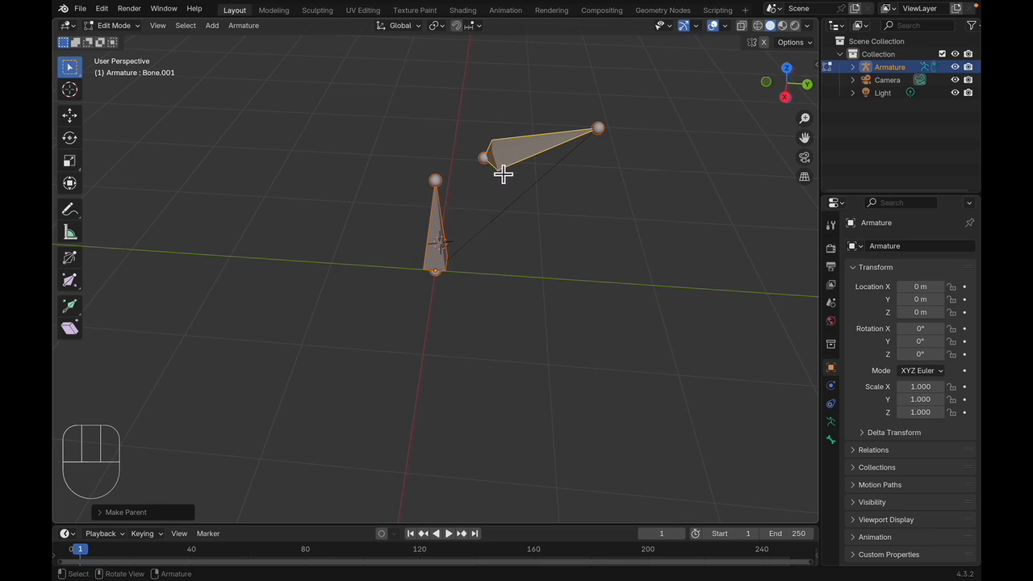
{"action": "middle_click_drag", "start_coordinate": [463, 185], "coordinate": [458, 155]}
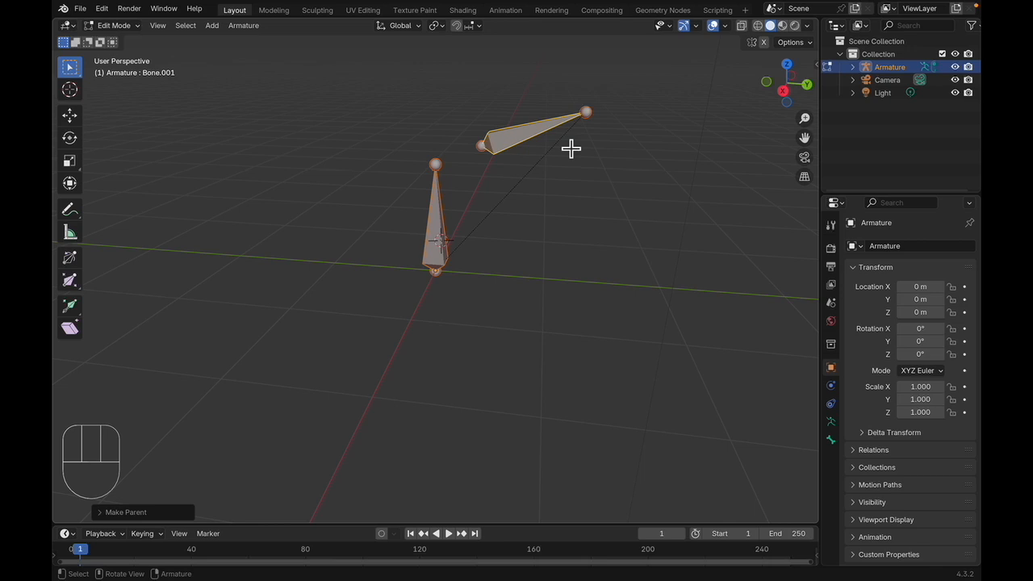
- Try moving the lower child bone in Pose Mode, cancel the move and return to Edit Mode
{"action": "left_click", "coordinate": [436, 220]}
{"action": "left_click", "coordinate": [495, 164]}
{"action": "left_click", "coordinate": [499, 158]}
{"action": "left_click", "coordinate": [121, 25]}
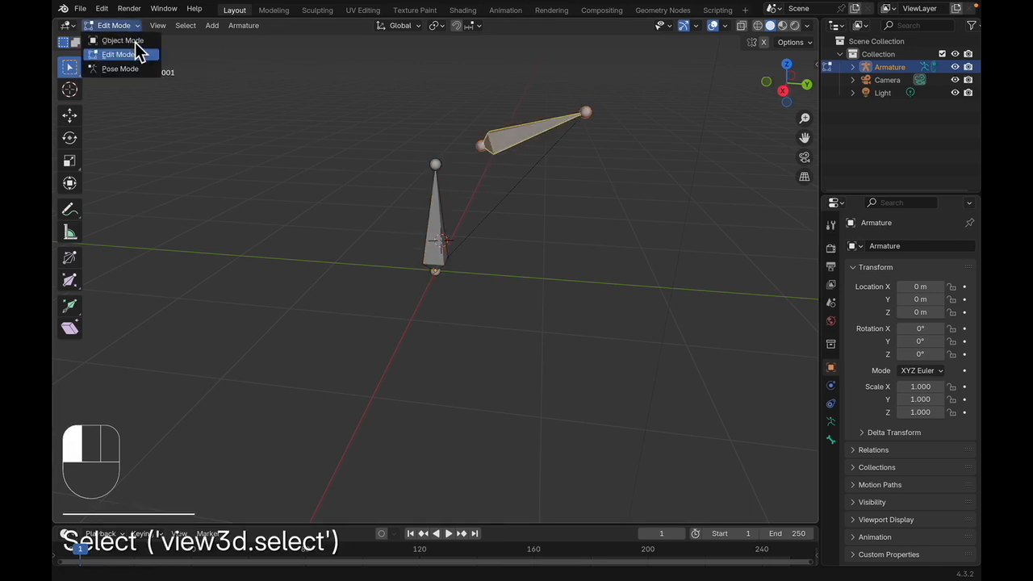
{"action": "left_click", "coordinate": [121, 69]}
{"action": "left_click", "coordinate": [404, 184]}
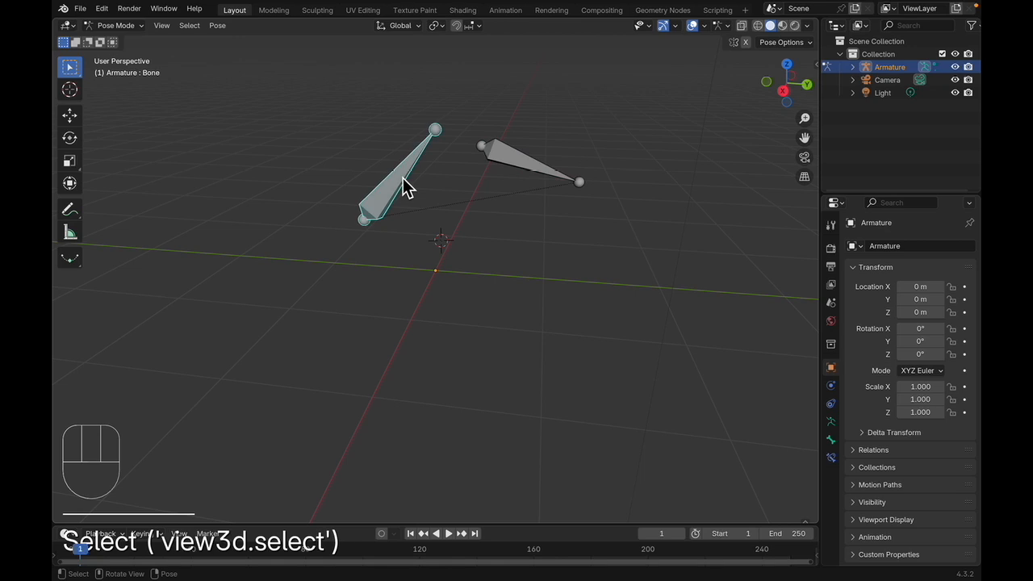
{"action": "key", "text": "g"}
{"action": "key", "text": "Escape"}
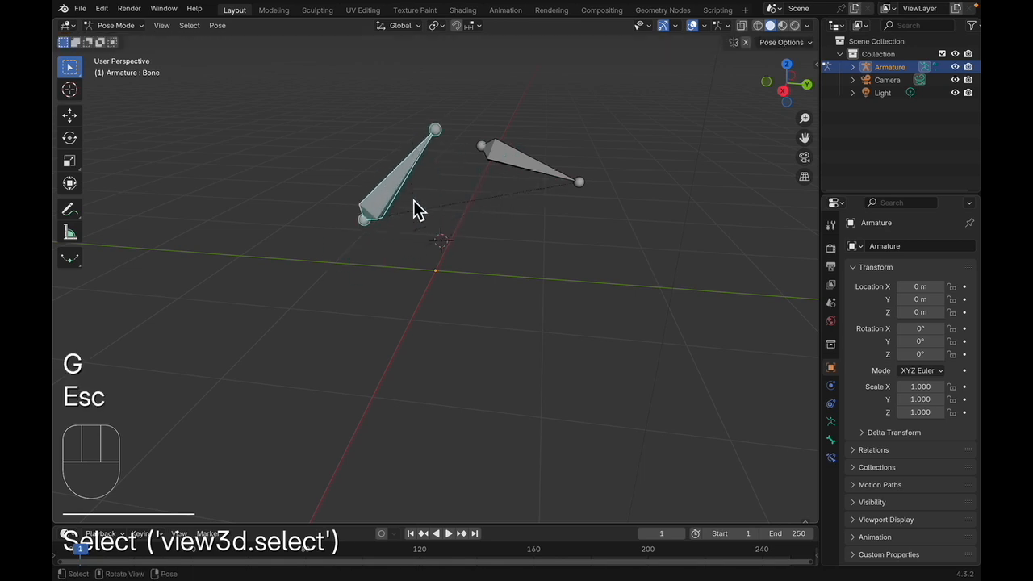
{"action": "left_click", "coordinate": [141, 27]}
{"action": "left_click", "coordinate": [134, 55]}
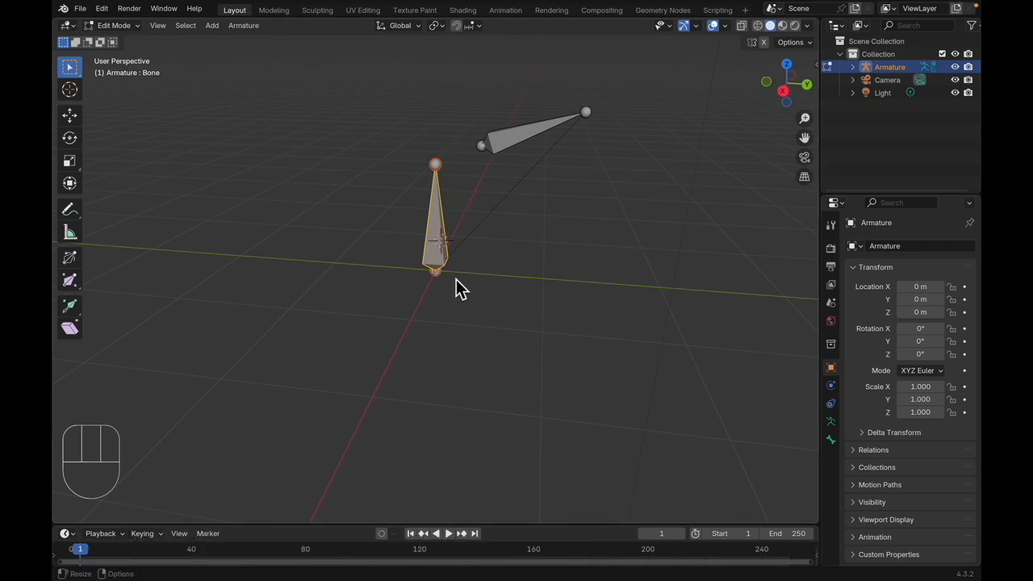
- Expand the armature object and its armature data in the scene hierarchy to examine the bone parenting
{"action": "left_click", "coordinate": [856, 70]}
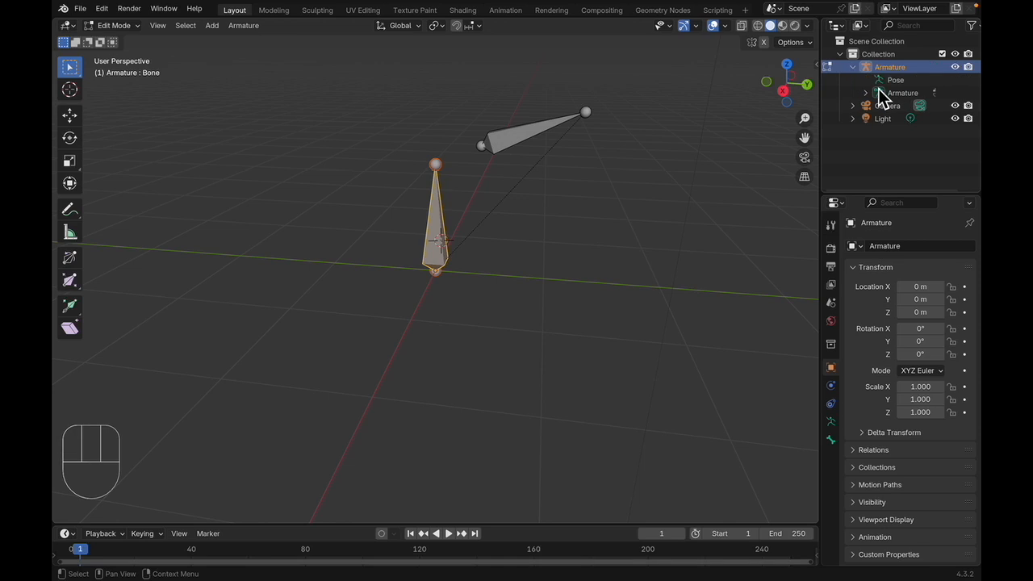
{"action": "left_click", "coordinate": [866, 94]}
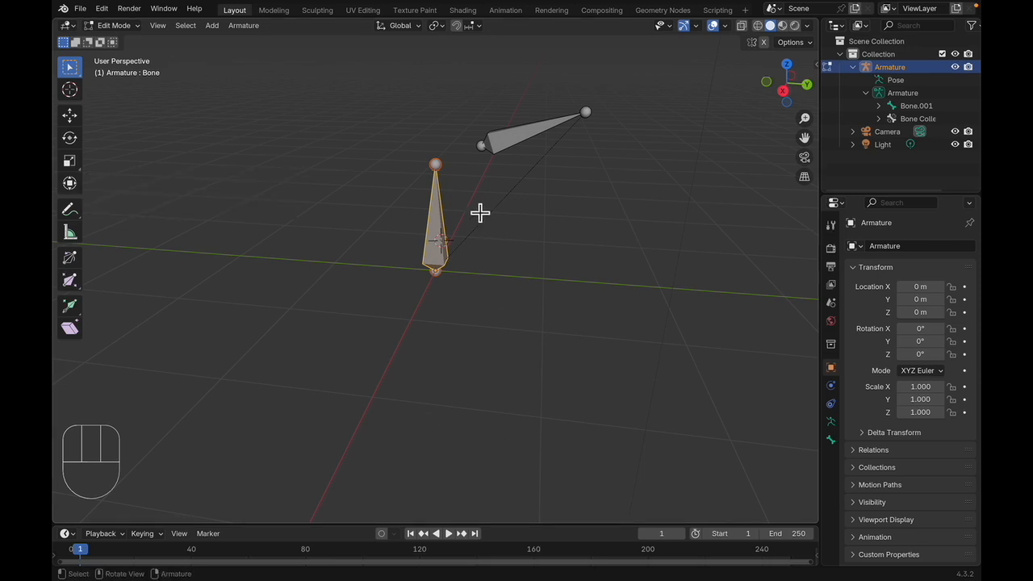
- Try moving and rotating the lower child bone in Edit Mode, cancelling both transforms
{"action": "key", "text": "g"}
{"action": "key", "text": "Escape"}
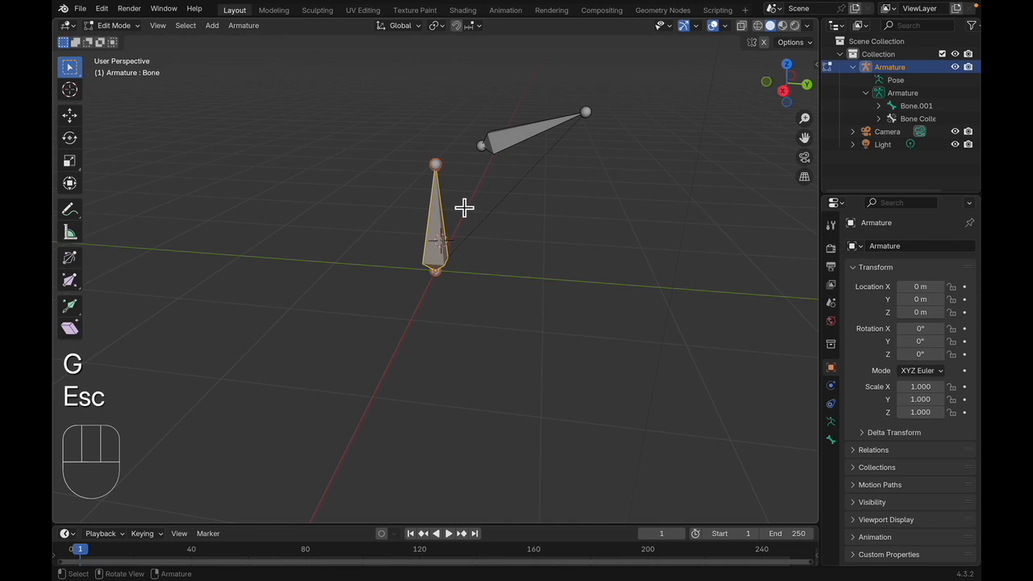
{"action": "key", "text": "r"}
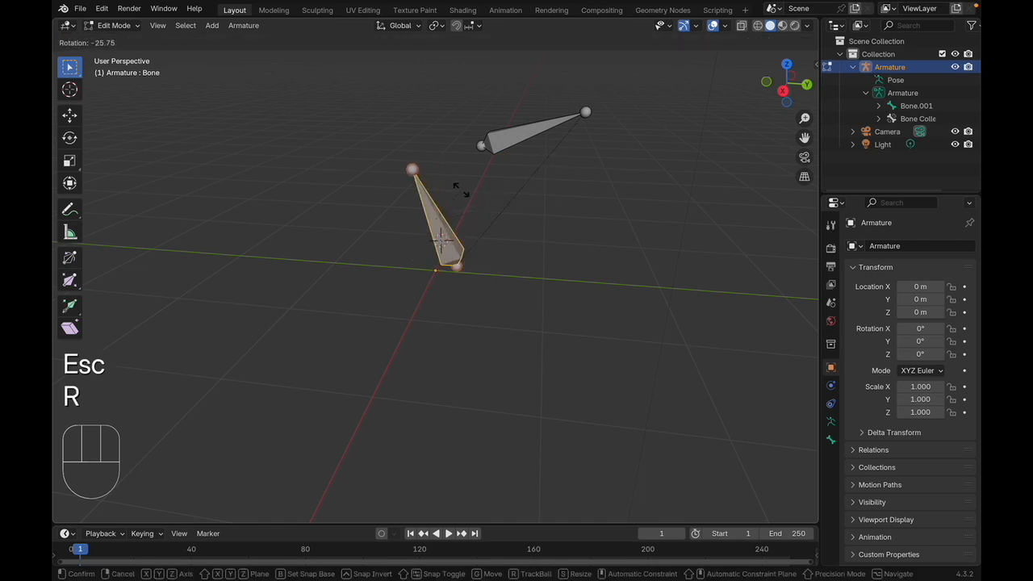
{"action": "key", "text": "Escape"}
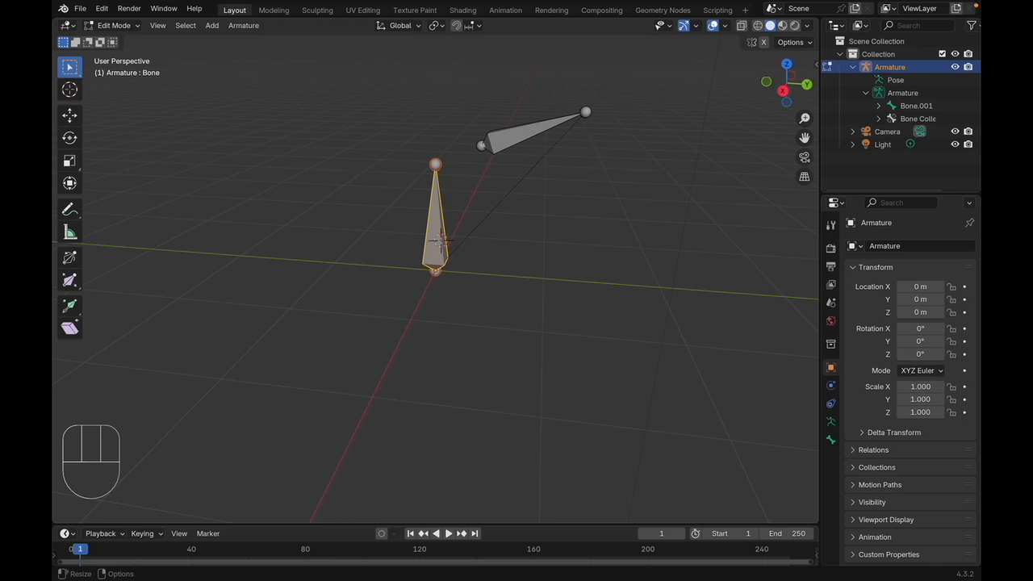
- In Pose Mode, move the upper parent bone slightly and rotate it by about -3.3 degrees
{"action": "left_click_drag", "start_coordinate": [113, 25], "coordinate": [133, 71]}
{"action": "left_click", "coordinate": [517, 166]}
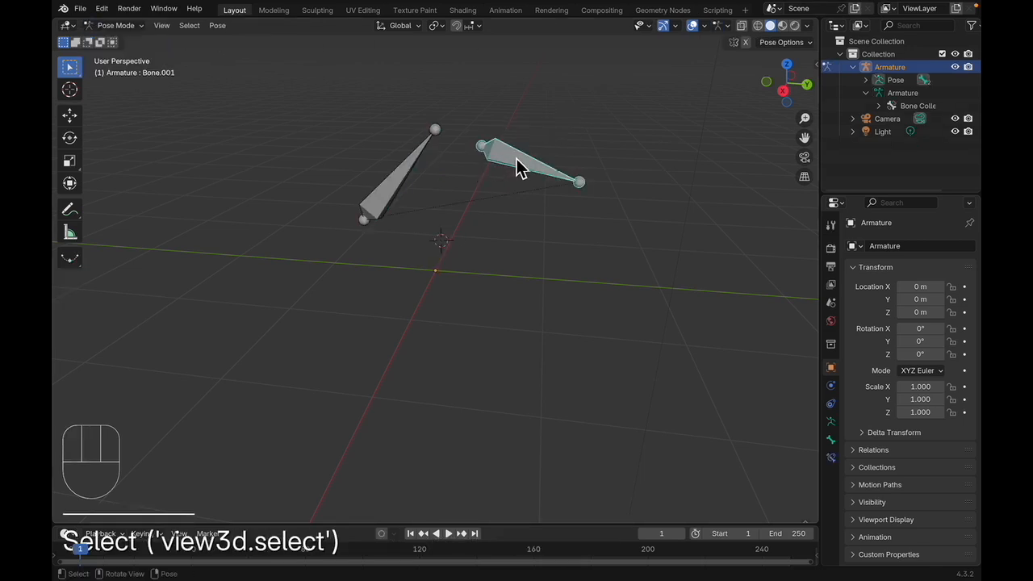
{"action": "key", "text": "g"}
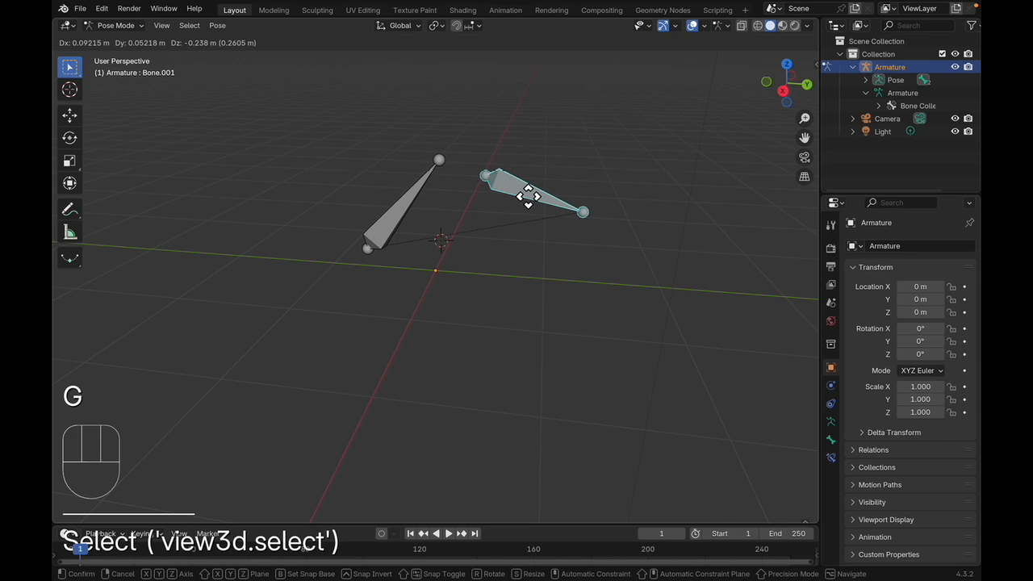
{"action": "left_click", "coordinate": [510, 159]}
{"action": "key", "text": "r"}
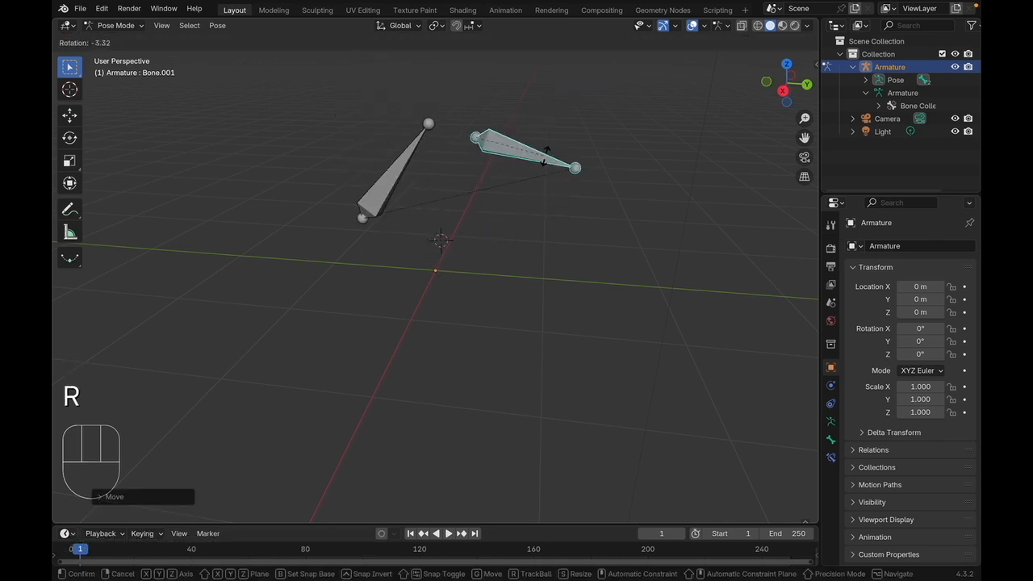
{"action": "left_click", "coordinate": [545, 156]}
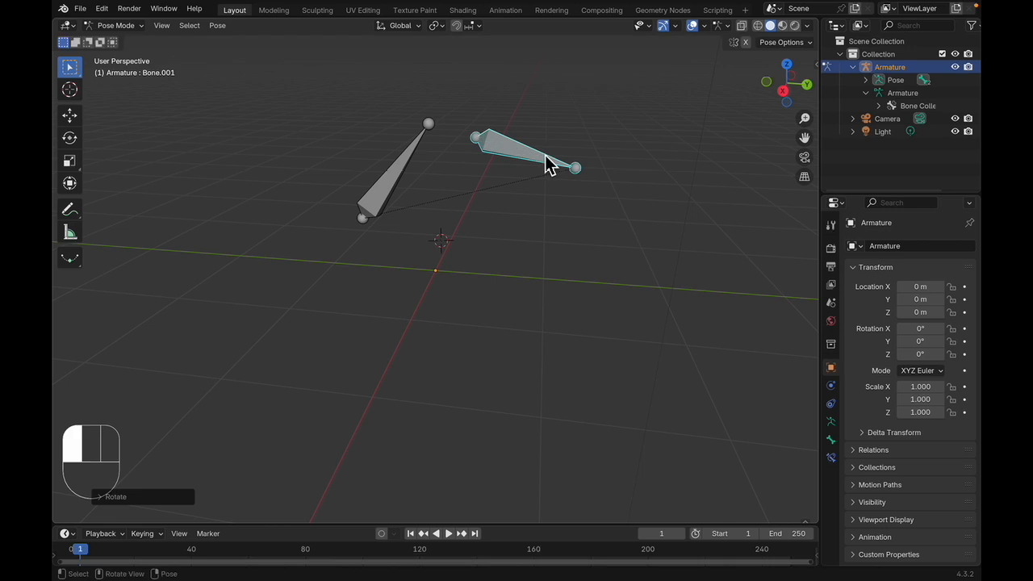
- Try rotating the child bone on its own in Pose Mode and cancel the rotation
{"action": "left_click", "coordinate": [384, 183]}
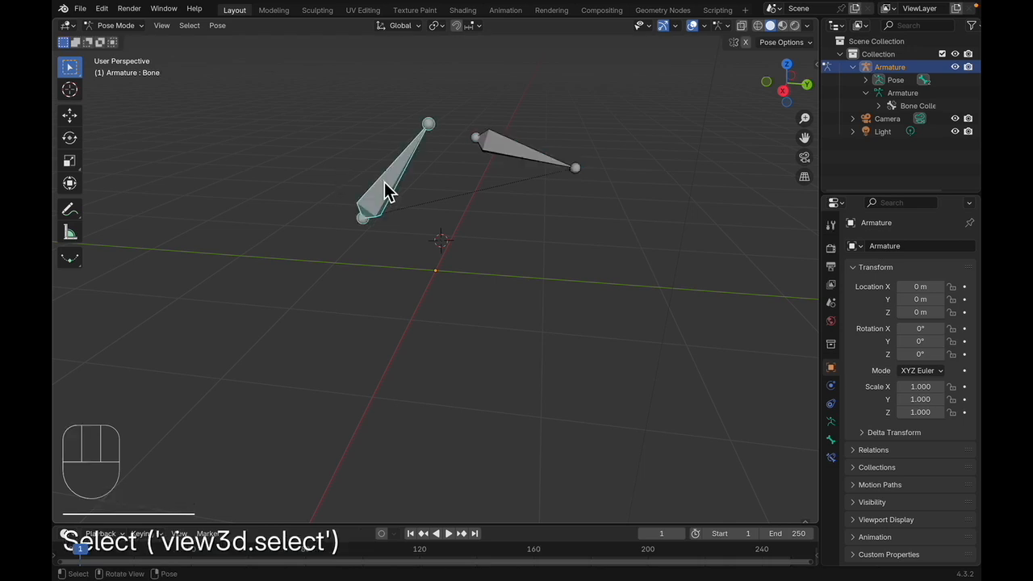
{"action": "key", "text": "r"}
{"action": "key", "text": "Escape"}
- Rotate the parent bone by about 2.5 degrees in Pose Mode
{"action": "left_click", "coordinate": [539, 165]}
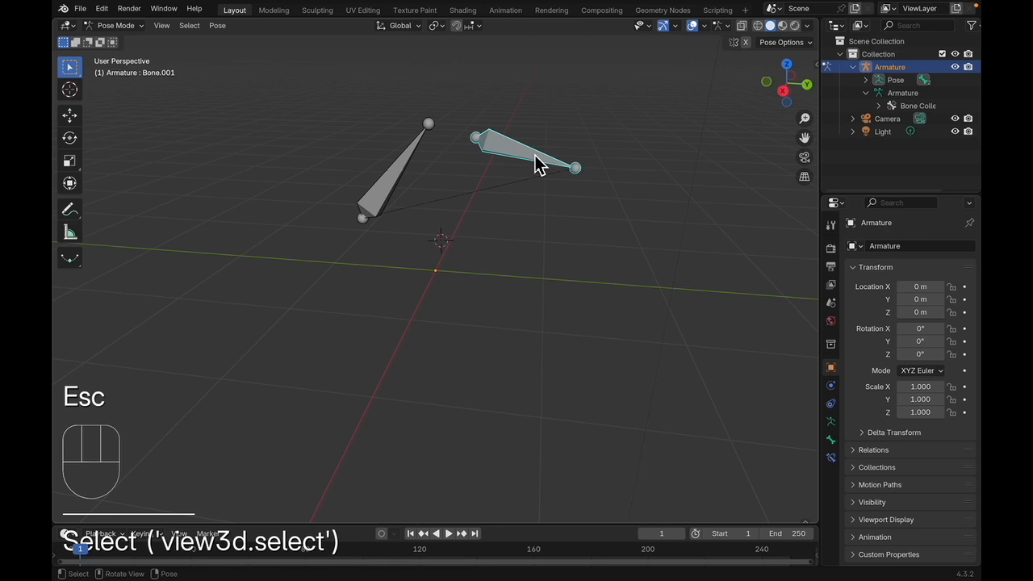
{"action": "key", "text": "r"}
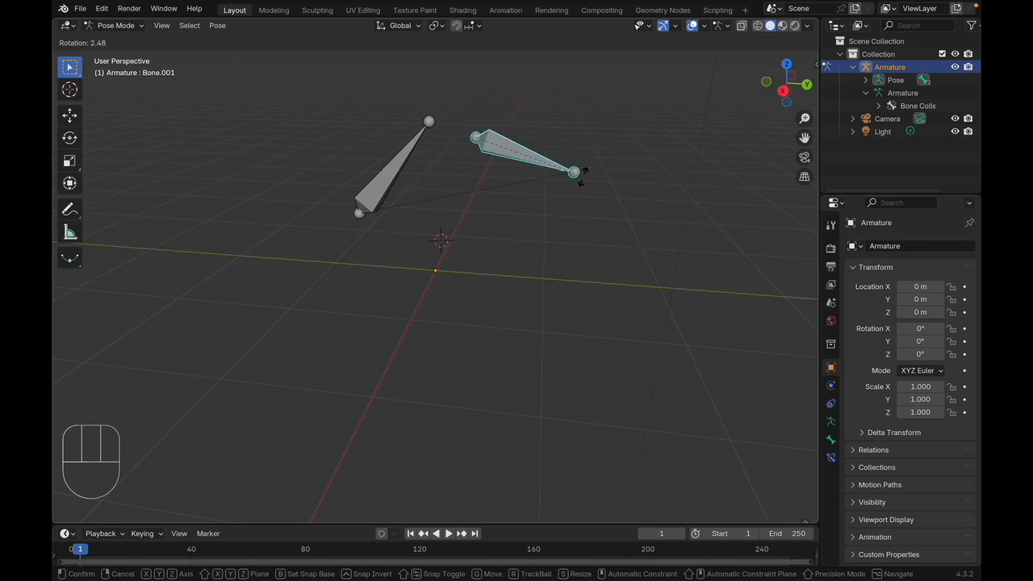
{"action": "left_click", "coordinate": [584, 176]}
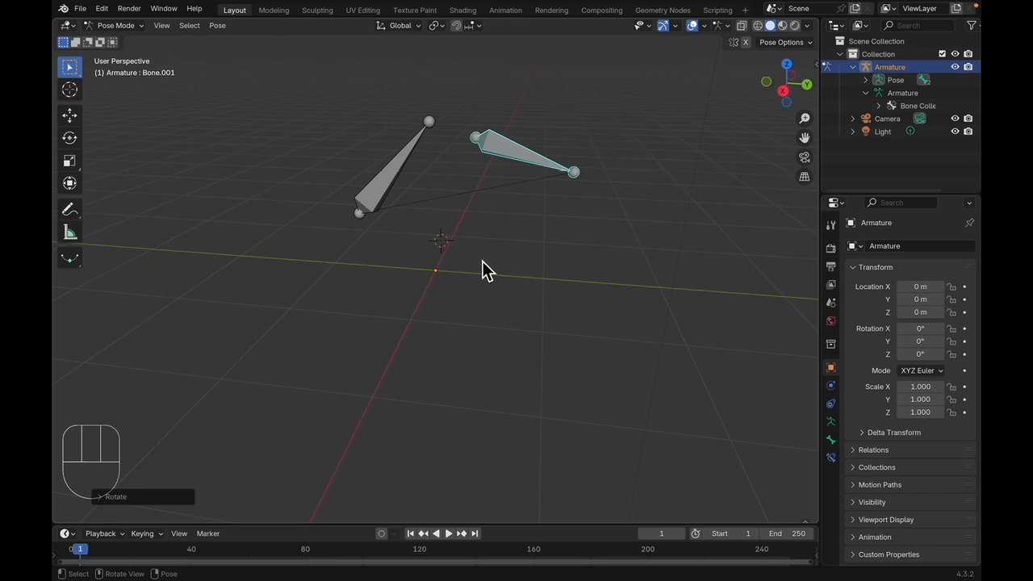
- Switch from Blender to the Chrome browser window
{"action": "key", "text": "ctrl+Left"}
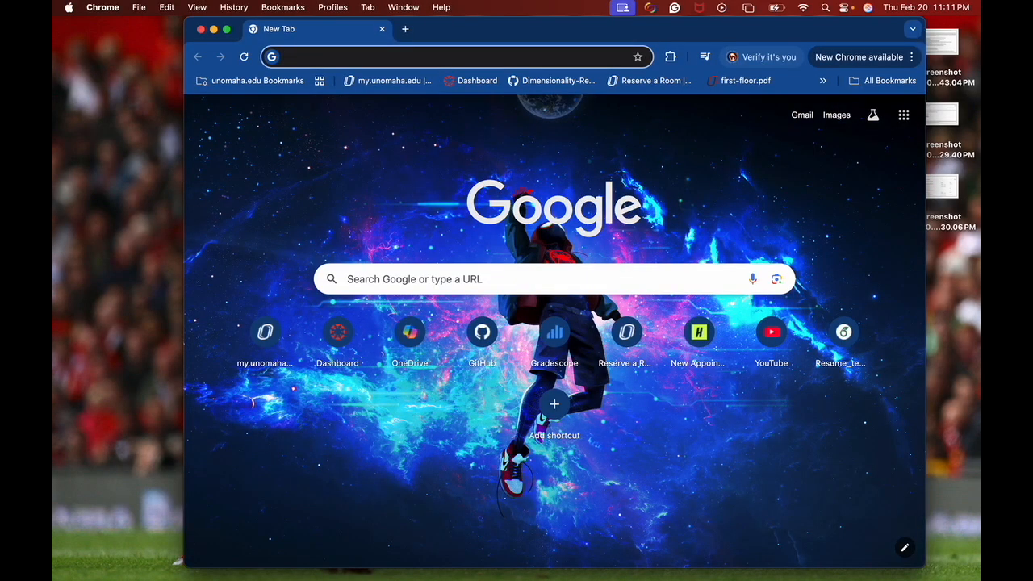